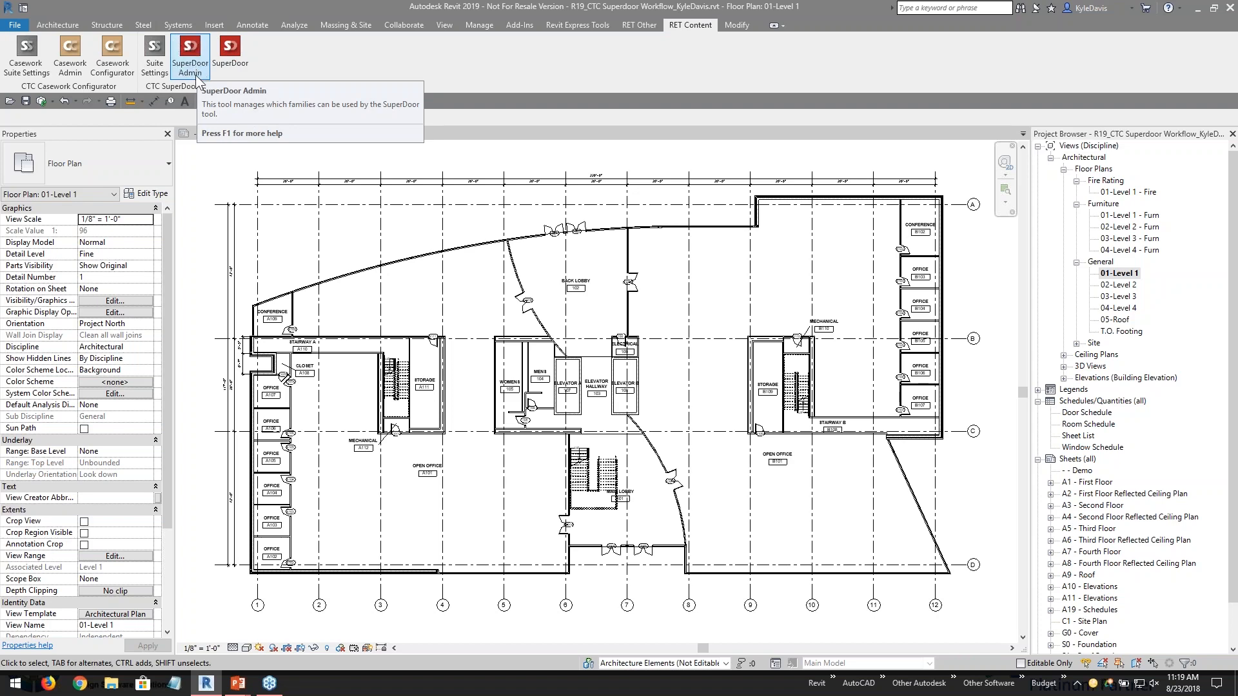
- Open SuperDoor Admin, dismiss the download notice and enlarge the admin window to show the complete family list
{"action": "left_click", "coordinate": [194, 66]}
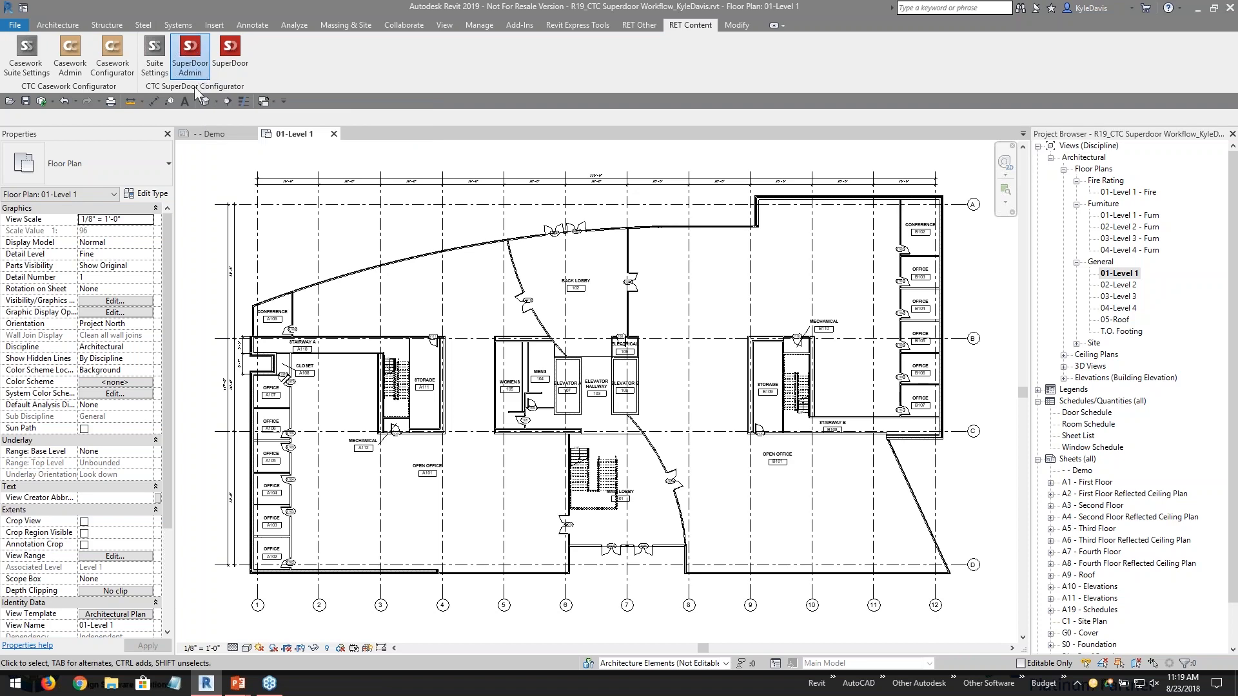
{"action": "left_click", "coordinate": [205, 63]}
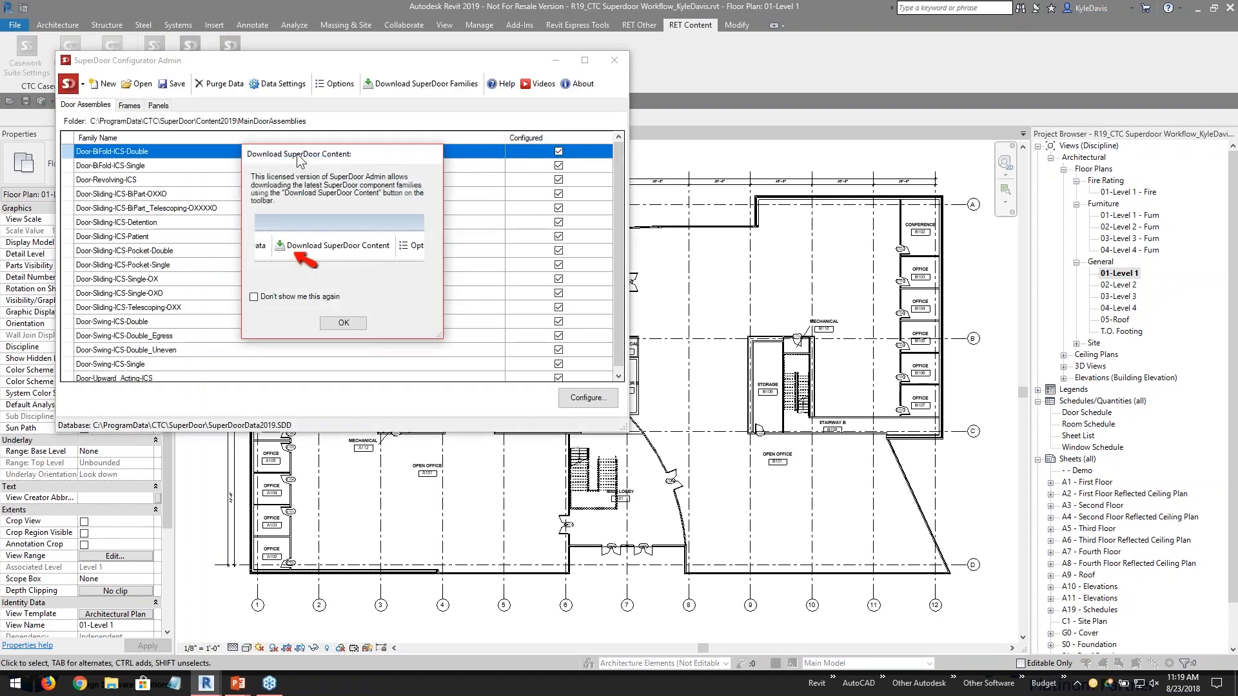
{"action": "left_click_drag", "start_coordinate": [358, 154], "coordinate": [347, 138]}
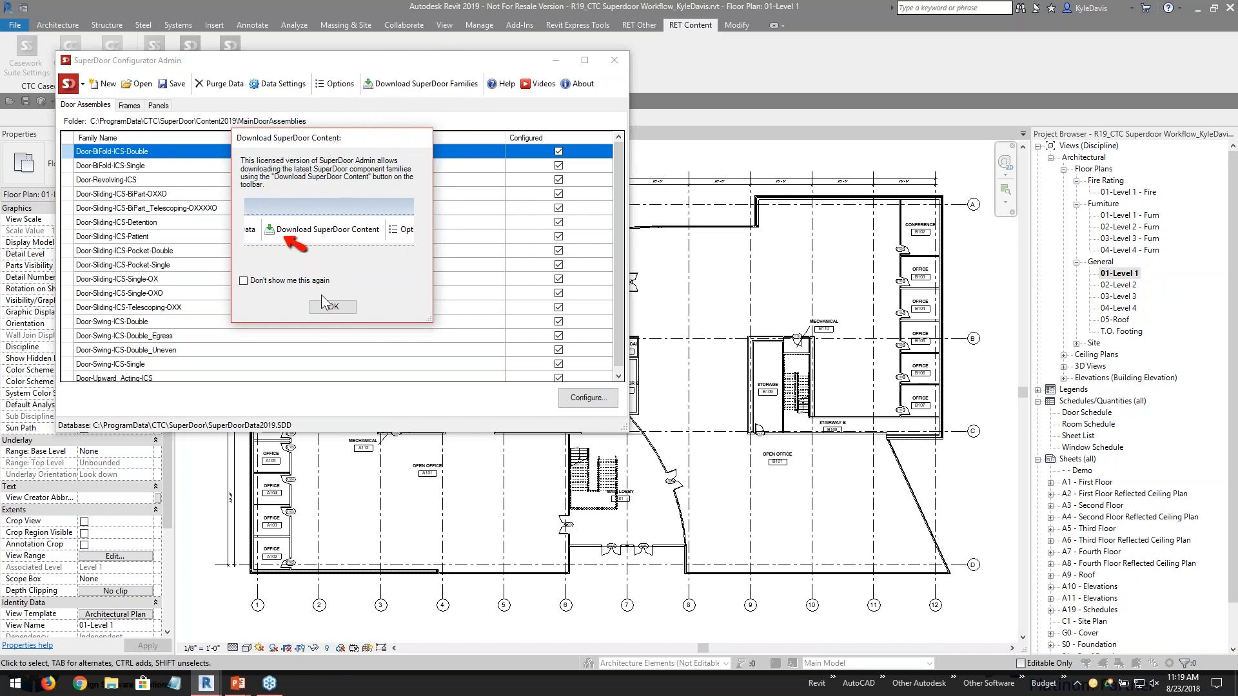
{"action": "left_click_drag", "start_coordinate": [338, 139], "coordinate": [312, 135]}
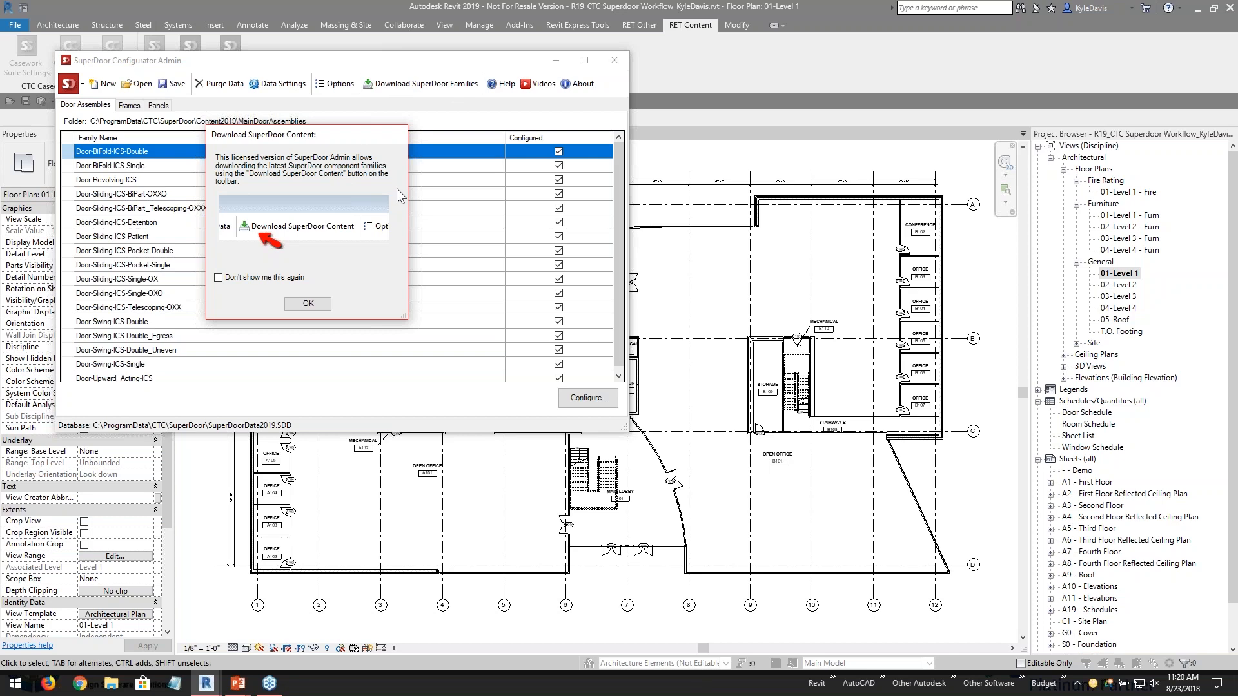
{"action": "left_click", "coordinate": [308, 303]}
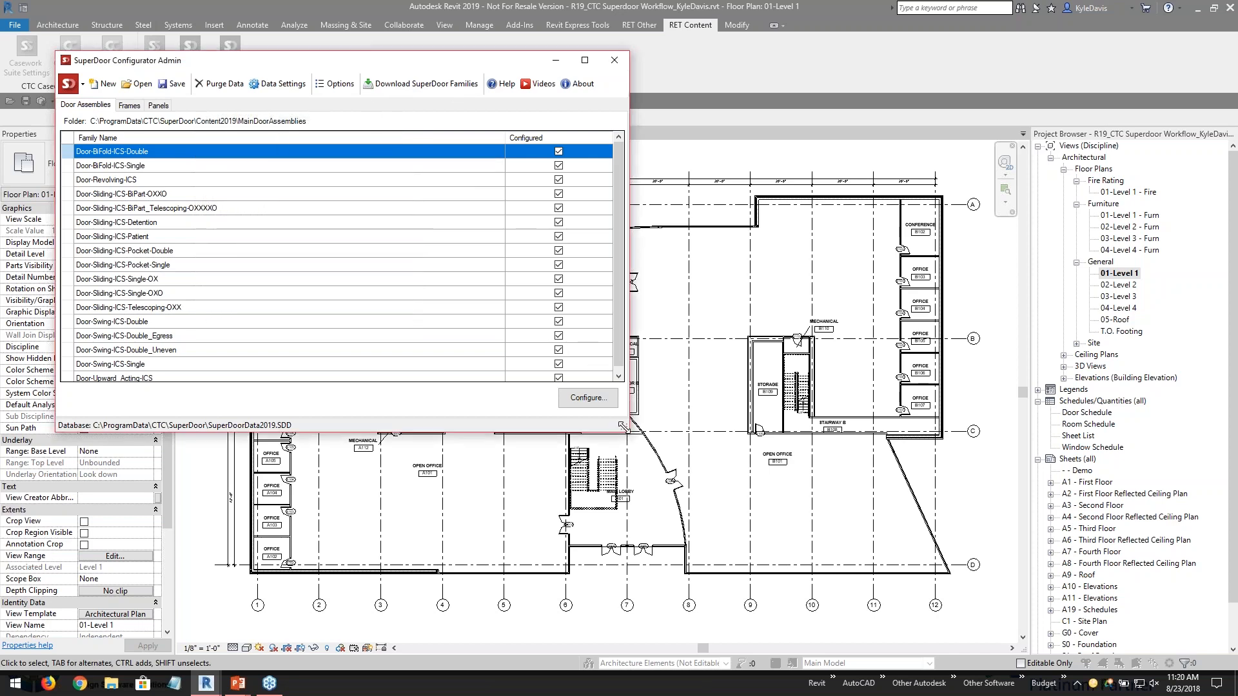
{"action": "left_click_drag", "start_coordinate": [624, 428], "coordinate": [766, 523]}
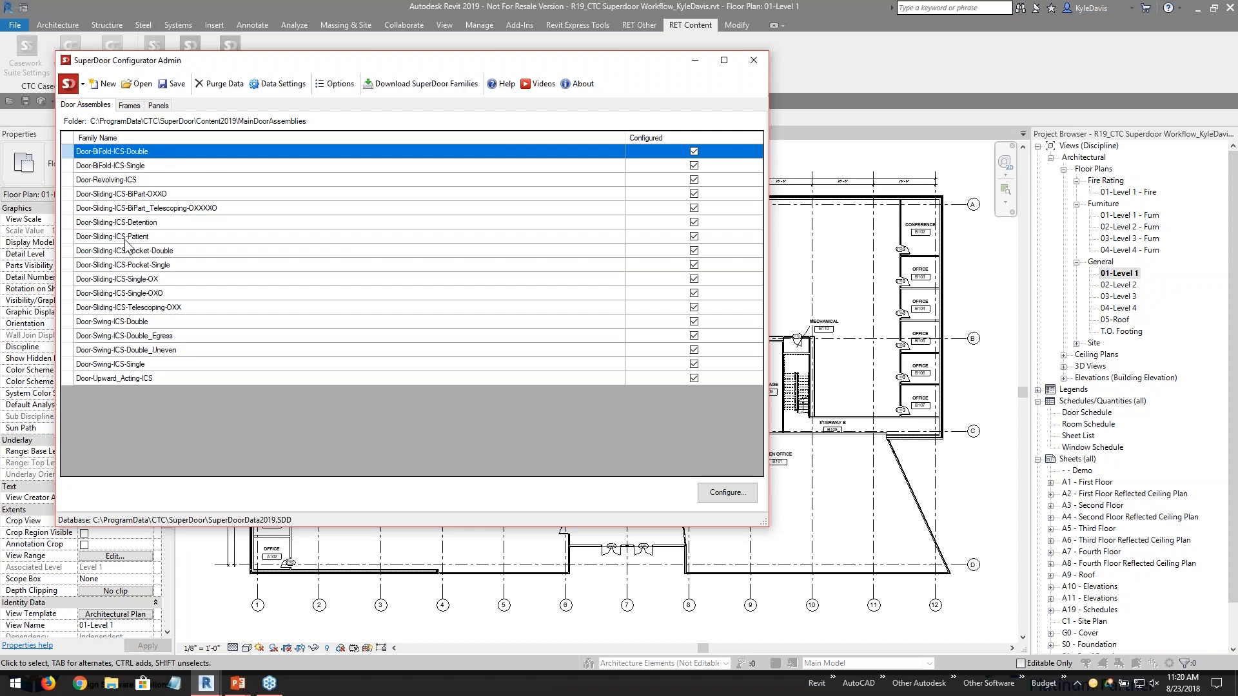
- Look through the door assembly, frame and panel family lists in SuperDoor Admin
{"action": "left_click", "coordinate": [127, 324]}
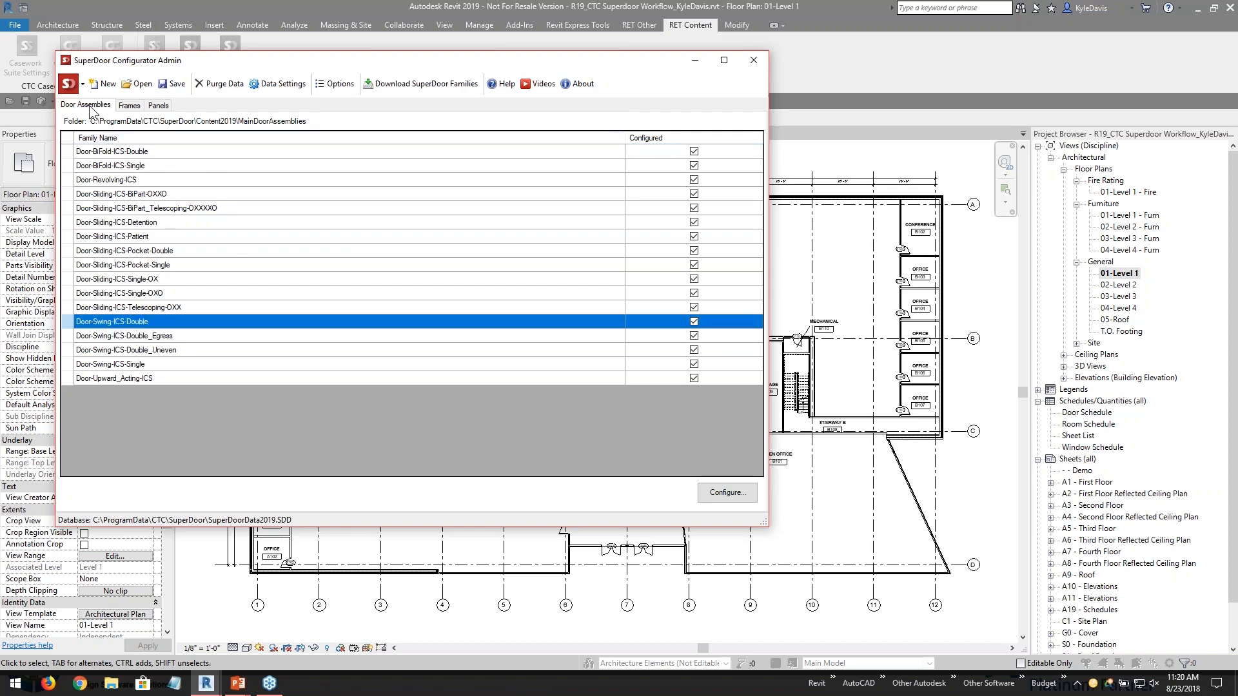
{"action": "key", "text": "ctrl"}
{"action": "left_click", "coordinate": [130, 106]}
{"action": "left_click", "coordinate": [158, 105]}
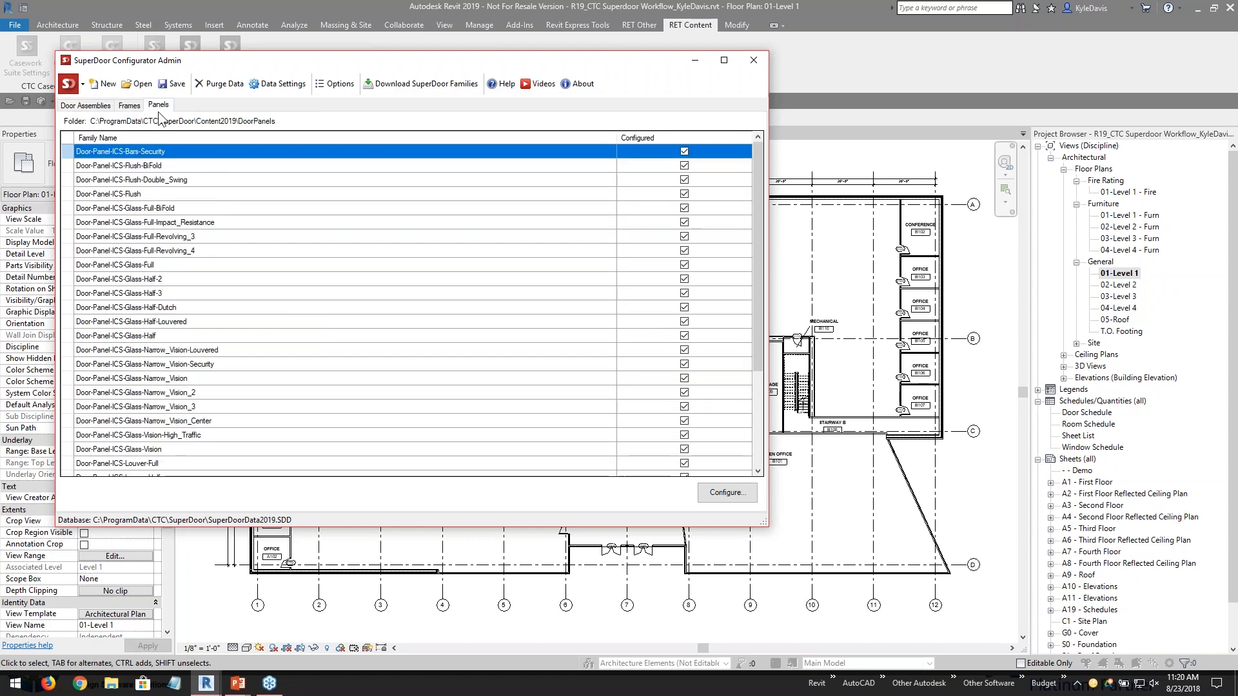
{"action": "left_click", "coordinate": [84, 105]}
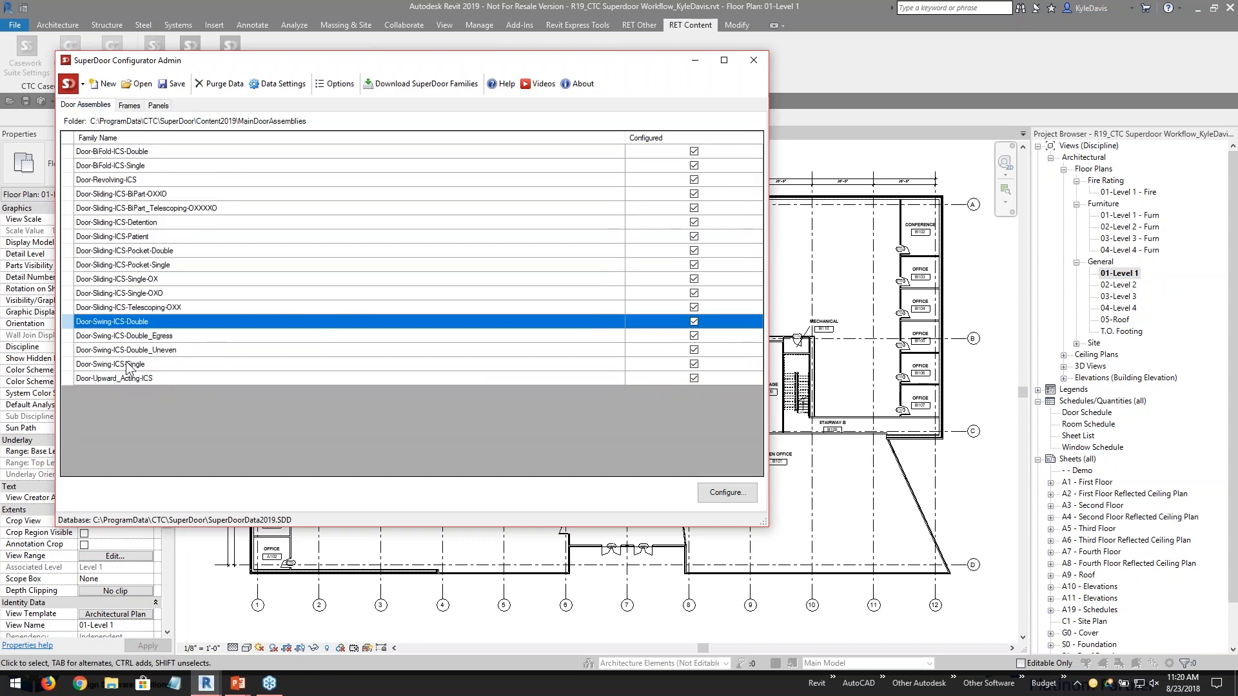
- Open the family information of Door-Swing-ICS-Single and review its parameters and default values
{"action": "double_click", "coordinate": [137, 365]}
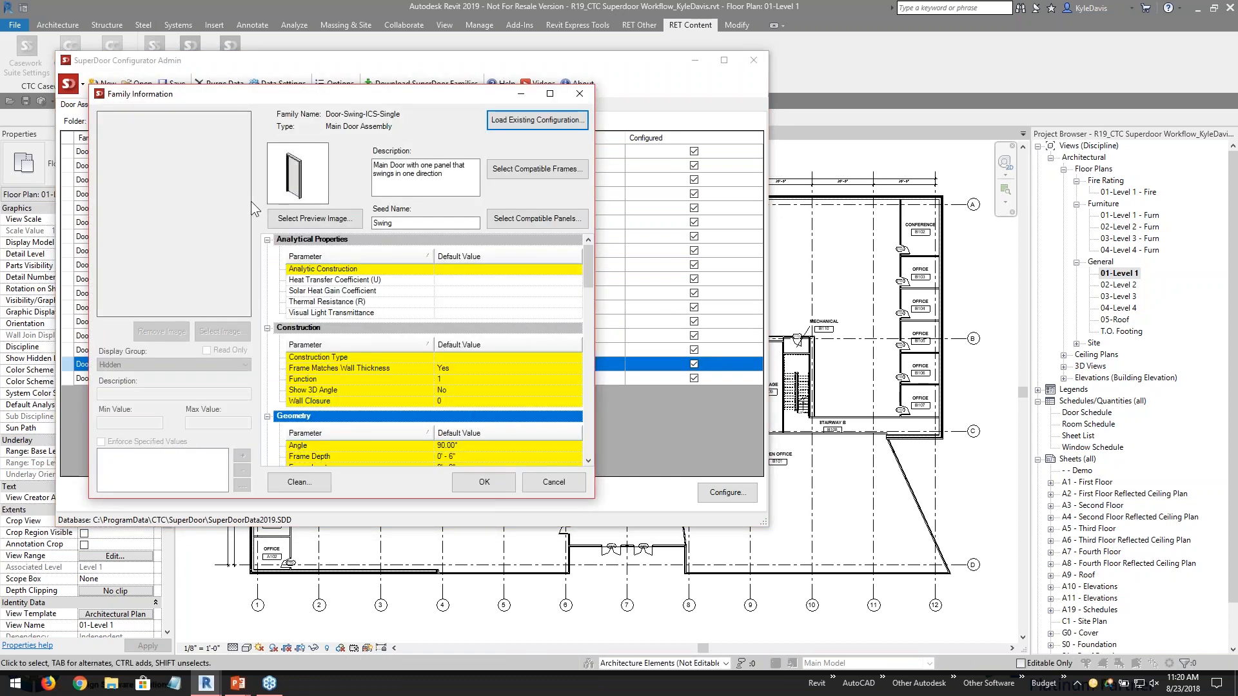
{"action": "scroll", "coordinate": [400, 297], "scroll_direction": "down", "scroll_amount": 7}
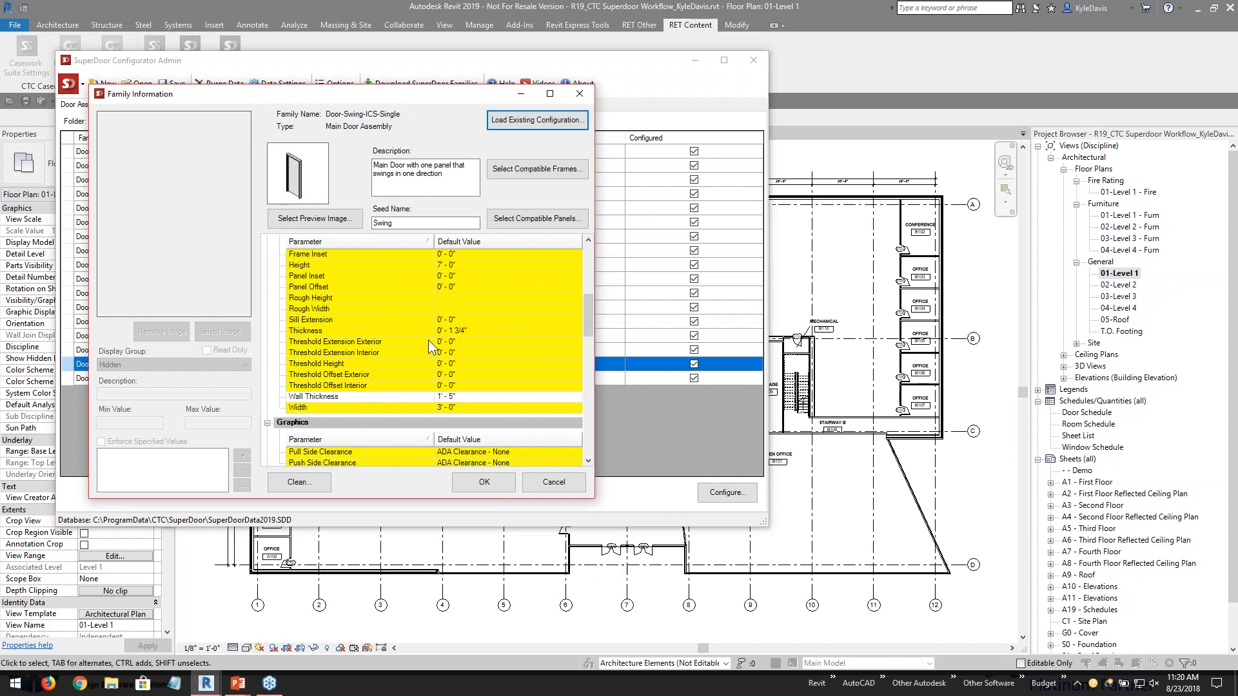
{"action": "scroll", "coordinate": [457, 350], "scroll_direction": "down", "scroll_amount": 5}
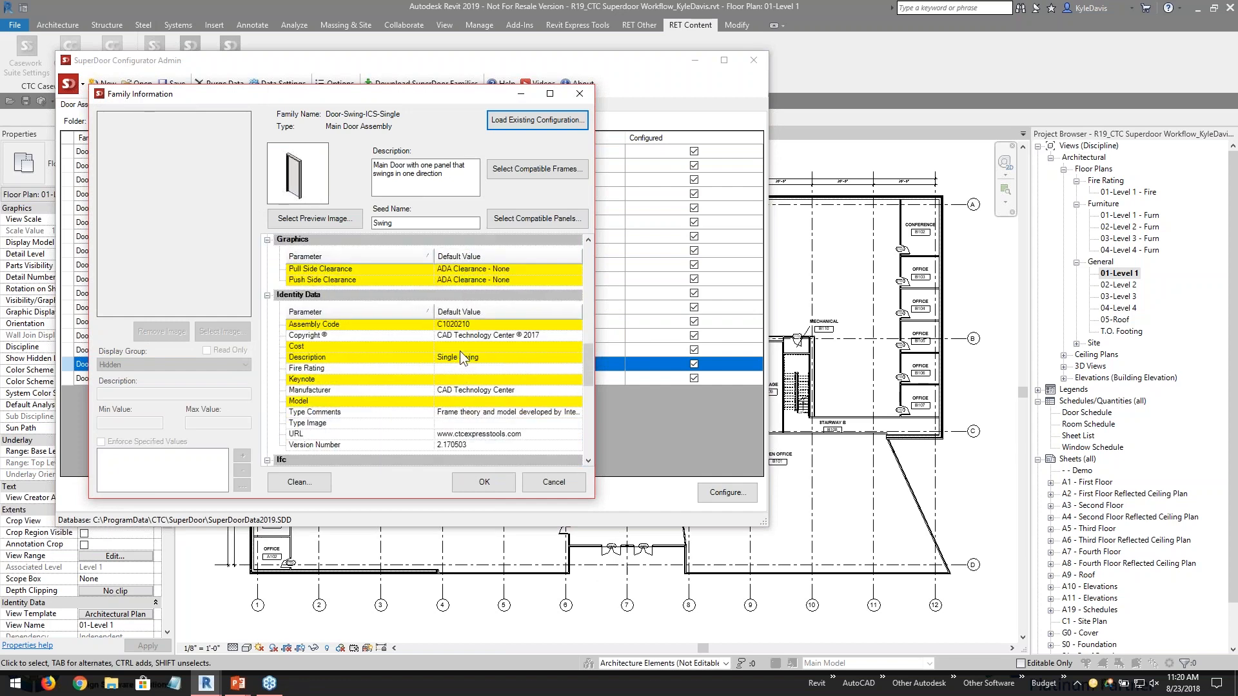
{"action": "scroll", "coordinate": [421, 361], "scroll_direction": "up", "scroll_amount": 10}
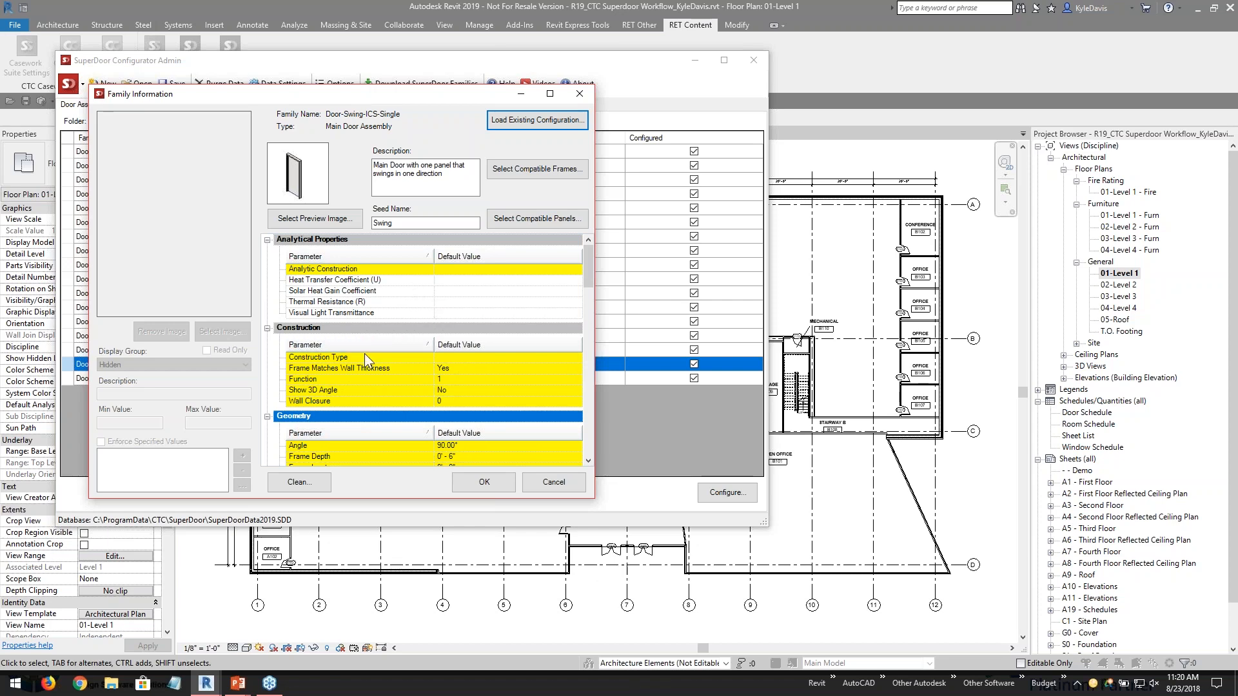
- Examine the display settings of the Construction Type, Heat Transfer Coefficient (U) and Type Image parameters
{"action": "left_click", "coordinate": [337, 357]}
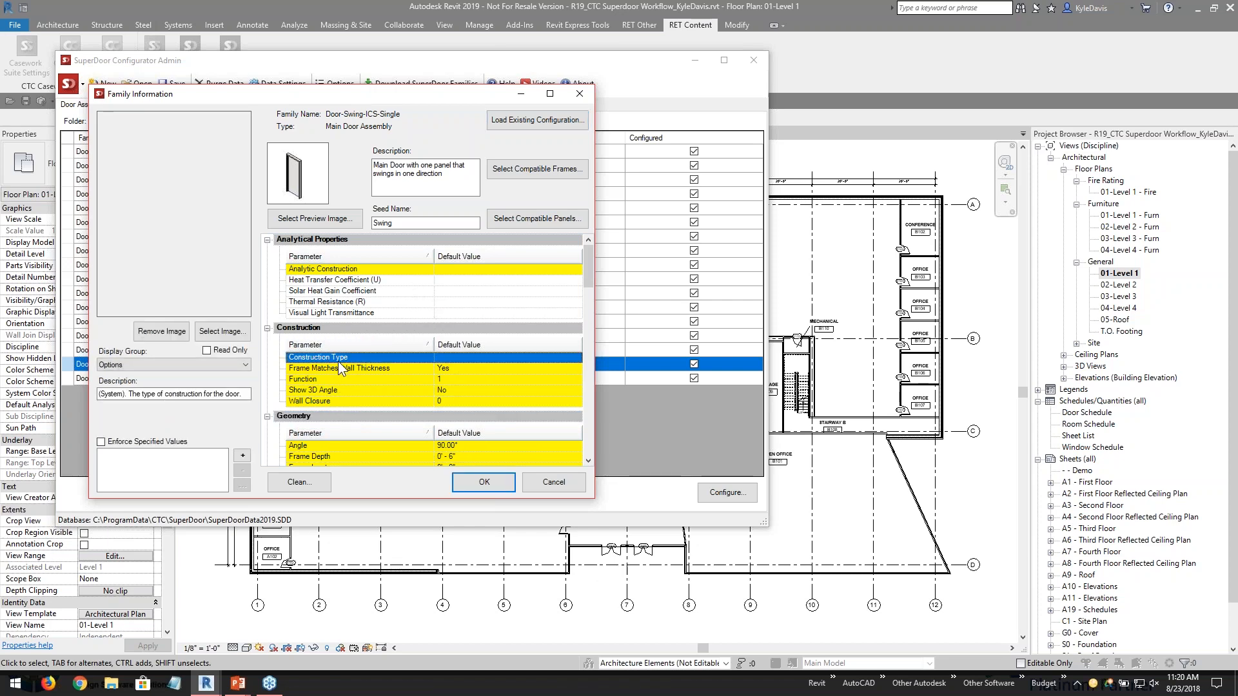
{"action": "left_click", "coordinate": [315, 280]}
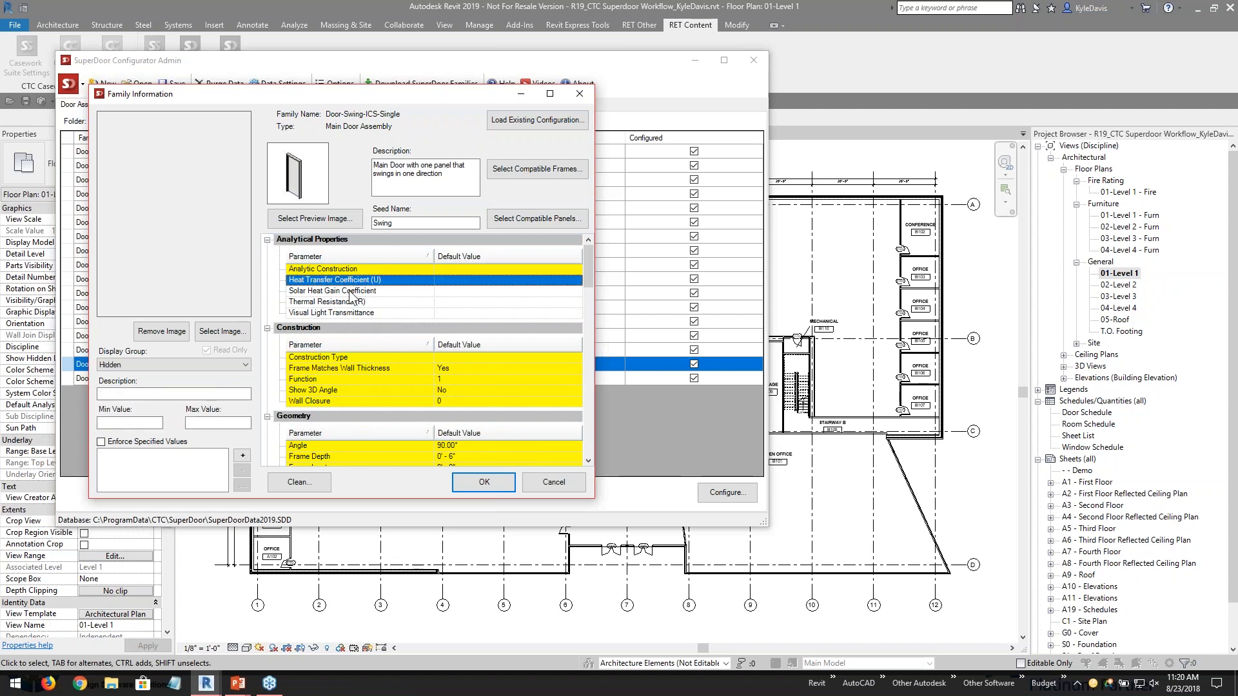
{"action": "scroll", "coordinate": [354, 323], "scroll_direction": "down", "scroll_amount": 6}
{"action": "scroll", "coordinate": [369, 360], "scroll_direction": "down", "scroll_amount": 1}
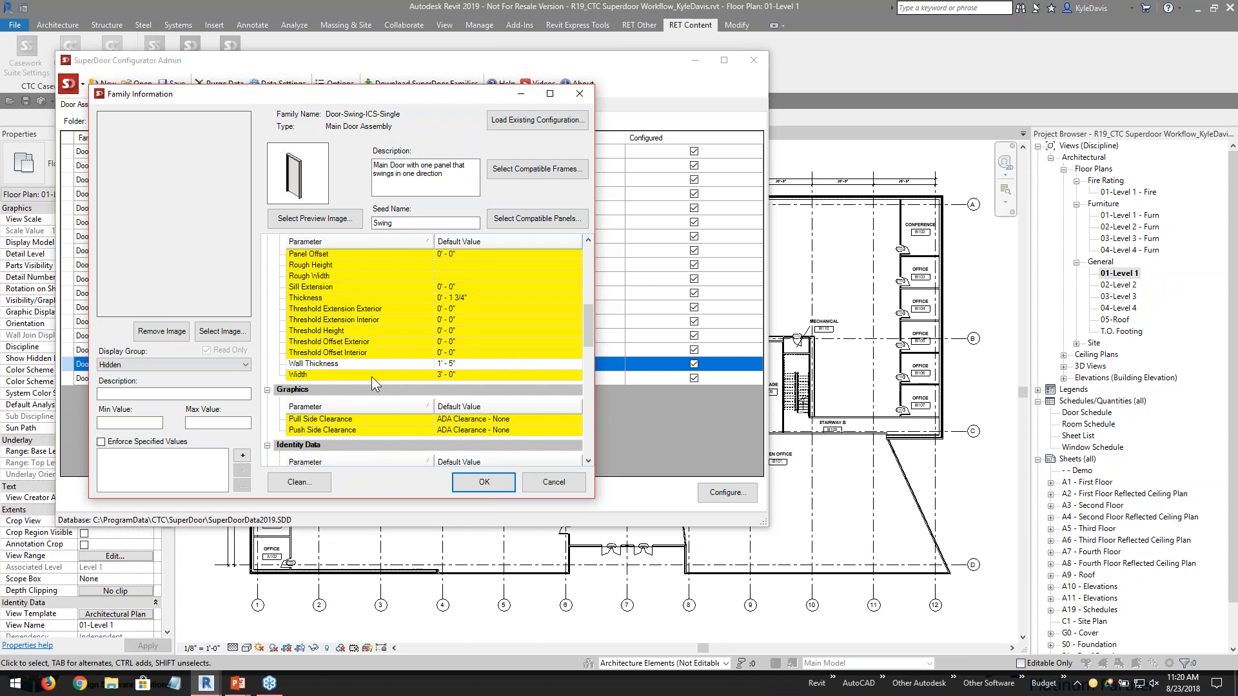
{"action": "scroll", "coordinate": [372, 376], "scroll_direction": "down", "scroll_amount": 2}
{"action": "scroll", "coordinate": [372, 377], "scroll_direction": "down", "scroll_amount": 4}
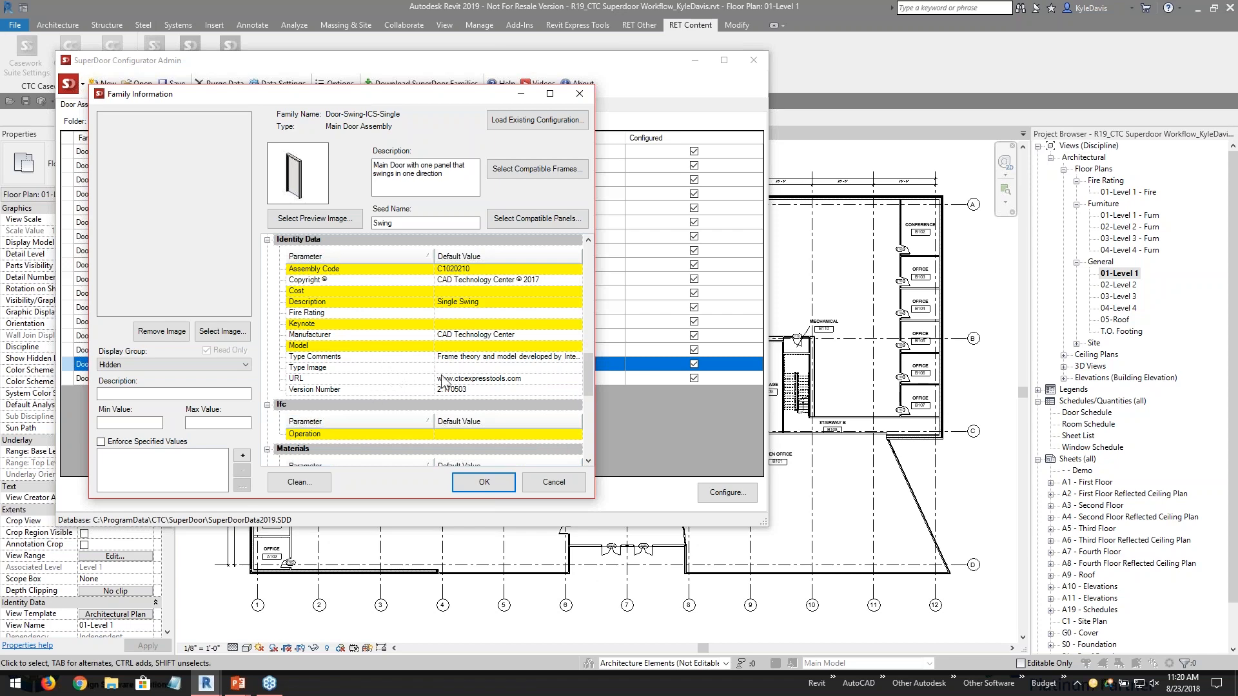
{"action": "left_click", "coordinate": [348, 366]}
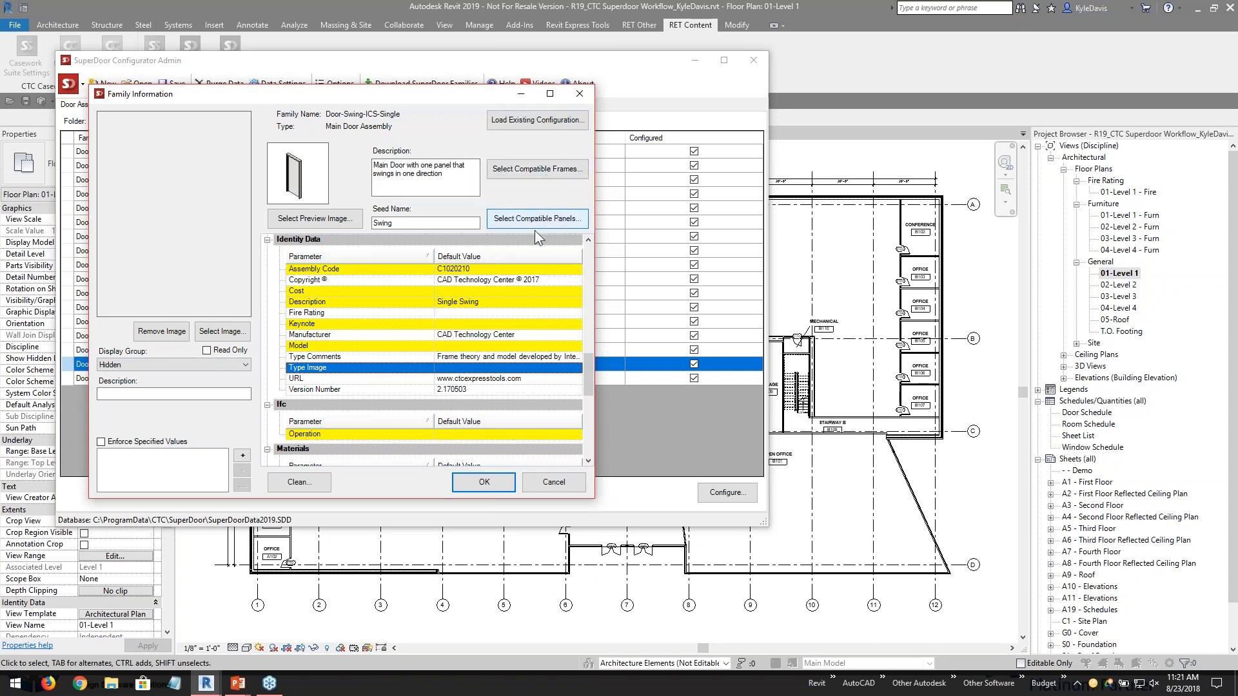
- Check the seed name of Door-Swing-ICS-Single and close its family information without saving changes
{"action": "double_click", "coordinate": [373, 224]}
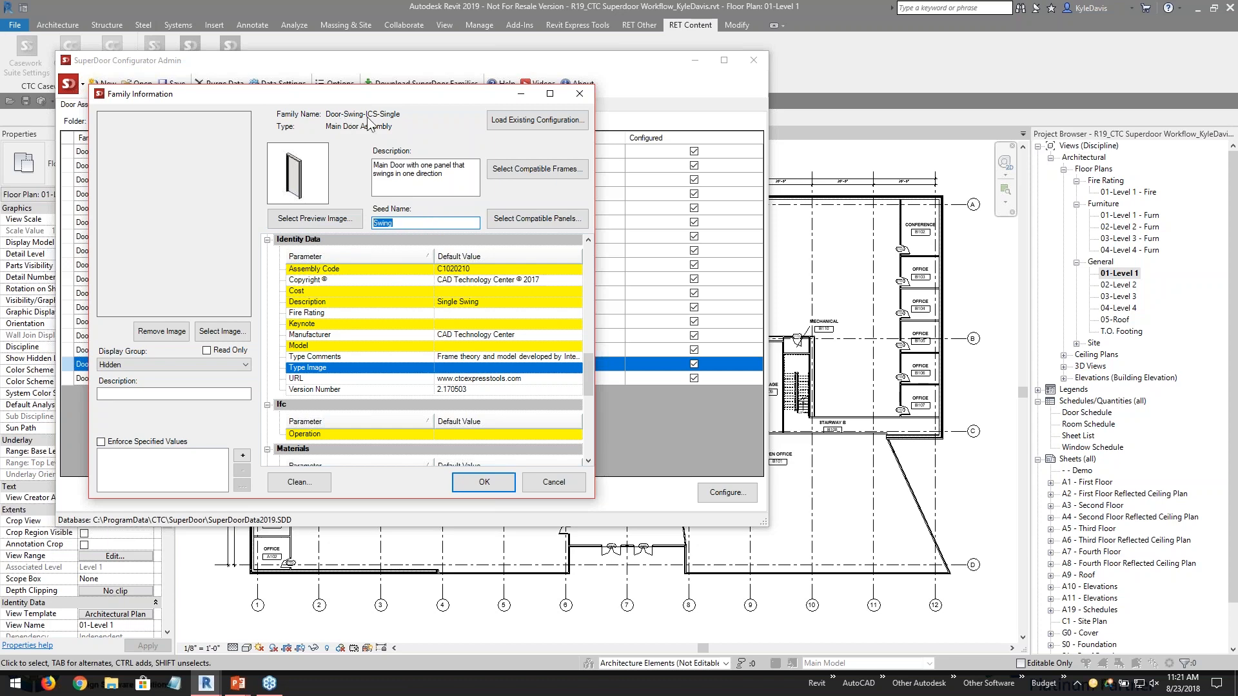
{"action": "left_click", "coordinate": [376, 222]}
{"action": "left_click_drag", "start_coordinate": [394, 224], "coordinate": [372, 224]}
{"action": "left_click", "coordinate": [558, 487]}
{"action": "left_click", "coordinate": [469, 409]}
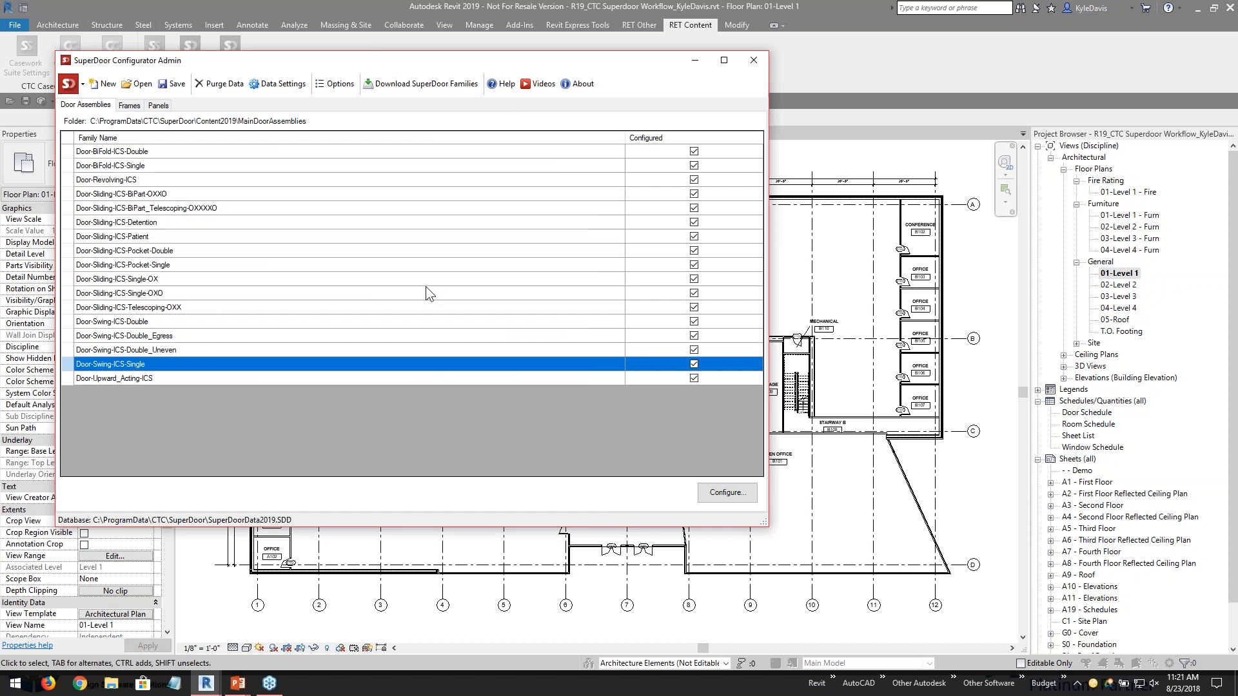
- Recheck the panel and door assembly lists, and close SuperDoor Admin
{"action": "left_click", "coordinate": [158, 105]}
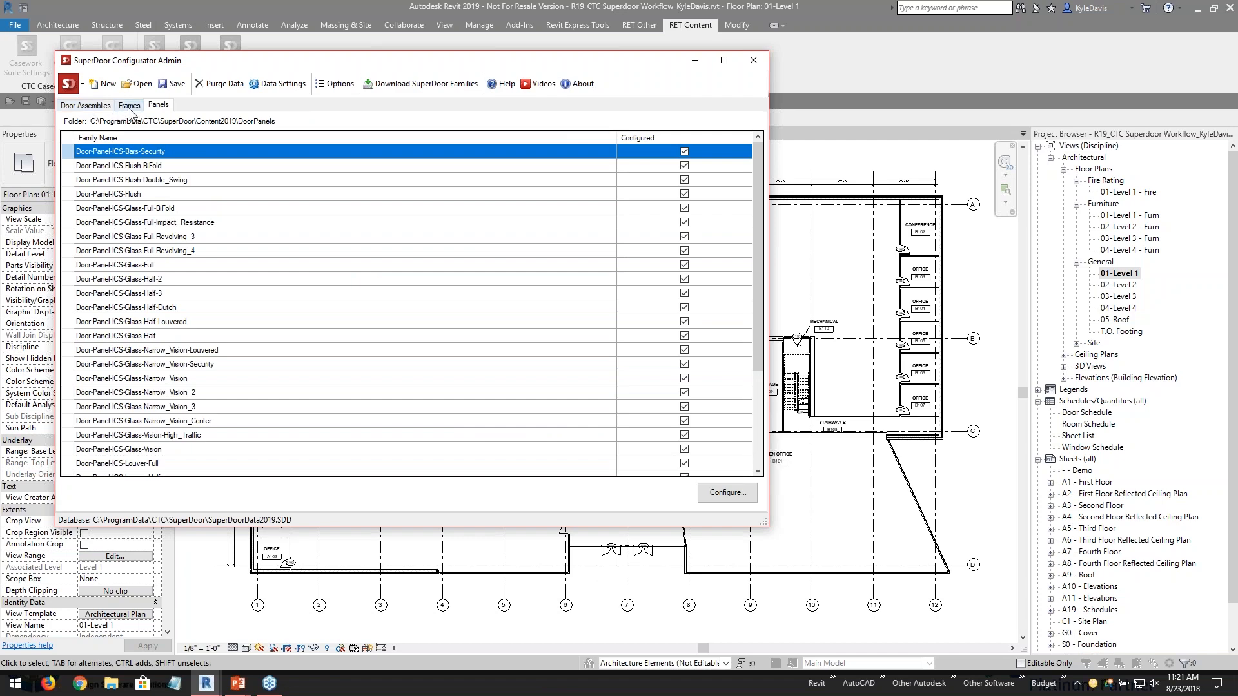
{"action": "left_click", "coordinate": [90, 106]}
{"action": "left_click_drag", "start_coordinate": [251, 68], "coordinate": [363, 75]}
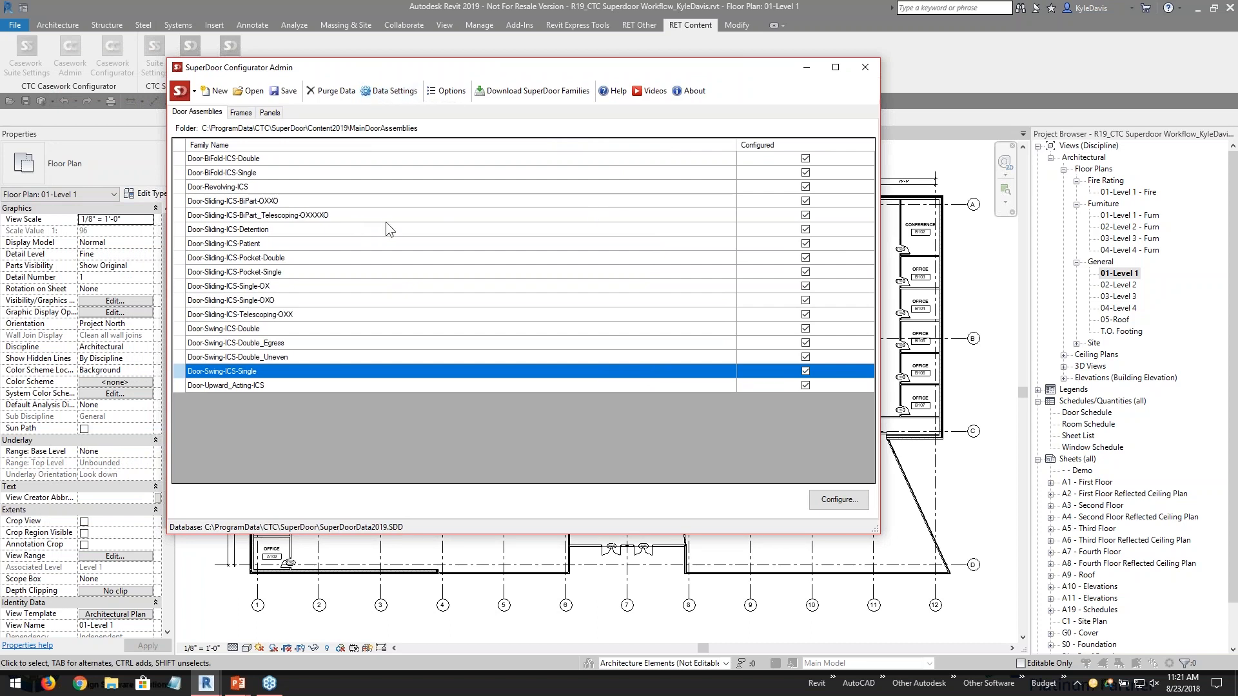
{"action": "left_click", "coordinate": [864, 73]}
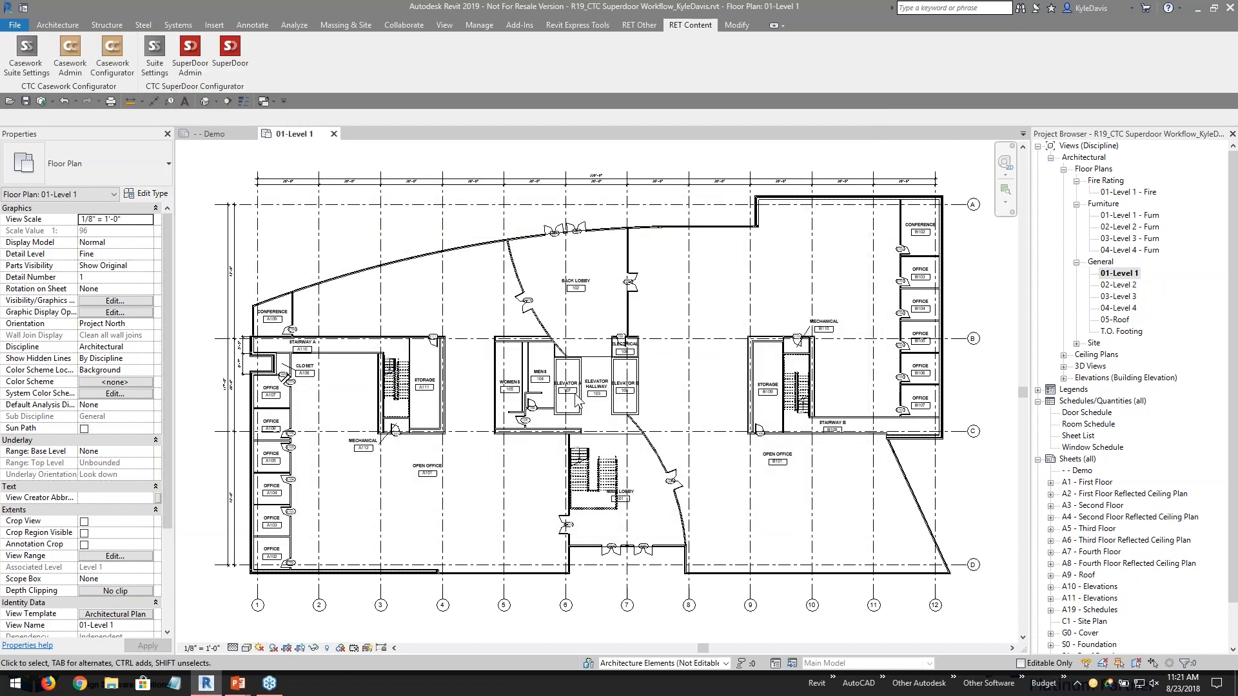
- Open the SuperDoor Configurator and preview the Sliding OXO and Swing main door assemblies
{"action": "left_click", "coordinate": [240, 70]}
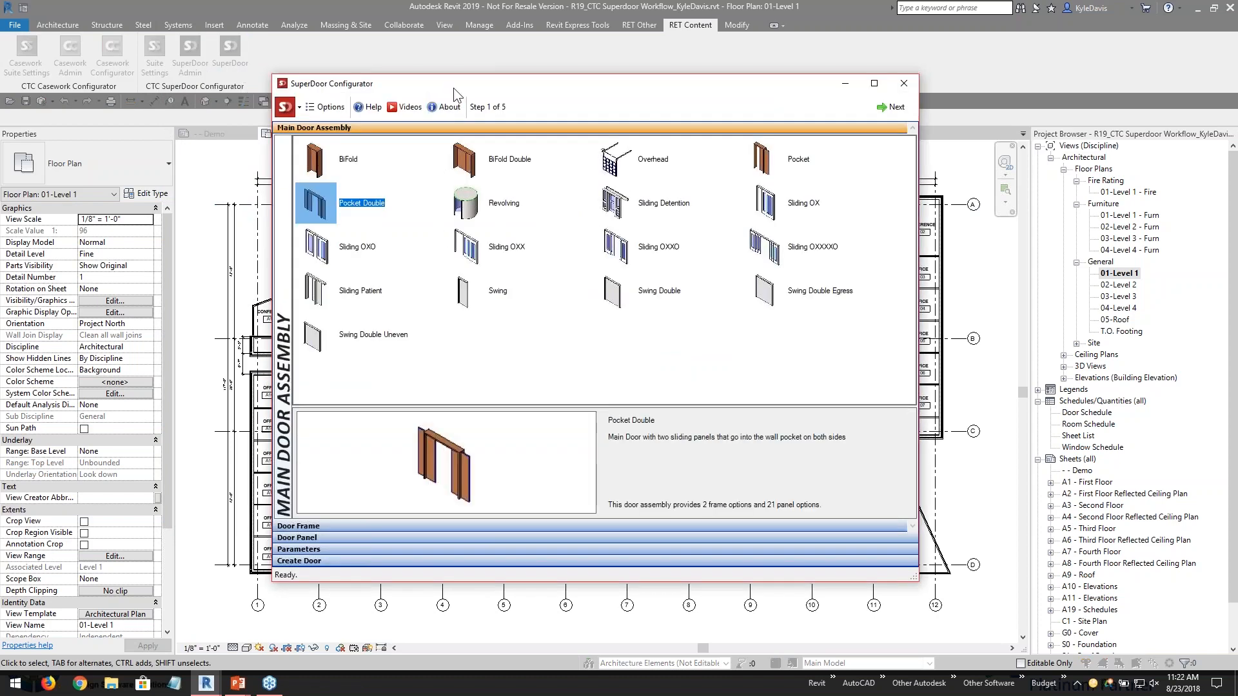
{"action": "left_click_drag", "start_coordinate": [470, 86], "coordinate": [401, 86]}
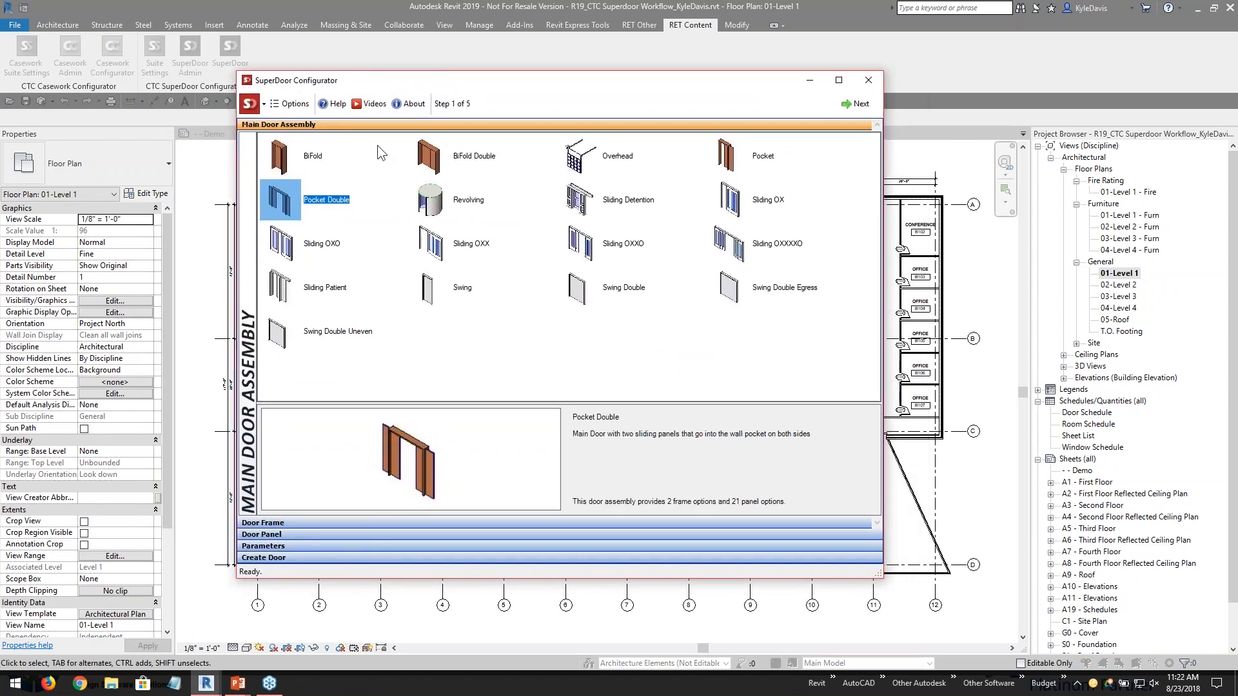
{"action": "left_click", "coordinate": [267, 125]}
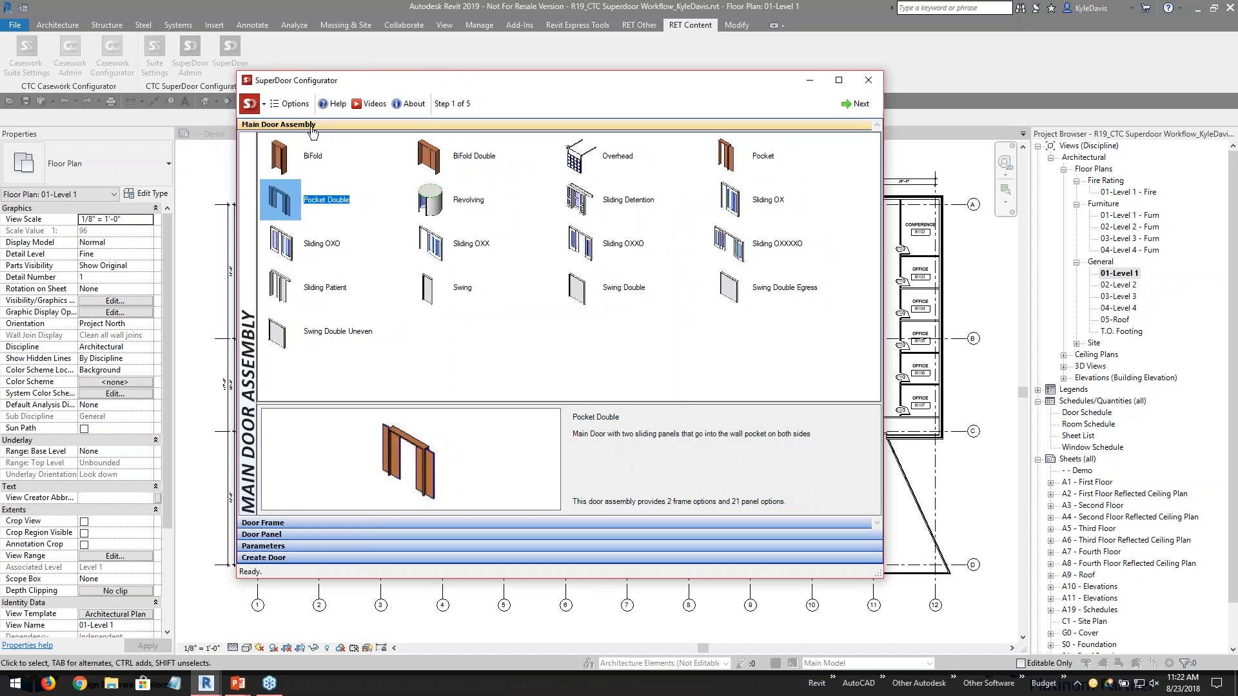
{"action": "left_click", "coordinate": [325, 241]}
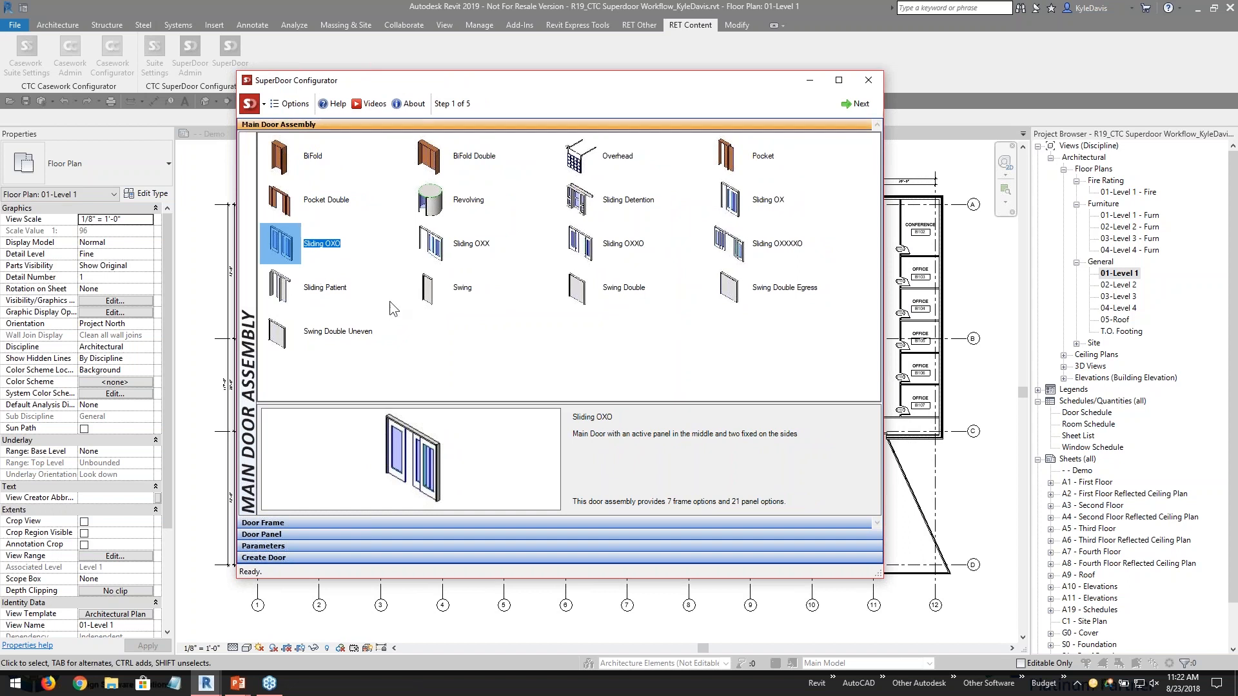
{"action": "left_click", "coordinate": [441, 290]}
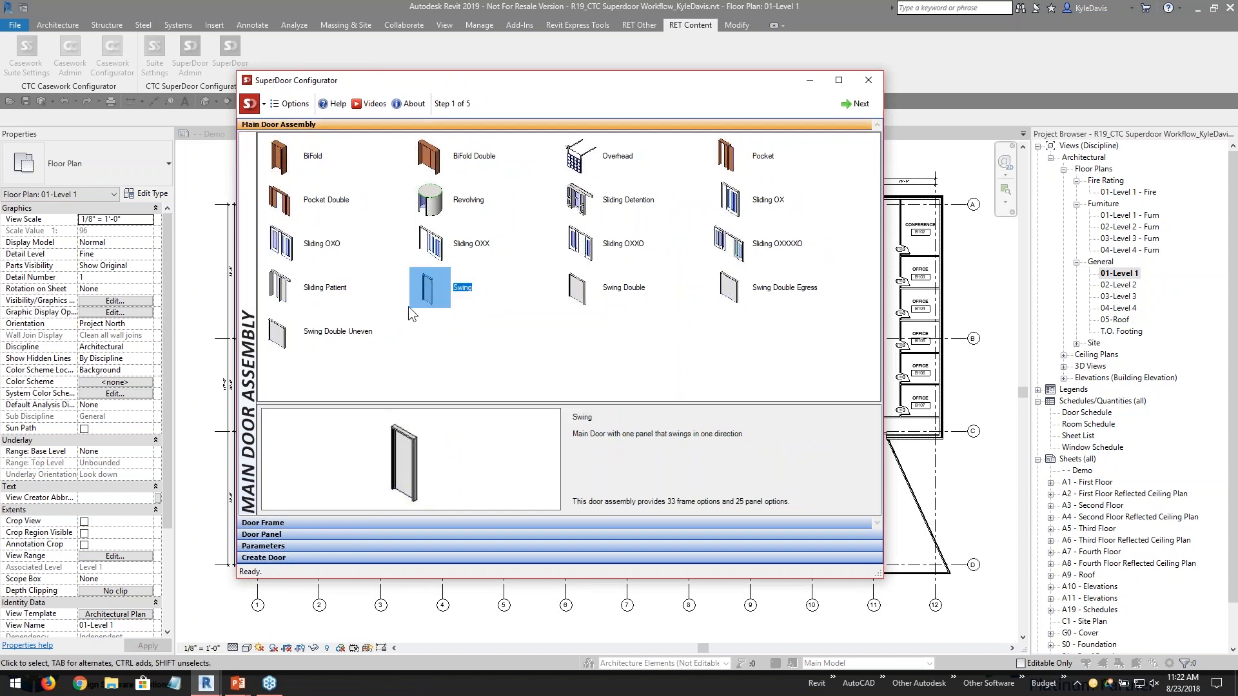
- Choose Swing Double as the main door assembly and advance to the door frame selection
{"action": "left_click", "coordinate": [599, 293]}
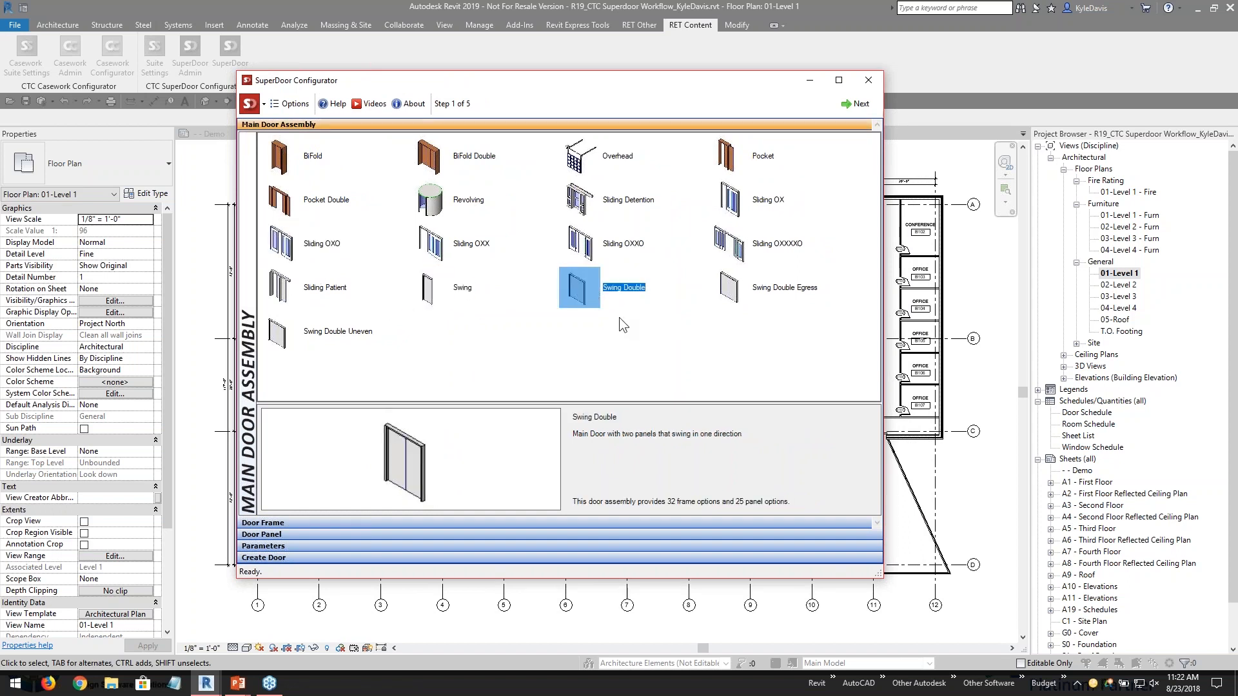
{"action": "double_click", "coordinate": [580, 295]}
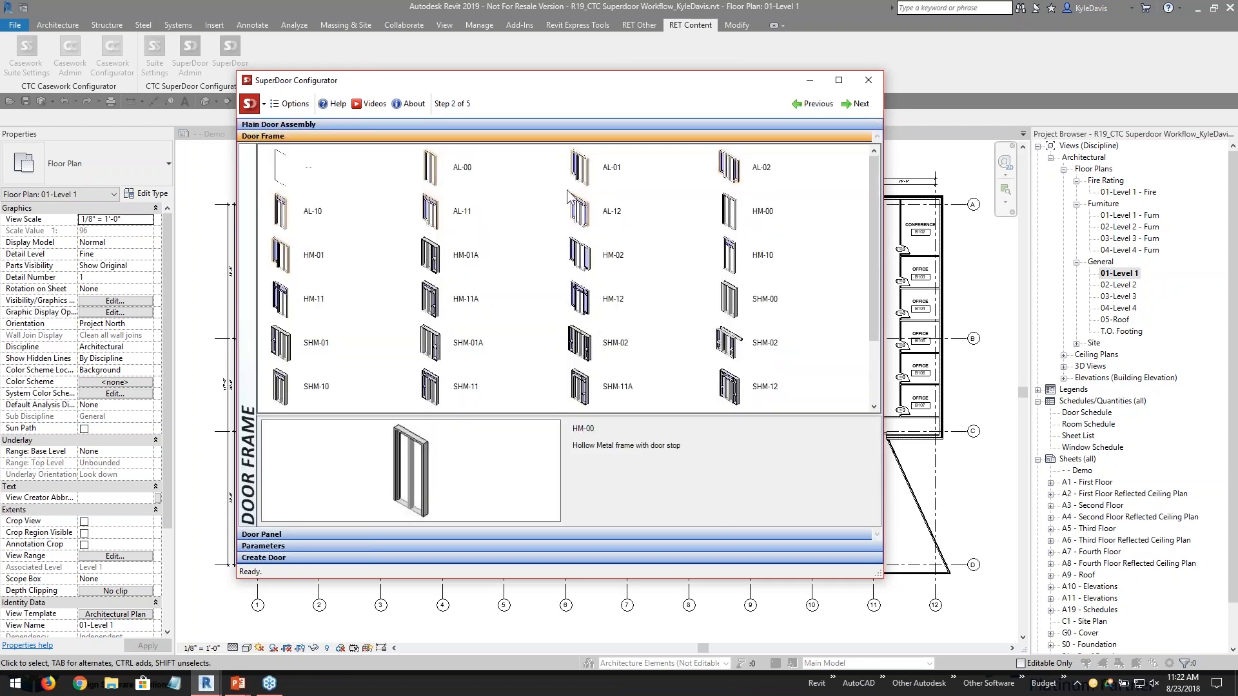
{"action": "left_click", "coordinate": [524, 125]}
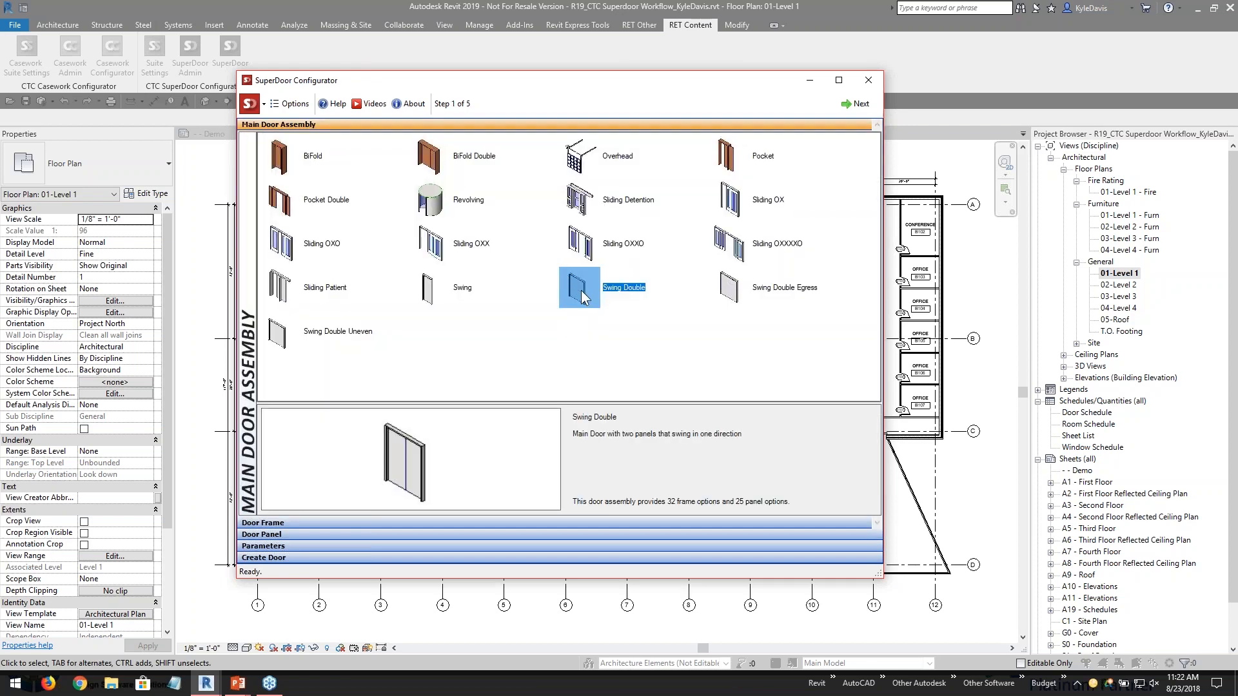
{"action": "double_click", "coordinate": [582, 290]}
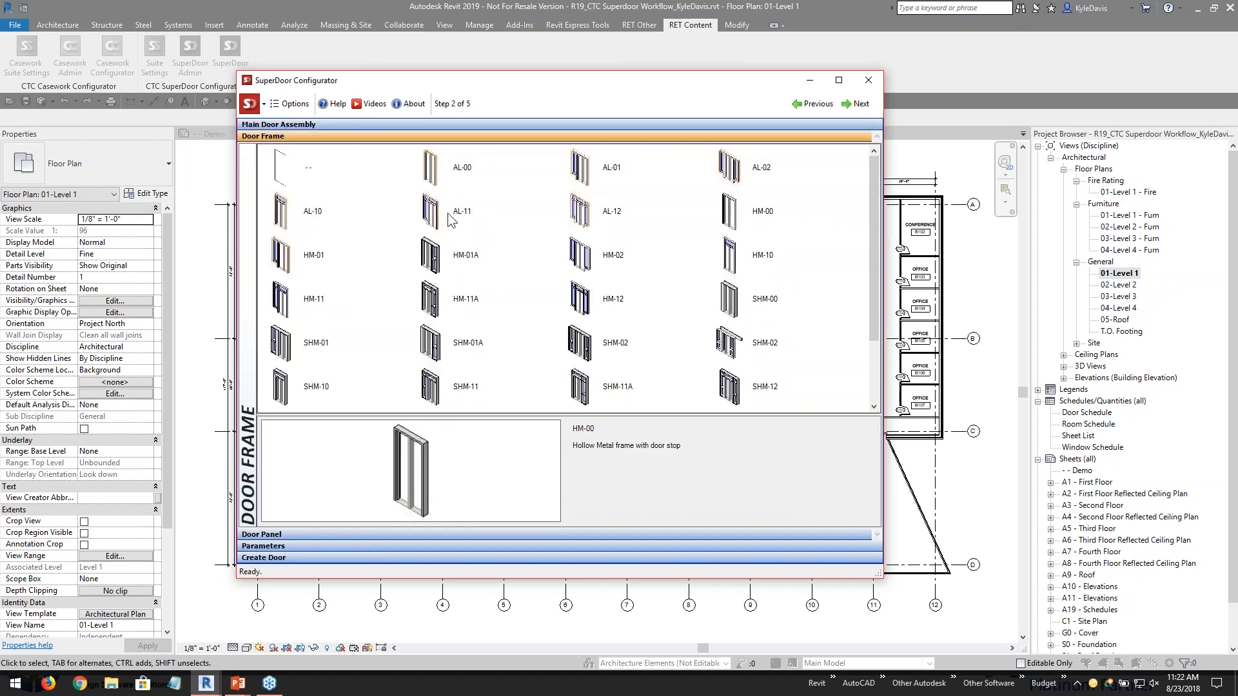
{"action": "left_click", "coordinate": [516, 124]}
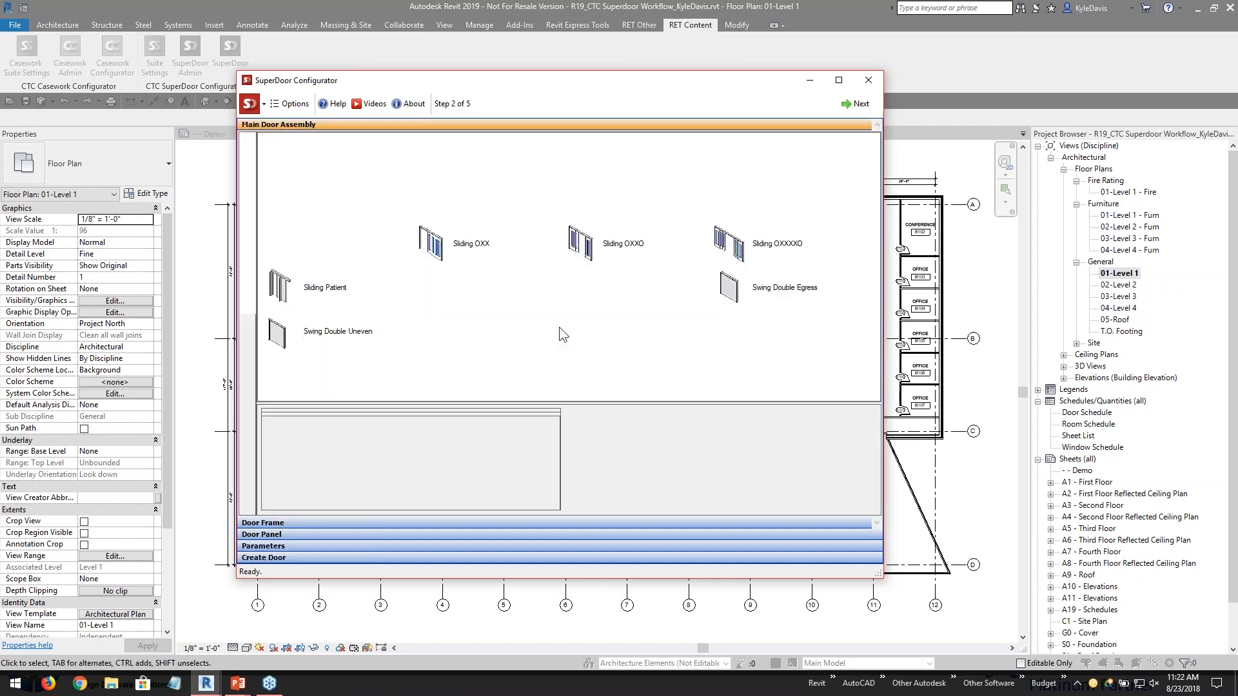
{"action": "left_click", "coordinate": [858, 105]}
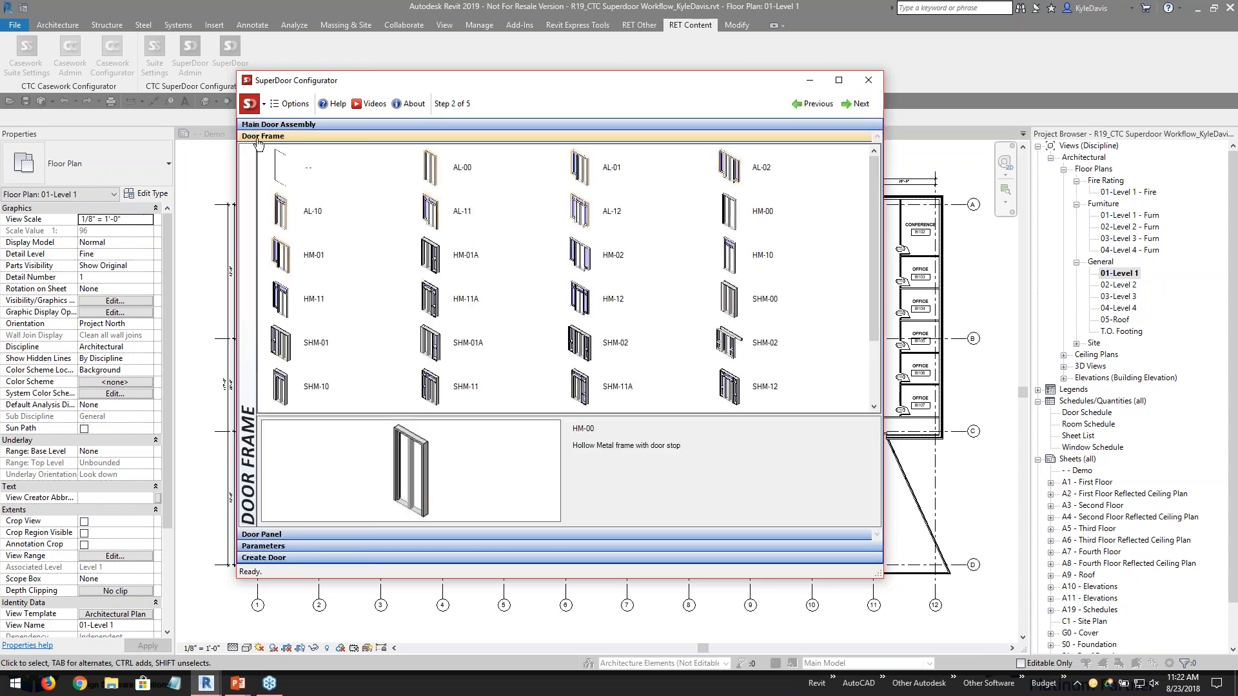
- Preview aluminum, hollow metal and wood door frames, including AL-00, HM-01A, WD-01 and SHM-11
{"action": "left_click", "coordinate": [453, 174]}
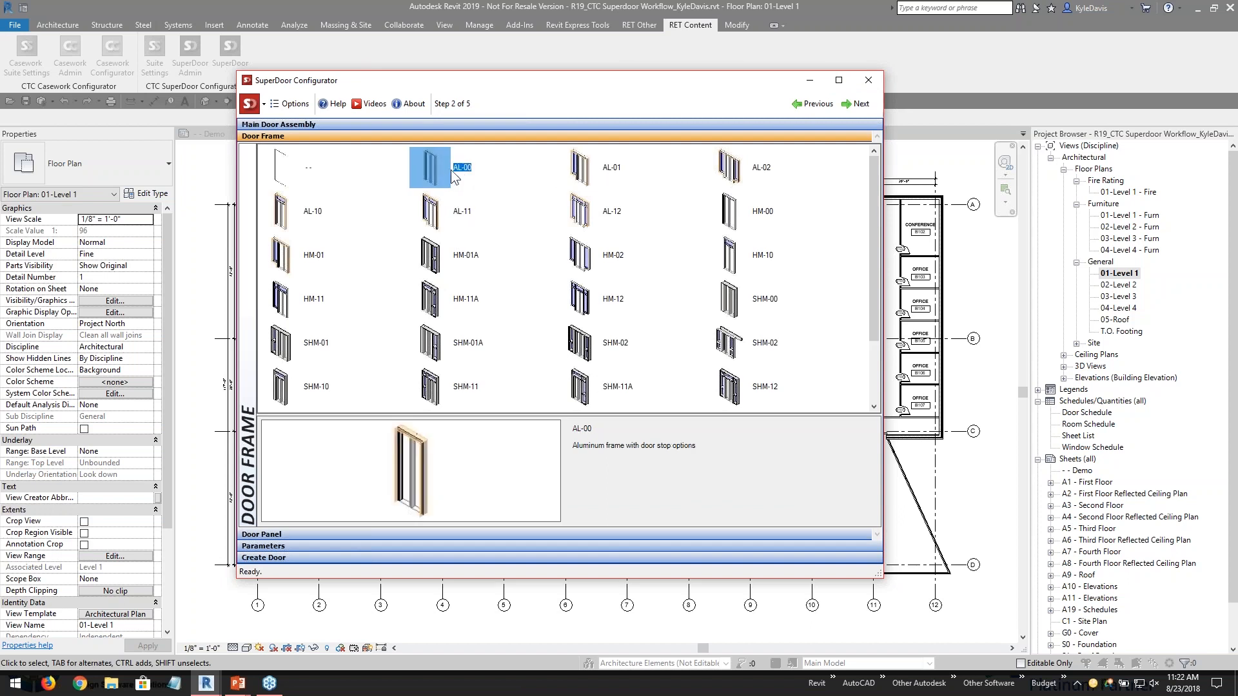
{"action": "left_click", "coordinate": [459, 261]}
{"action": "left_click", "coordinate": [459, 169]}
{"action": "left_click", "coordinate": [369, 341]}
{"action": "scroll", "coordinate": [361, 322], "scroll_direction": "down", "scroll_amount": 2}
{"action": "left_click", "coordinate": [454, 354]}
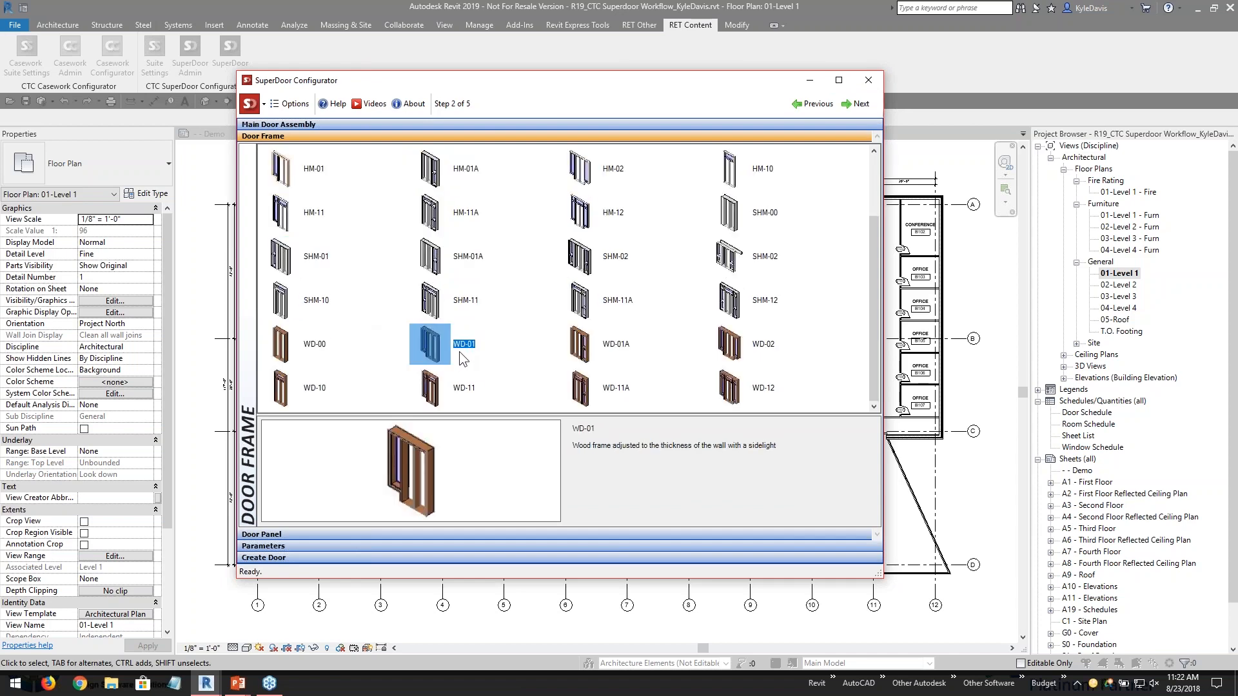
{"action": "left_click", "coordinate": [457, 306]}
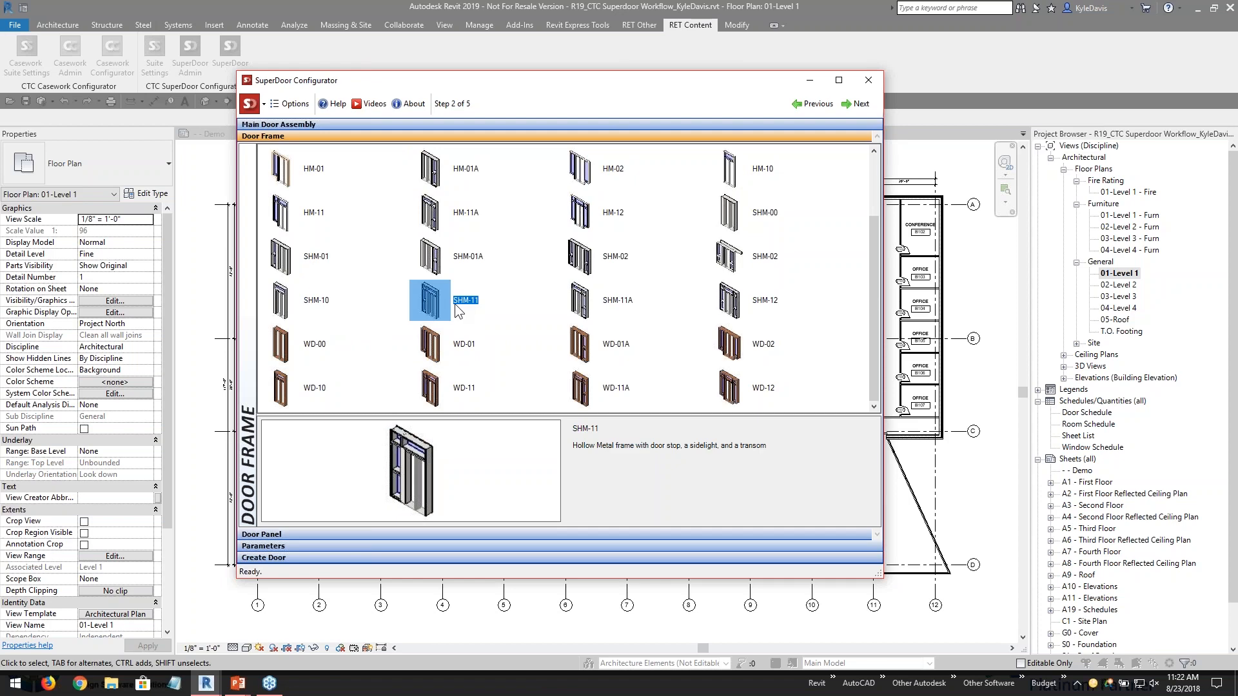
- Preview the HM-11A frame, both SHM-02 frames and the SHM-01 frame
{"action": "scroll", "coordinate": [460, 311], "scroll_direction": "up", "scroll_amount": 2}
{"action": "left_click", "coordinate": [468, 286]}
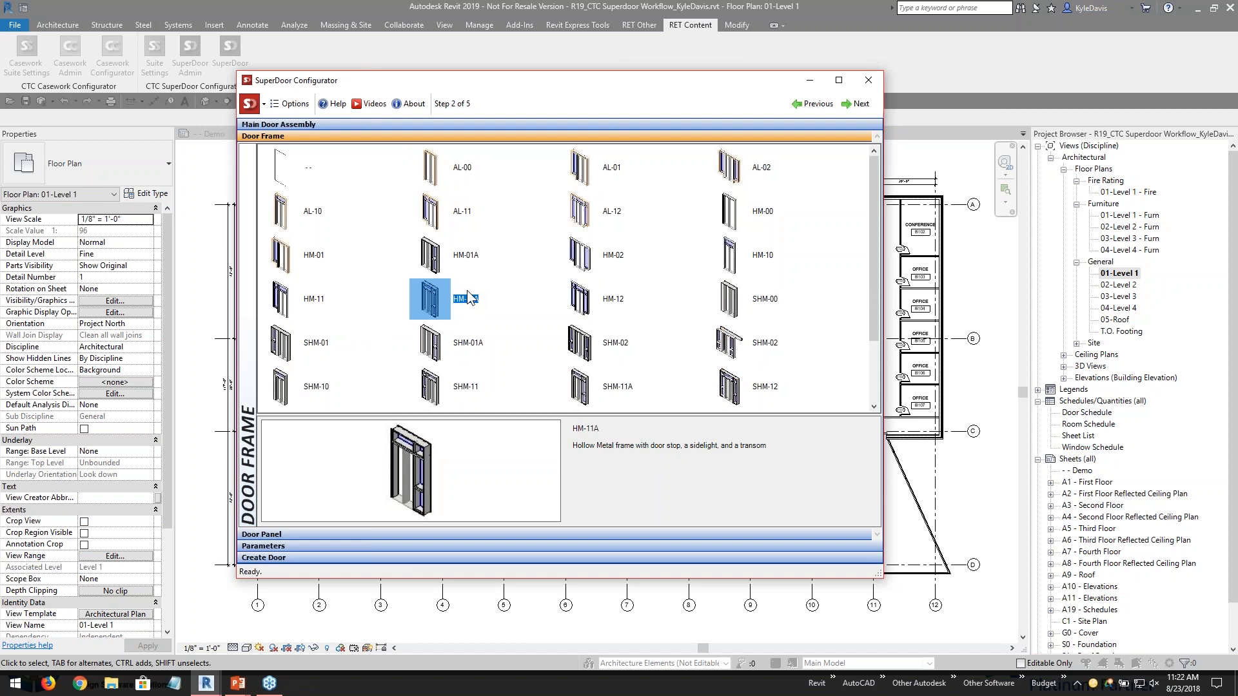
{"action": "left_click", "coordinate": [586, 351]}
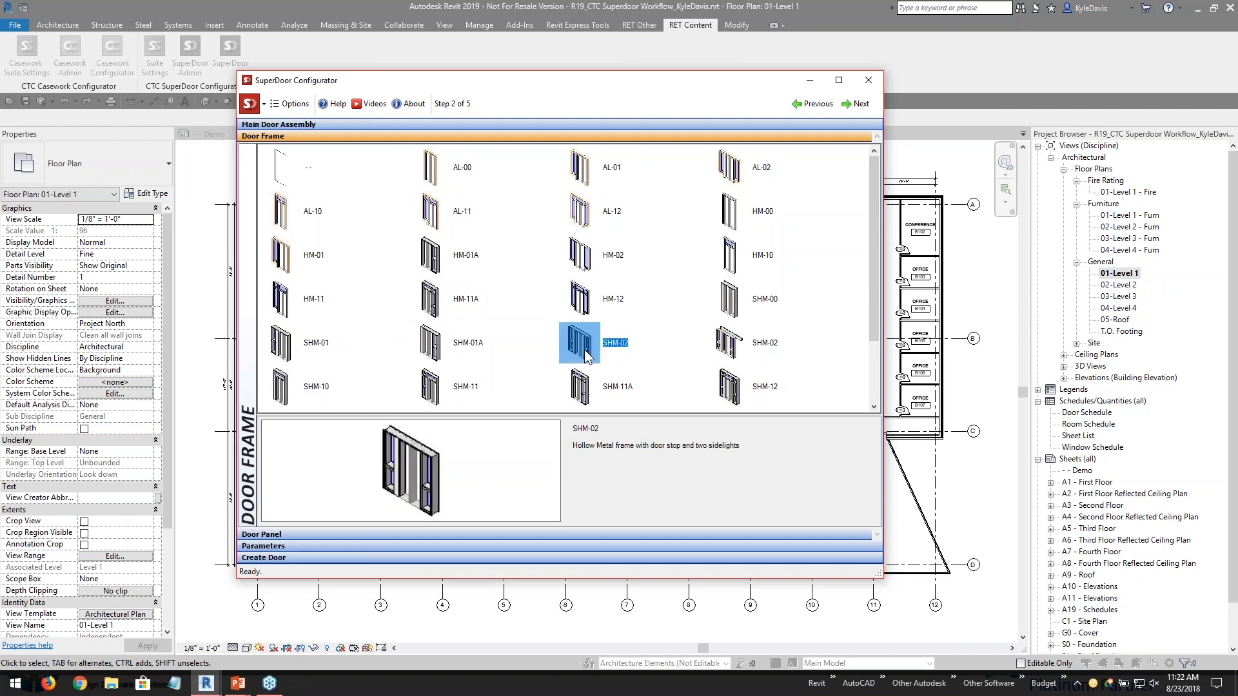
{"action": "left_click", "coordinate": [742, 352]}
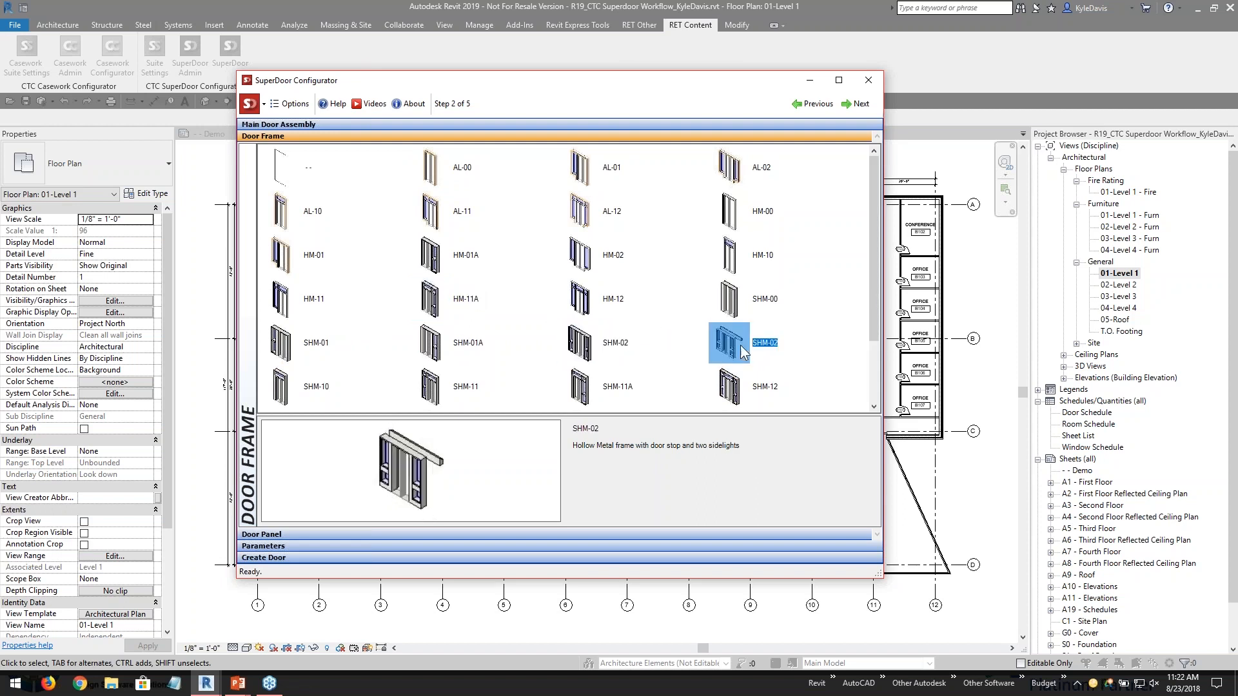
{"action": "left_click", "coordinate": [584, 348]}
{"action": "left_click", "coordinate": [300, 345]}
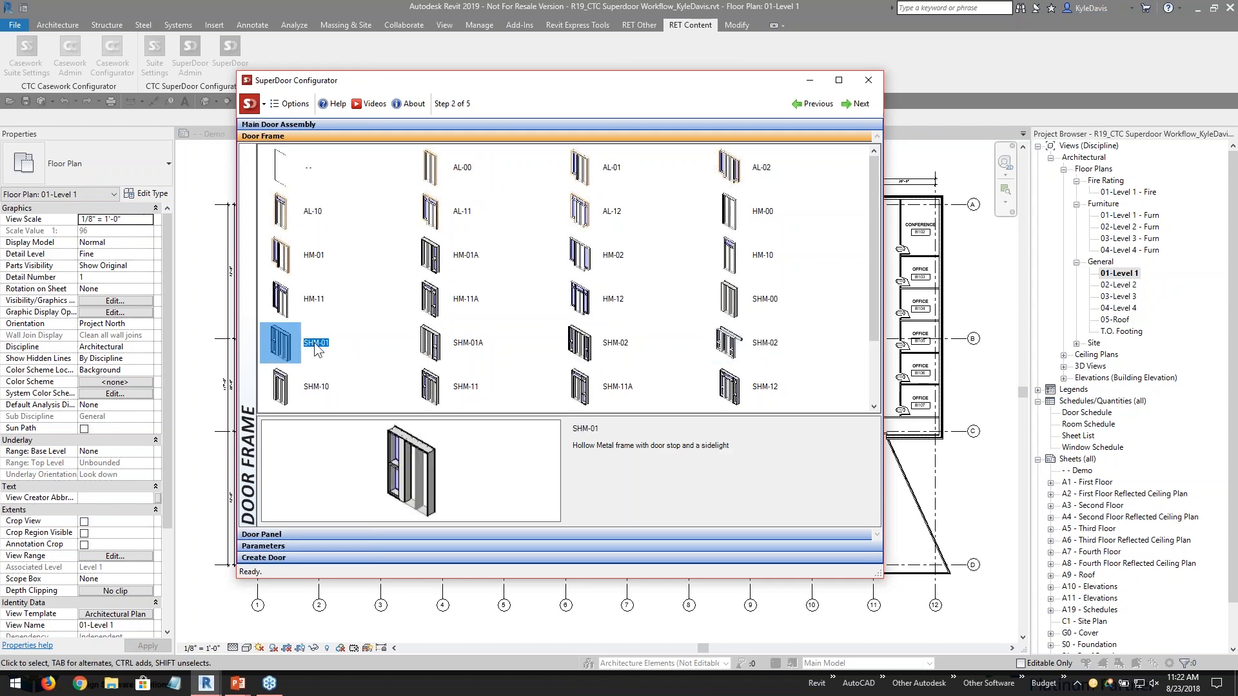
- Compare the SHM-11A, HM-01A and SHM-11 hollow metal frames with the AL-00 aluminum frame
{"action": "scroll", "coordinate": [469, 362], "scroll_direction": "down", "scroll_amount": 2}
{"action": "left_click", "coordinate": [470, 361]}
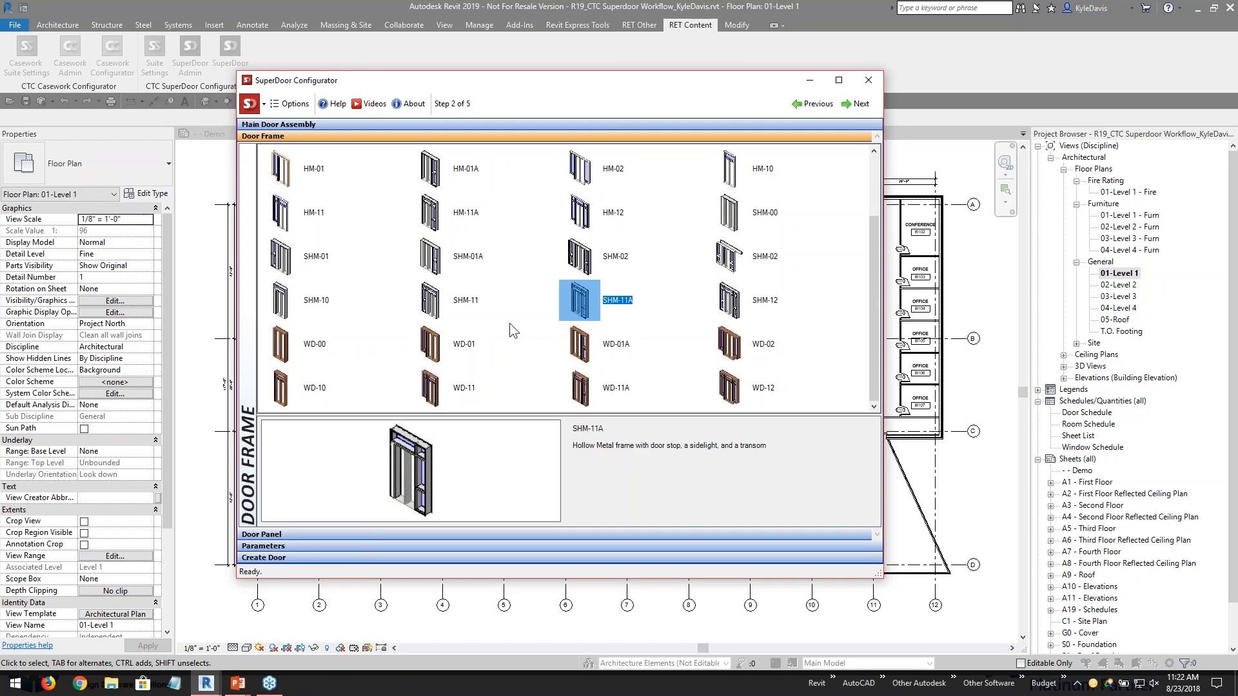
{"action": "scroll", "coordinate": [490, 316], "scroll_direction": "up", "scroll_amount": 2}
{"action": "left_click", "coordinate": [430, 187]}
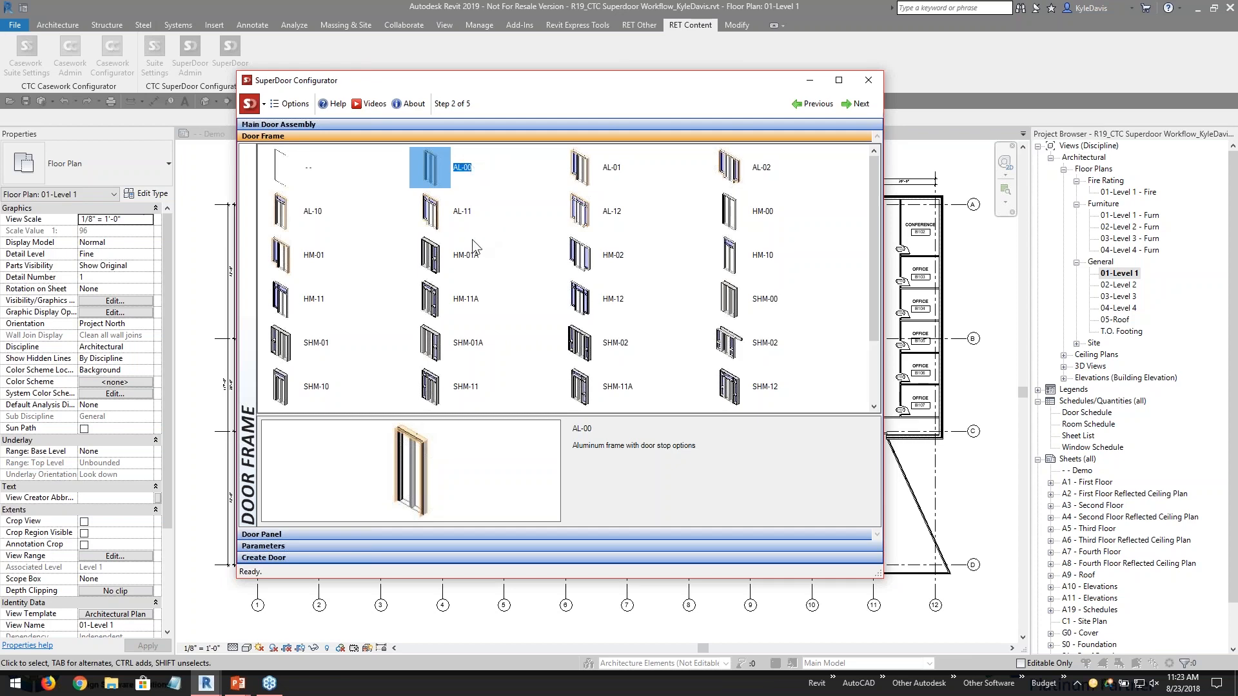
{"action": "left_click", "coordinate": [466, 259]}
{"action": "scroll", "coordinate": [487, 308], "scroll_direction": "down", "scroll_amount": 2}
{"action": "left_click", "coordinate": [486, 308]}
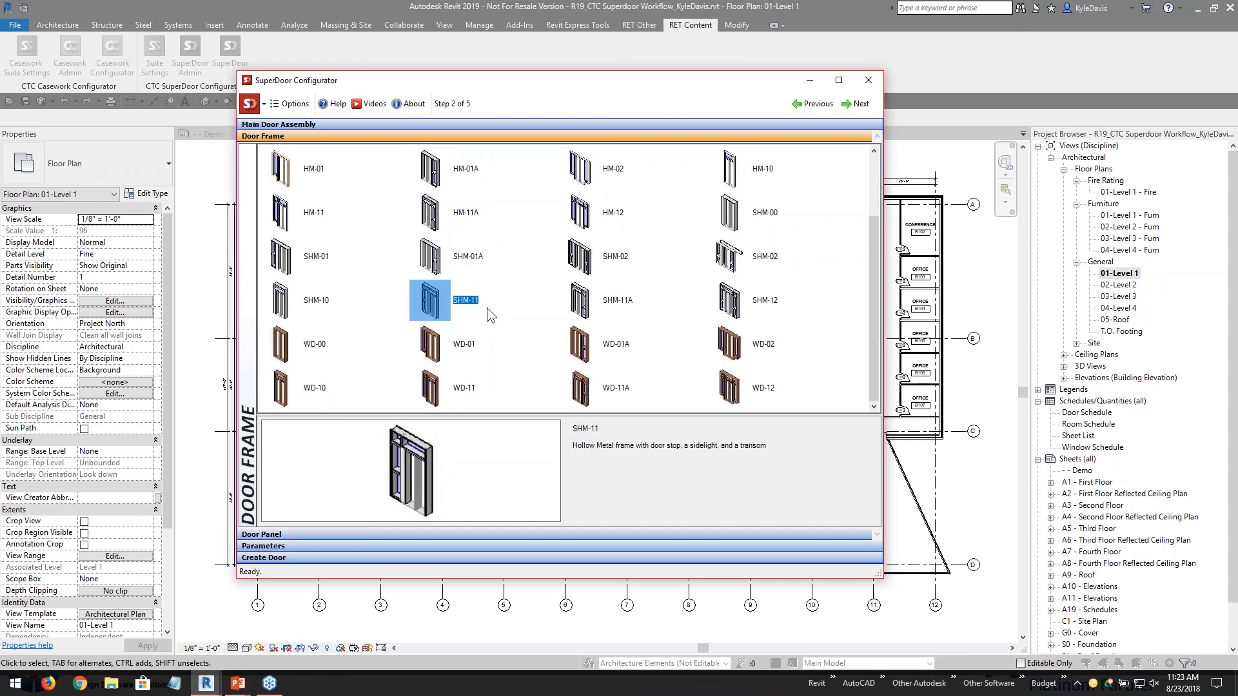
{"action": "scroll", "coordinate": [486, 308], "scroll_direction": "up", "scroll_amount": 2}
{"action": "left_click", "coordinate": [470, 169]}
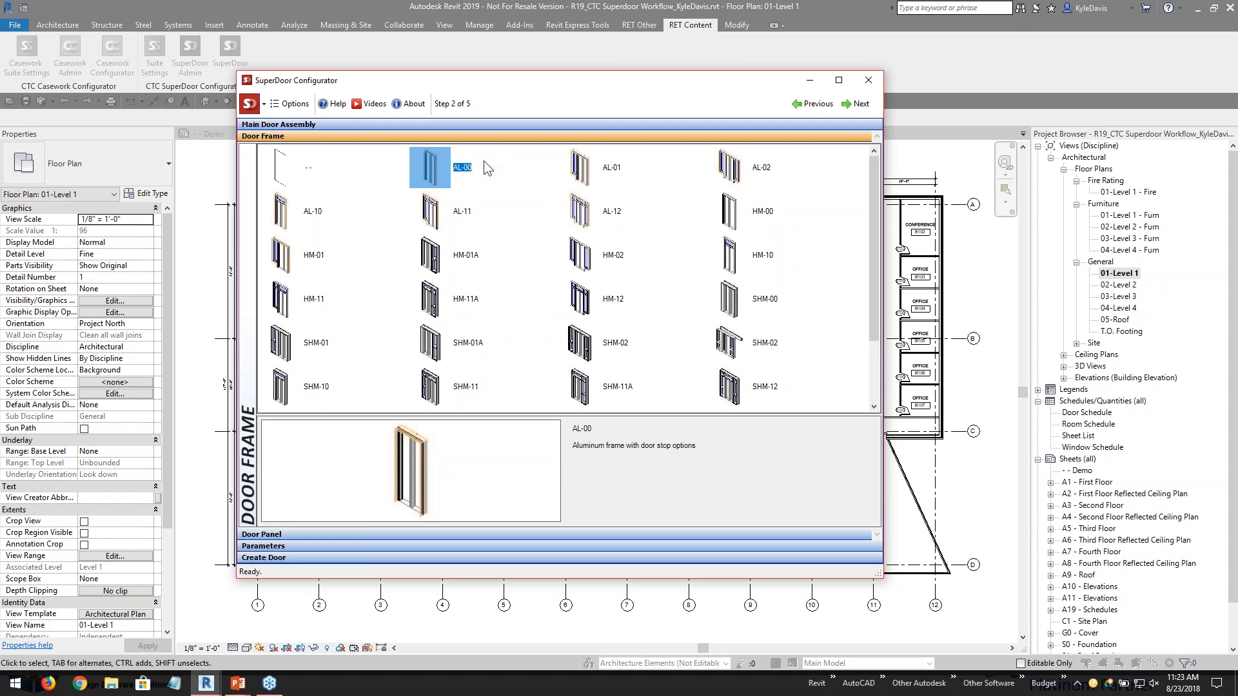
- Preview the sidelight and transom variants AL-12, AL-01, HM-02, AL-10 and AL-11 of the door frame
{"action": "left_click", "coordinate": [564, 212]}
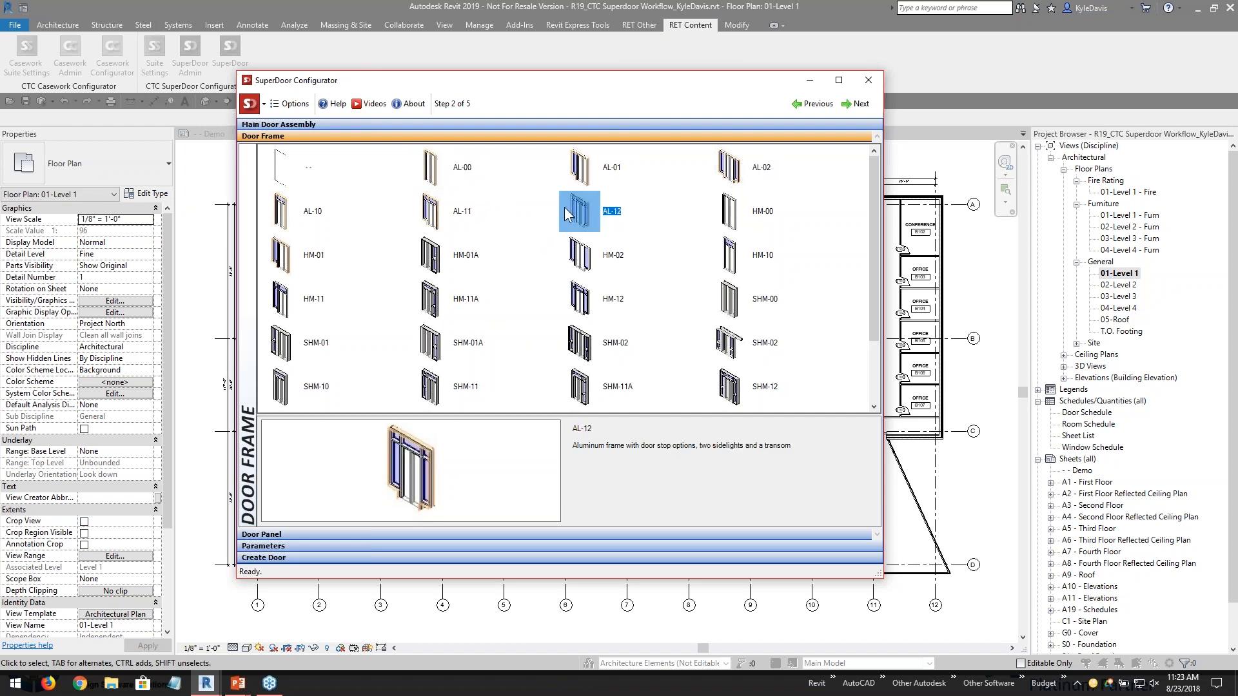
{"action": "left_click", "coordinate": [616, 171]}
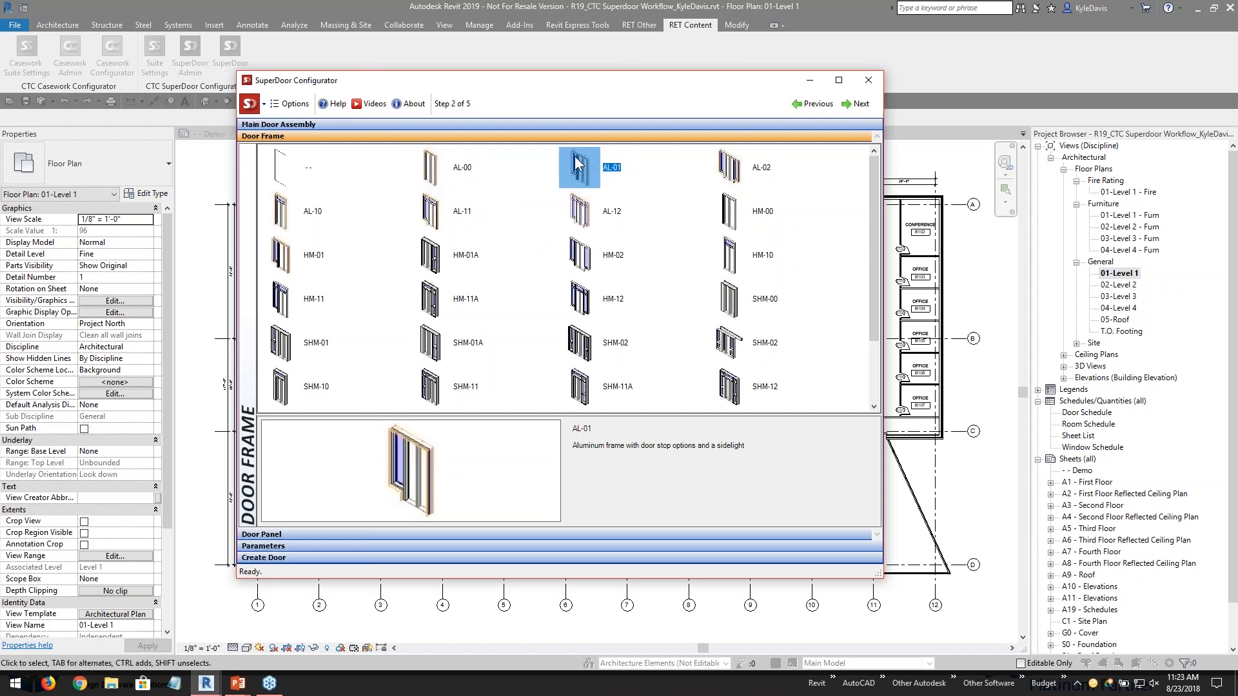
{"action": "left_click", "coordinate": [674, 254]}
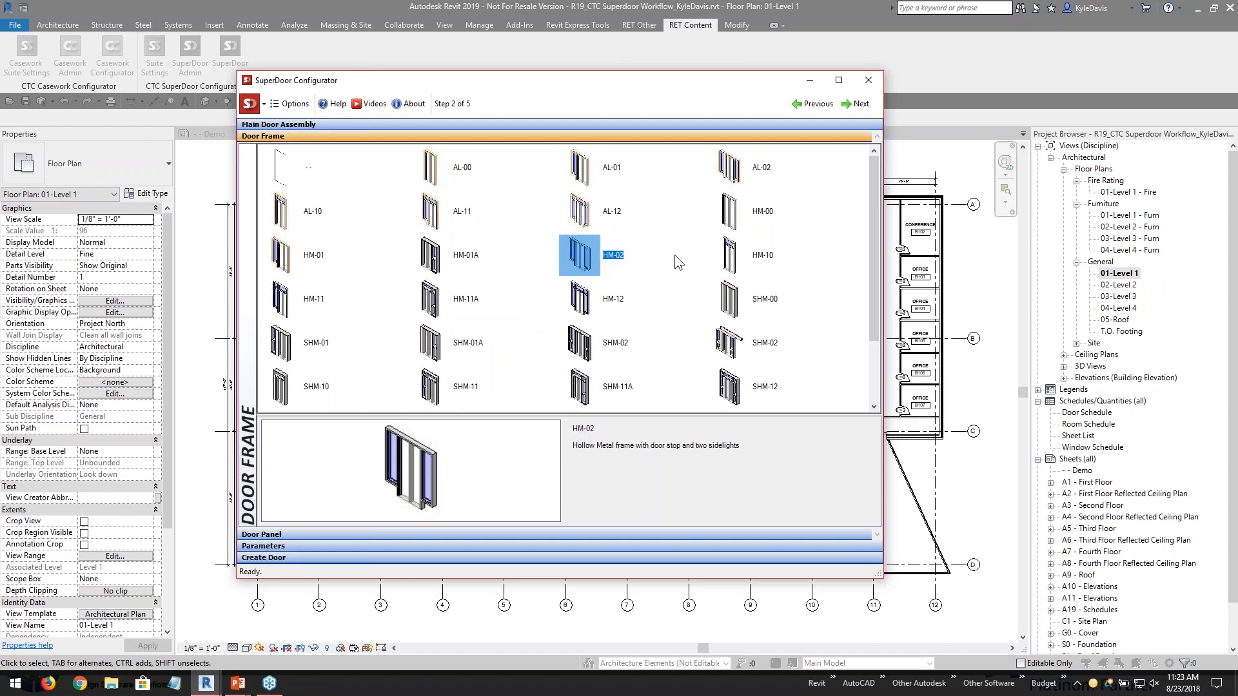
{"action": "left_click", "coordinate": [319, 215]}
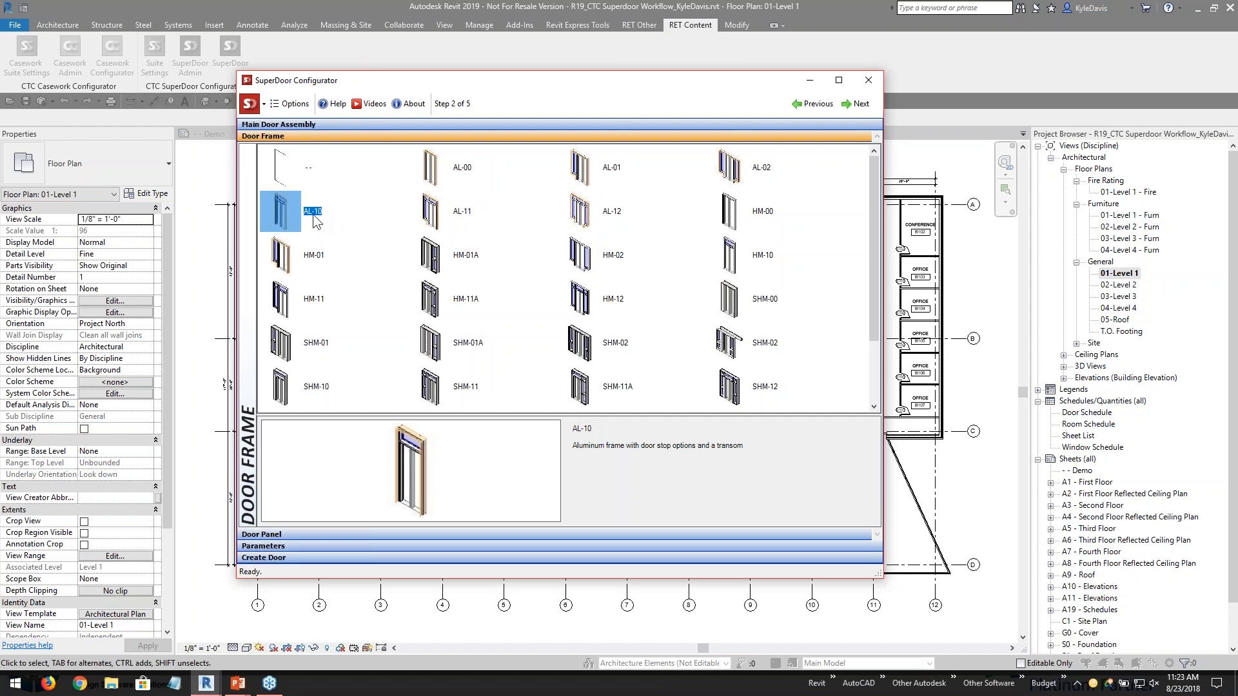
{"action": "left_click", "coordinate": [447, 216]}
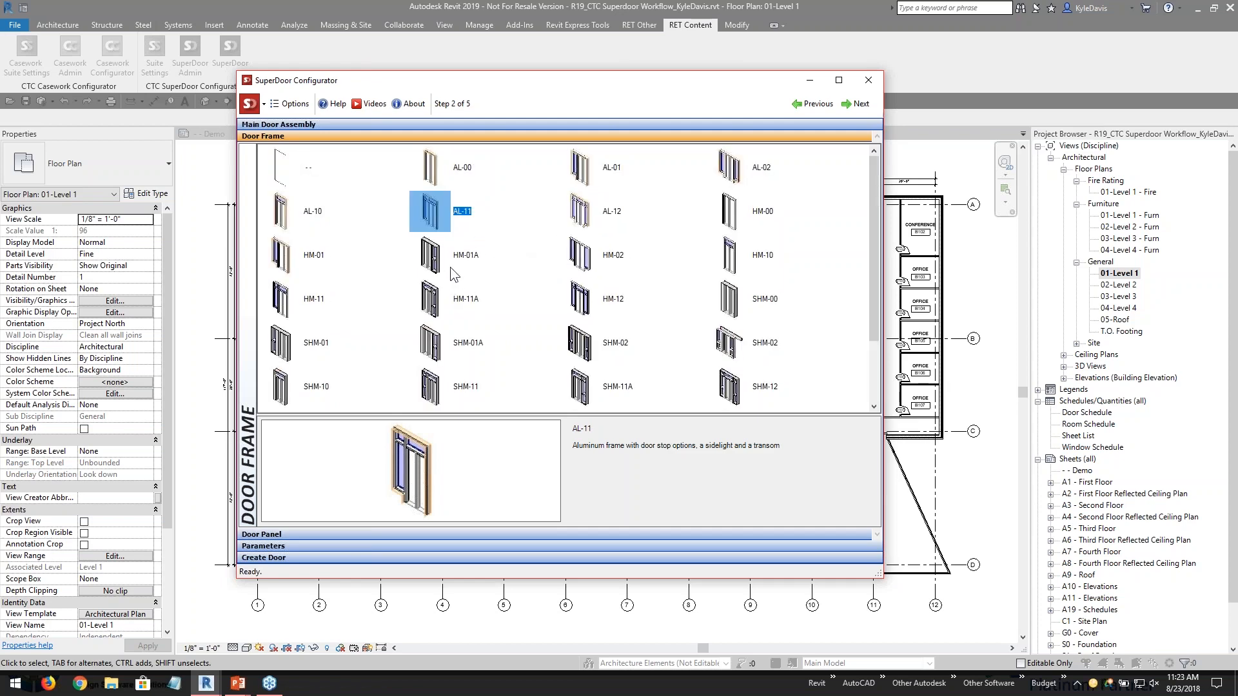
- Preview HM-00, choose HM-01 as the door frame, and advance to the door panel selection
{"action": "left_click", "coordinate": [768, 218]}
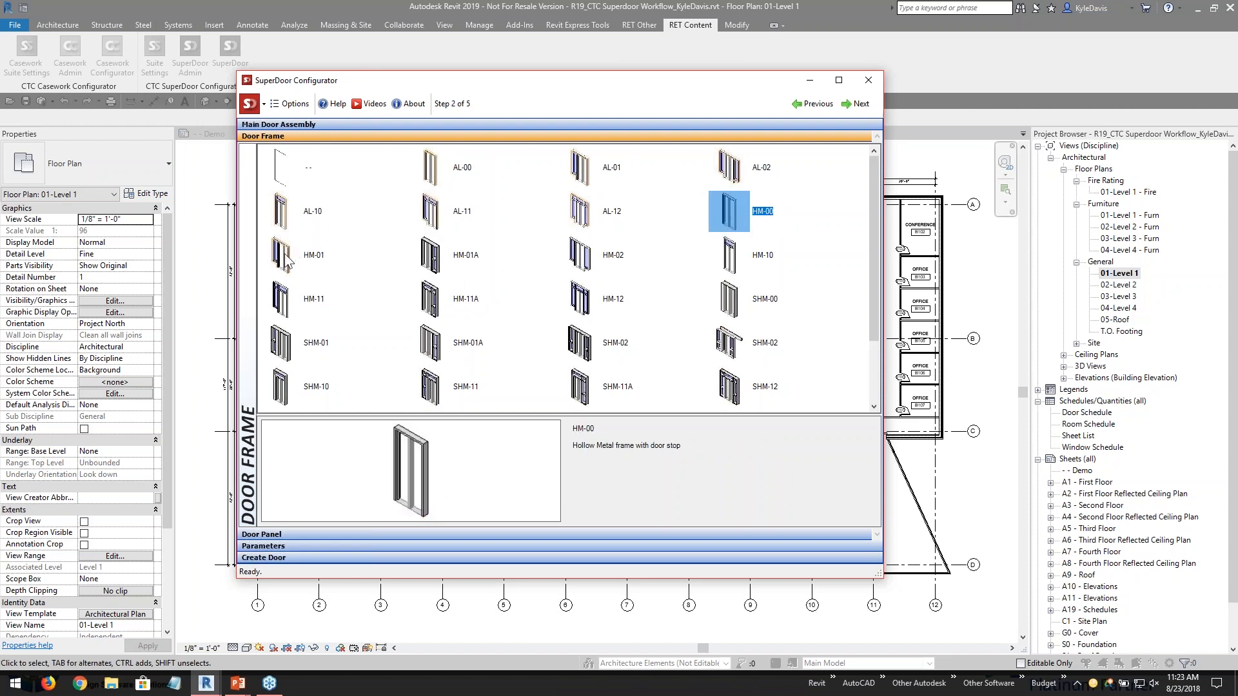
{"action": "left_click", "coordinate": [320, 273]}
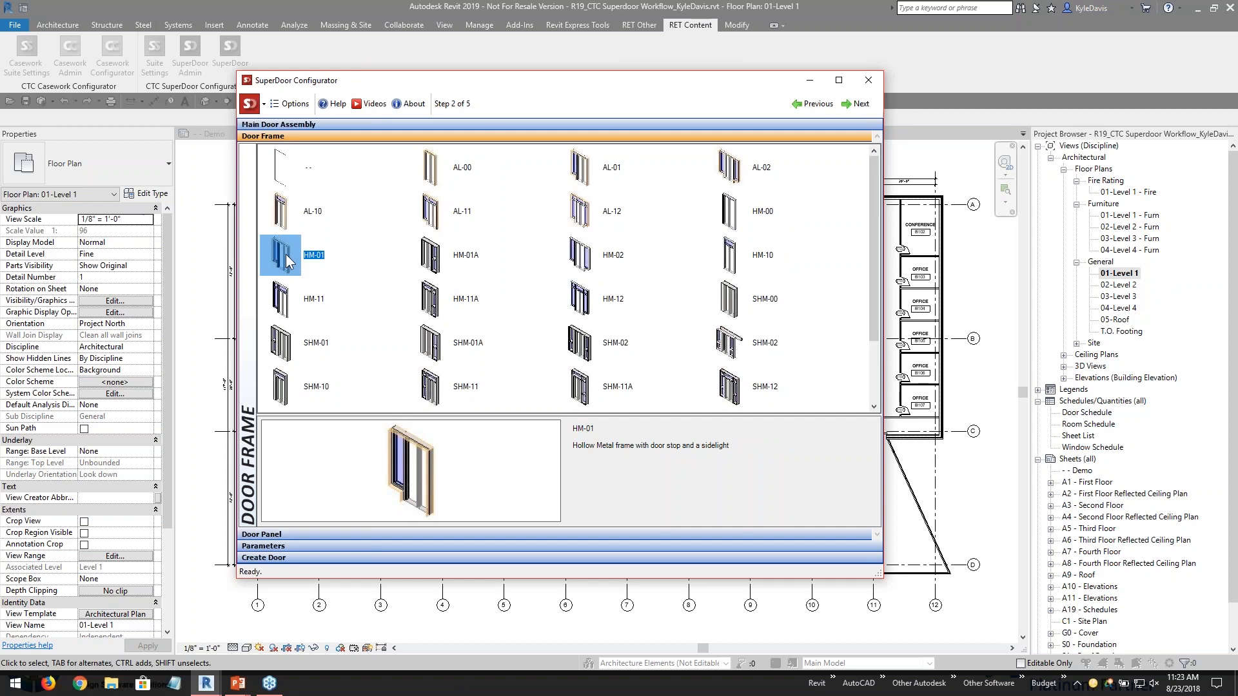
{"action": "left_click", "coordinate": [853, 113]}
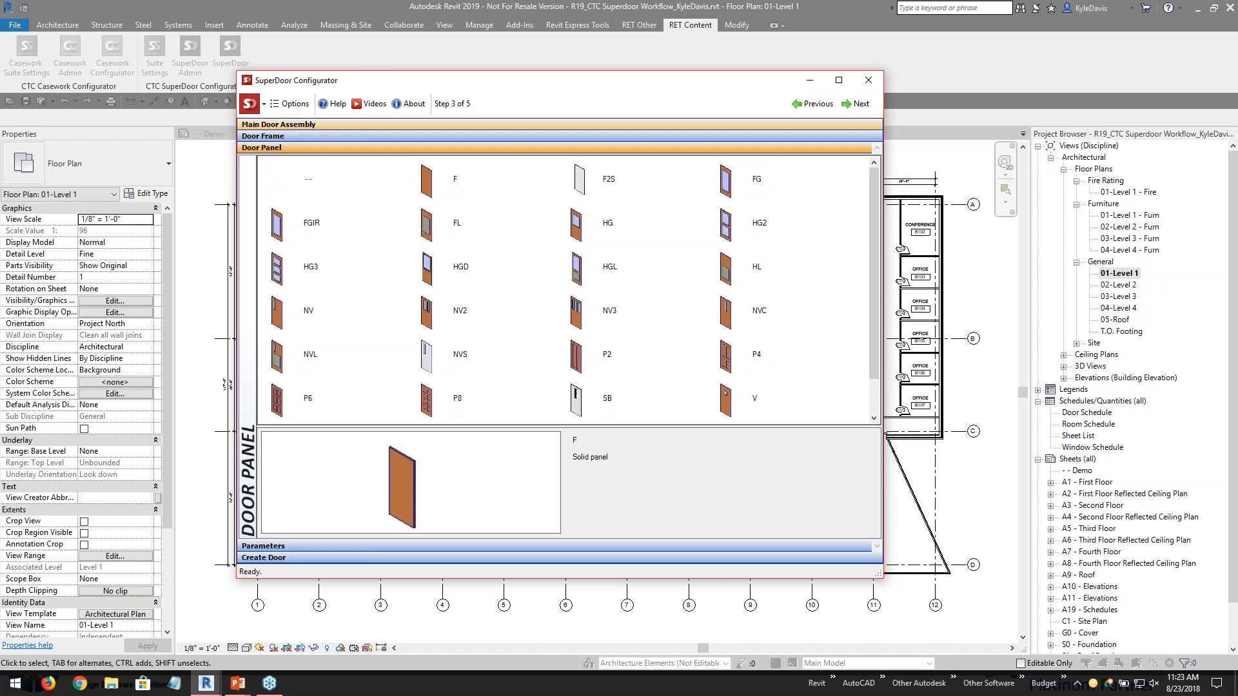
- Preview the HG2, NV3, HG3, FL and F door panels
{"action": "left_click", "coordinate": [728, 222]}
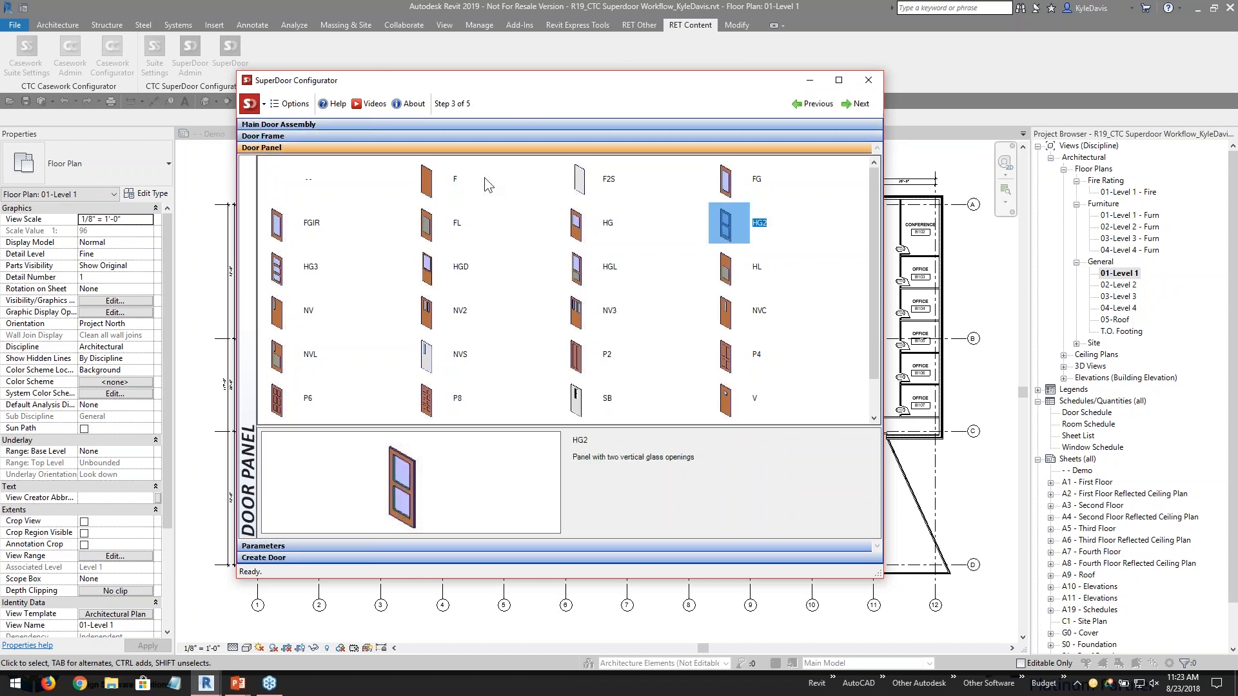
{"action": "scroll", "coordinate": [547, 258], "scroll_direction": "down", "scroll_amount": 1}
{"action": "left_click", "coordinate": [570, 276]}
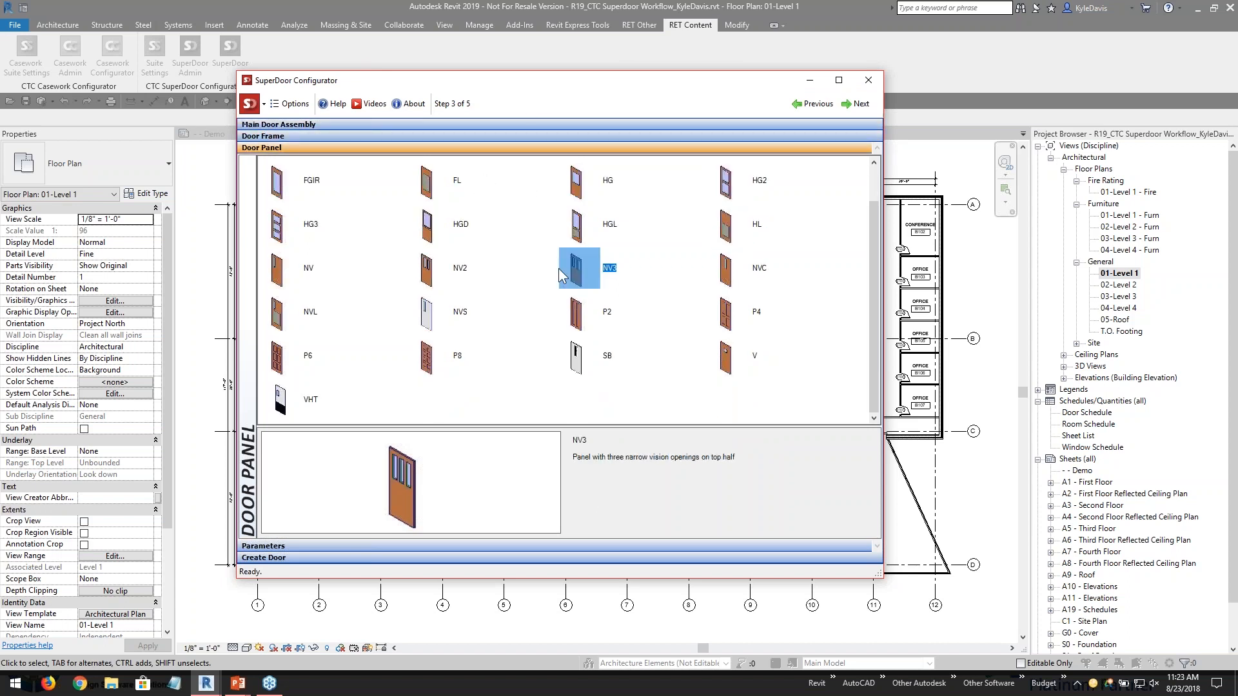
{"action": "scroll", "coordinate": [433, 292], "scroll_direction": "up", "scroll_amount": 1}
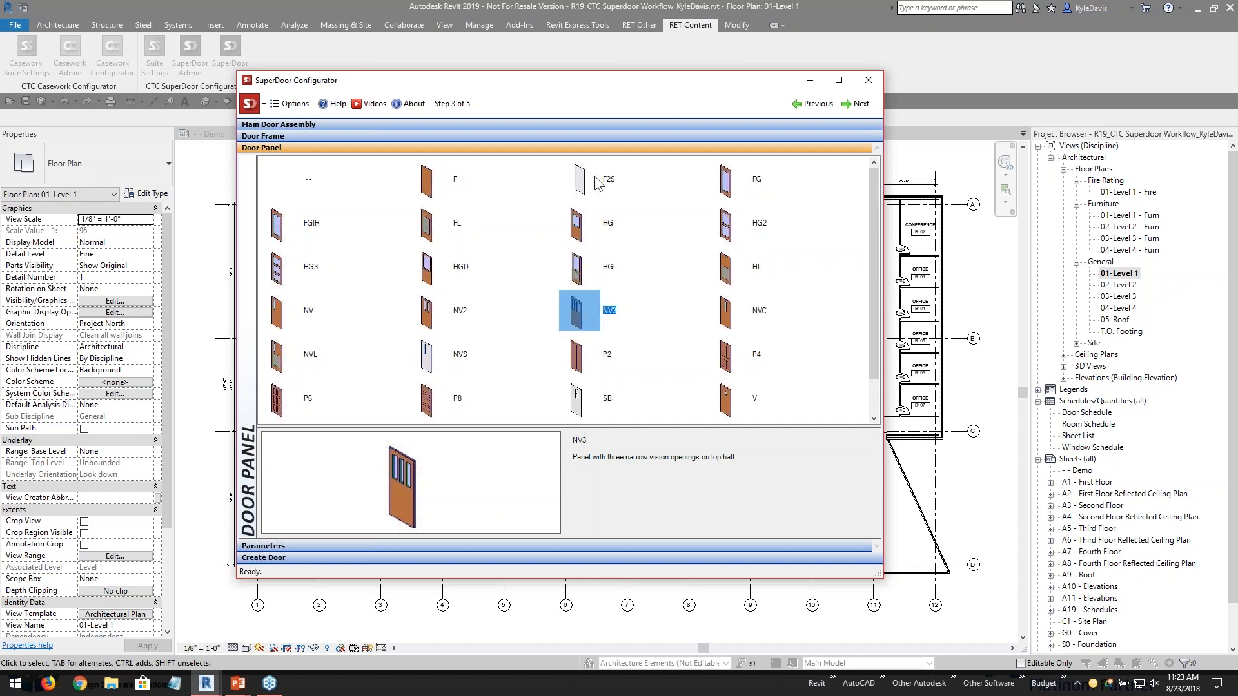
{"action": "left_click", "coordinate": [276, 266]}
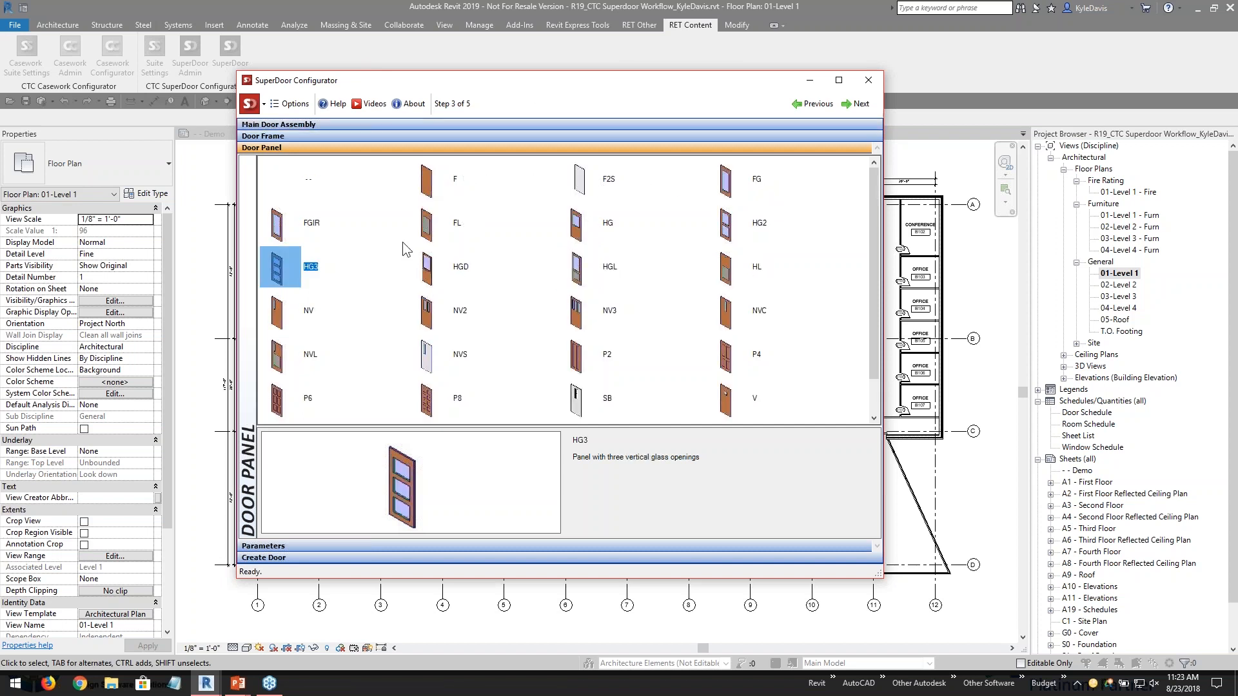
{"action": "left_click", "coordinate": [438, 221]}
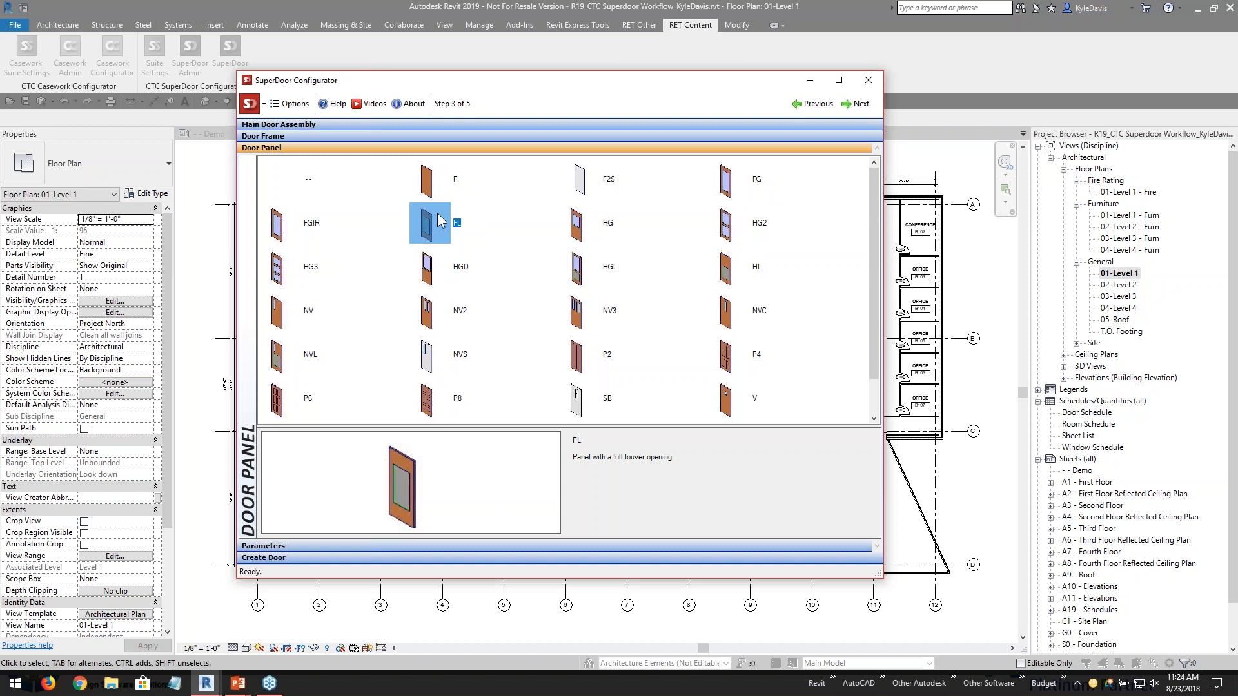
{"action": "left_click", "coordinate": [441, 185]}
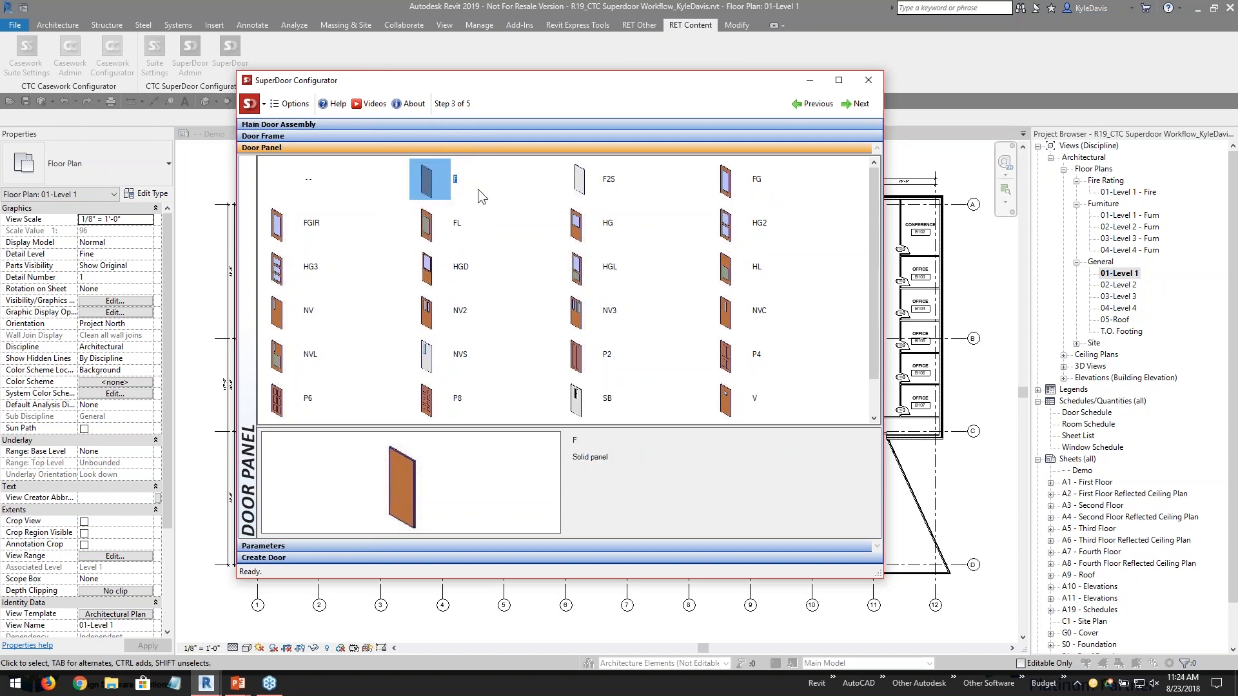
- Preview the full glass panel FG and the narrow vision panels NV, NV3 and NVC
{"action": "left_click", "coordinate": [761, 178]}
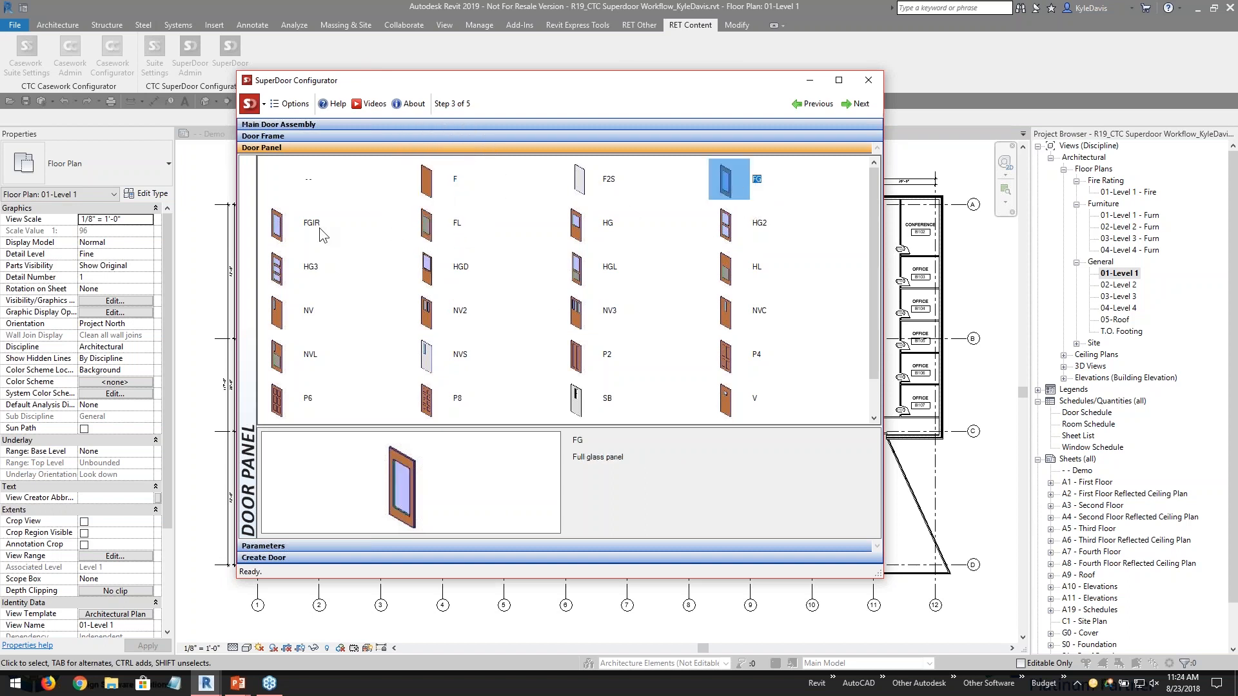
{"action": "left_click", "coordinate": [307, 312]}
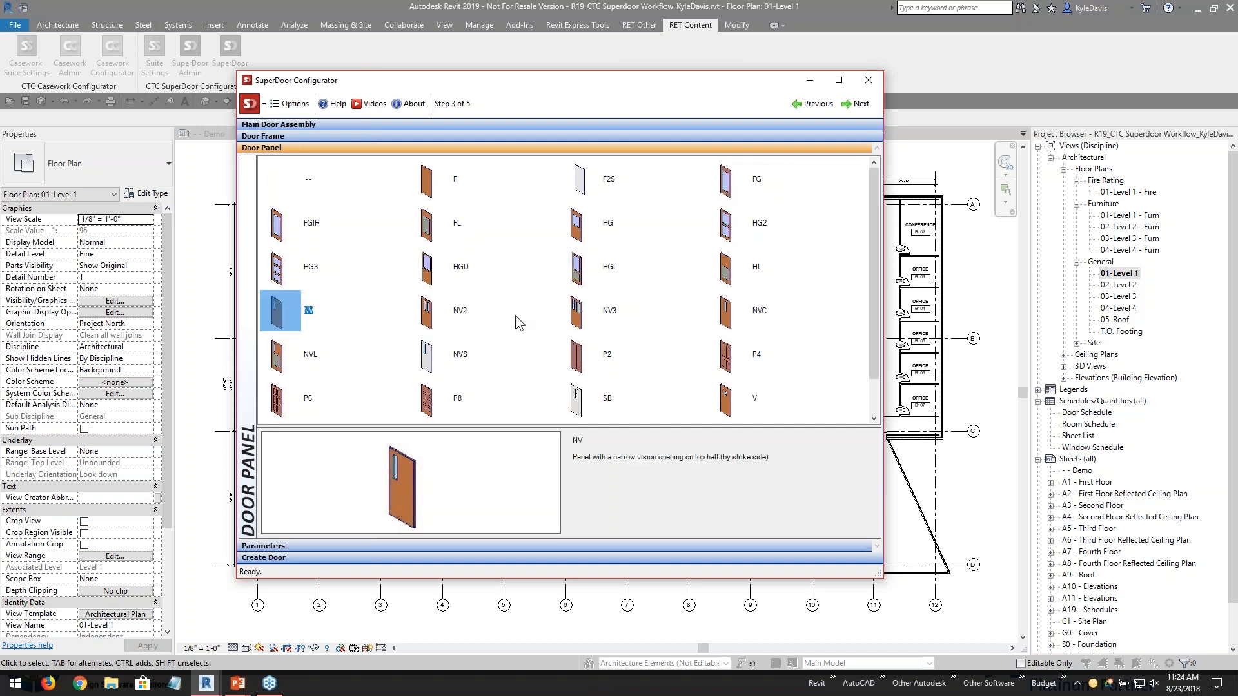
{"action": "left_click", "coordinate": [612, 315]}
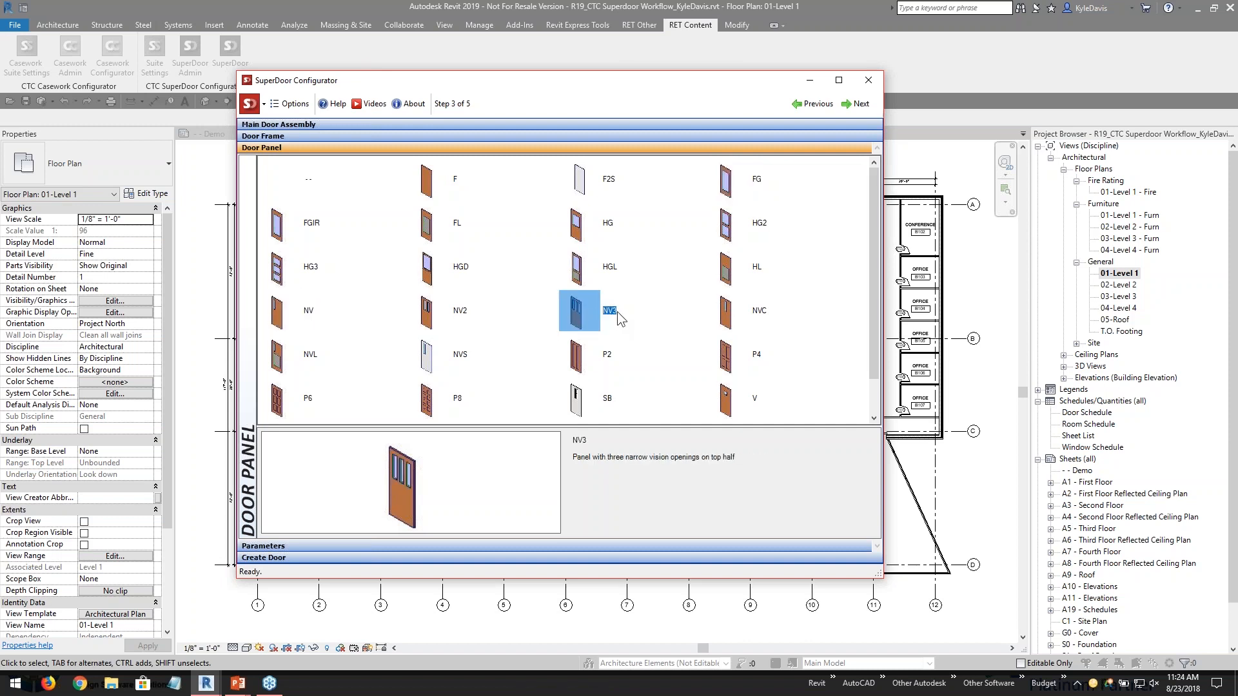
{"action": "left_click", "coordinate": [727, 322]}
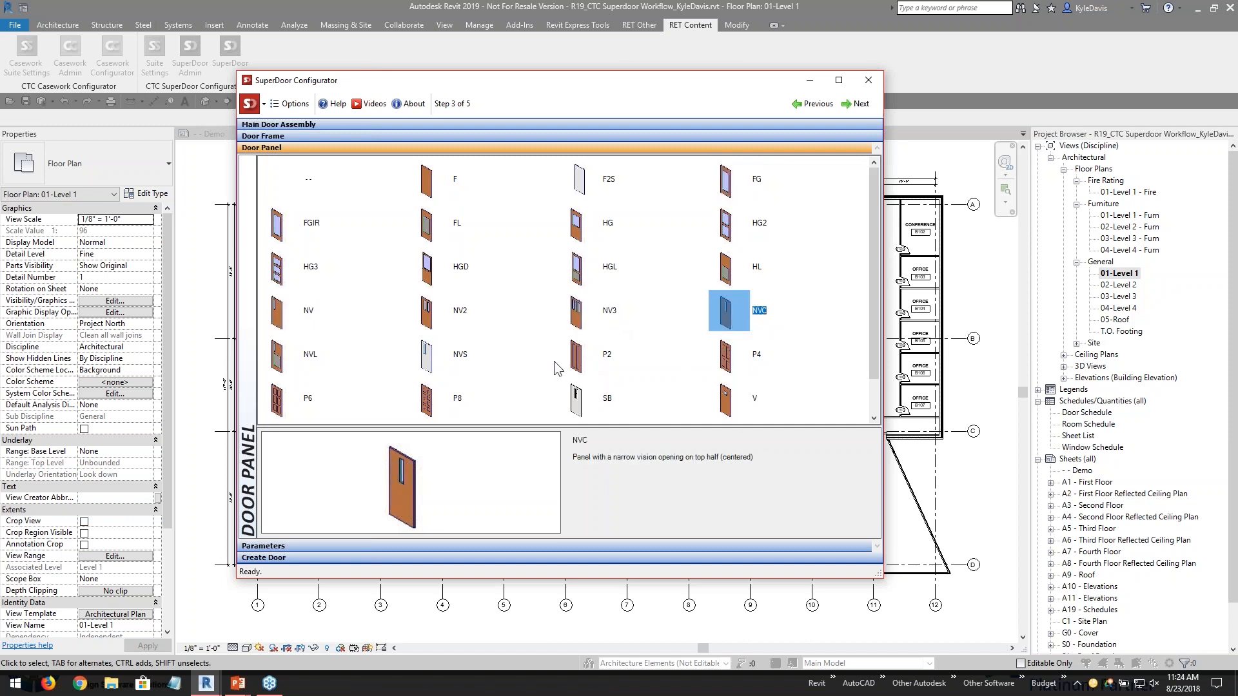
- Preview further door panels, including SB, P6 and NVS
{"action": "scroll", "coordinate": [555, 361], "scroll_direction": "down", "scroll_amount": 1}
{"action": "left_click", "coordinate": [429, 356]}
{"action": "left_click", "coordinate": [583, 364]}
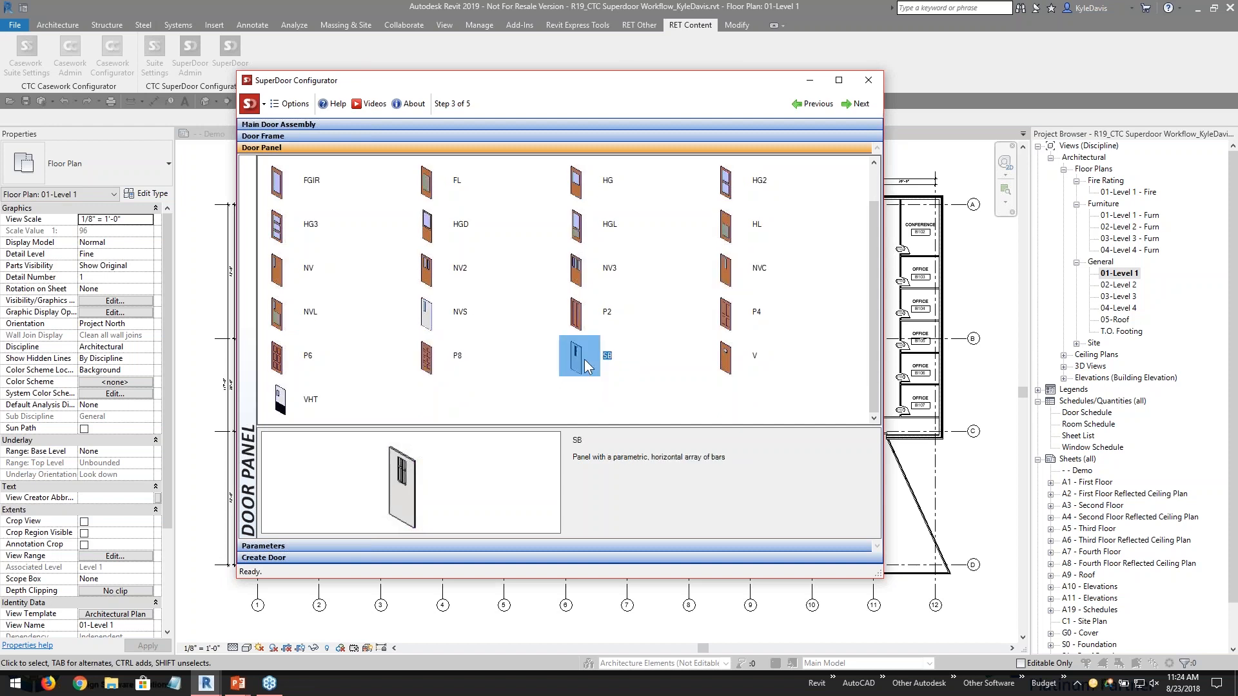
{"action": "left_click", "coordinate": [291, 363]}
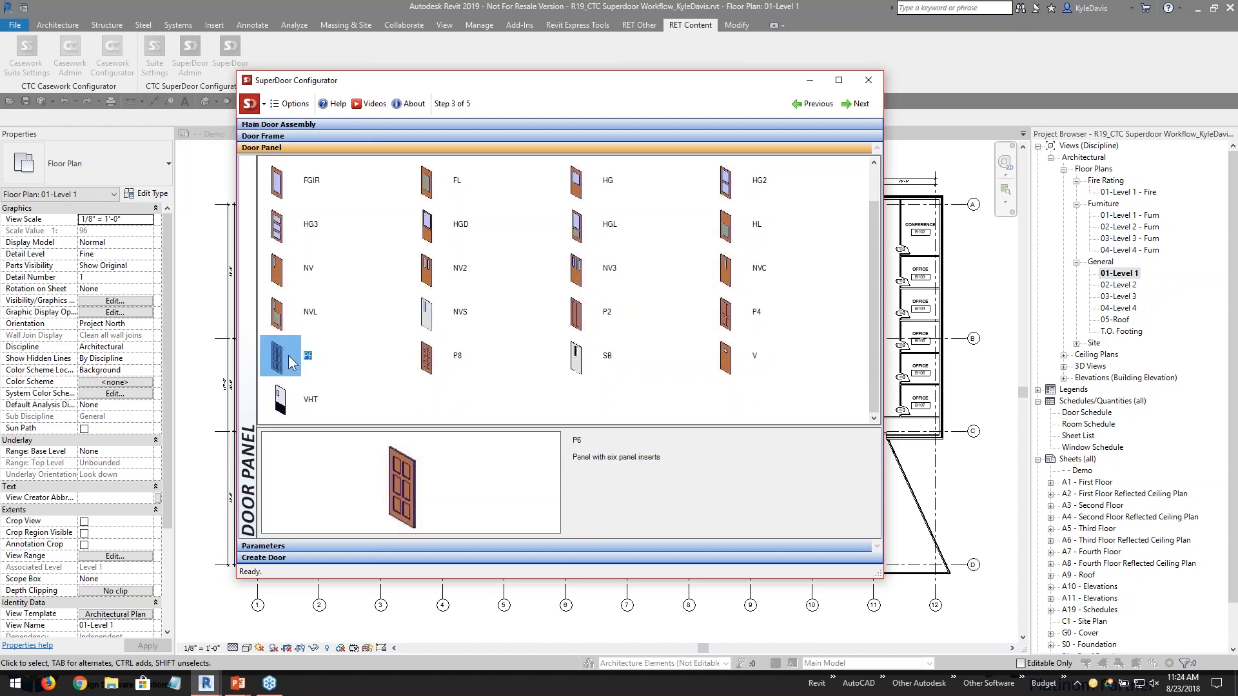
{"action": "left_click", "coordinate": [430, 361]}
{"action": "scroll", "coordinate": [456, 373], "scroll_direction": "up", "scroll_amount": 1}
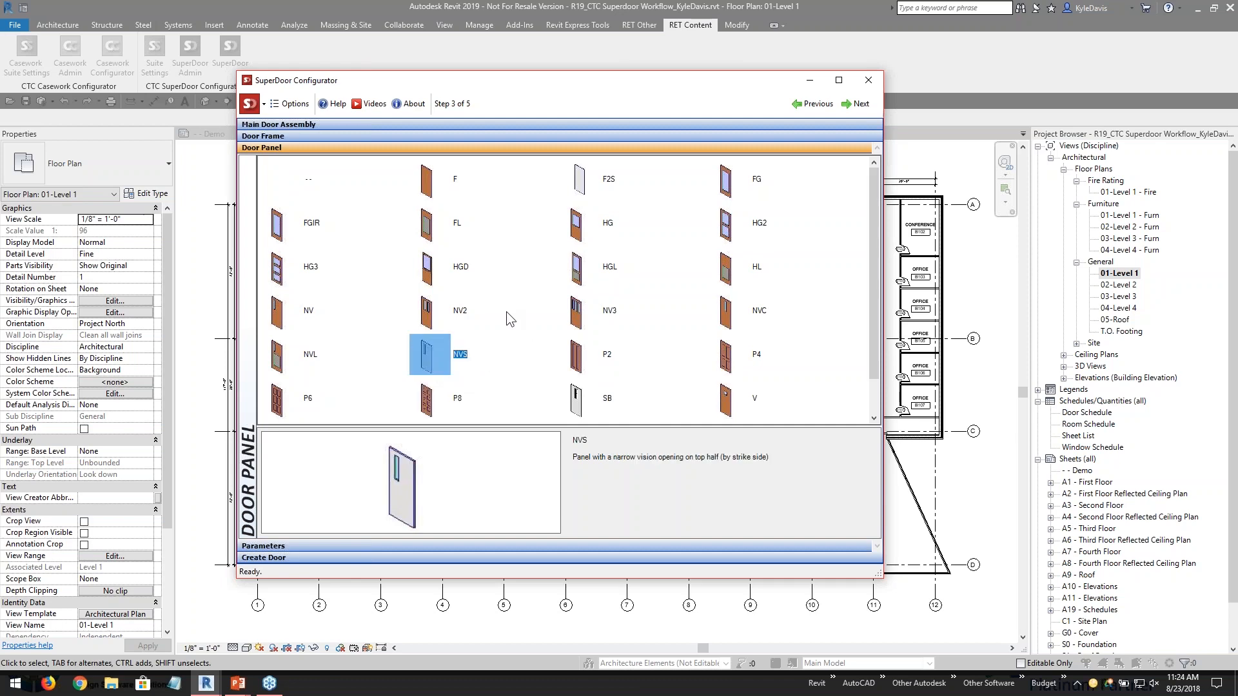
- Choose NV as the door panel and advance to the door parameters
{"action": "left_click", "coordinate": [283, 316]}
{"action": "double_click", "coordinate": [284, 320]}
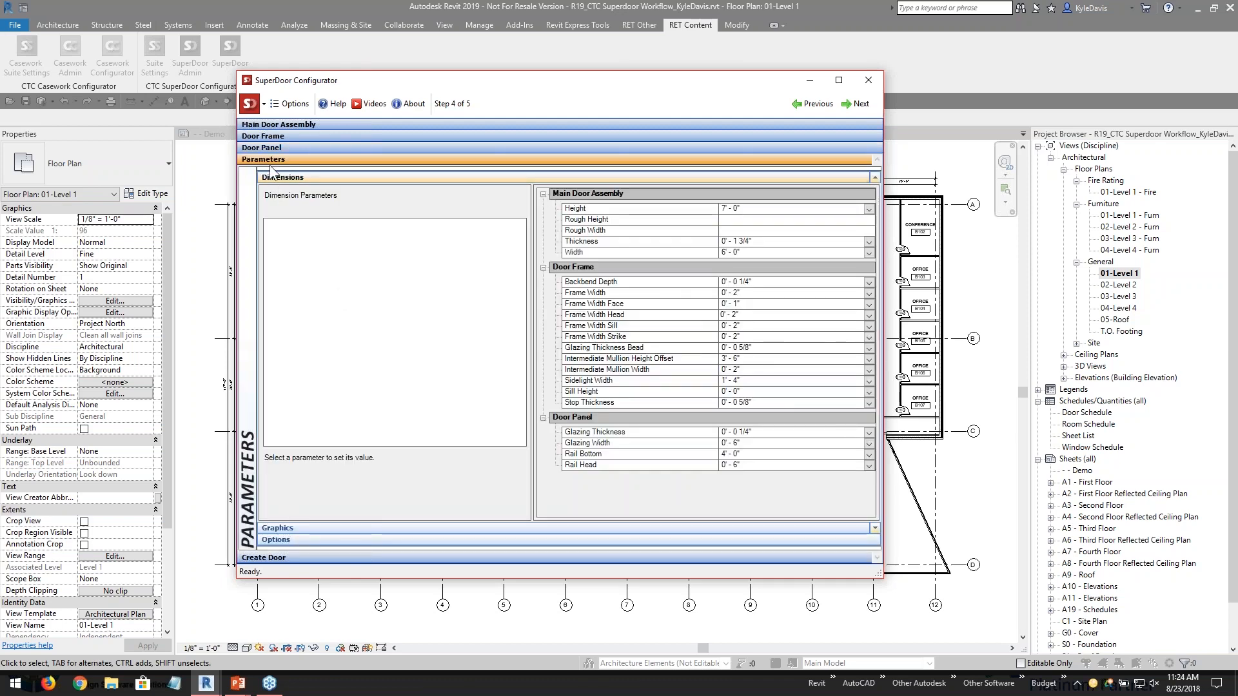
{"action": "key", "text": "ctrl"}
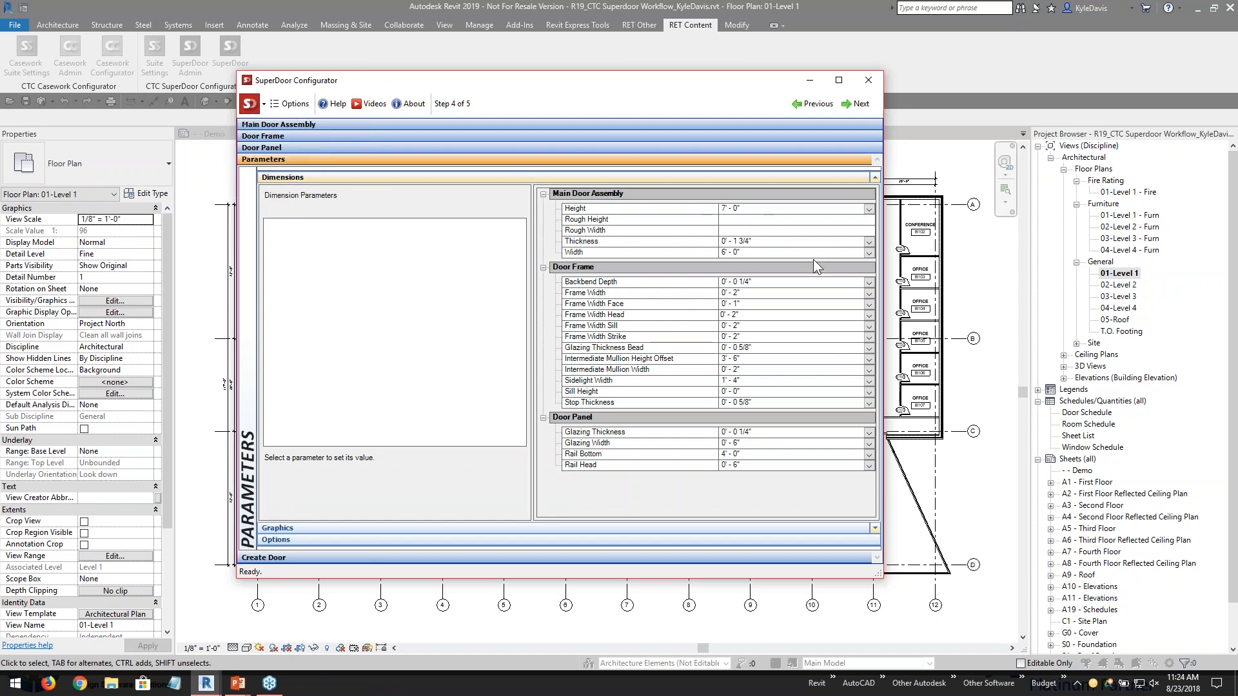
- Review the main door assembly's Height presets and the description of its Width parameter
{"action": "left_click", "coordinate": [869, 209]}
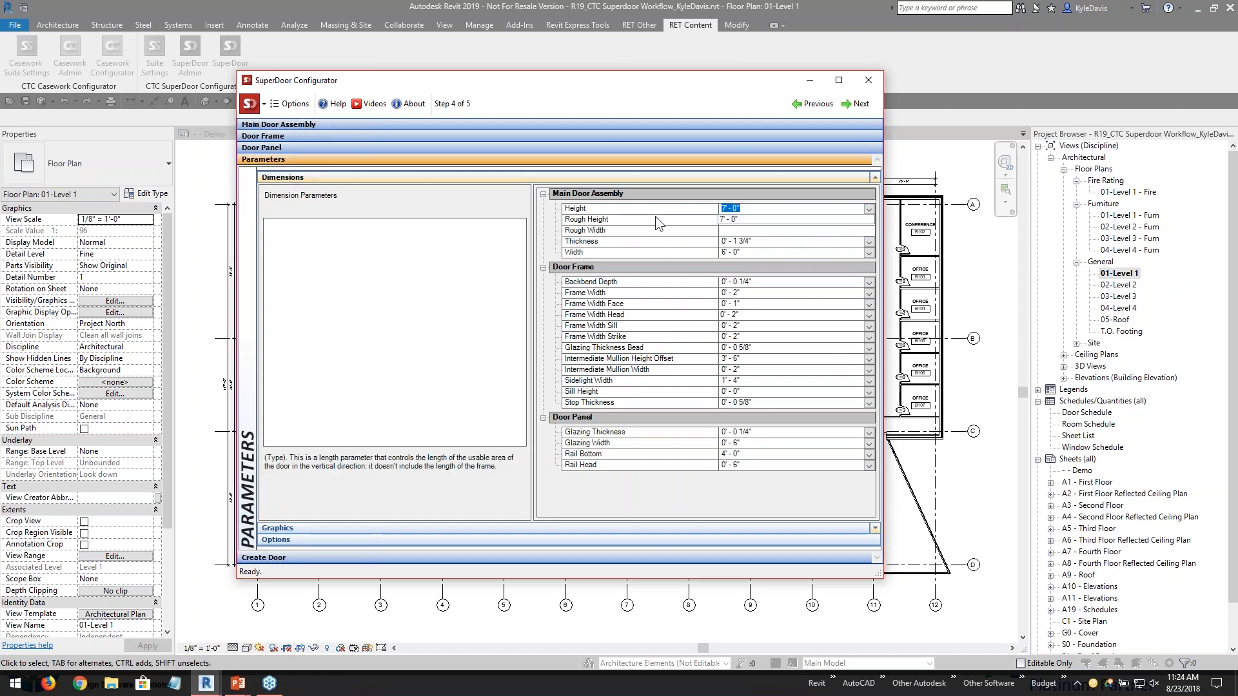
{"action": "left_click", "coordinate": [749, 251]}
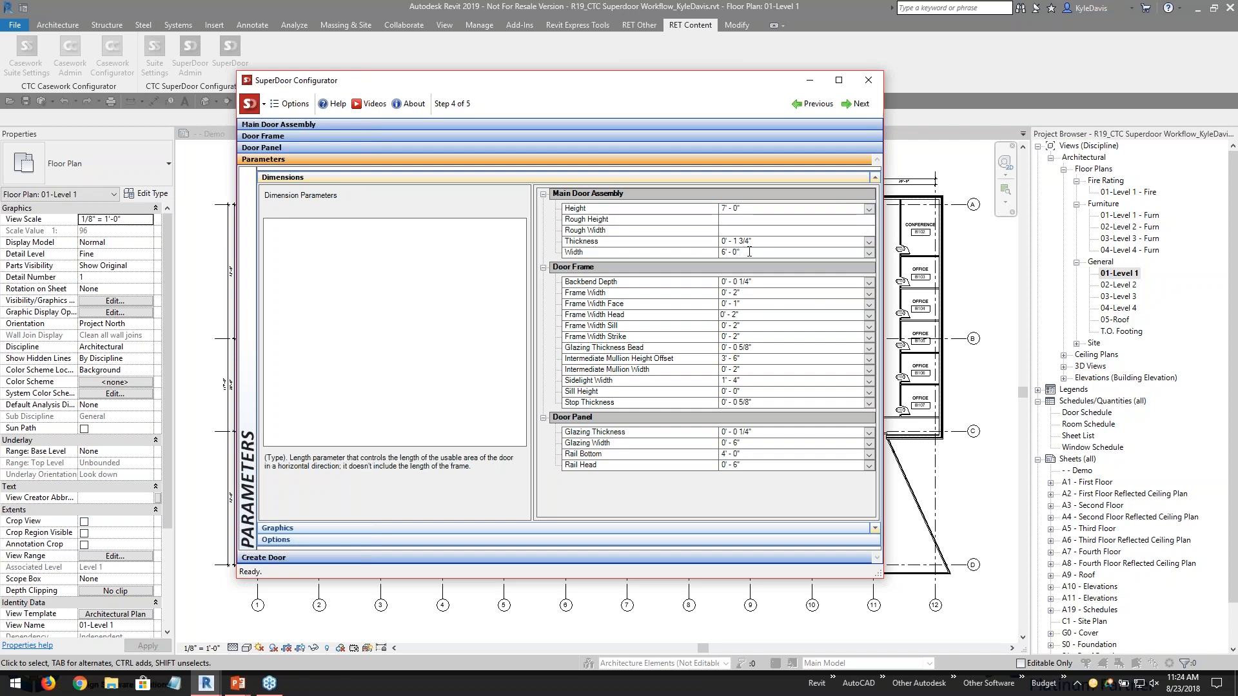
{"action": "left_click", "coordinate": [870, 209]}
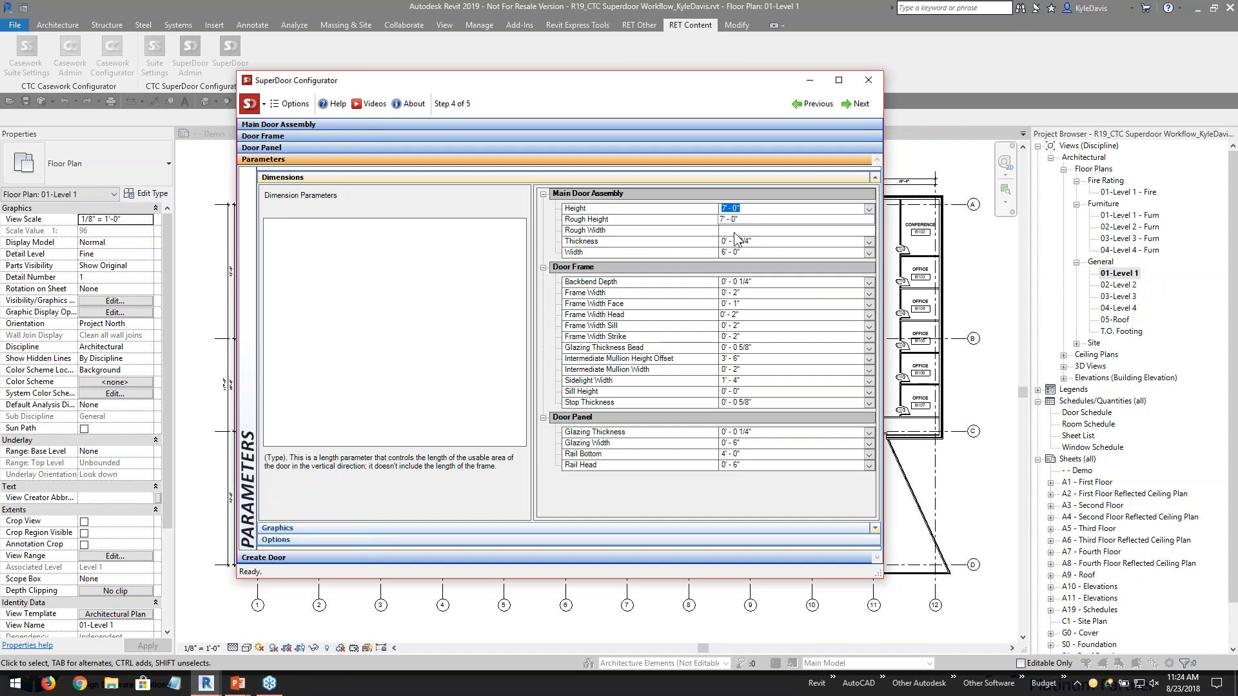
{"action": "left_click", "coordinate": [726, 216]}
{"action": "left_click", "coordinate": [865, 208]}
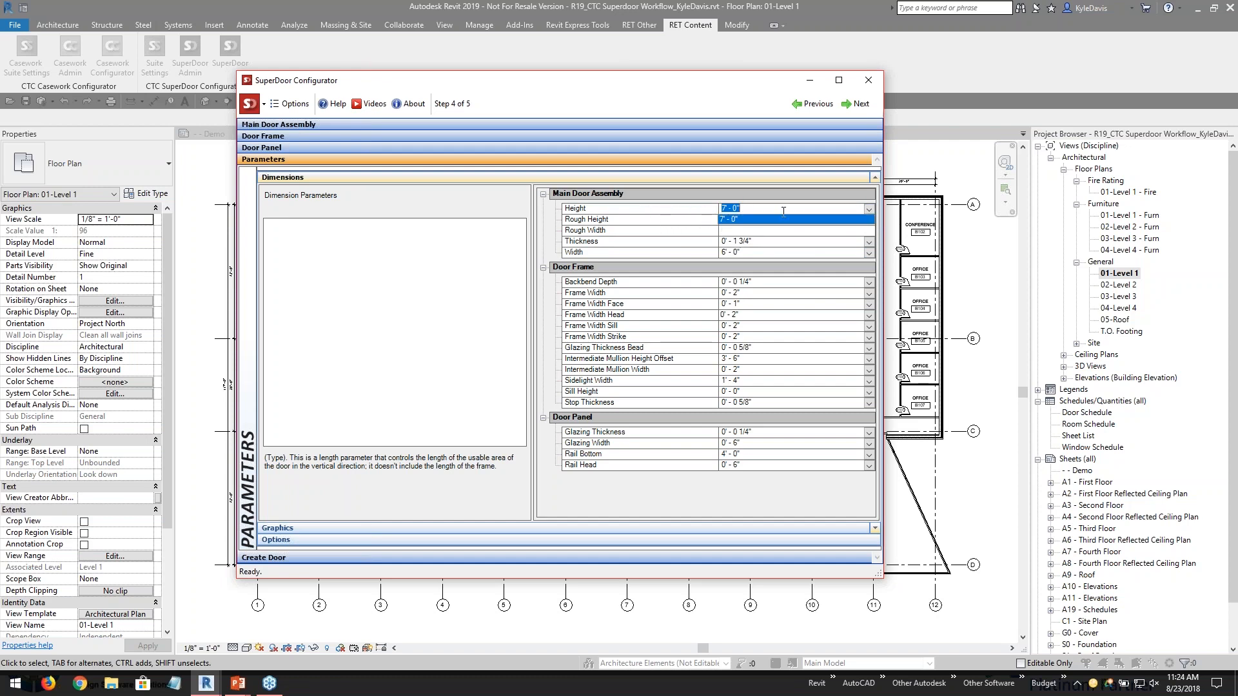
{"action": "left_click", "coordinate": [666, 218]}
- Try overwriting the main door assembly's Height with 6, and restore the preset 7' - 0"
{"action": "left_click_drag", "start_coordinate": [726, 208], "coordinate": [689, 206]}
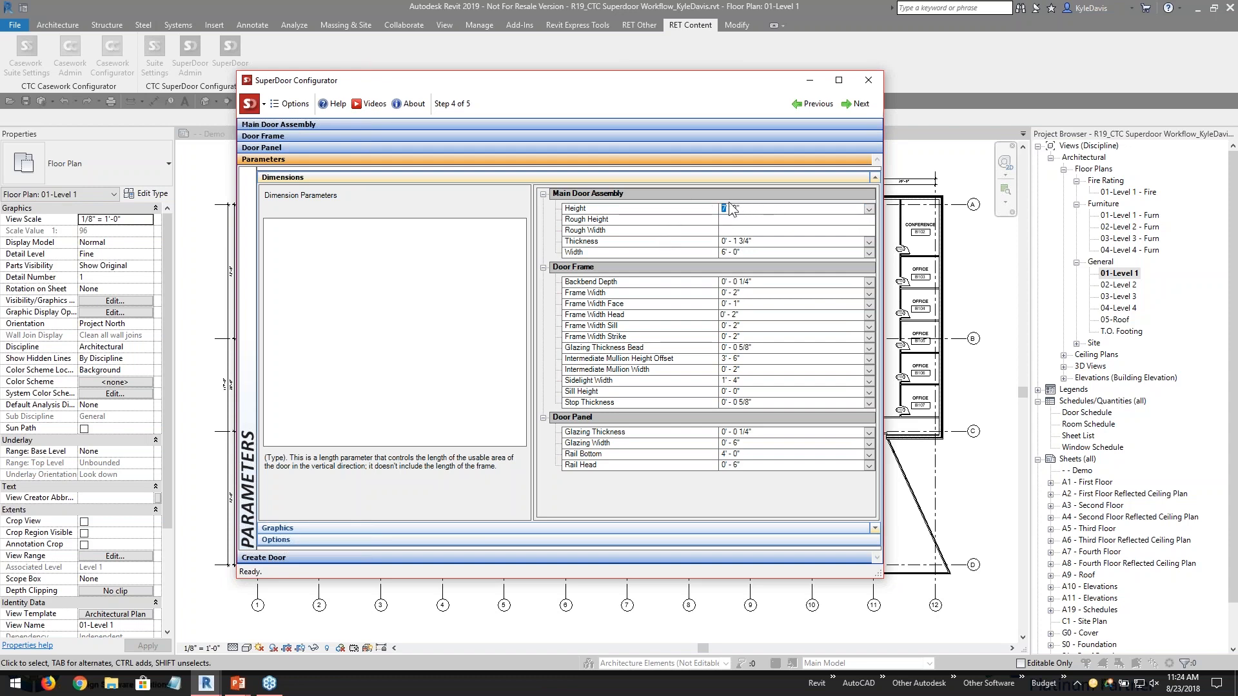
{"action": "type", "text": "6"}
{"action": "left_click", "coordinate": [869, 208]}
{"action": "left_click", "coordinate": [744, 219]}
- Set the main door assembly's Width to the preset 6' - 0"
{"action": "left_click", "coordinate": [765, 253]}
{"action": "left_click", "coordinate": [868, 252]}
{"action": "left_click", "coordinate": [868, 252]}
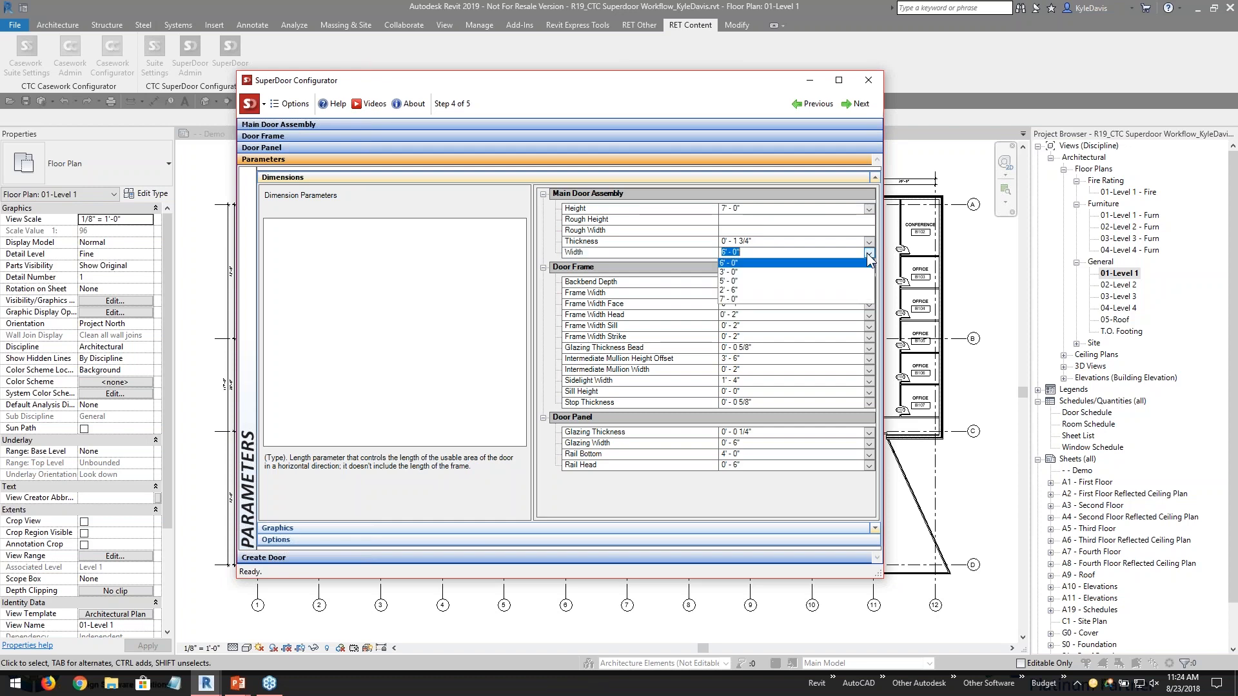
{"action": "left_click", "coordinate": [740, 263]}
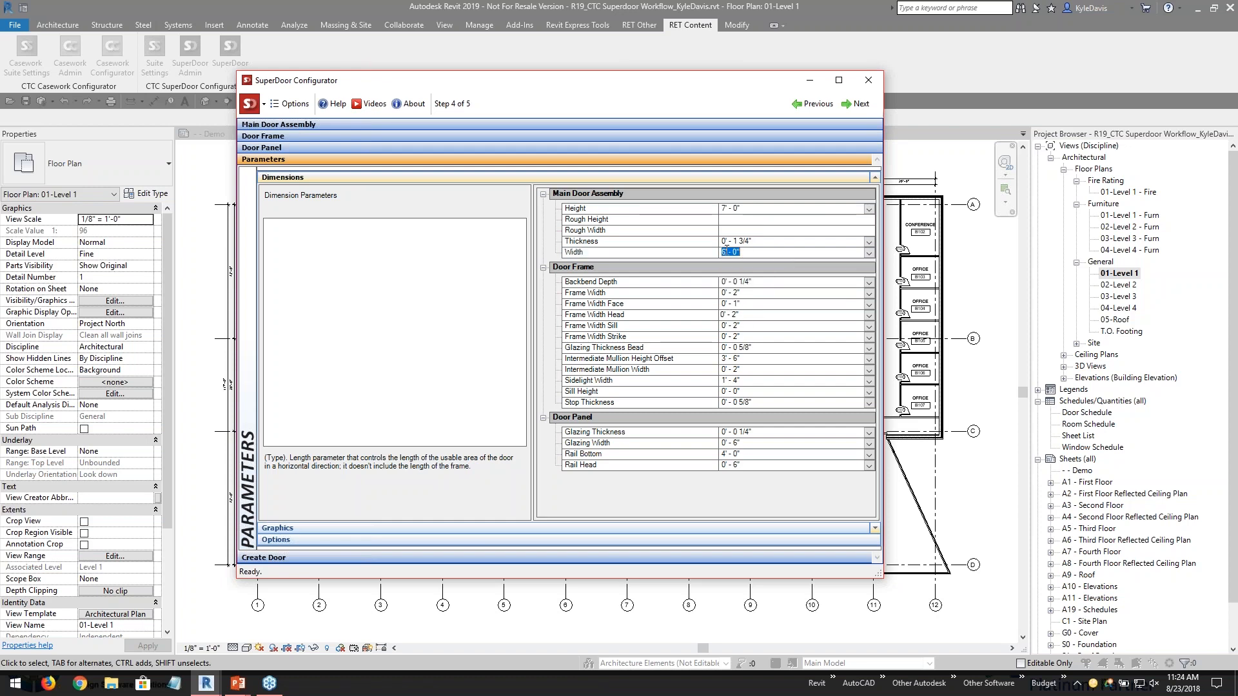
{"action": "double_click", "coordinate": [725, 251]}
- Examine the diagrams for the door frame's Sidelight Width, Frame Width Sill, Frame Width Face and Backbend Depth
{"action": "left_click", "coordinate": [732, 380]}
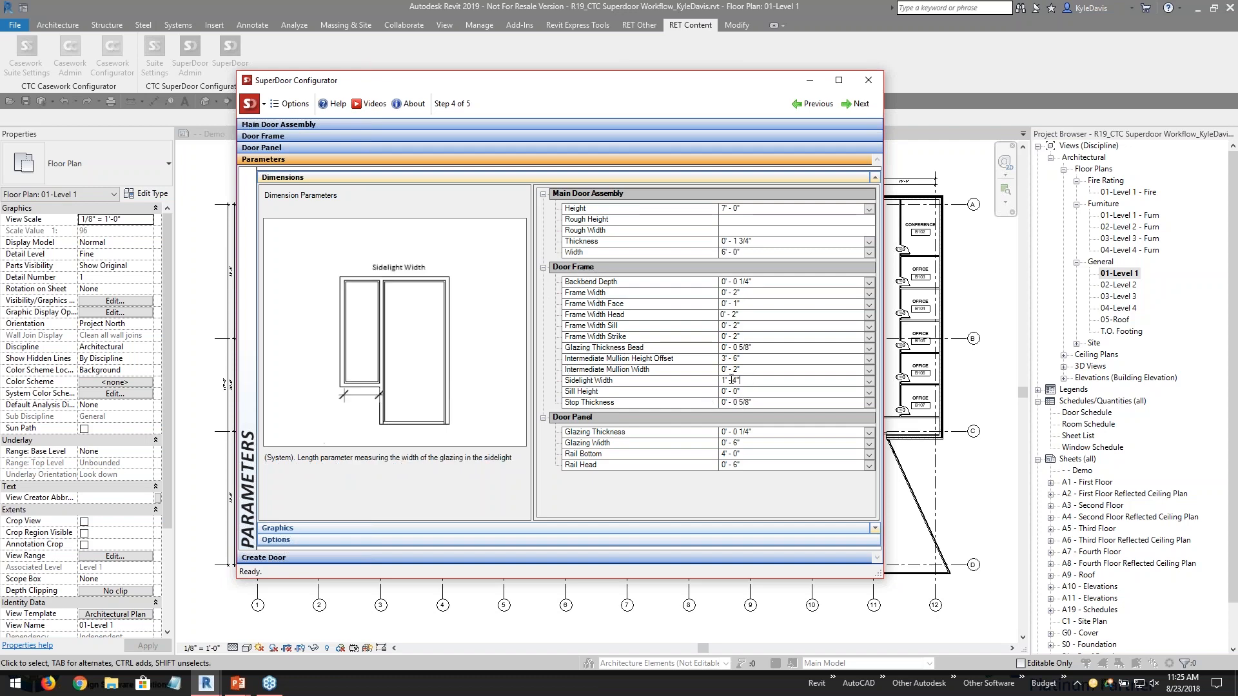
{"action": "left_click_drag", "start_coordinate": [745, 381], "coordinate": [721, 381]}
{"action": "left_click", "coordinate": [598, 327]}
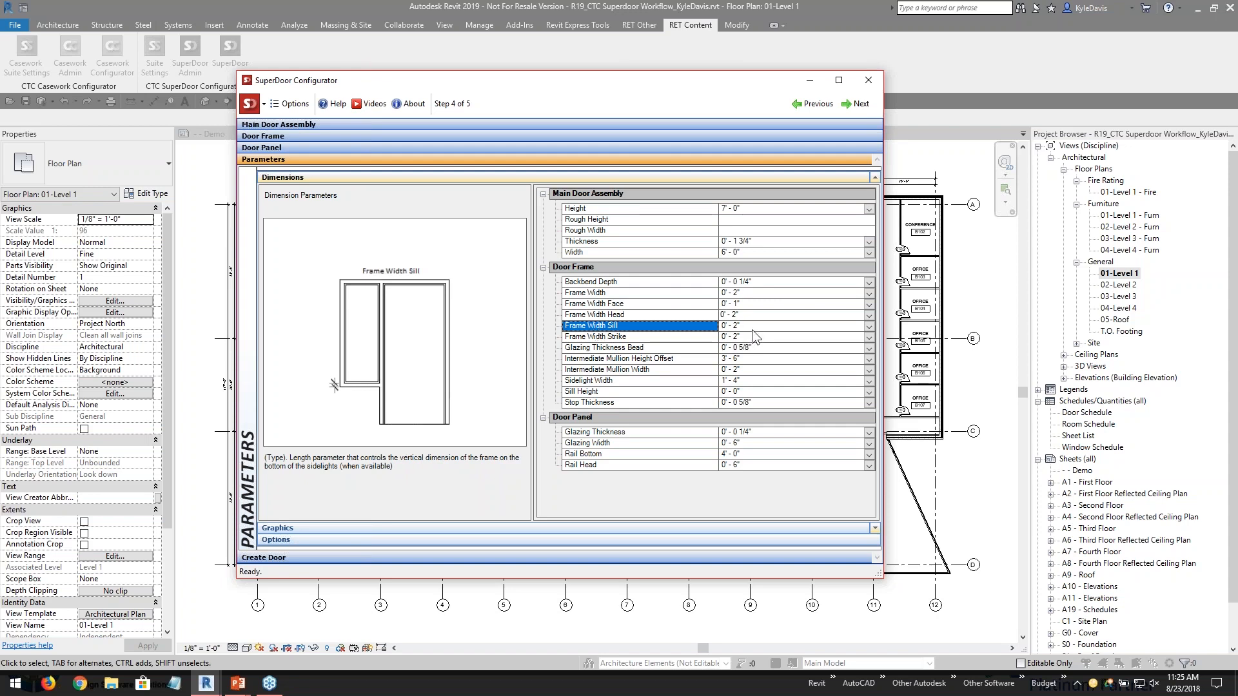
{"action": "left_click", "coordinate": [619, 305]}
{"action": "left_click", "coordinate": [737, 304]}
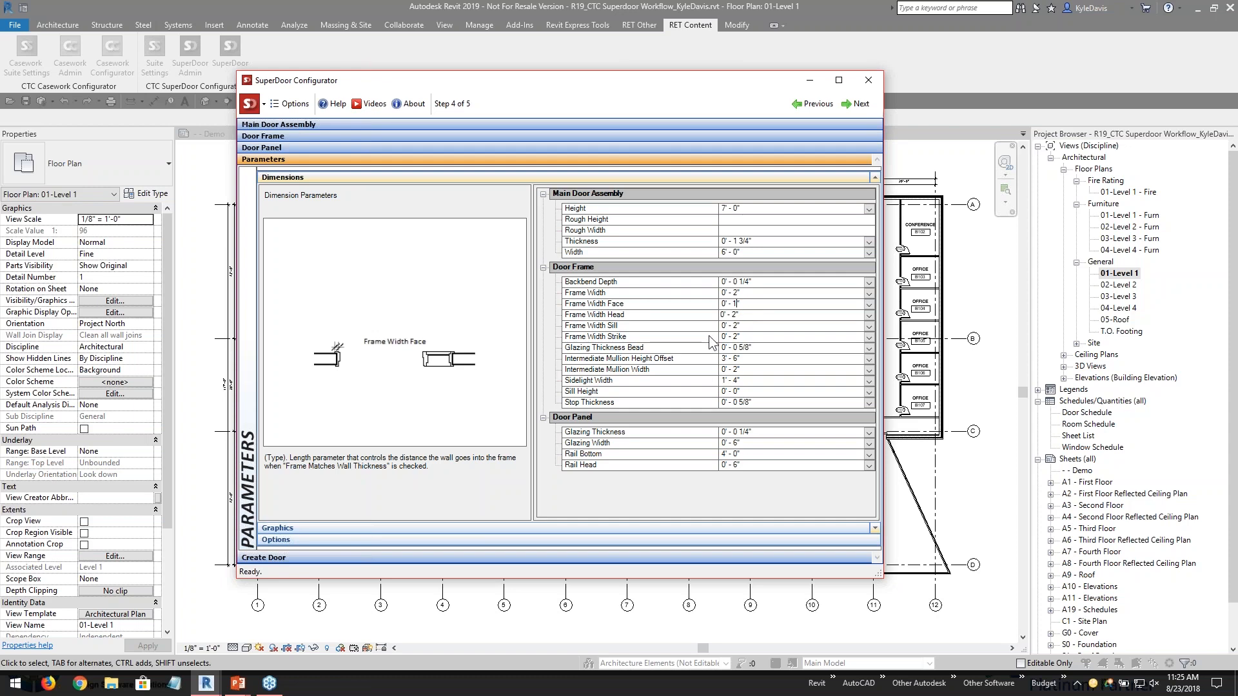
{"action": "left_click", "coordinate": [595, 282]}
{"action": "left_click", "coordinate": [590, 326]}
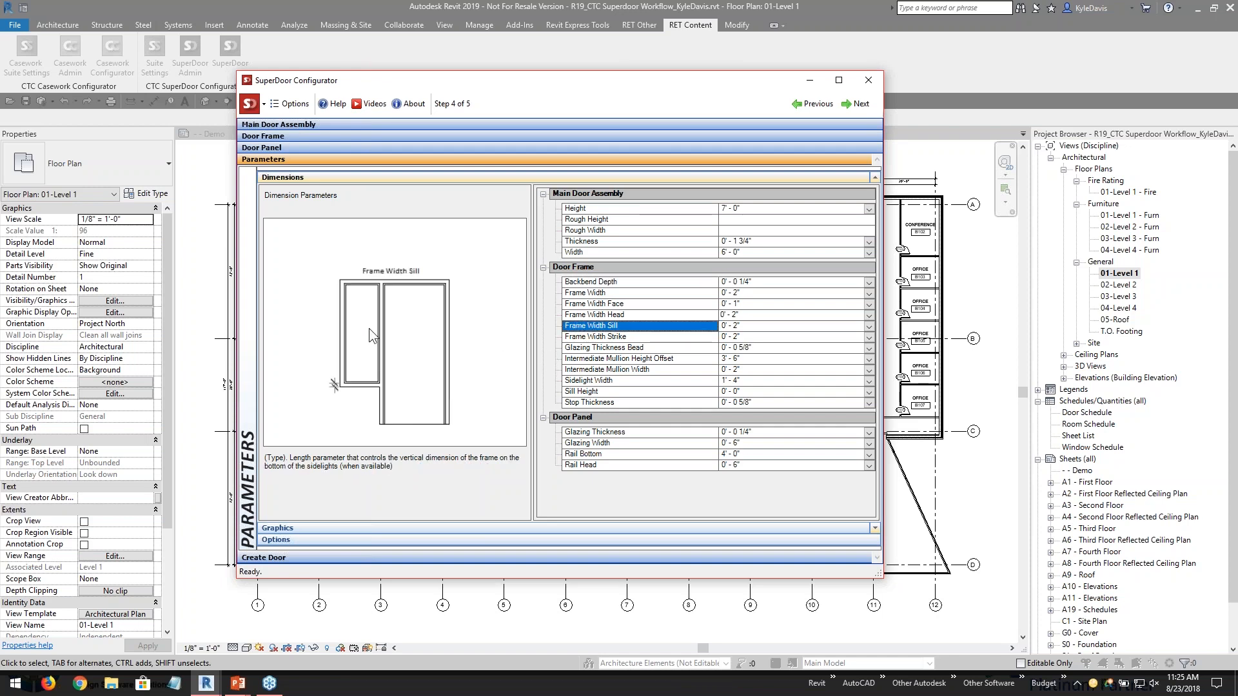
- Examine the help for the door's Height and Width and the frame's Backbend Depth and Stop Thickness
{"action": "left_click", "coordinate": [589, 210]}
{"action": "left_click", "coordinate": [585, 253]}
{"action": "left_click", "coordinate": [584, 283]}
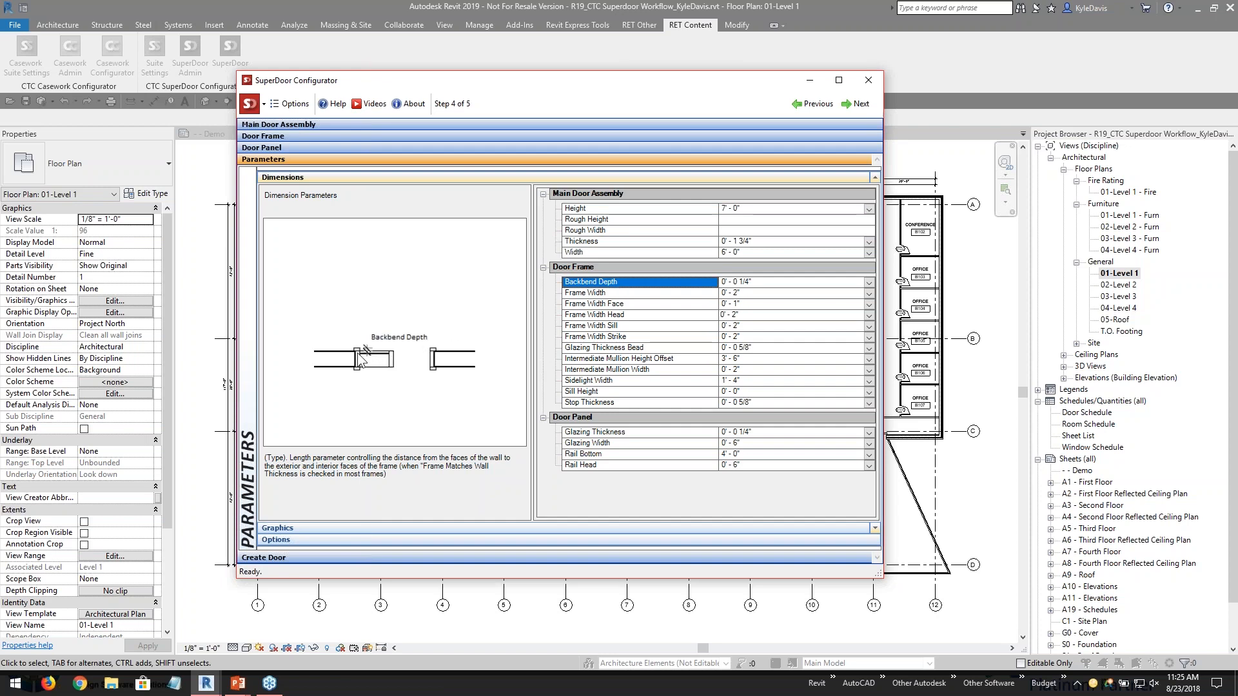
{"action": "left_click", "coordinate": [595, 403]}
- Examine the diagrams for the door panel's Glazing Thickness, Glazing Width, Rail Bottom and Rail Head
{"action": "left_click", "coordinate": [616, 435]}
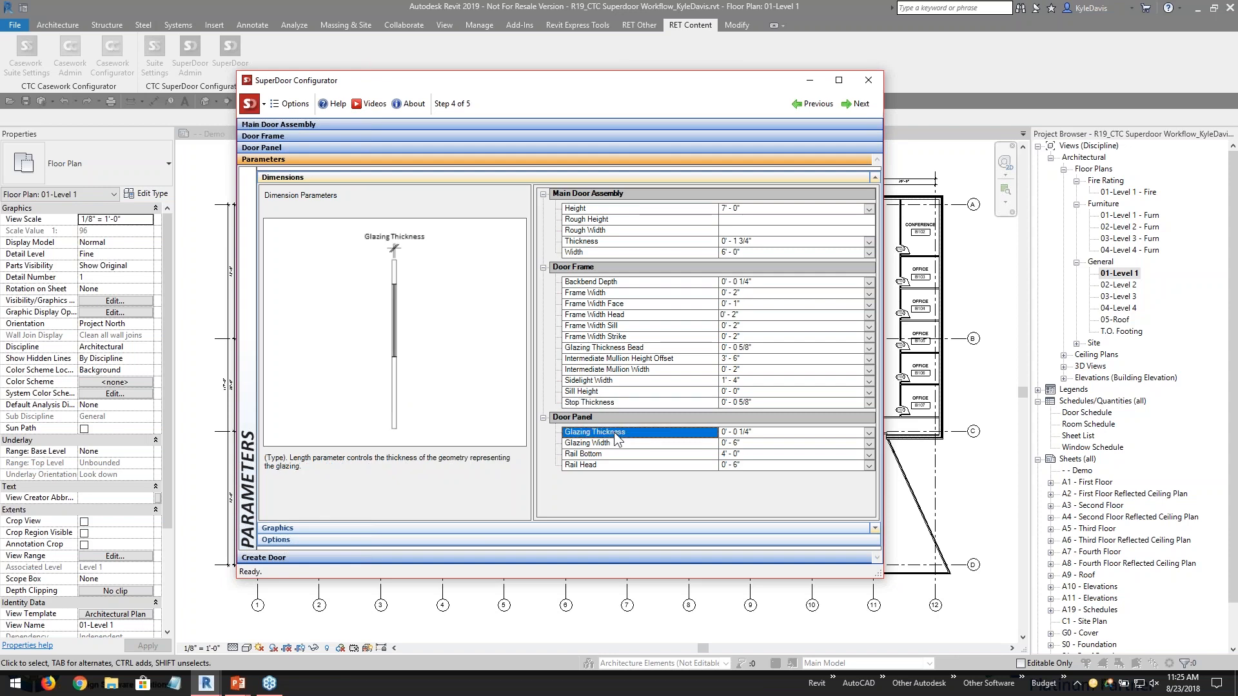
{"action": "left_click", "coordinate": [598, 445]}
{"action": "left_click", "coordinate": [598, 454]}
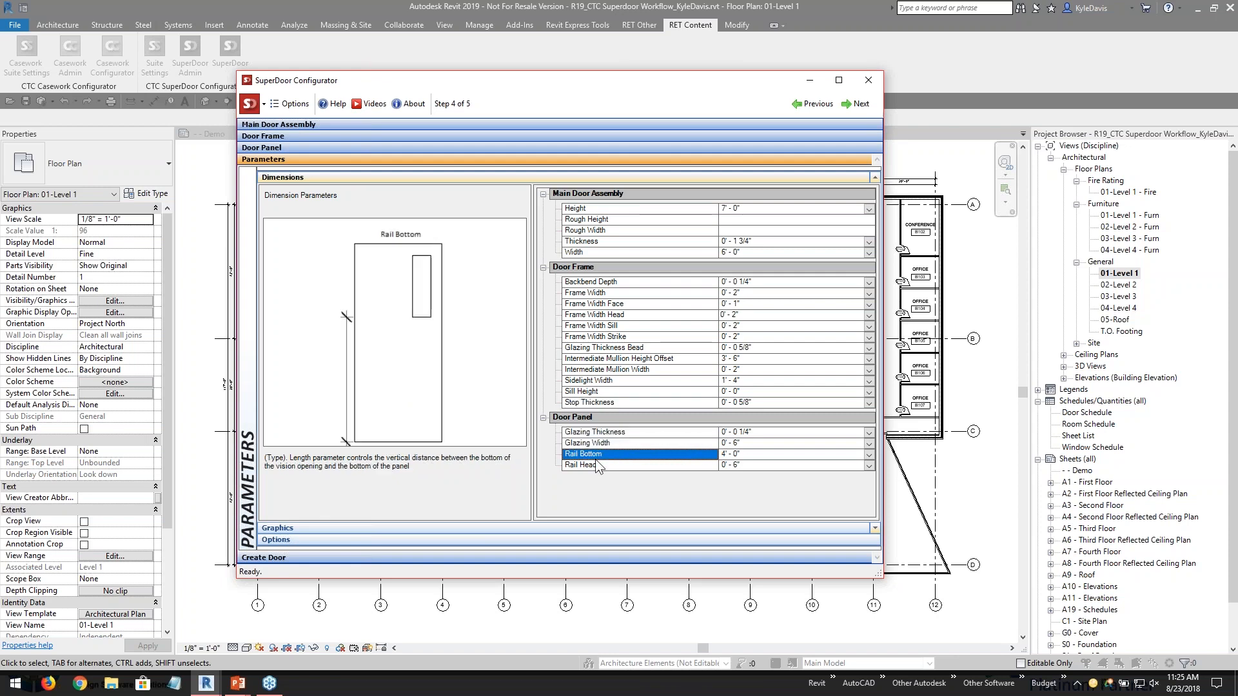
{"action": "left_click", "coordinate": [596, 465]}
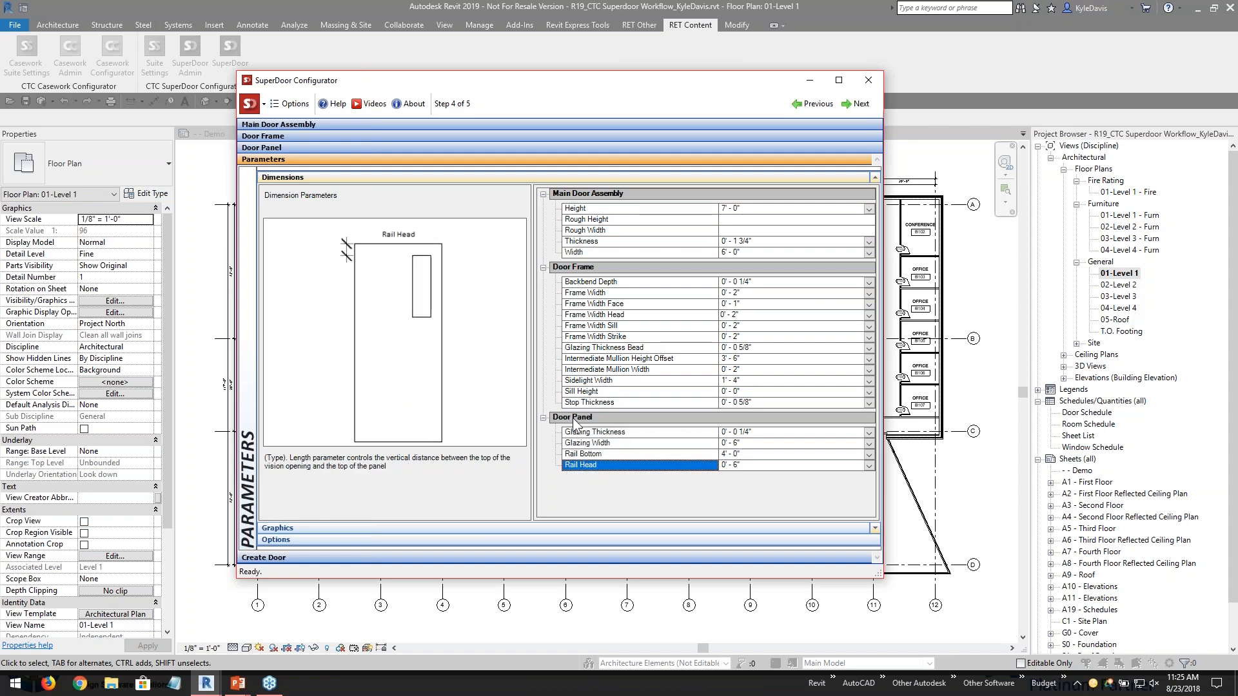
{"action": "left_click", "coordinate": [596, 433]}
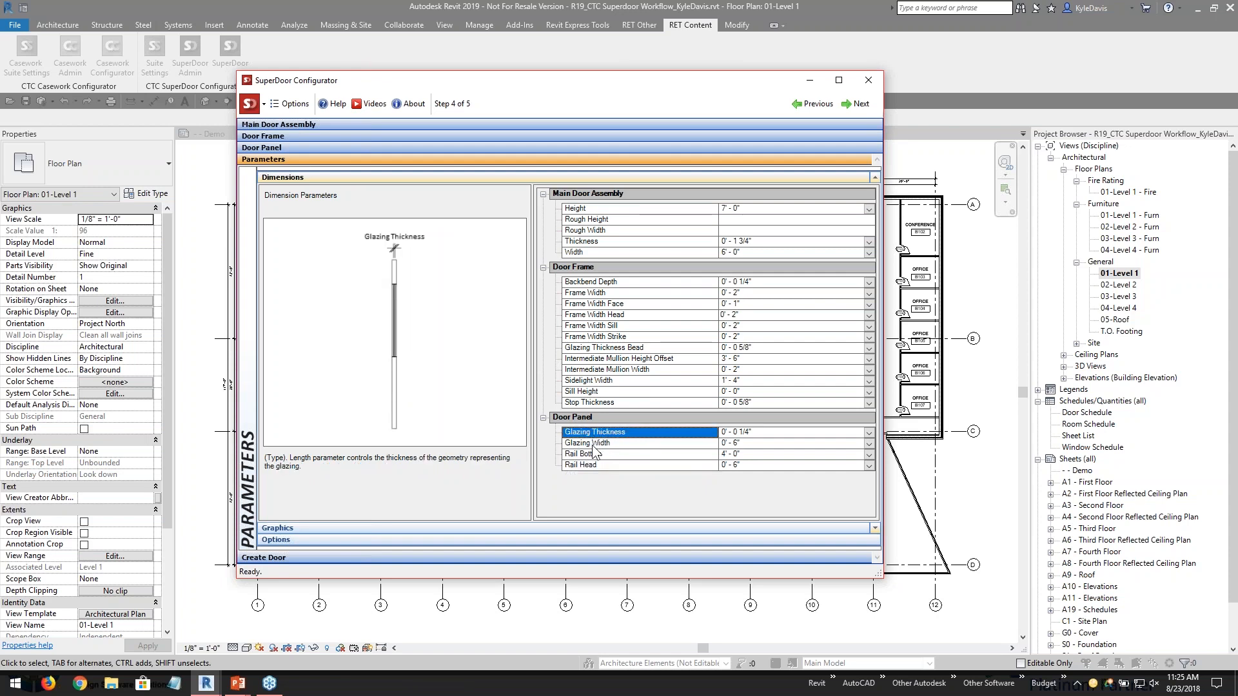
{"action": "left_click", "coordinate": [599, 445]}
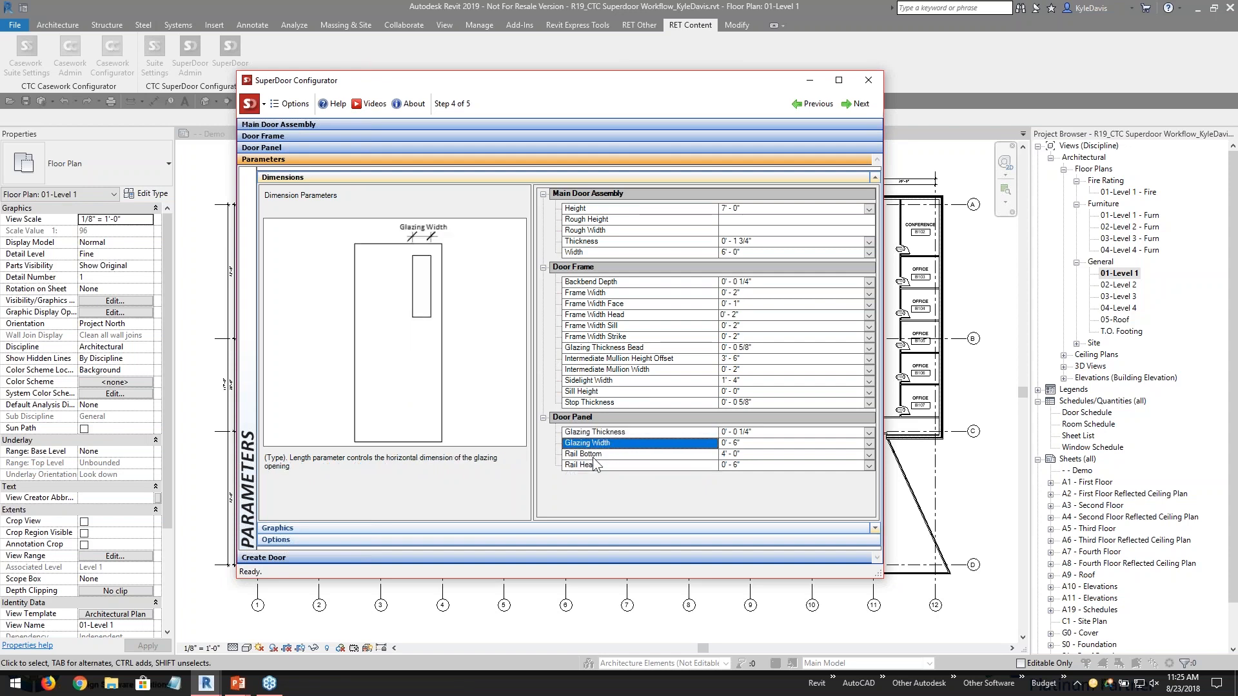
{"action": "left_click", "coordinate": [597, 455]}
{"action": "left_click", "coordinate": [596, 465]}
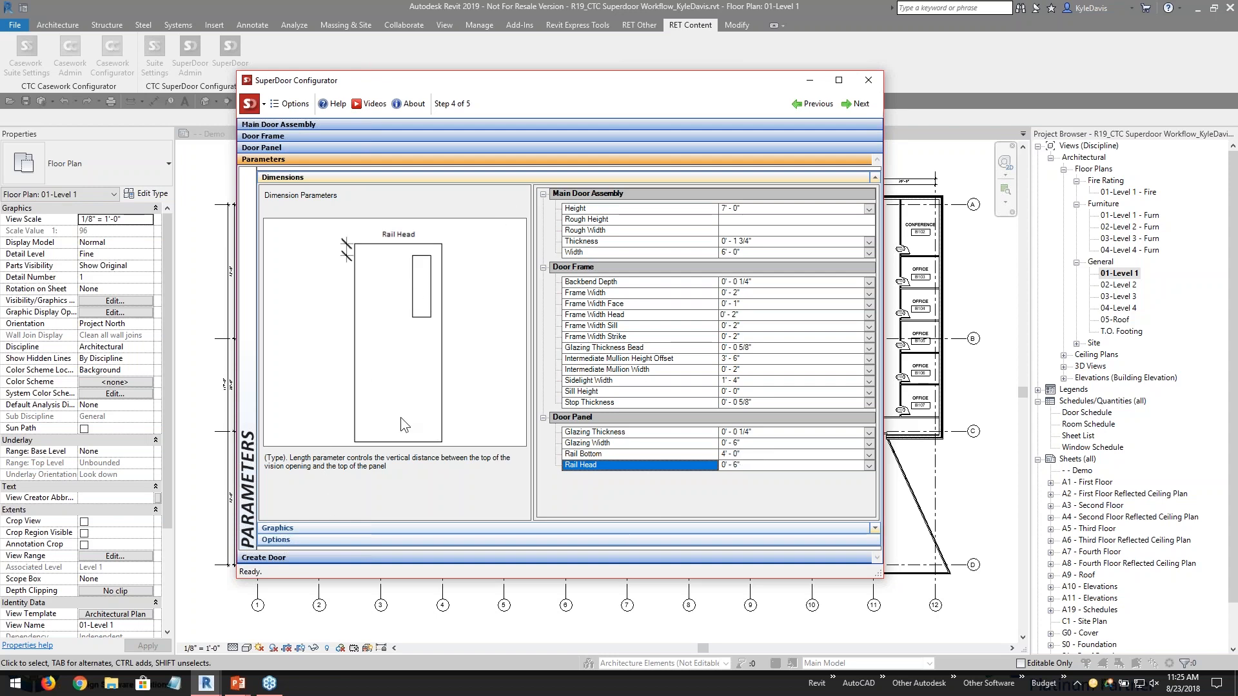
- Look over the final door creation settings, return to the parameters and show the Graphics group
{"action": "left_click", "coordinate": [850, 105]}
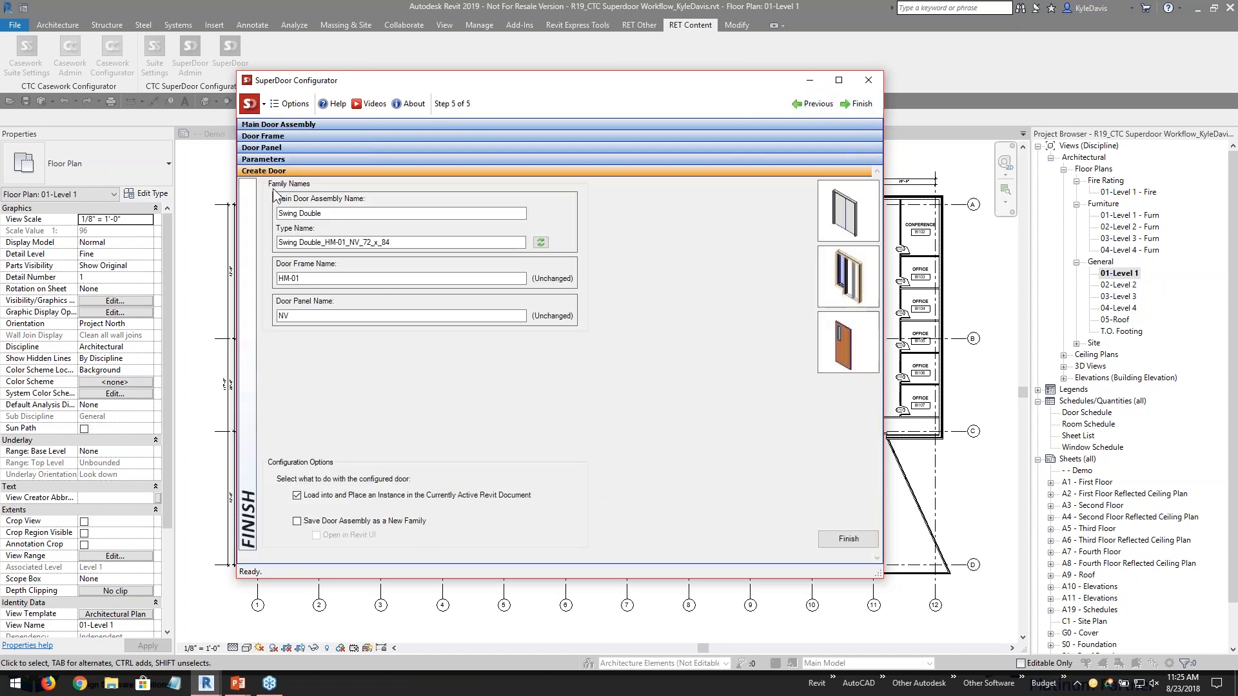
{"action": "left_click", "coordinate": [814, 104]}
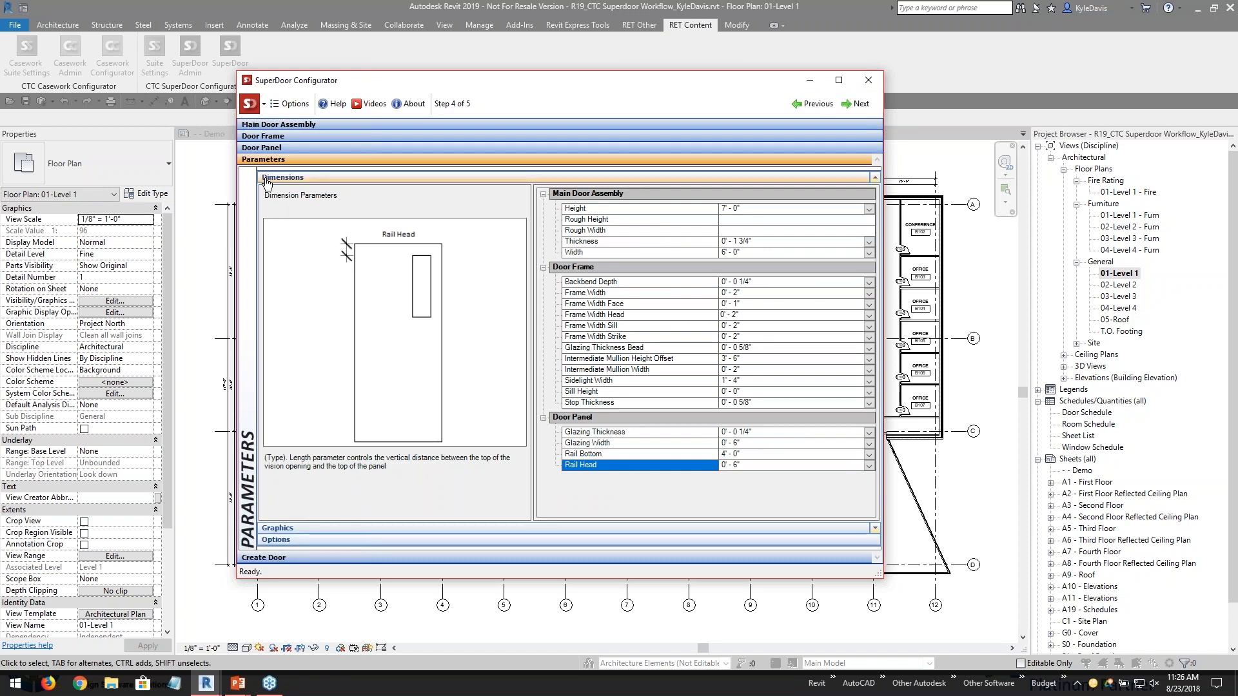
{"action": "left_click", "coordinate": [289, 527]}
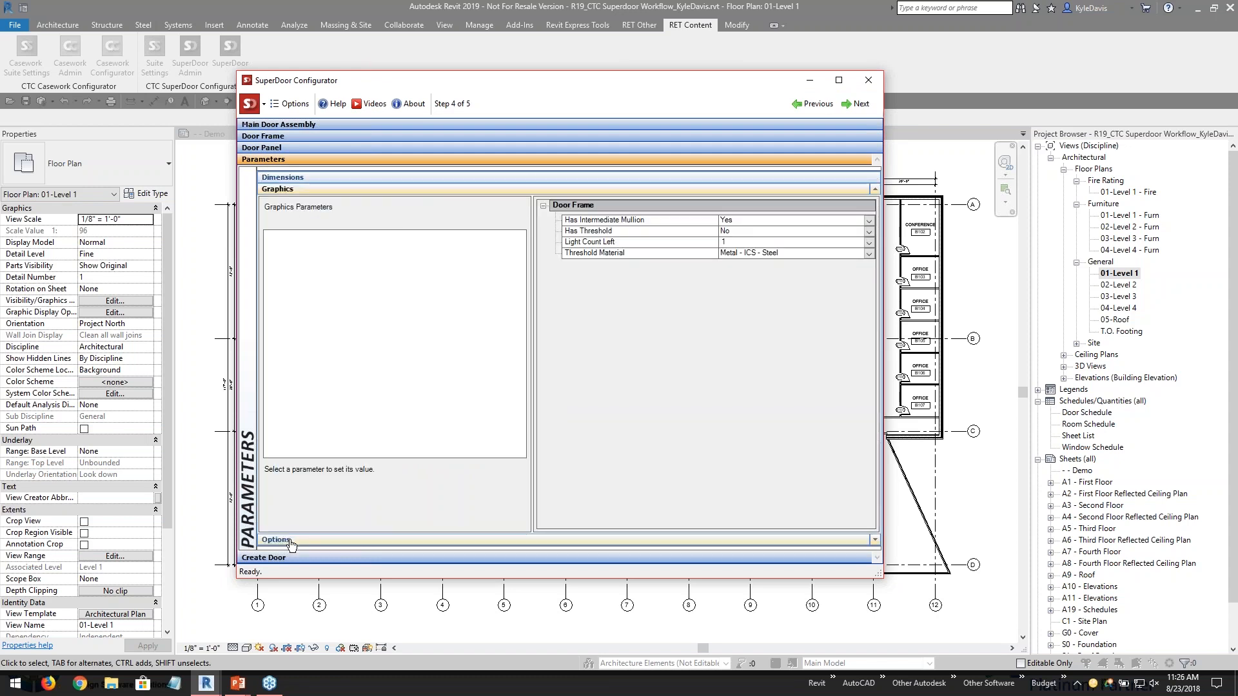
- Set the door frame's Has Intermediate Mullion parameter to No
{"action": "left_click", "coordinate": [756, 222]}
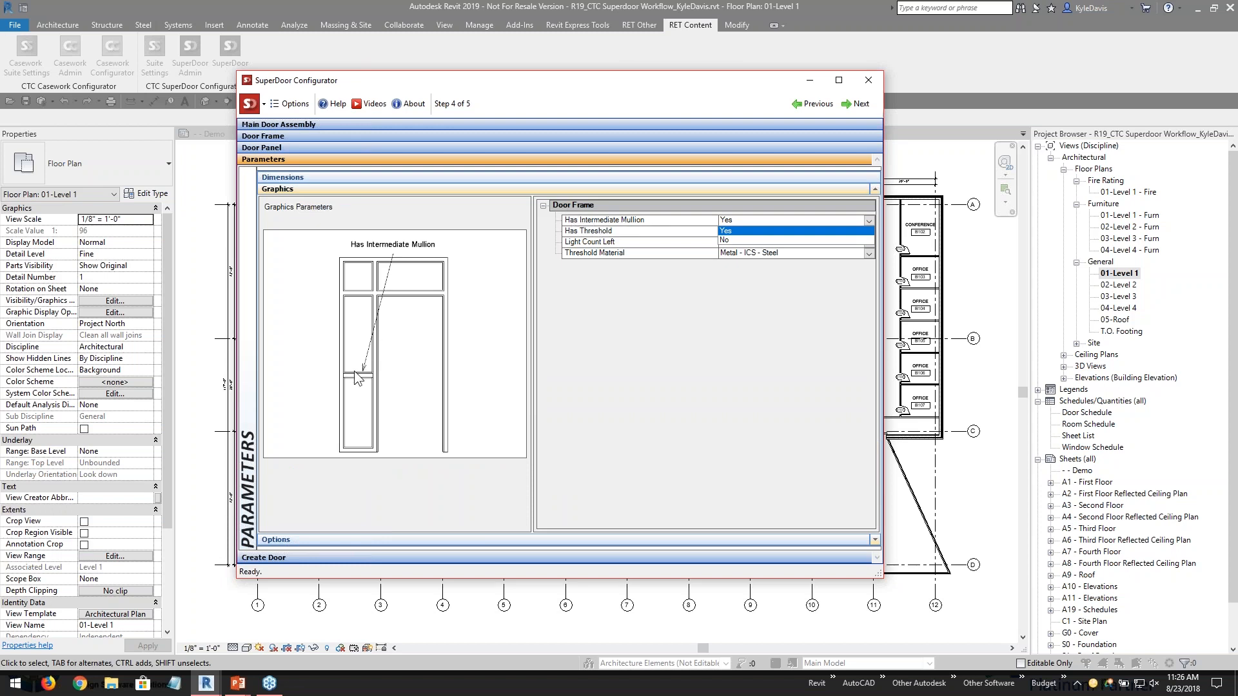
{"action": "left_click", "coordinate": [373, 383]}
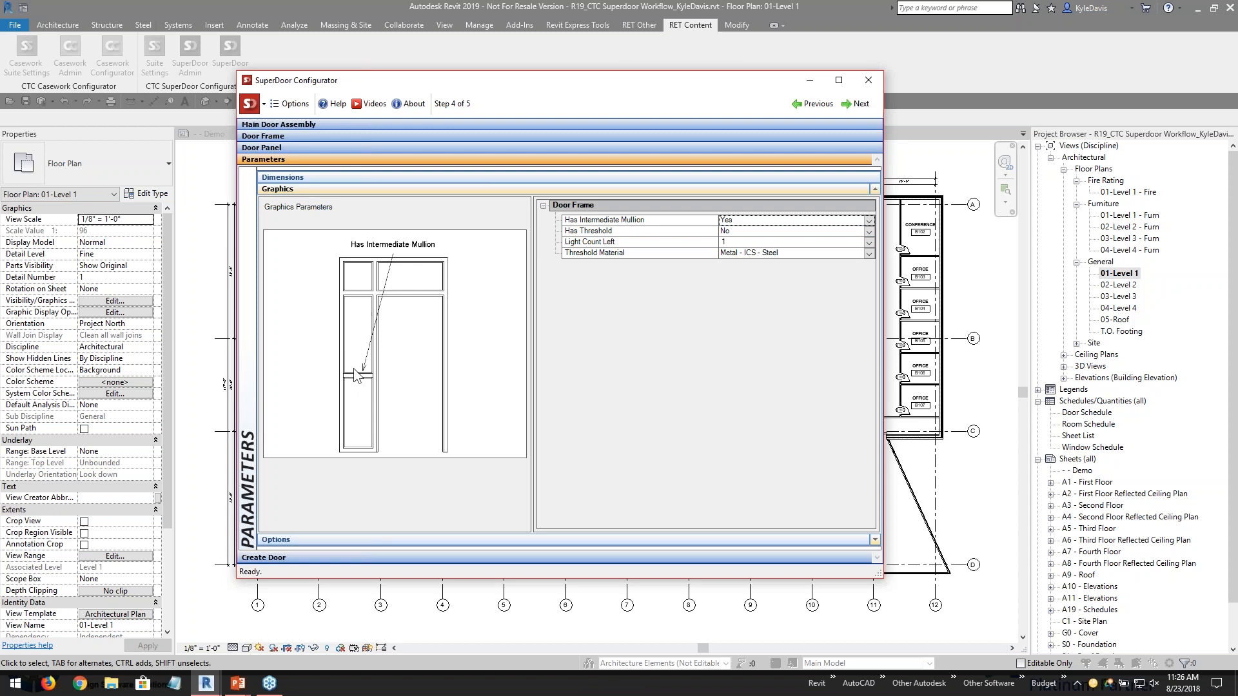
{"action": "left_click", "coordinate": [789, 221]}
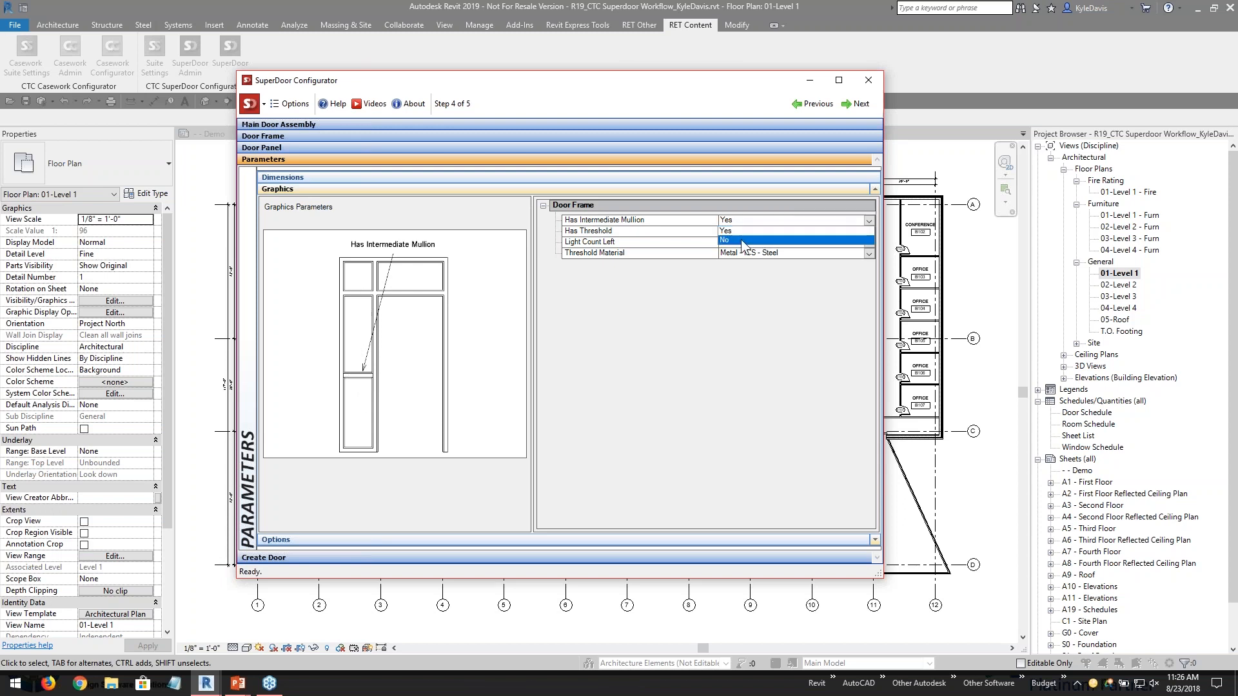
{"action": "left_click", "coordinate": [773, 241]}
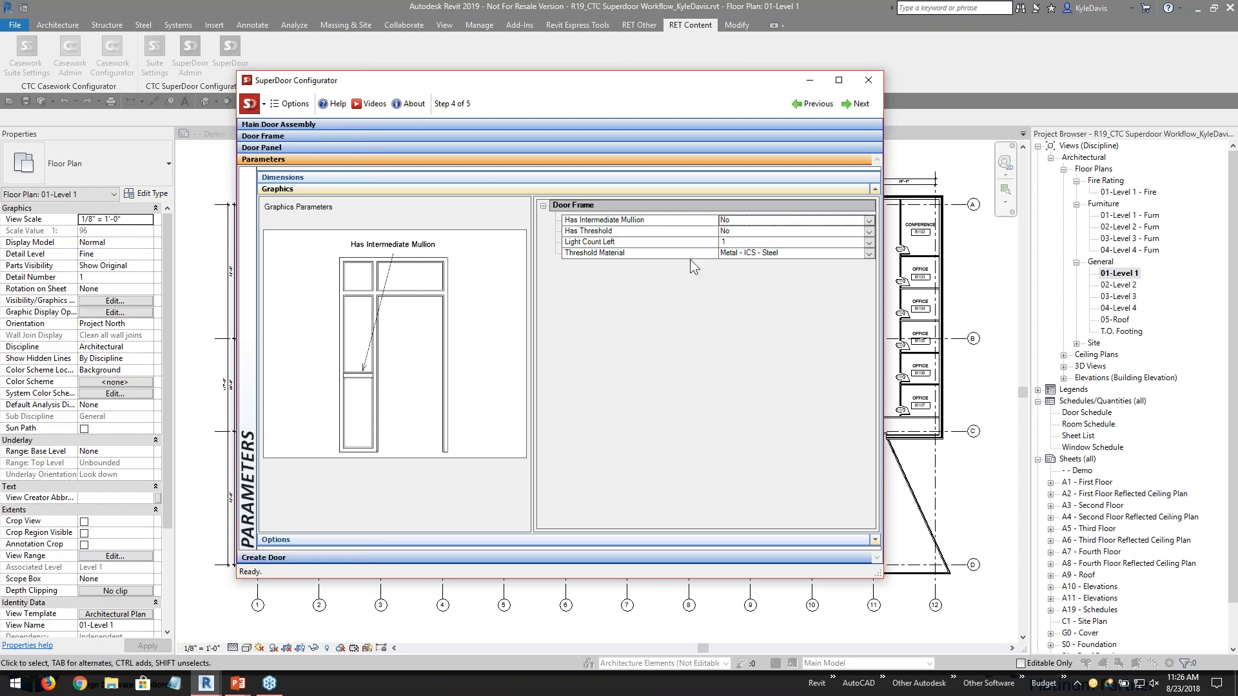
- Examine the door frame's Light Count Left parameter and open its value for editing
{"action": "left_click", "coordinate": [606, 243]}
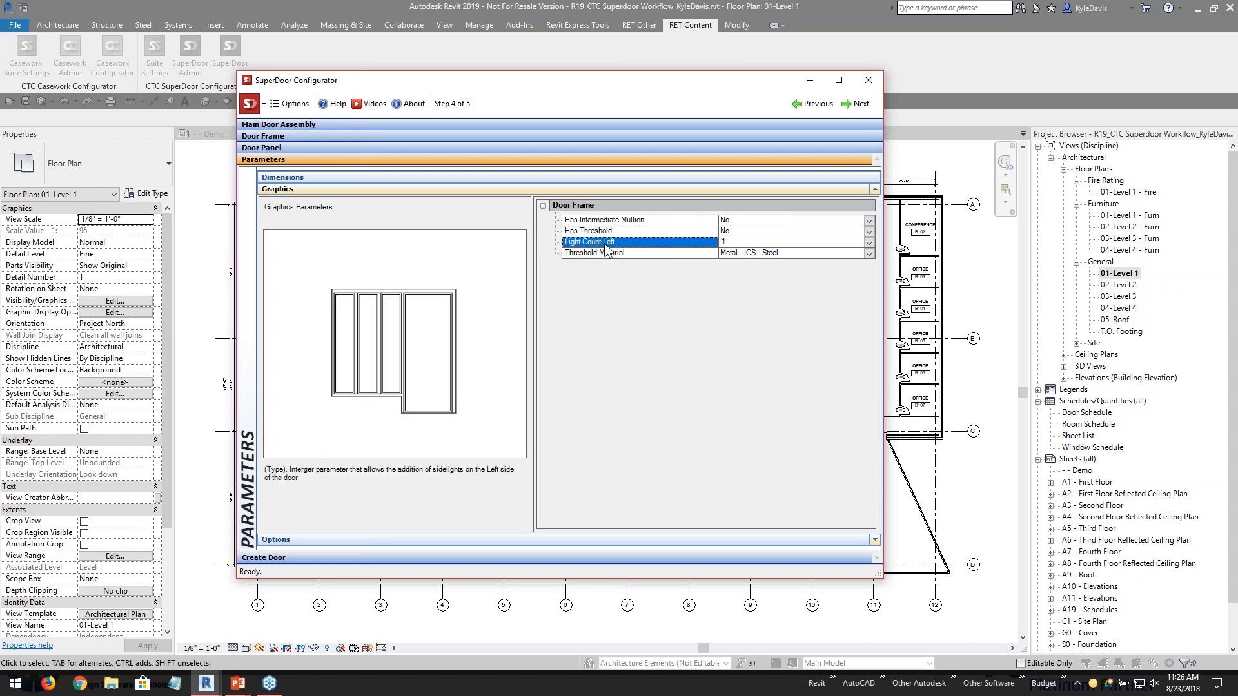
{"action": "left_click", "coordinate": [751, 242]}
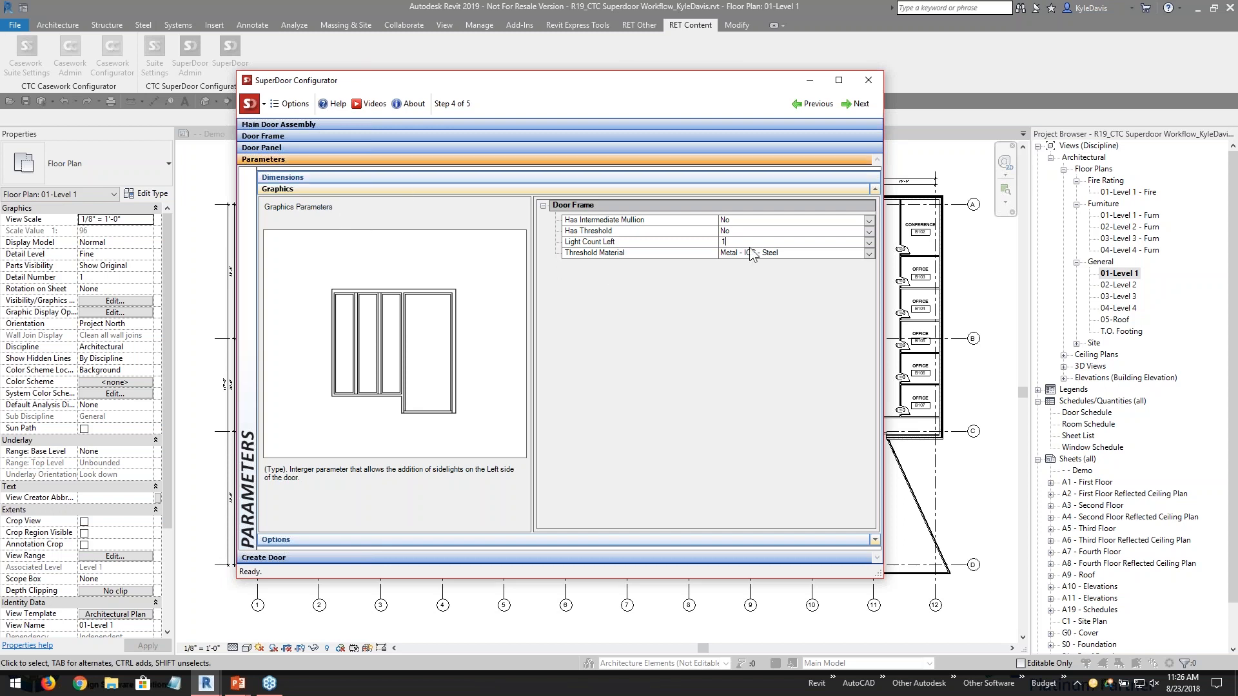
{"action": "double_click", "coordinate": [731, 243]}
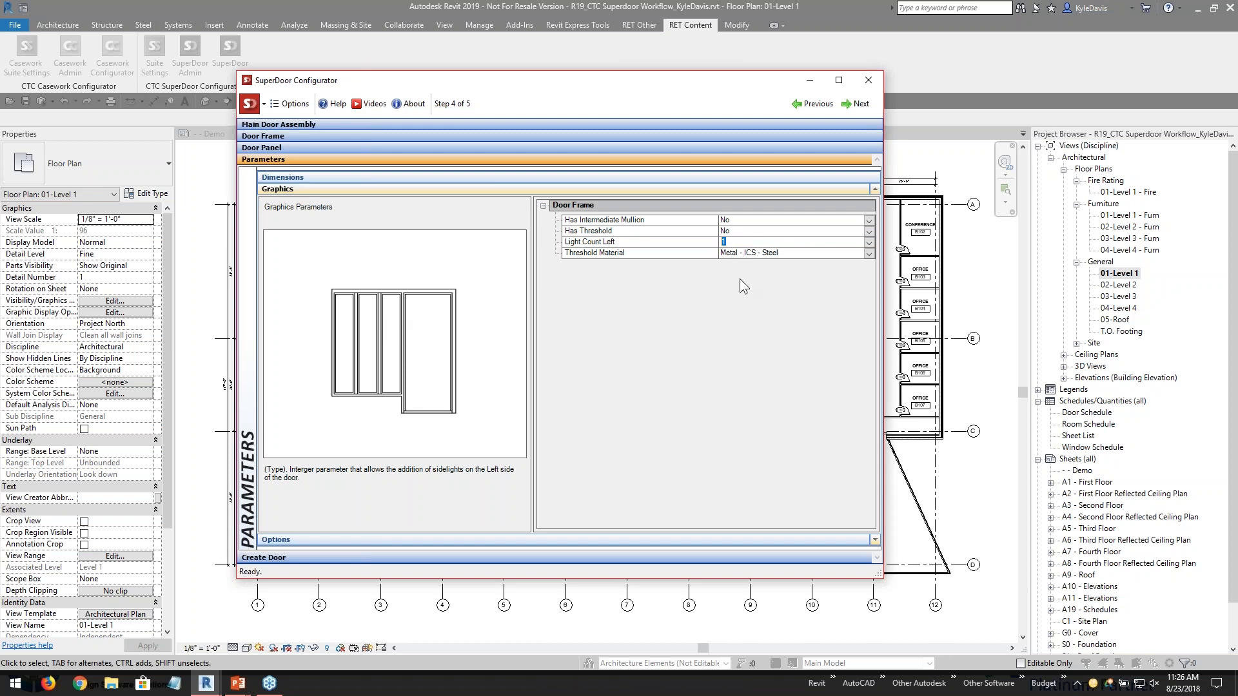
- Review the Threshold Material choices for the door frame and select Metal - ICS - Steel
{"action": "left_click", "coordinate": [868, 254]}
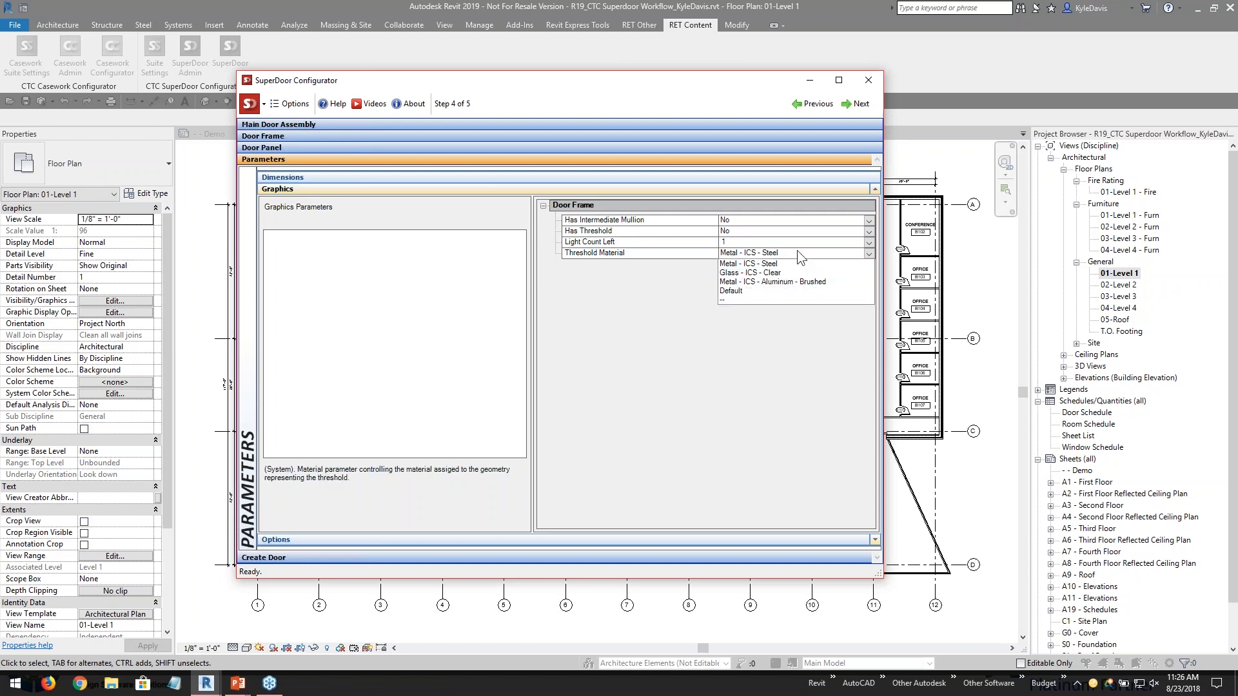
{"action": "left_click", "coordinate": [652, 263]}
{"action": "left_click", "coordinate": [782, 257]}
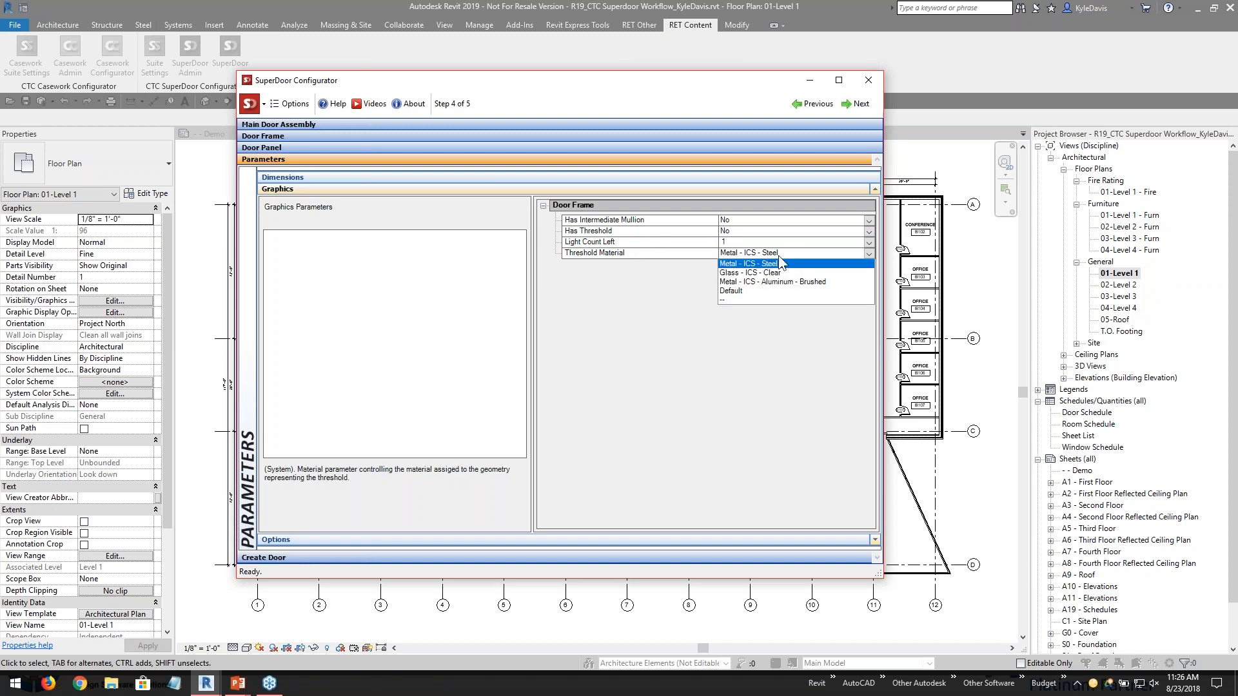
{"action": "left_click", "coordinate": [765, 264]}
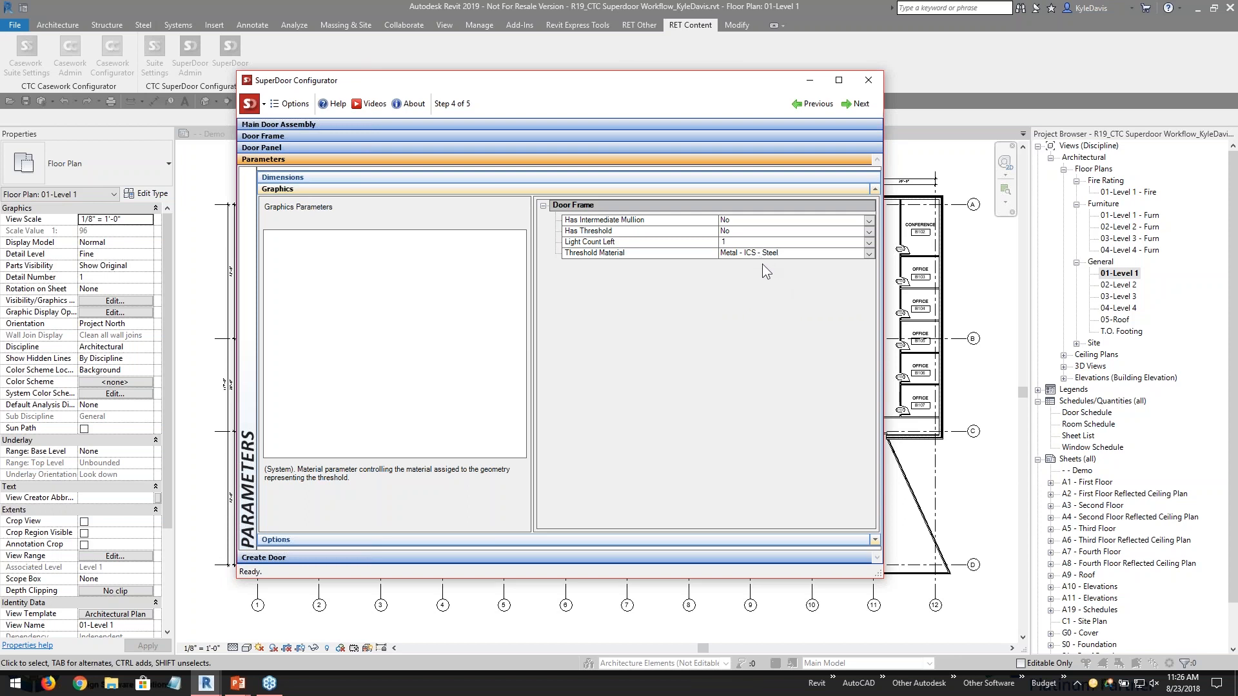
{"action": "left_click", "coordinate": [792, 254]}
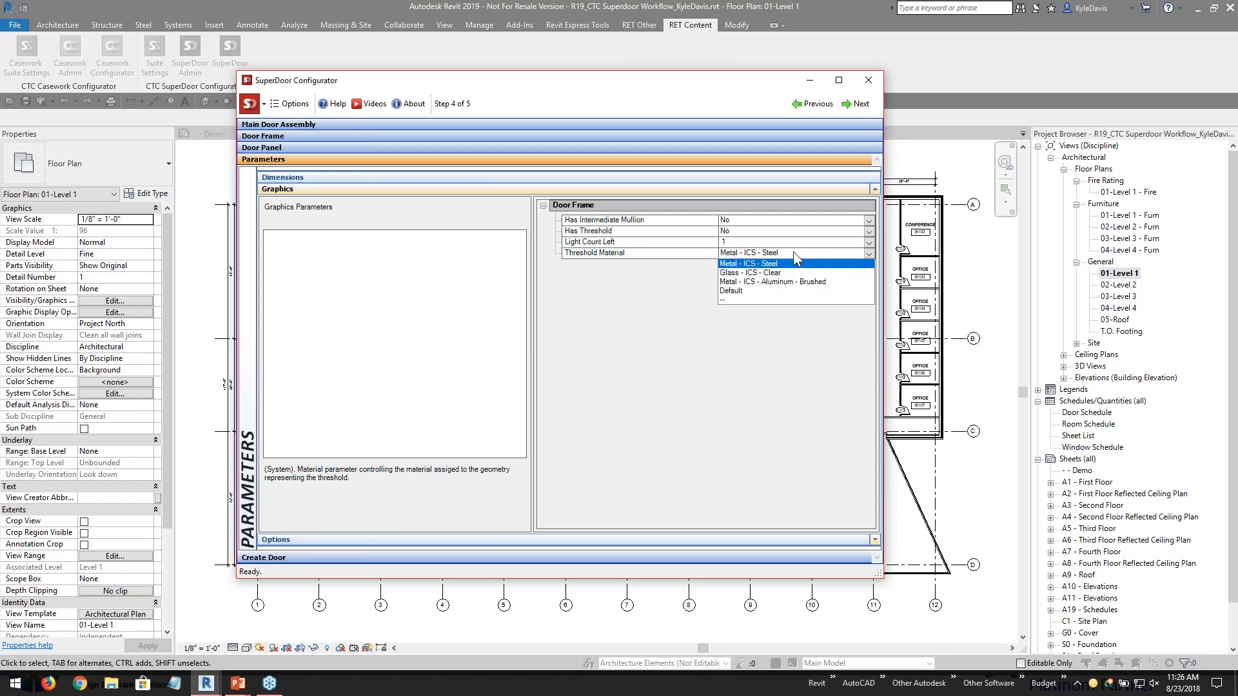
{"action": "left_click", "coordinate": [738, 255]}
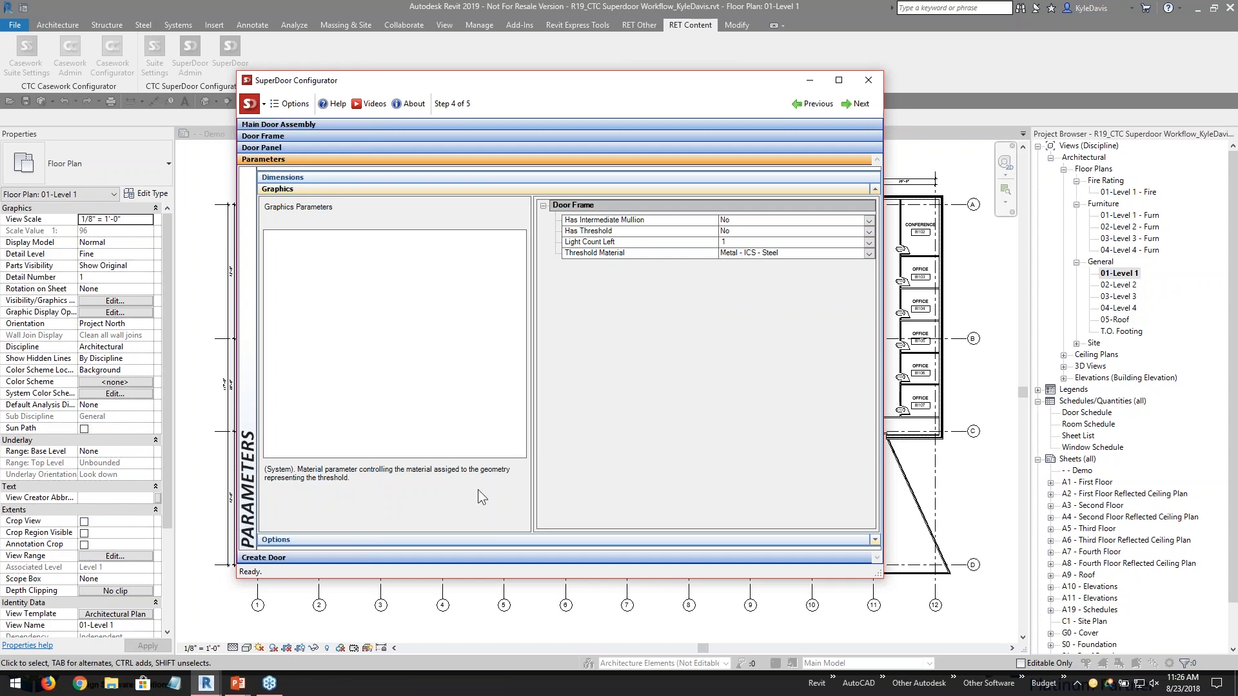
- Show the Options parameter group and examine the main door assembly's Description and Function and the door panel's Fire Rating
{"action": "left_click", "coordinate": [363, 549]}
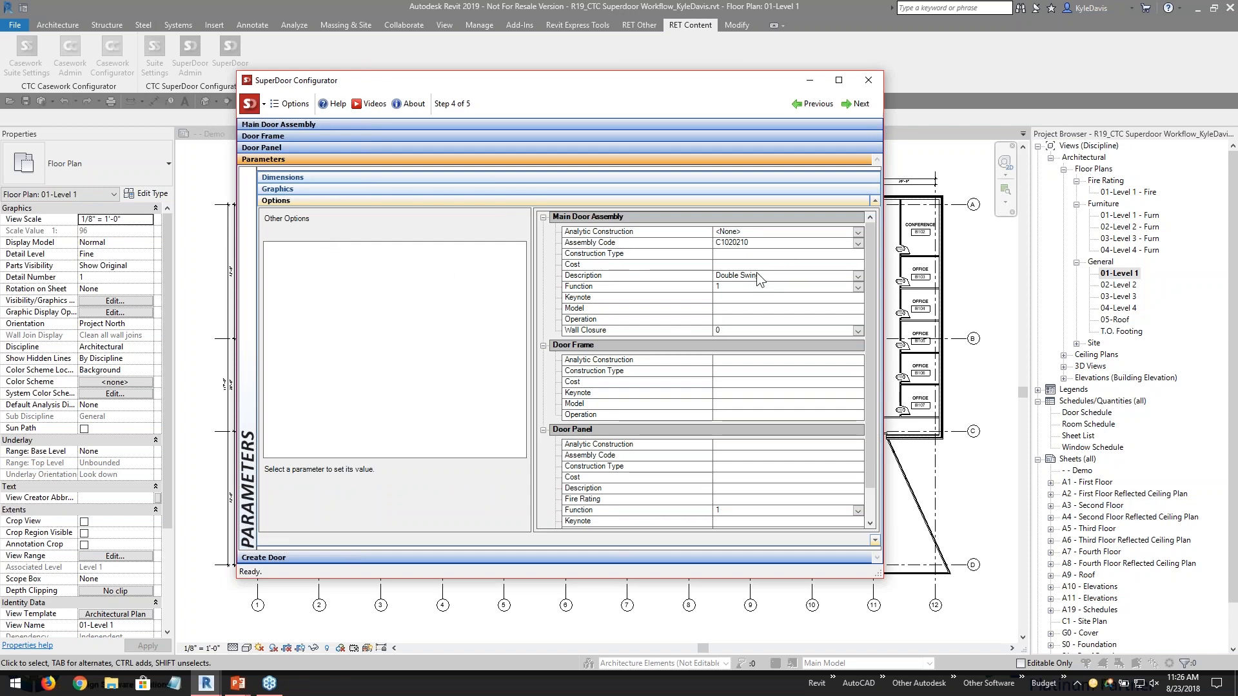
{"action": "left_click", "coordinate": [619, 279]}
{"action": "left_click", "coordinate": [812, 276]}
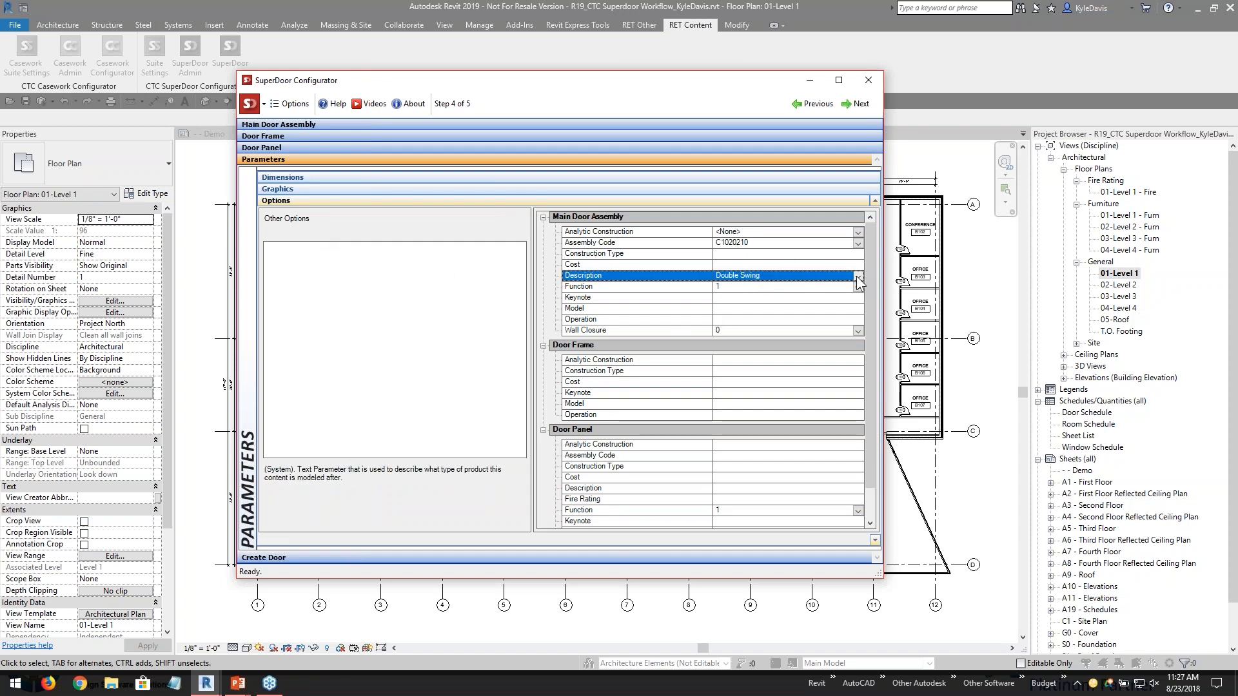
{"action": "left_click", "coordinate": [857, 276]}
{"action": "left_click", "coordinate": [750, 287]}
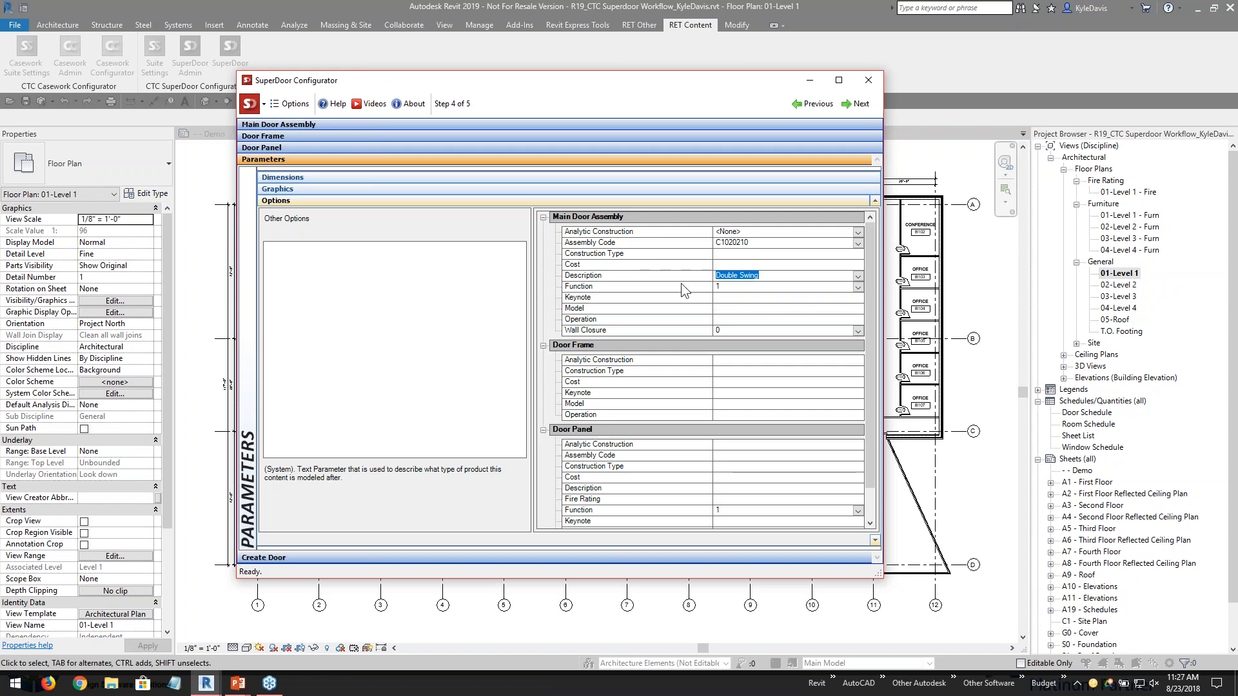
{"action": "left_click", "coordinate": [735, 286]}
{"action": "scroll", "coordinate": [625, 471], "scroll_direction": "down", "scroll_amount": 1}
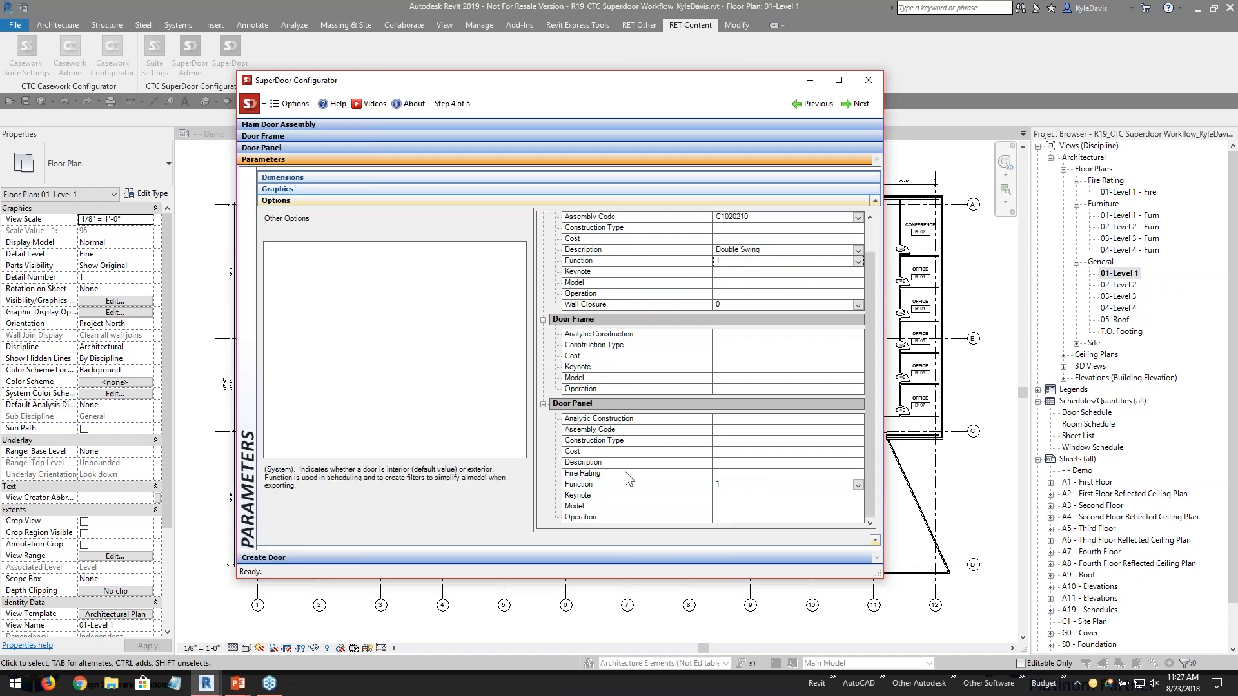
{"action": "left_click", "coordinate": [603, 474]}
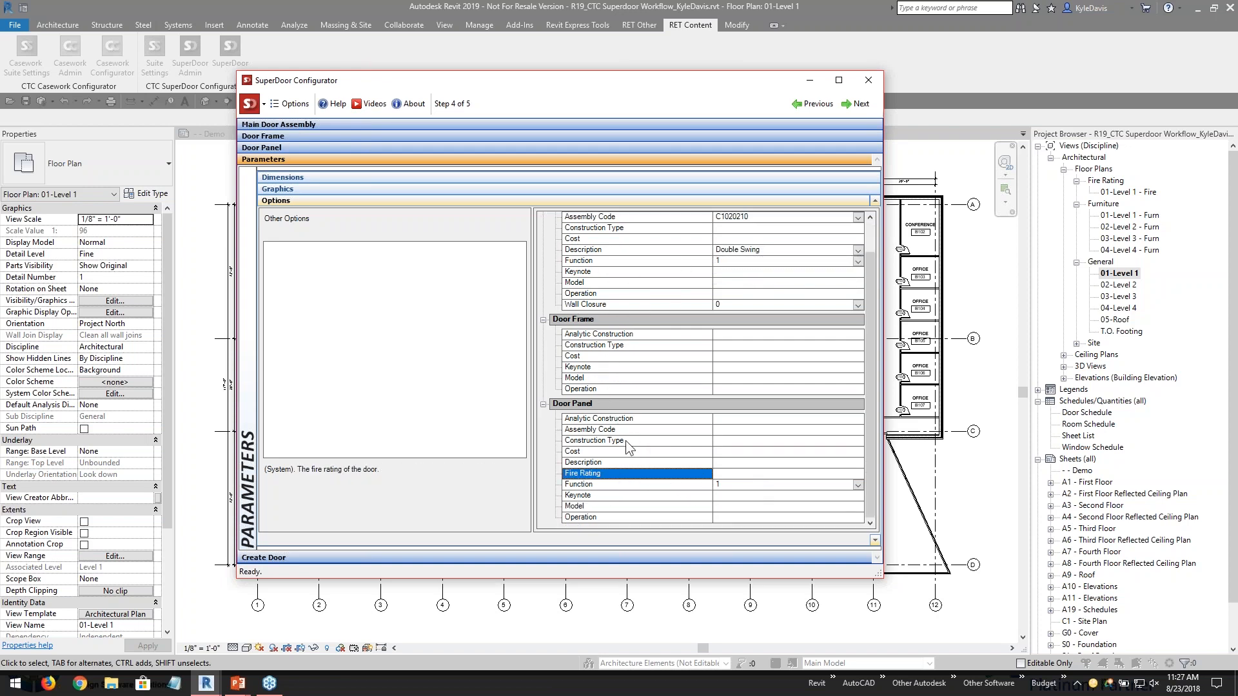
{"action": "scroll", "coordinate": [626, 439], "scroll_direction": "up", "scroll_amount": 1}
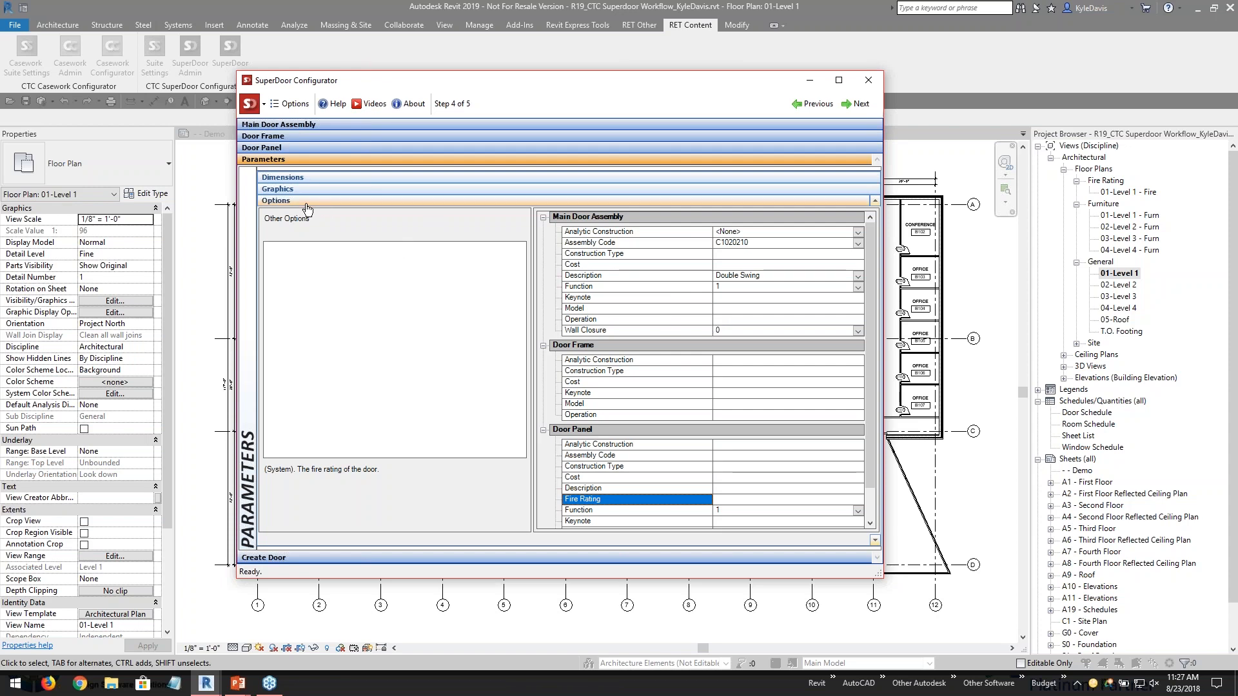
- Go to the final door creation stage and examine the main door assembly name and the generated type name
{"action": "left_click", "coordinate": [327, 557]}
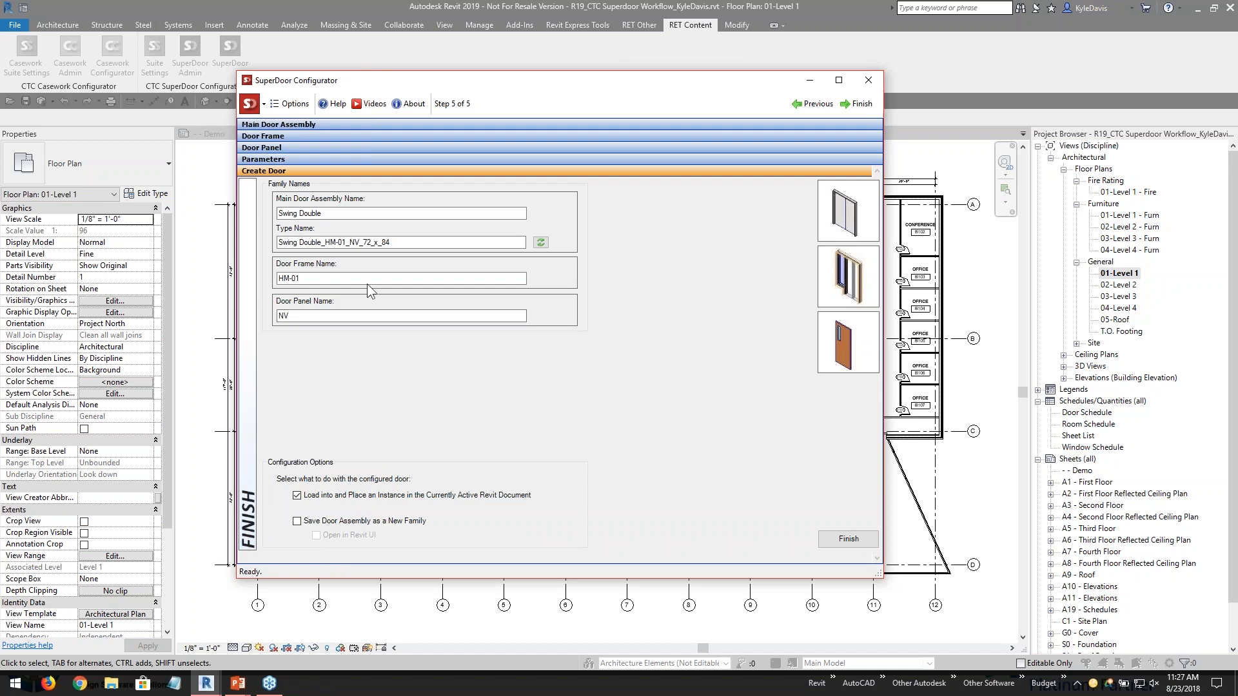
{"action": "left_click_drag", "start_coordinate": [334, 216], "coordinate": [290, 209]}
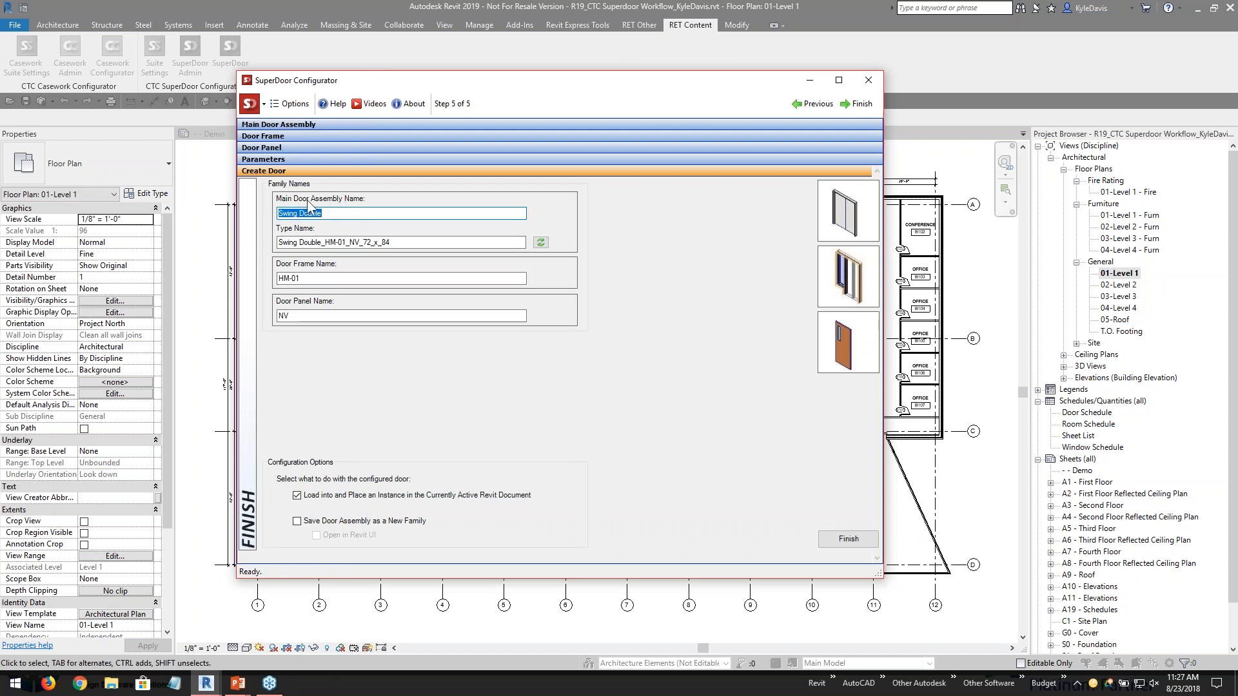
{"action": "double_click", "coordinate": [312, 213]}
{"action": "left_click_drag", "start_coordinate": [327, 214], "coordinate": [278, 213]}
{"action": "key", "text": "ctrl"}
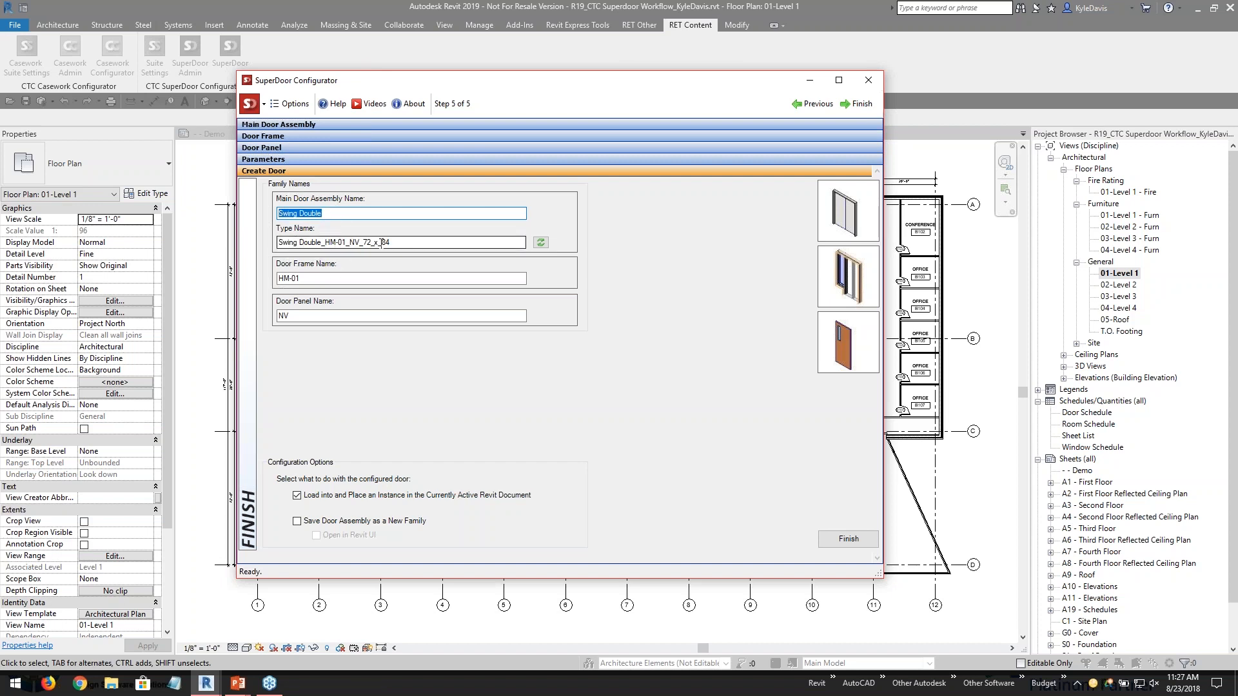
{"action": "left_click_drag", "start_coordinate": [346, 242], "coordinate": [278, 211]}
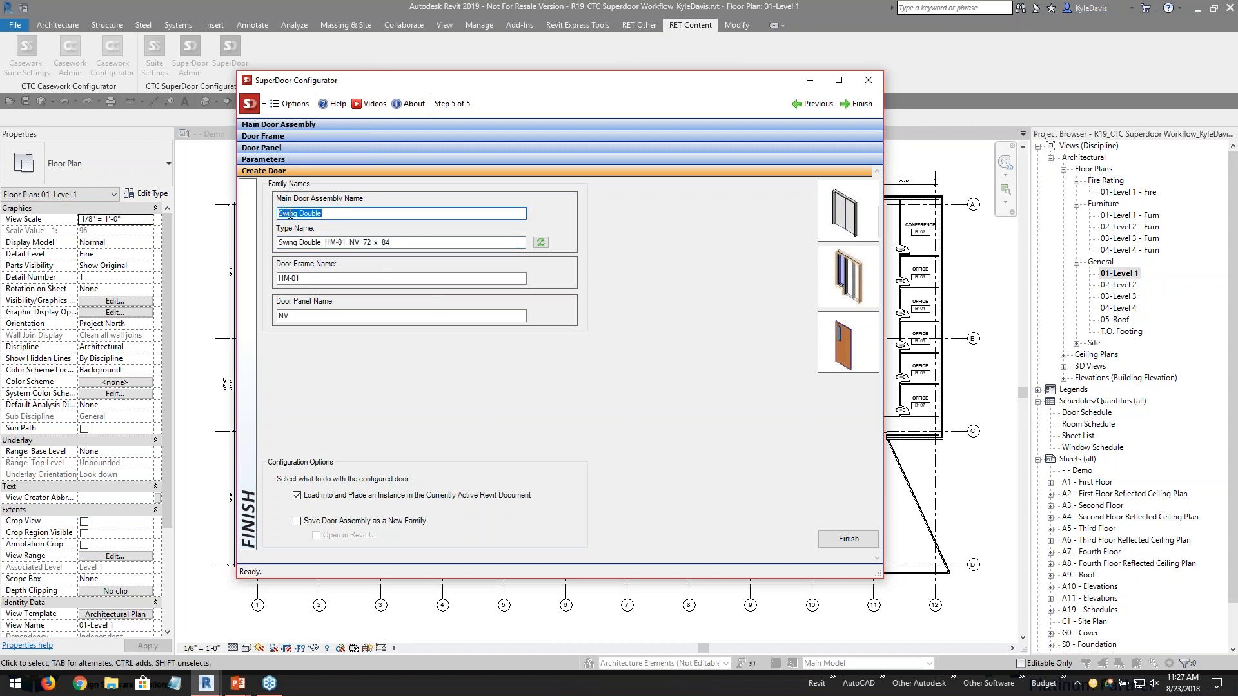
{"action": "key", "text": "Tab"}
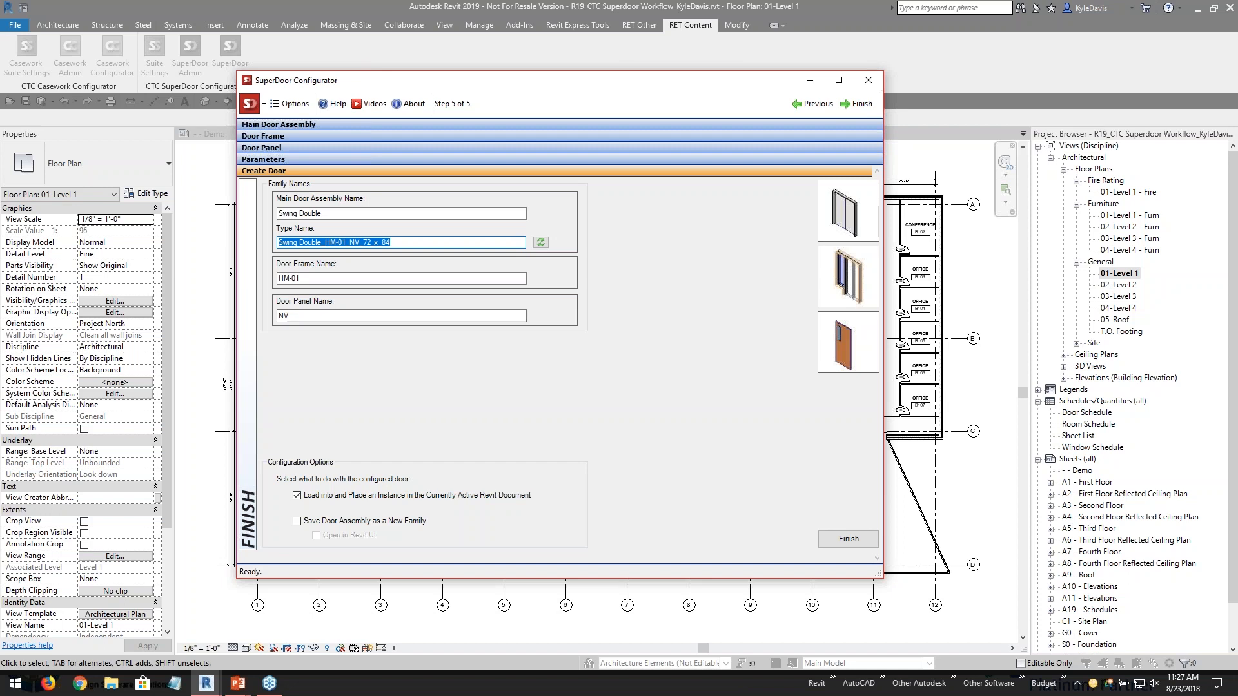
{"action": "left_click", "coordinate": [395, 244]}
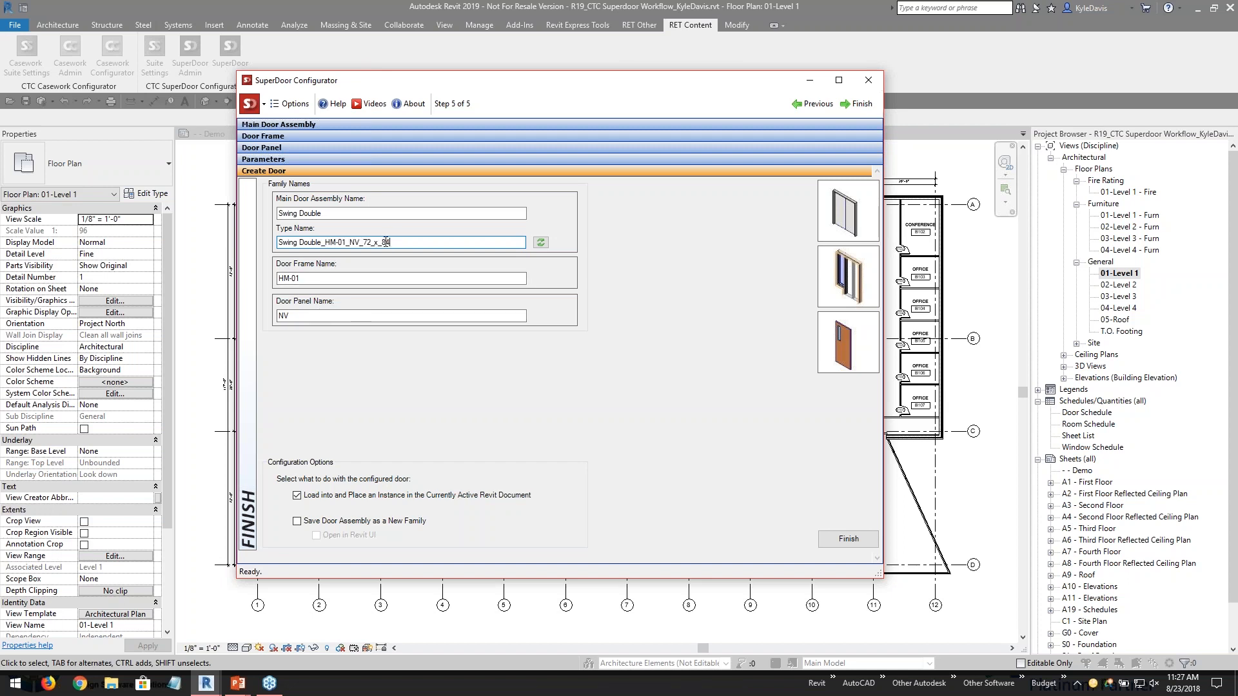
{"action": "left_click_drag", "start_coordinate": [391, 242], "coordinate": [267, 239]}
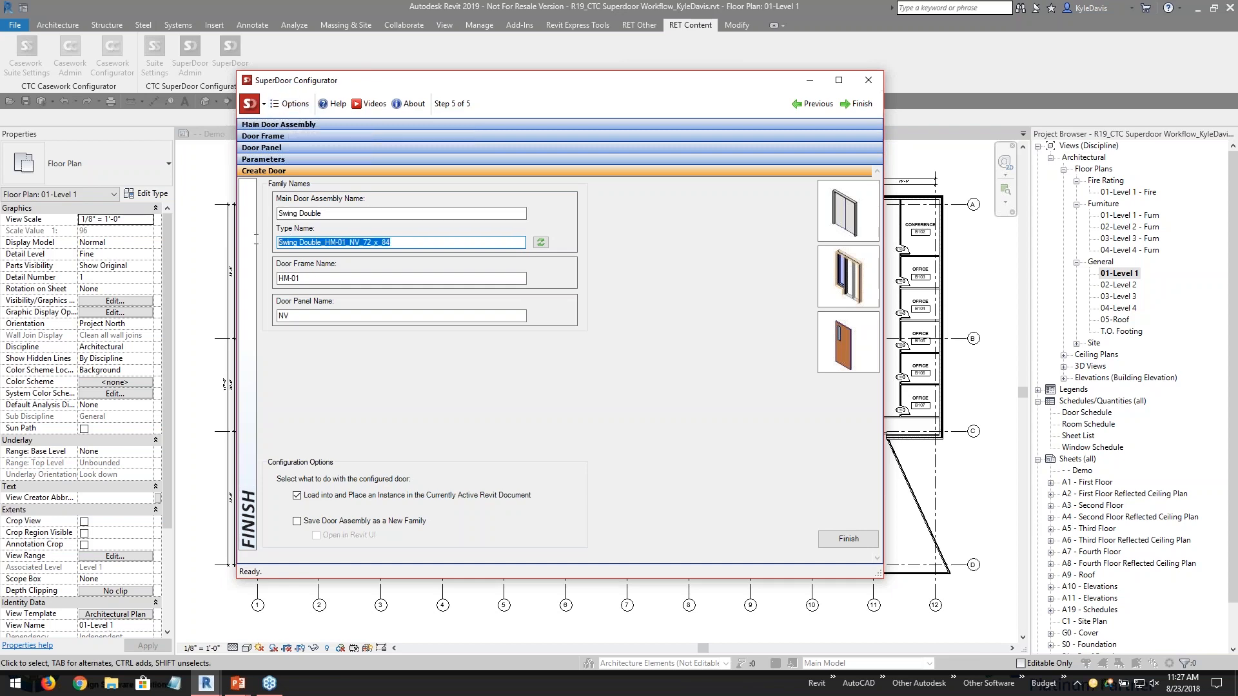
- In the configurator options, remove Main Door Assembly from the parameters that build the type name and accept the settings
{"action": "left_click", "coordinate": [292, 105]}
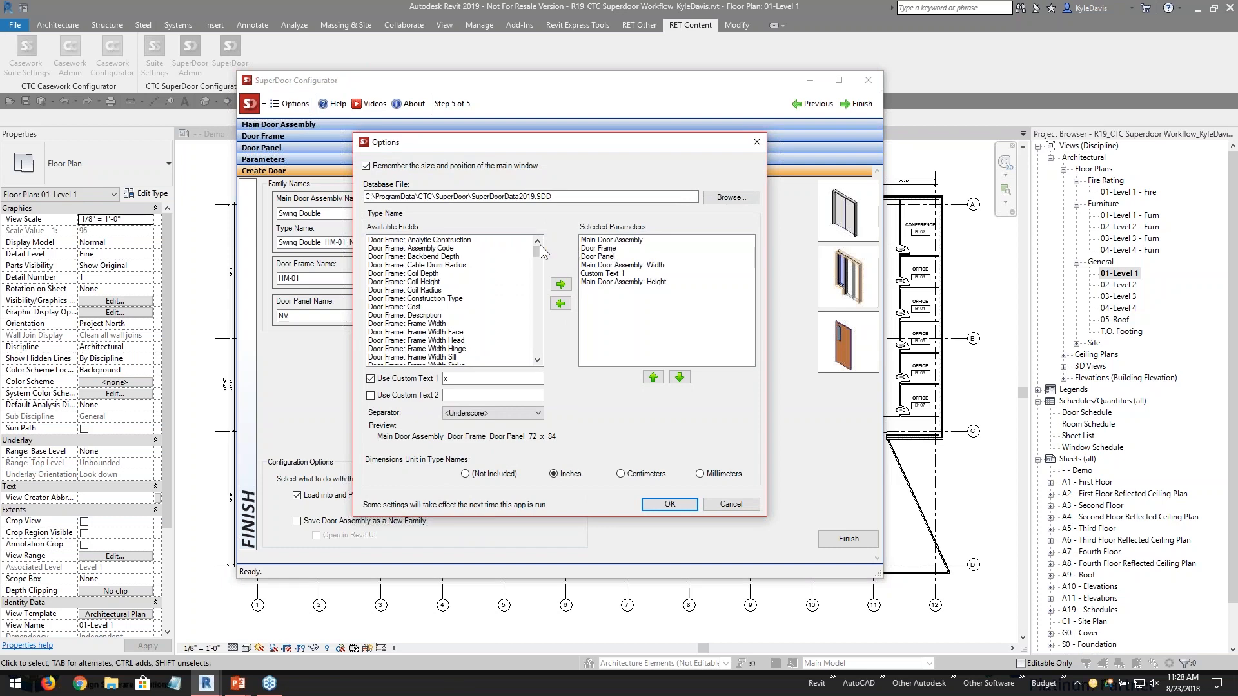
{"action": "scroll", "coordinate": [403, 325], "scroll_direction": "down", "scroll_amount": 3}
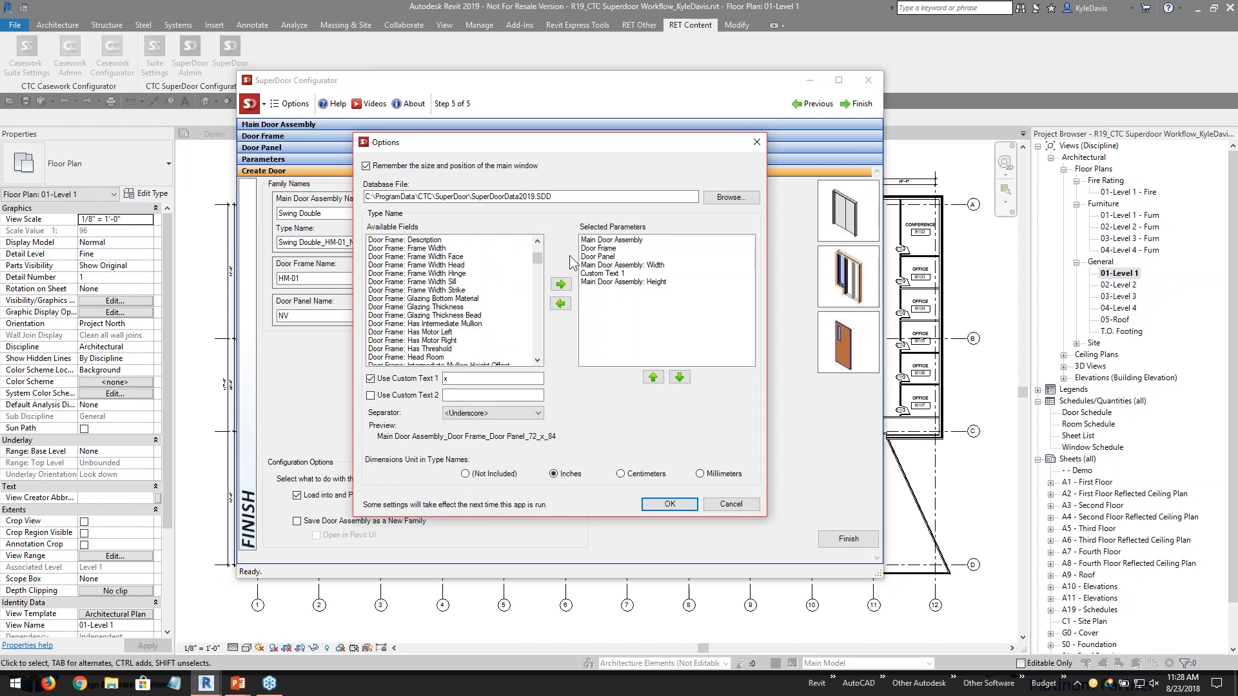
{"action": "scroll", "coordinate": [416, 287], "scroll_direction": "down", "scroll_amount": 9}
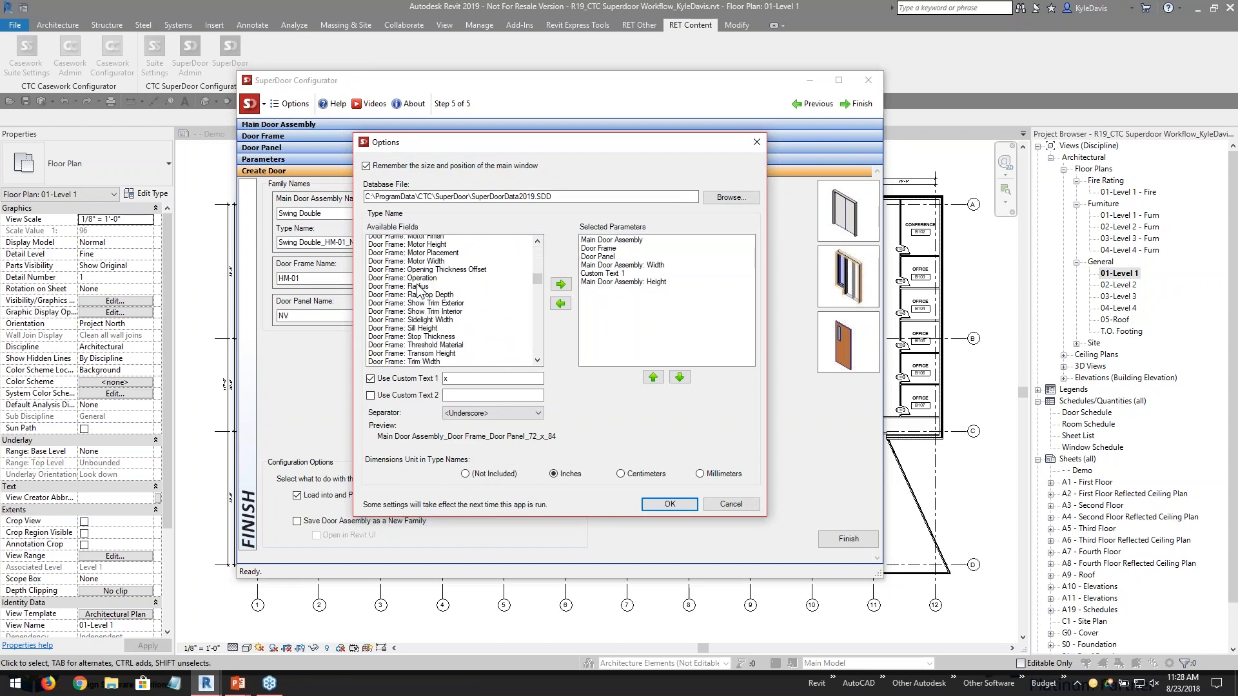
{"action": "scroll", "coordinate": [416, 294], "scroll_direction": "down", "scroll_amount": 5}
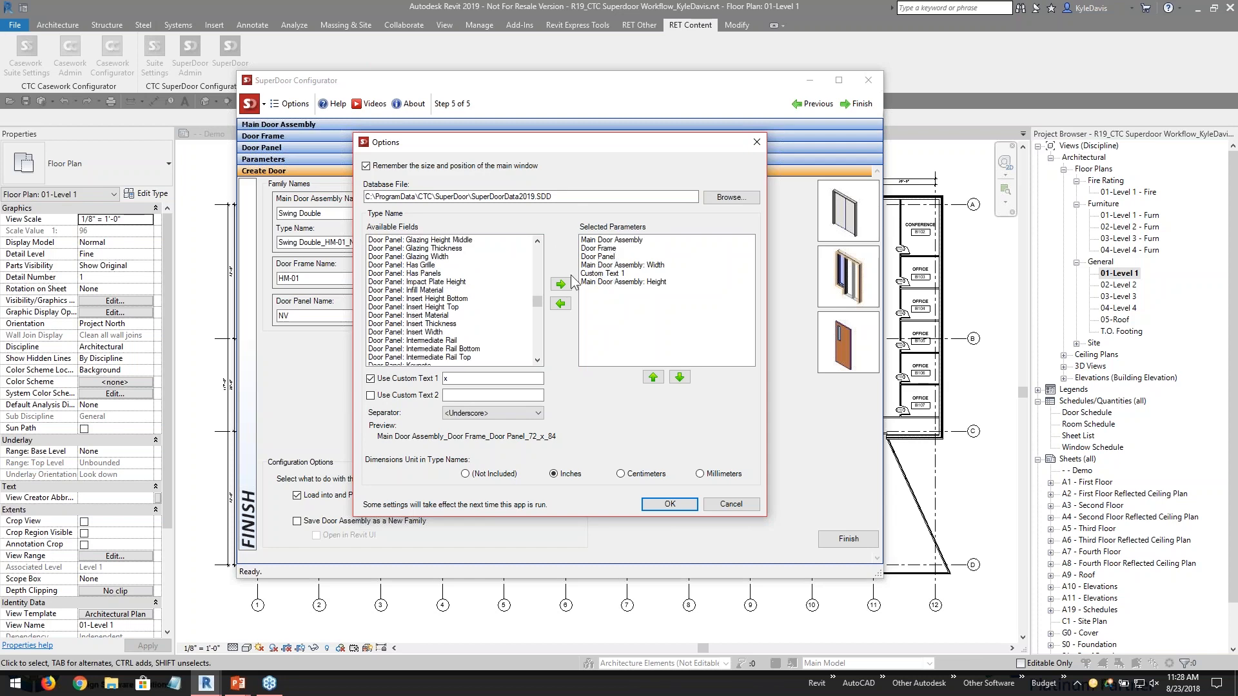
{"action": "left_click", "coordinate": [616, 240]}
{"action": "left_click_drag", "start_coordinate": [637, 144], "coordinate": [783, 130]}
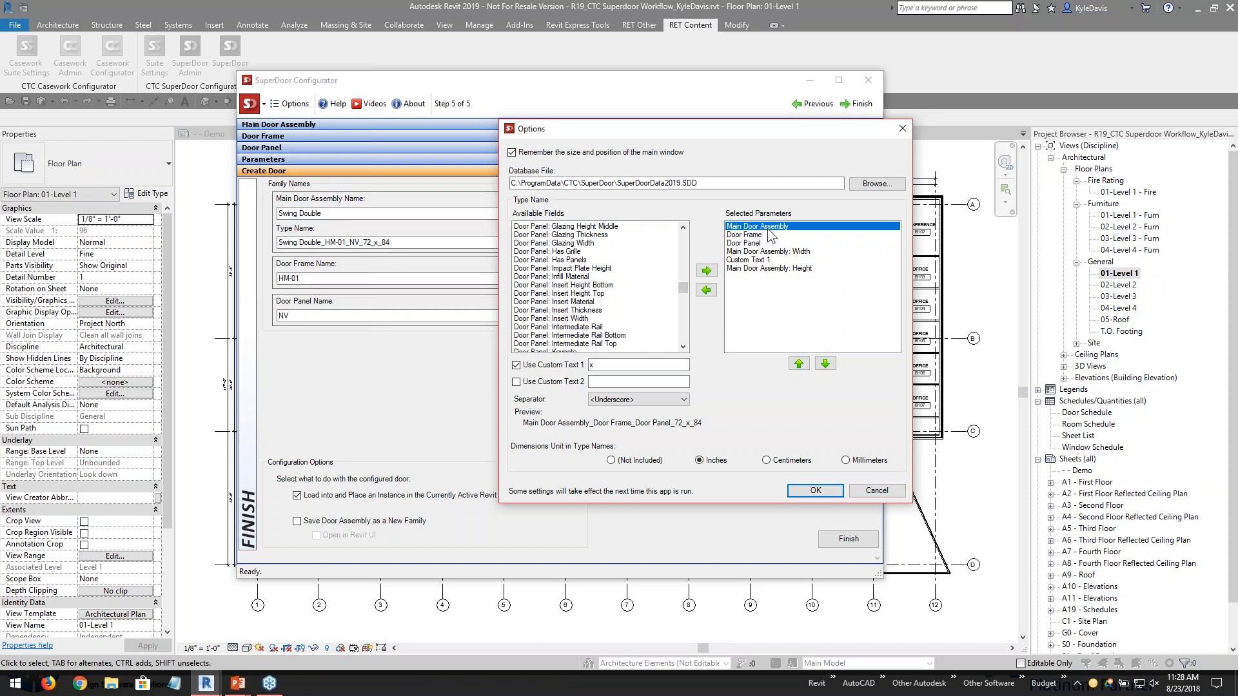
{"action": "left_click", "coordinate": [706, 290]}
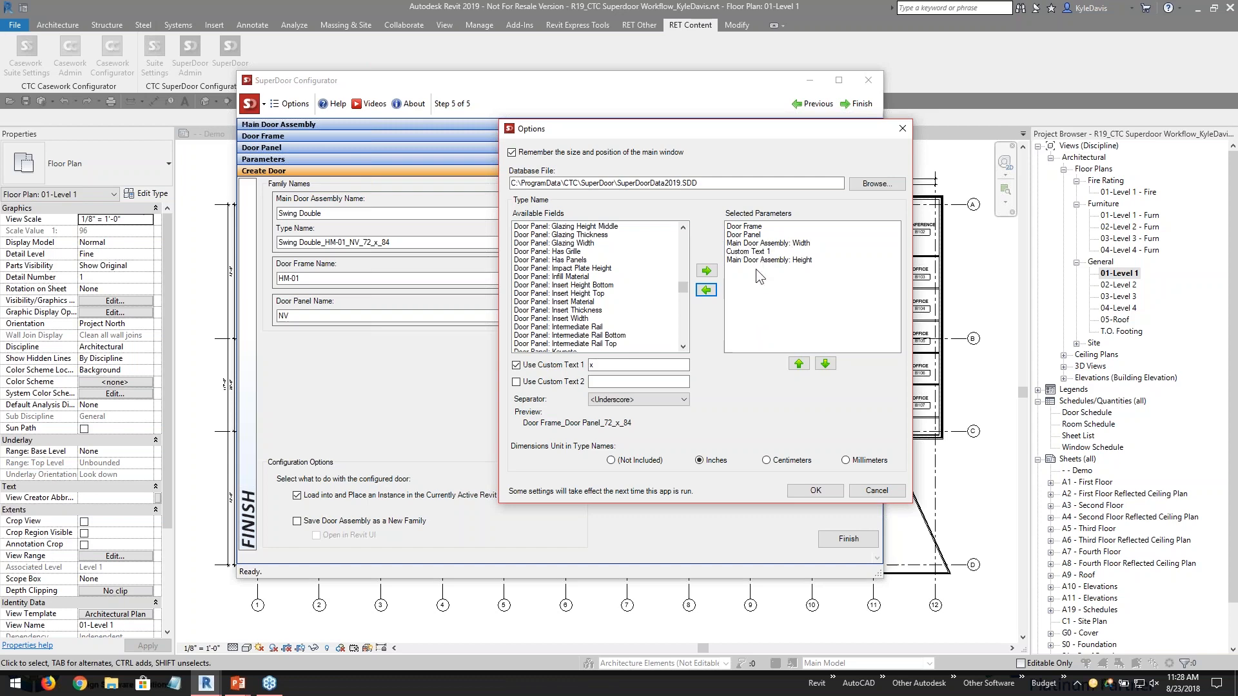
{"action": "left_click", "coordinate": [760, 252]}
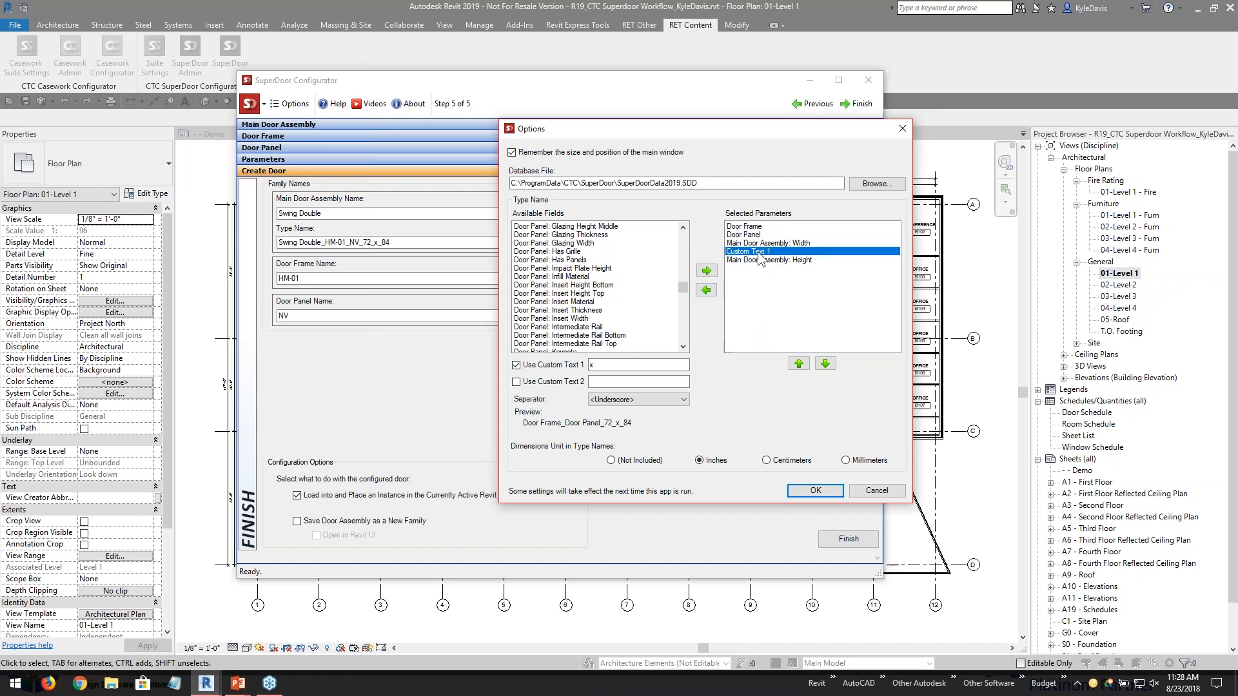
{"action": "double_click", "coordinate": [601, 365]}
{"action": "left_click", "coordinate": [803, 495]}
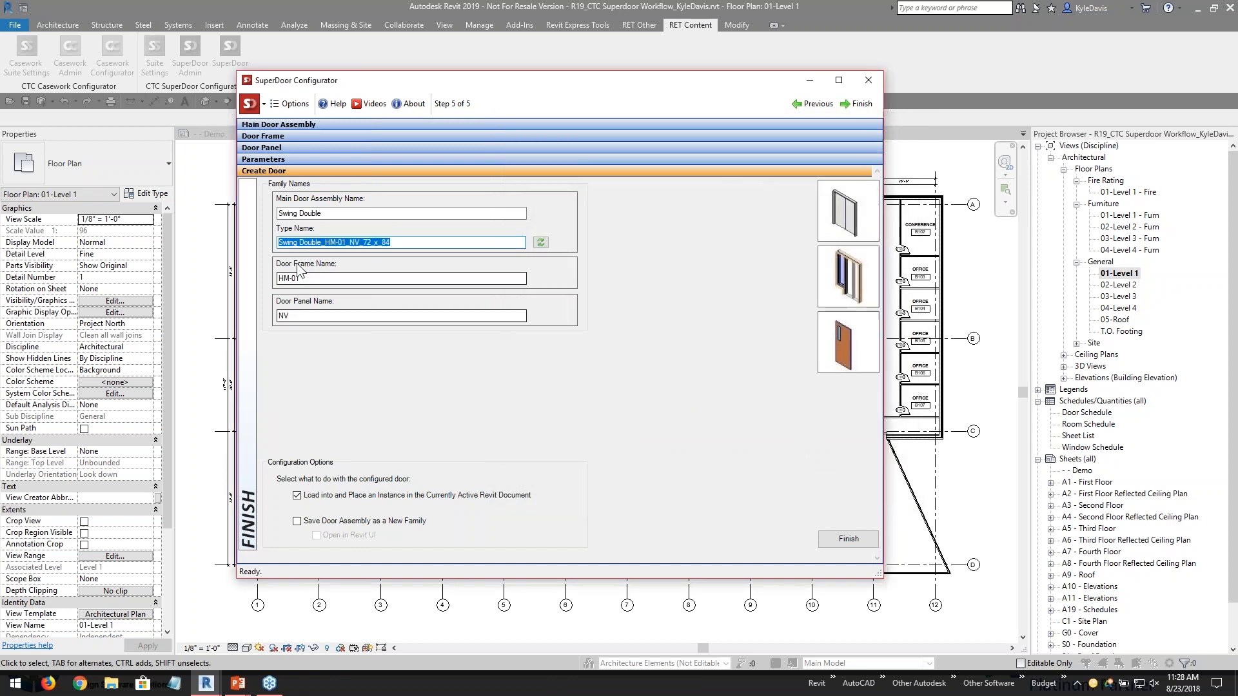
- Regenerate the type name from the new naming settings and finish the door configuration to load it into the active project
{"action": "left_click", "coordinate": [331, 242]}
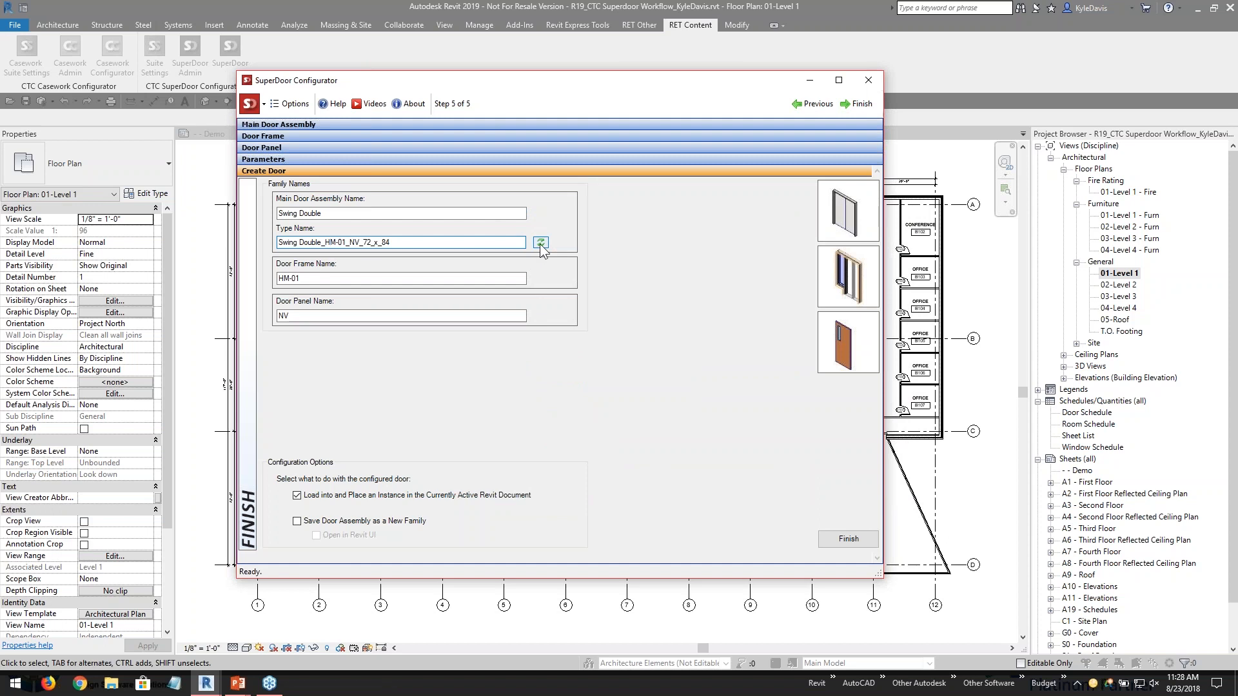
{"action": "left_click", "coordinate": [540, 243]}
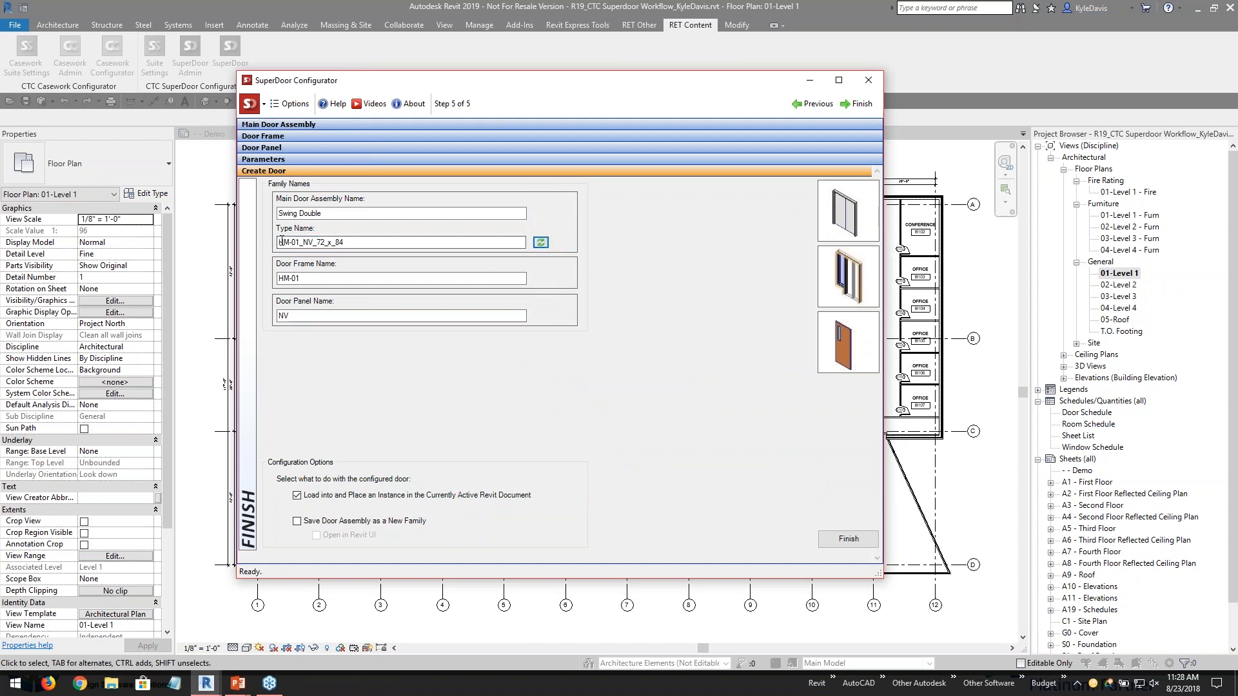
{"action": "left_click_drag", "start_coordinate": [281, 242], "coordinate": [256, 242]}
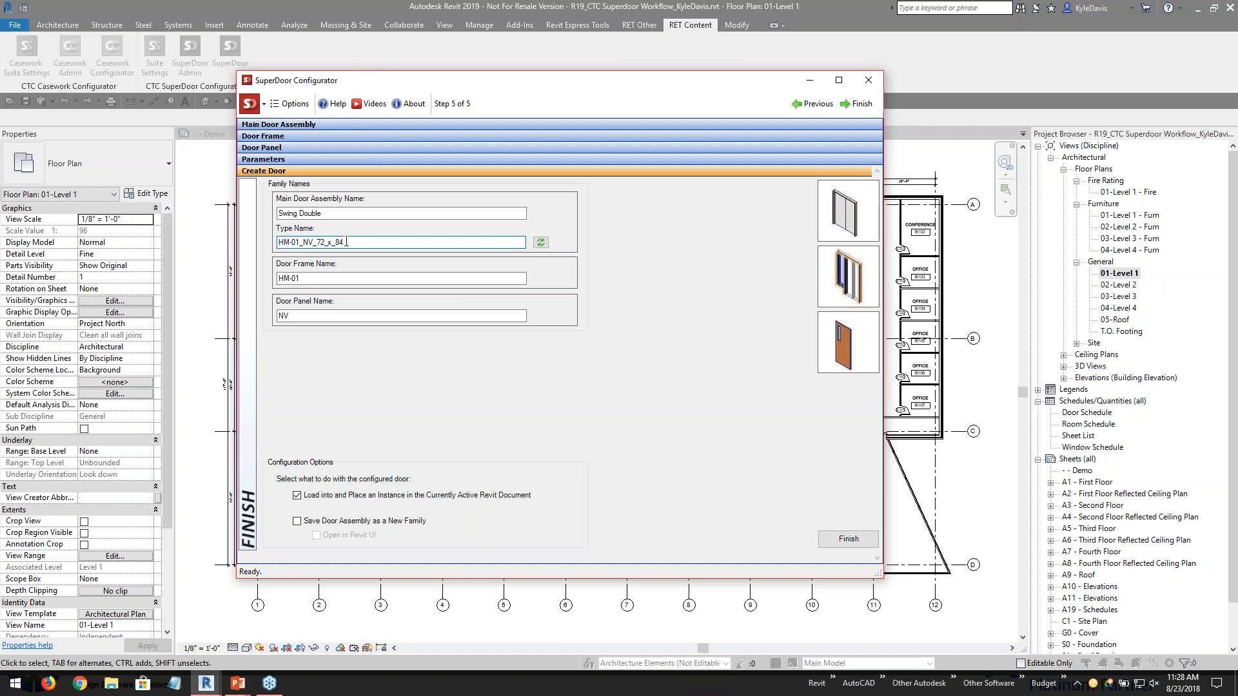
{"action": "left_click_drag", "start_coordinate": [348, 242], "coordinate": [268, 233]}
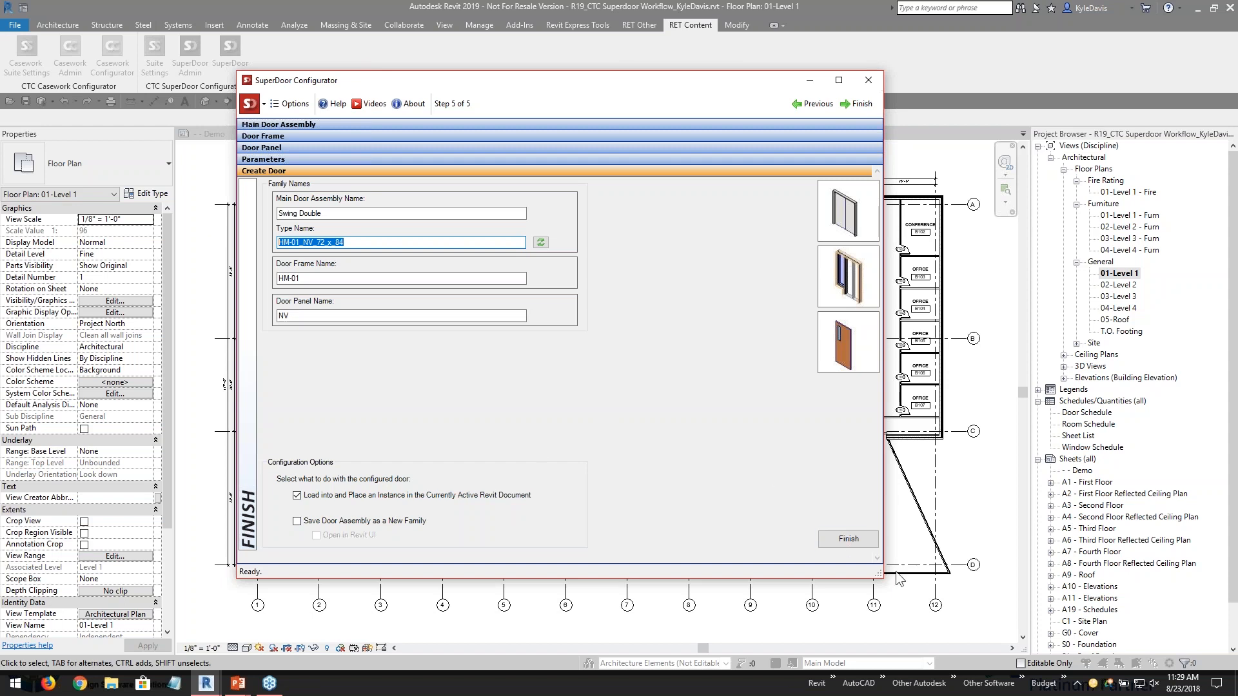
{"action": "left_click", "coordinate": [849, 539]}
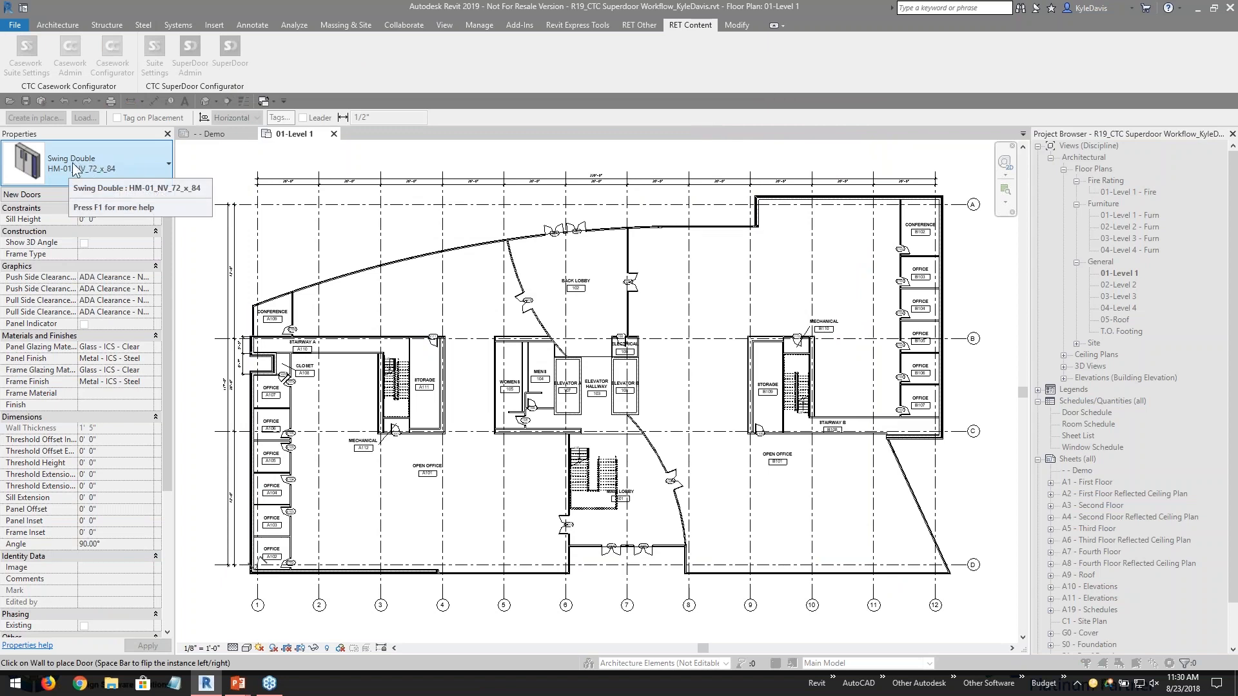
- Check the Swing Double types and place an HM-01_NV_72_x_84 door in the main lobby wall beside the stair, just above door A101A
{"action": "left_click", "coordinate": [95, 173]}
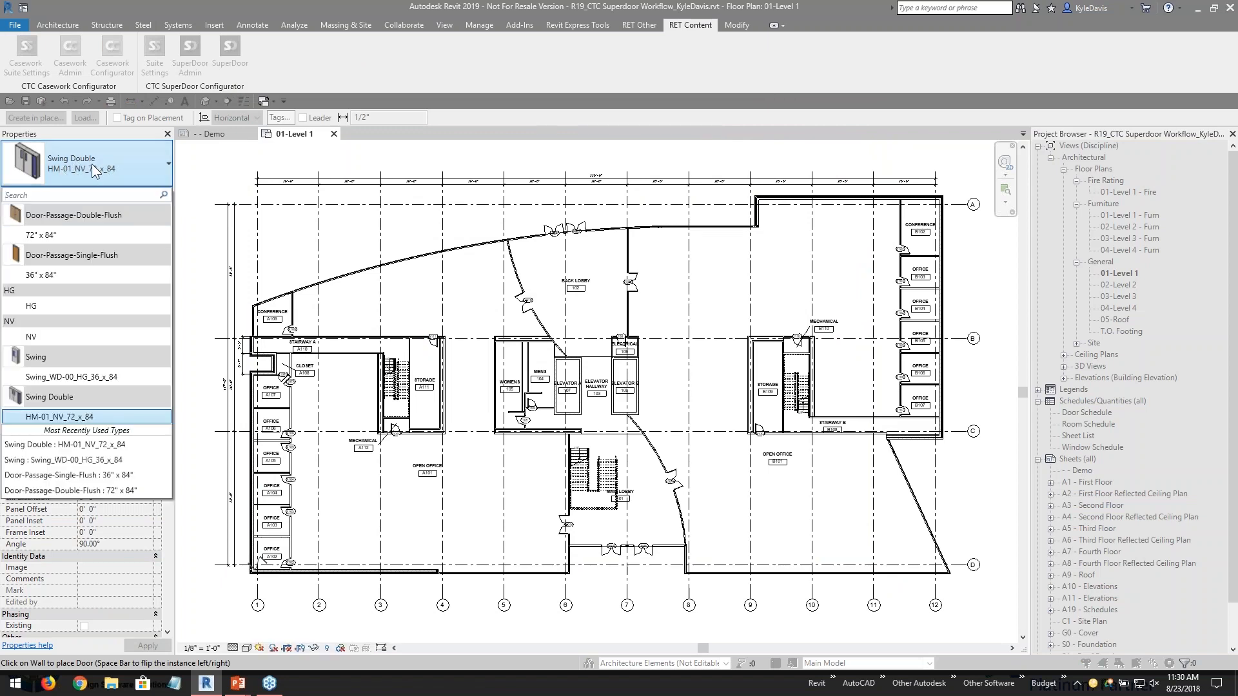
{"action": "left_click", "coordinate": [432, 57]}
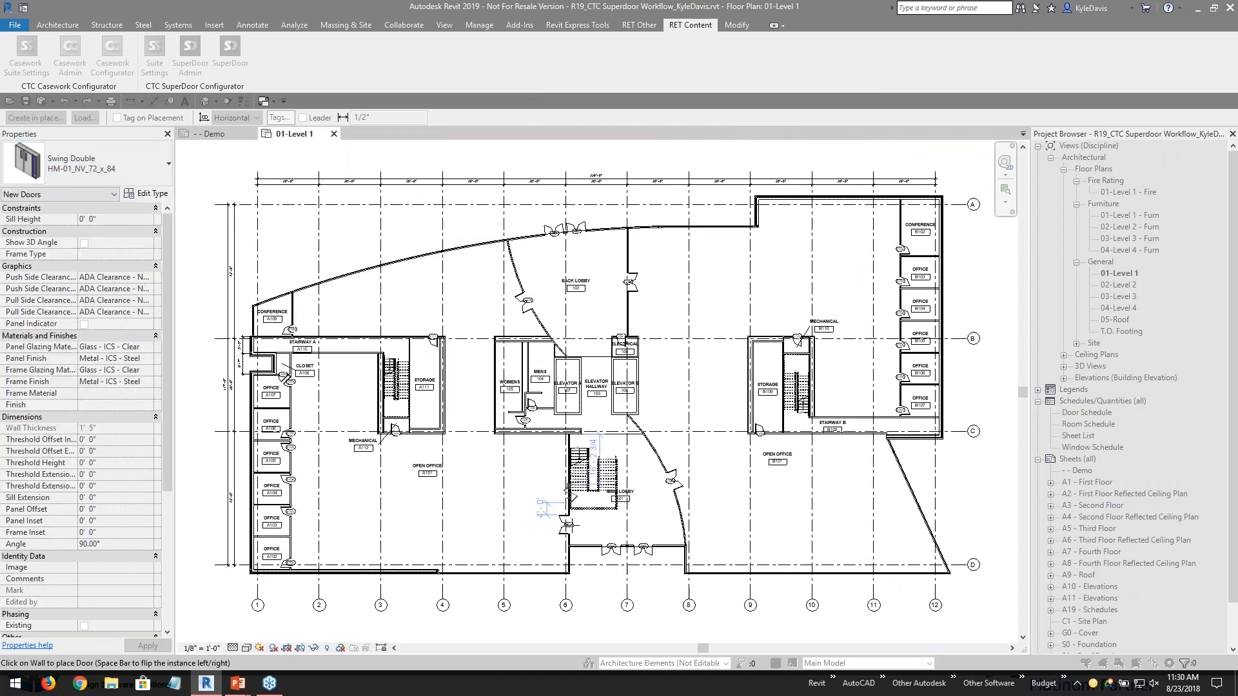
{"action": "scroll", "coordinate": [573, 526], "scroll_direction": "up", "scroll_amount": 3}
{"action": "scroll", "coordinate": [563, 524], "scroll_direction": "up", "scroll_amount": 2}
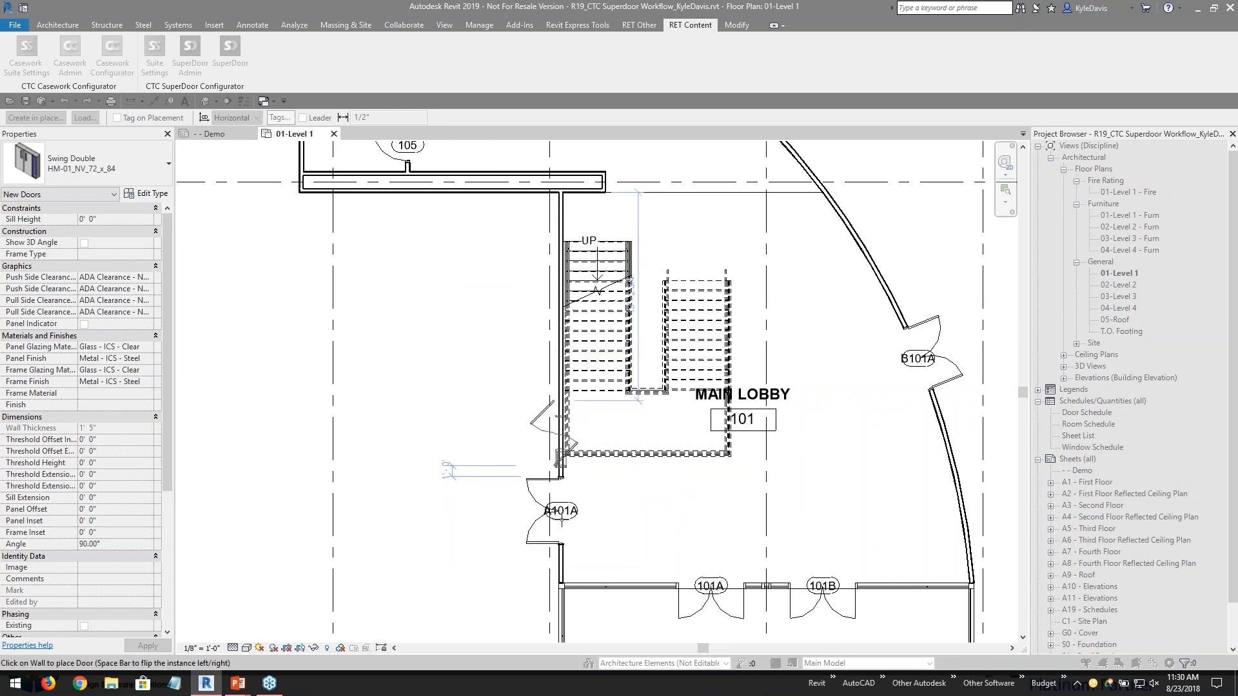
{"action": "left_click", "coordinate": [557, 495]}
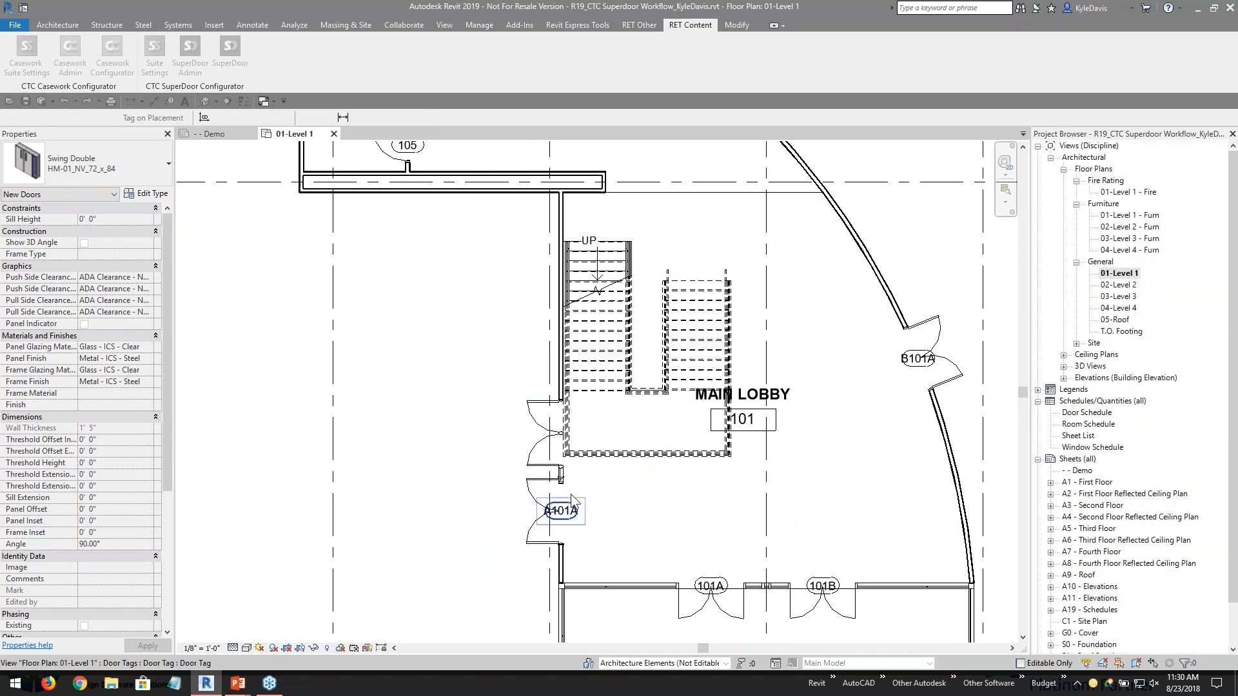
- Delete the existing double door A101A from the main lobby wall
{"action": "middle_click_drag", "start_coordinate": [565, 469], "coordinate": [473, 373]}
{"action": "scroll", "coordinate": [473, 373], "scroll_direction": "up", "scroll_amount": 2}
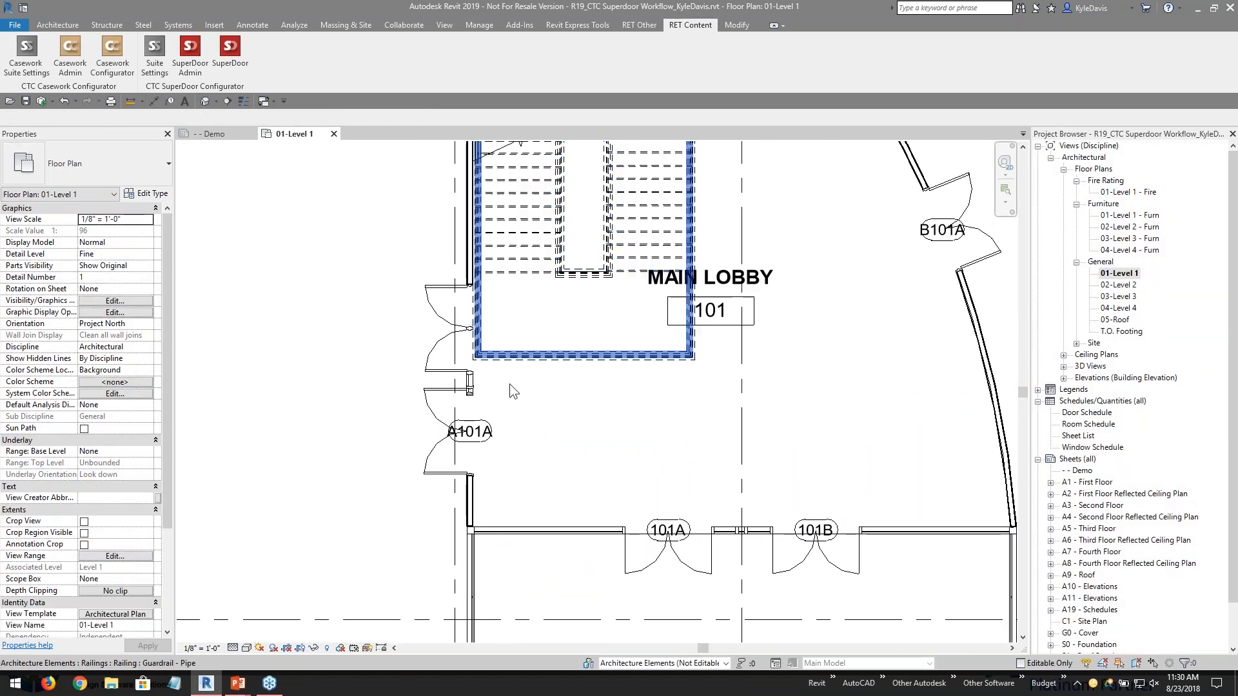
{"action": "left_click", "coordinate": [436, 431]}
{"action": "key", "text": "Delete"}
- Slide the new Swing Double door down the lobby wall to where the deleted door was and inspect its frame up close
{"action": "left_click", "coordinate": [447, 374]}
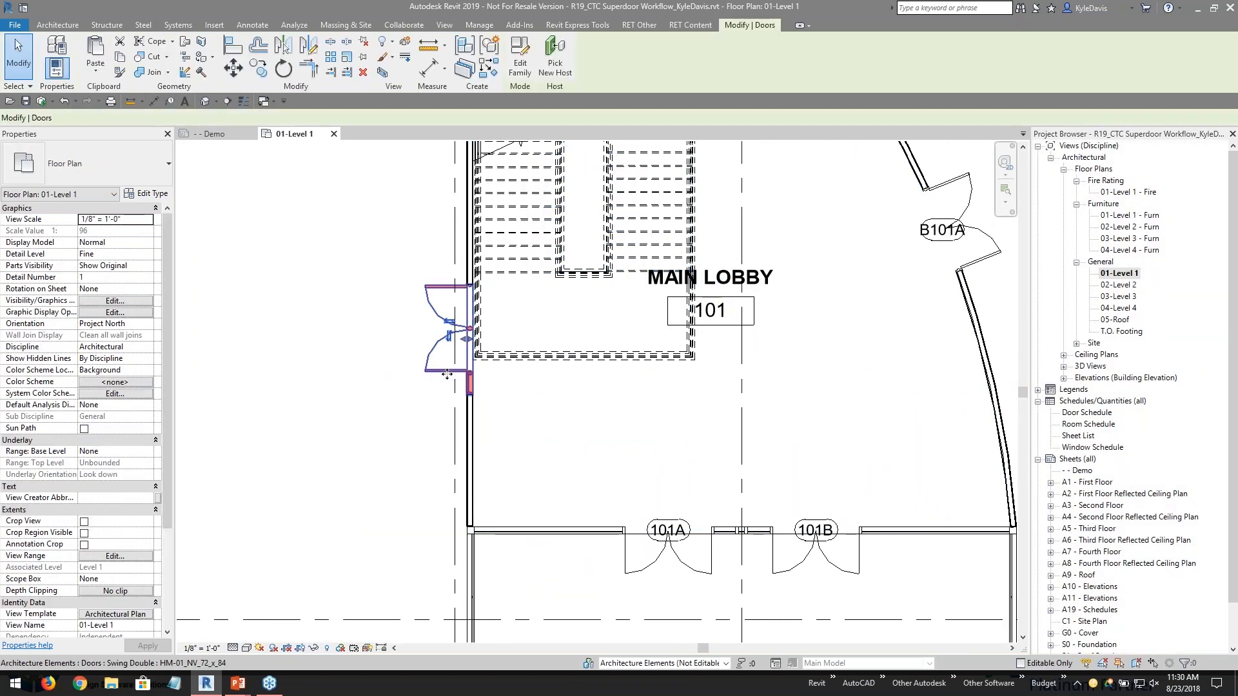
{"action": "left_click_drag", "start_coordinate": [447, 374], "coordinate": [447, 477]}
{"action": "middle_click_drag", "start_coordinate": [691, 449], "coordinate": [473, 467]}
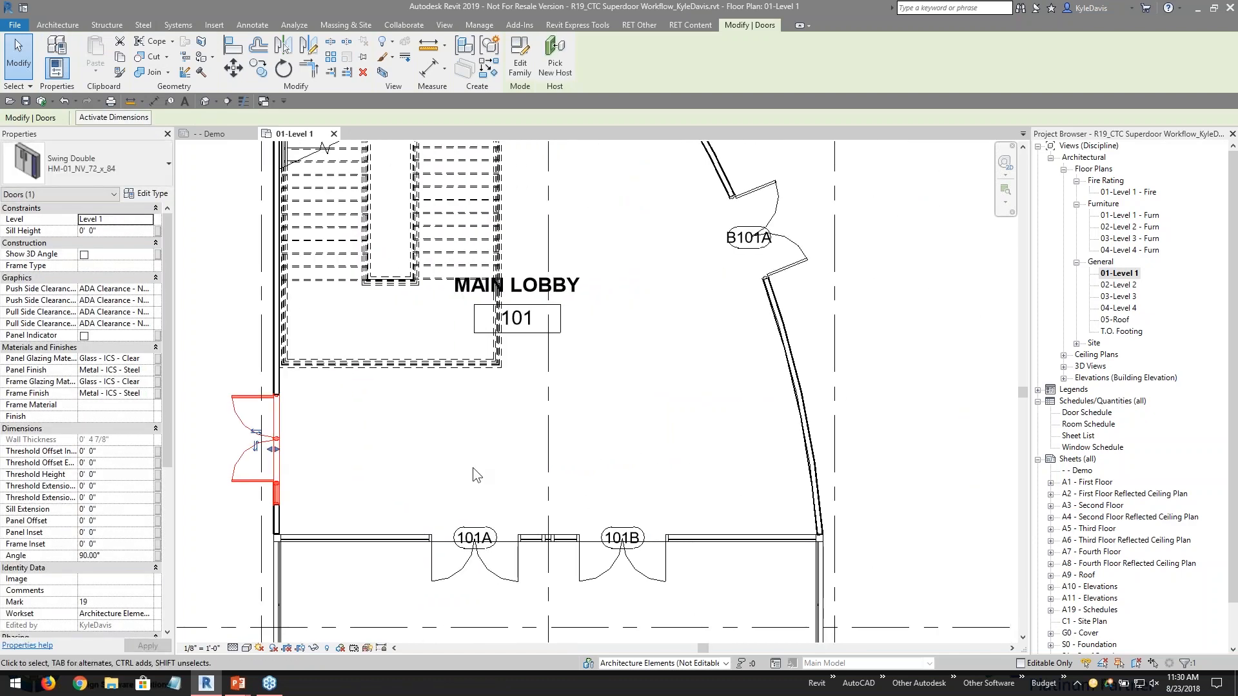
{"action": "left_click", "coordinate": [474, 467]}
{"action": "scroll", "coordinate": [268, 470], "scroll_direction": "up", "scroll_amount": 2}
{"action": "scroll", "coordinate": [358, 476], "scroll_direction": "up", "scroll_amount": 2}
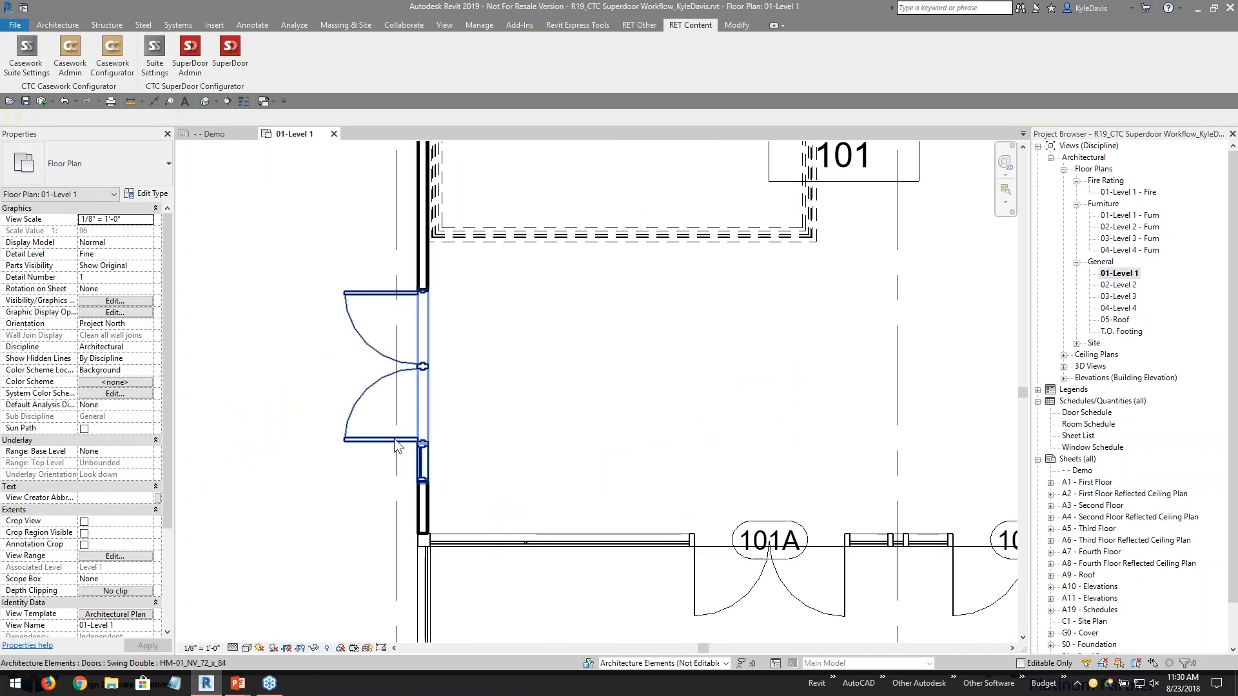
{"action": "scroll", "coordinate": [395, 439], "scroll_direction": "up", "scroll_amount": 2}
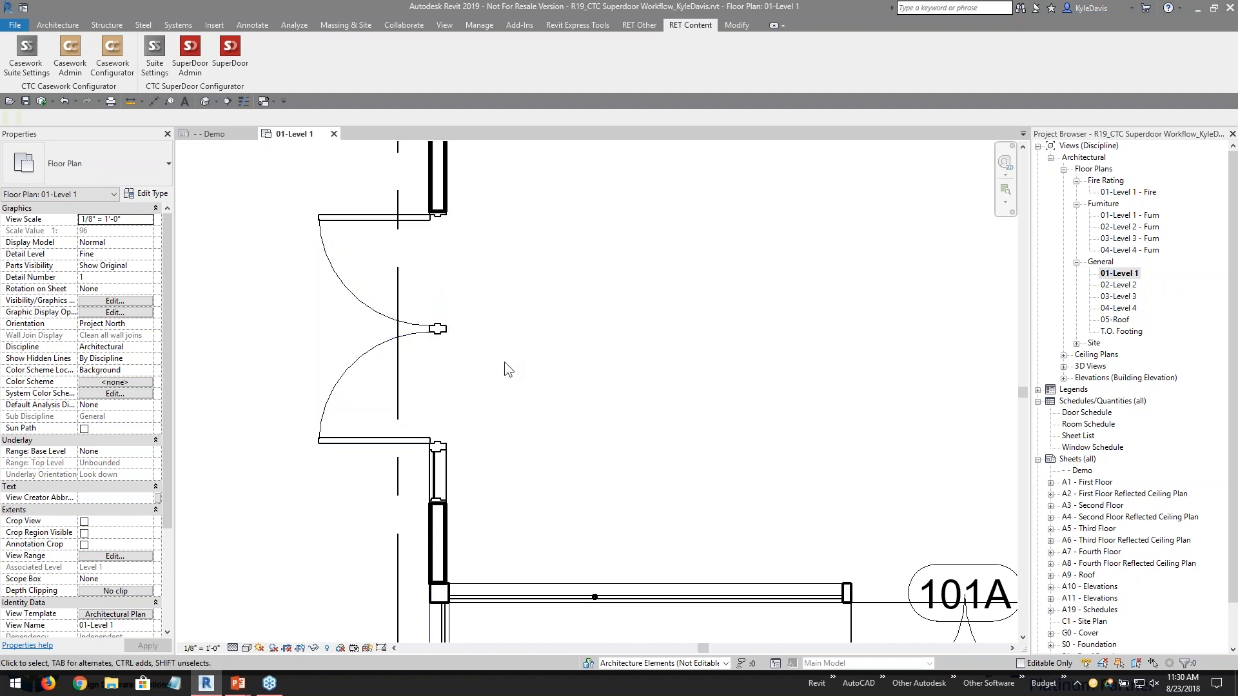
- Review the type properties of the Swing Double door in the straight lobby wall, leaving them unchanged
{"action": "scroll", "coordinate": [506, 365], "scroll_direction": "down", "scroll_amount": 1}
{"action": "scroll", "coordinate": [649, 375], "scroll_direction": "down", "scroll_amount": 3}
{"action": "middle_click_drag", "start_coordinate": [683, 381], "coordinate": [485, 407]}
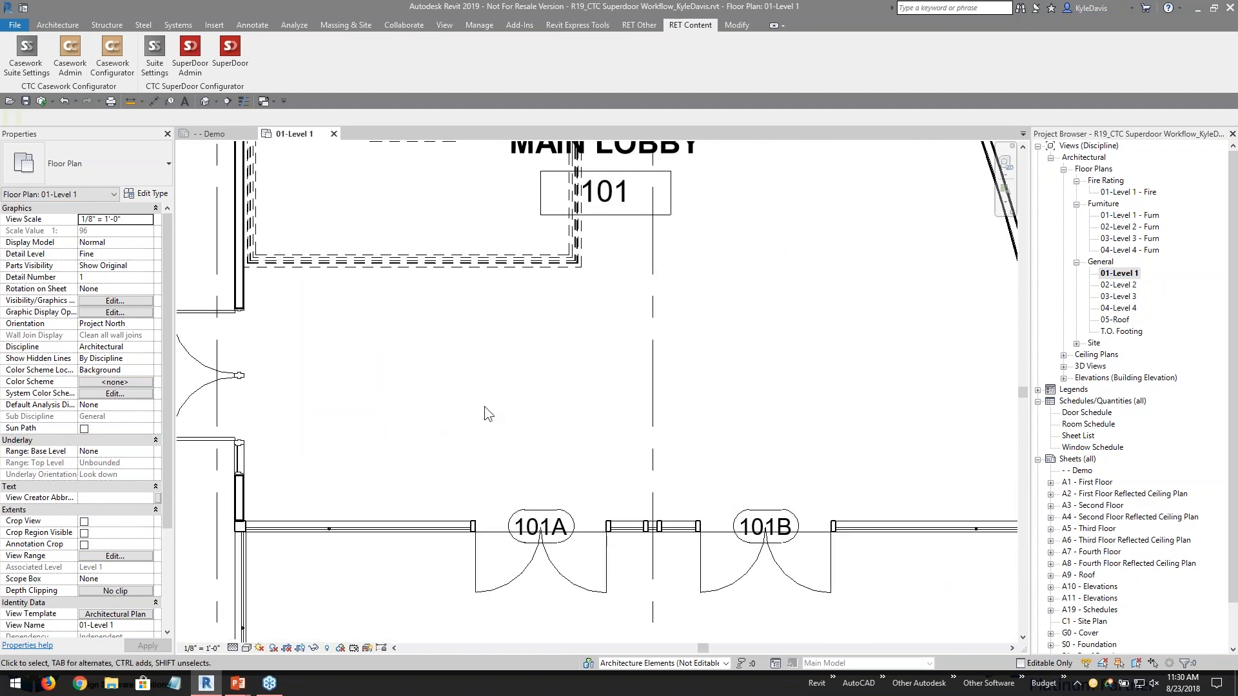
{"action": "scroll", "coordinate": [486, 407], "scroll_direction": "down", "scroll_amount": 3}
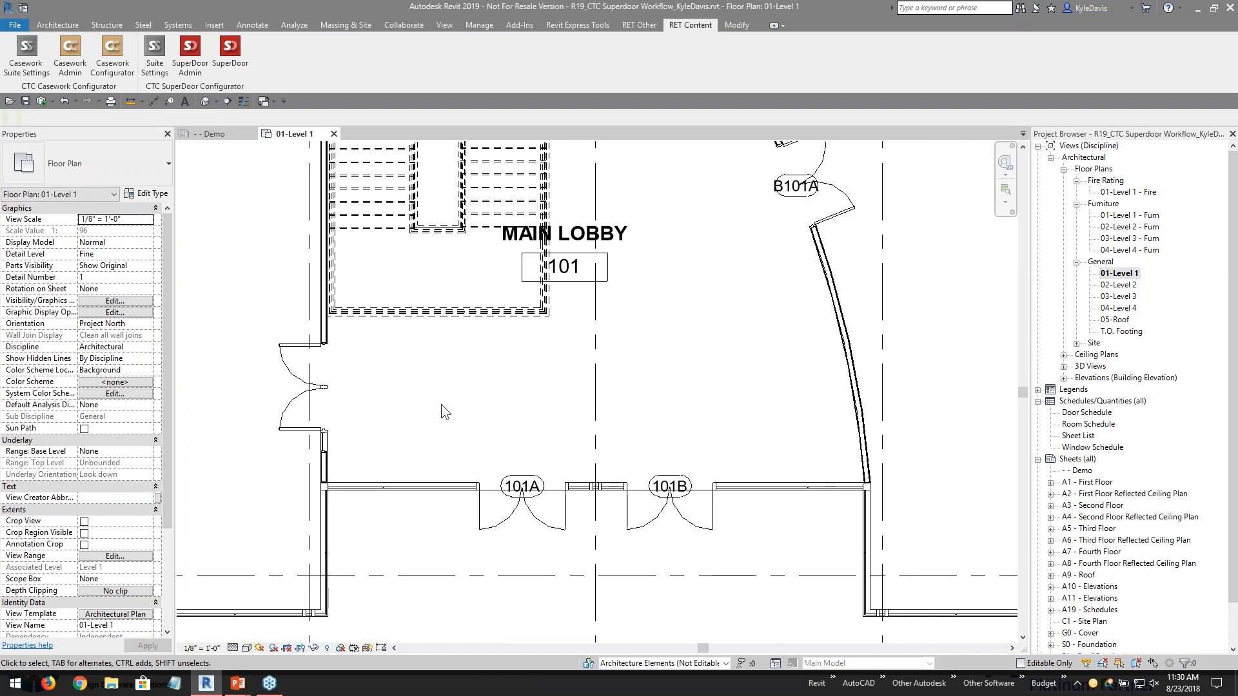
{"action": "left_click", "coordinate": [322, 390]}
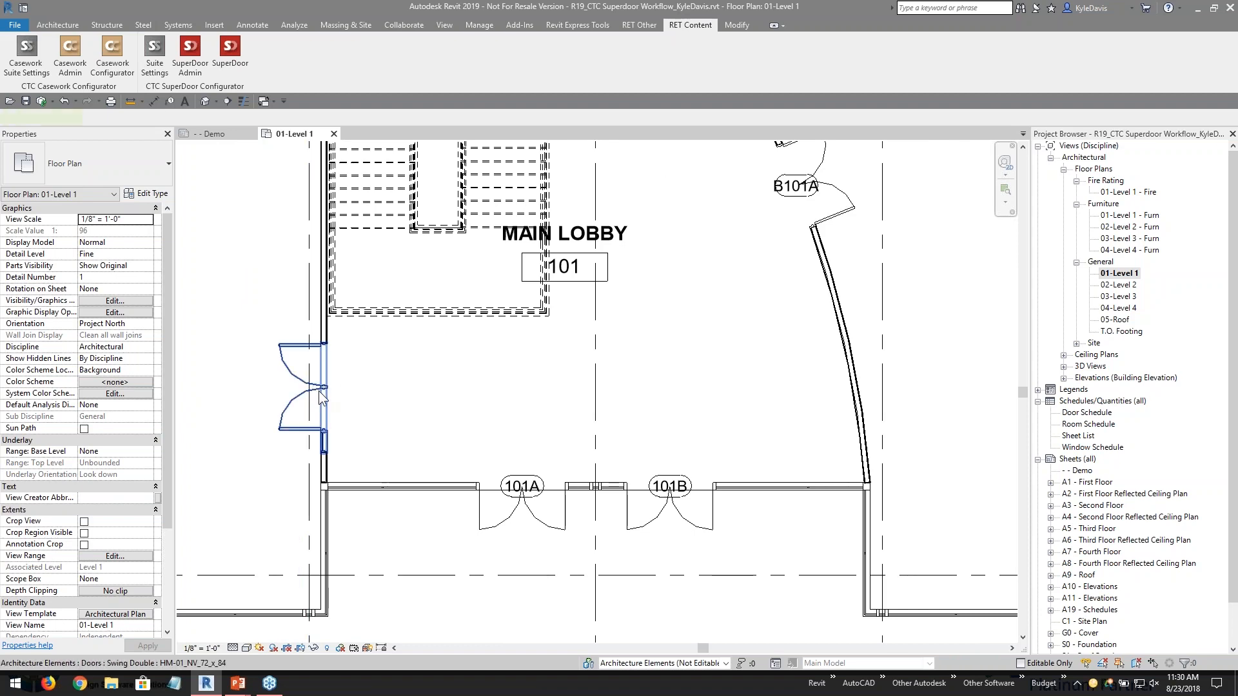
{"action": "left_click", "coordinate": [450, 397]}
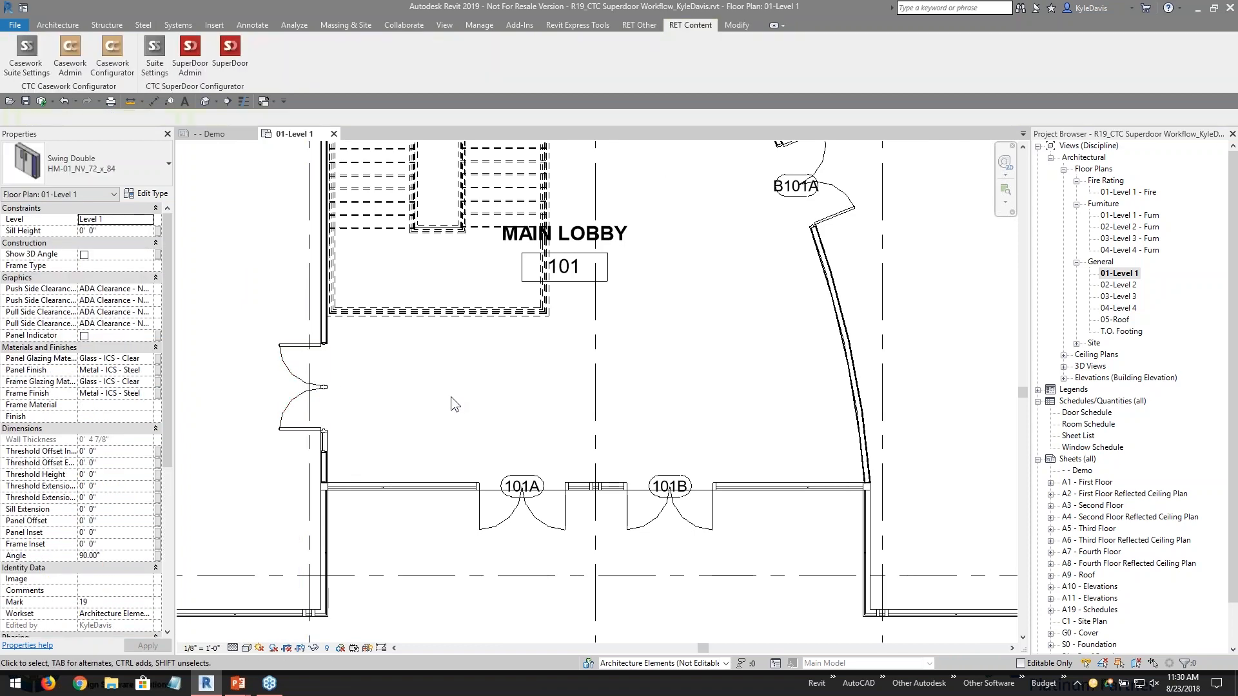
{"action": "left_click", "coordinate": [316, 396]}
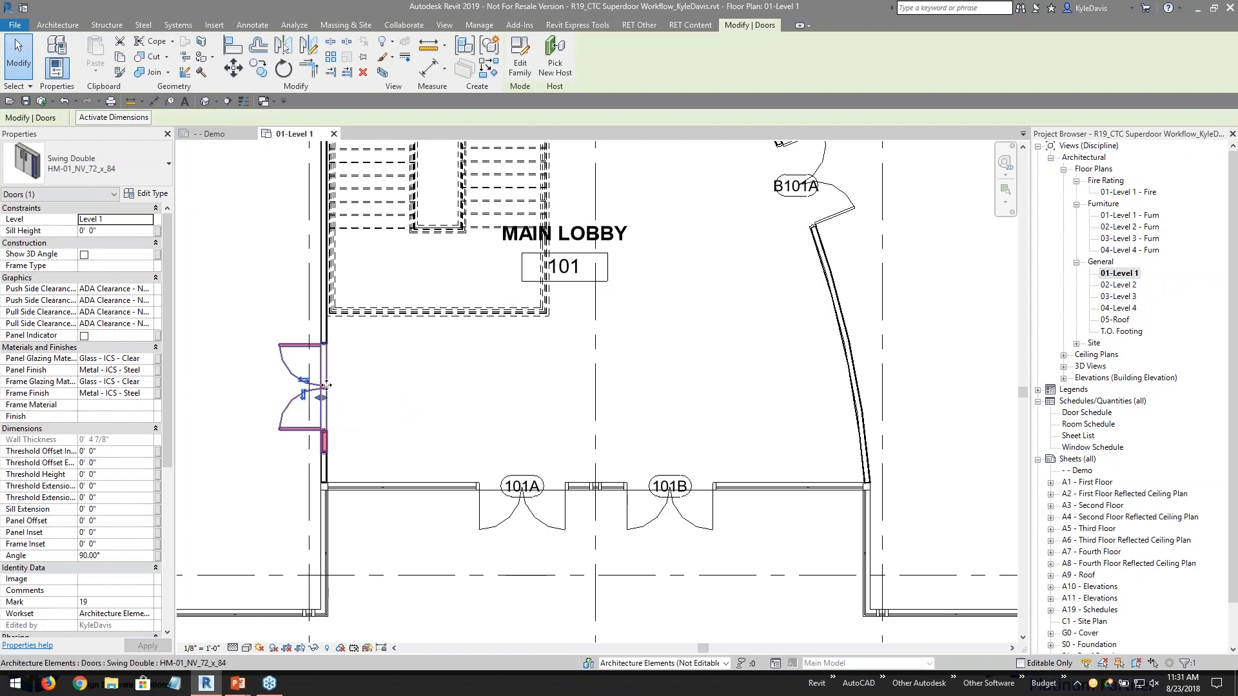
{"action": "left_click", "coordinate": [153, 196]}
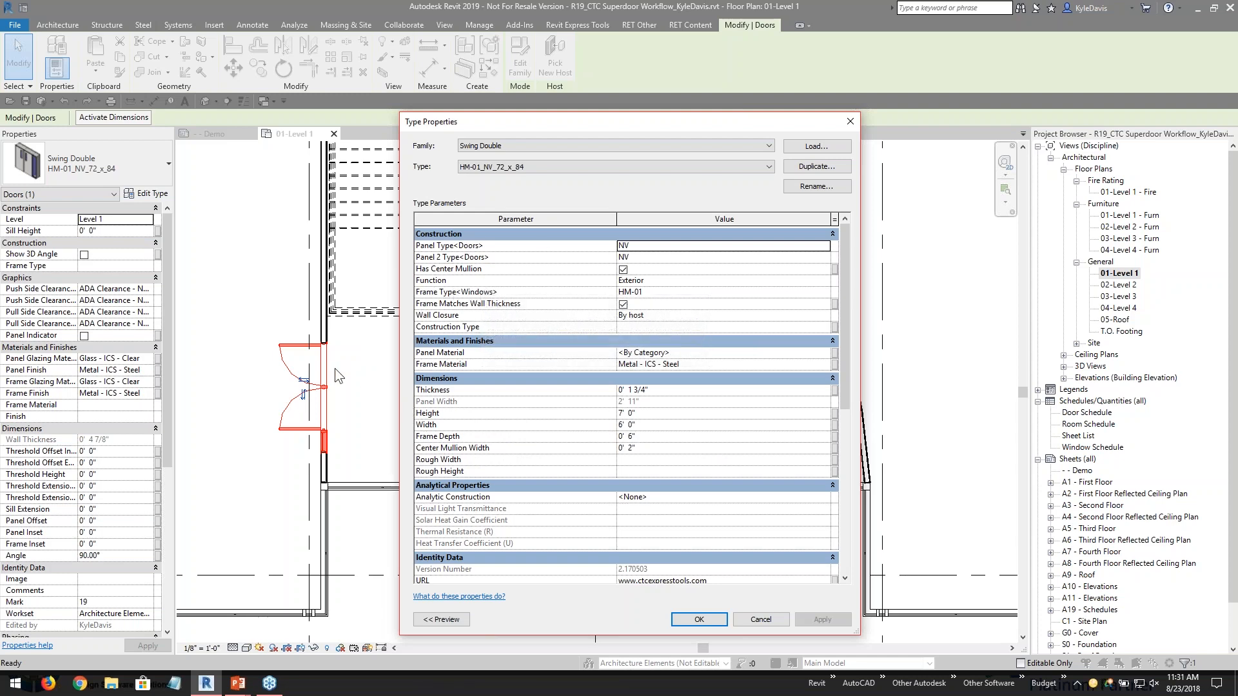
{"action": "left_click", "coordinate": [756, 618]}
{"action": "left_click", "coordinate": [401, 388]}
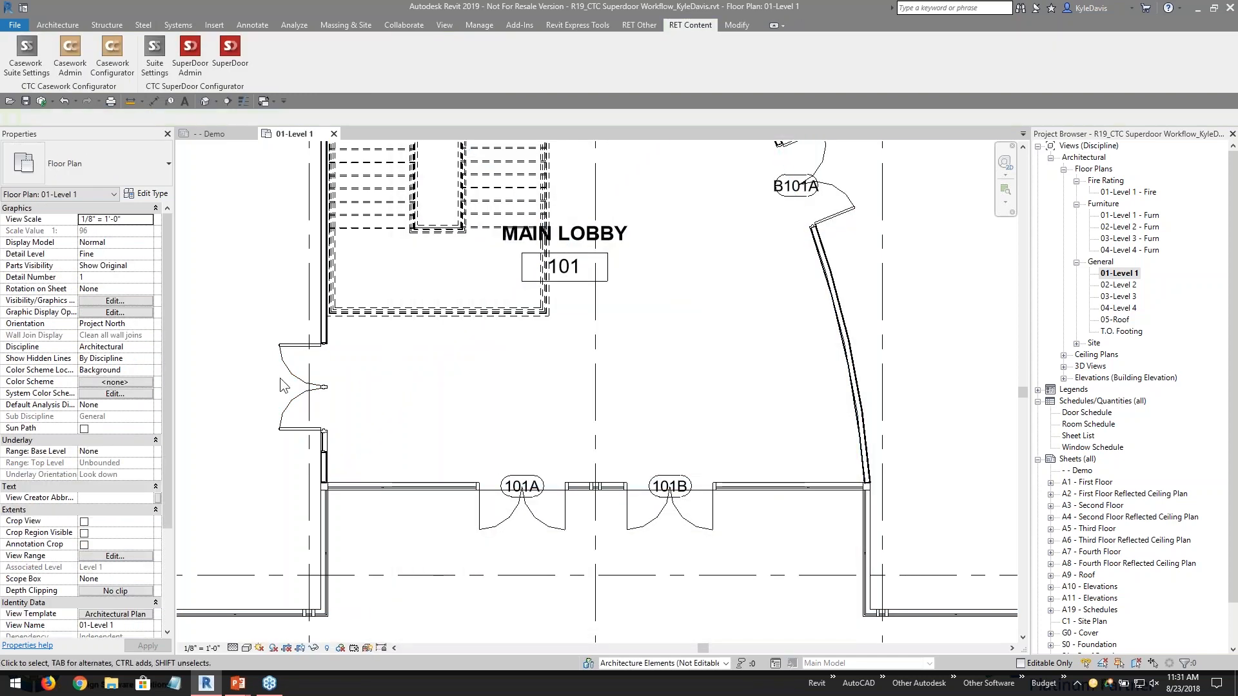
- Start a new SuperDoor configuration using the Swing Double main door assembly
{"action": "middle_click", "coordinate": [453, 305]}
{"action": "middle_click", "coordinate": [453, 305]}
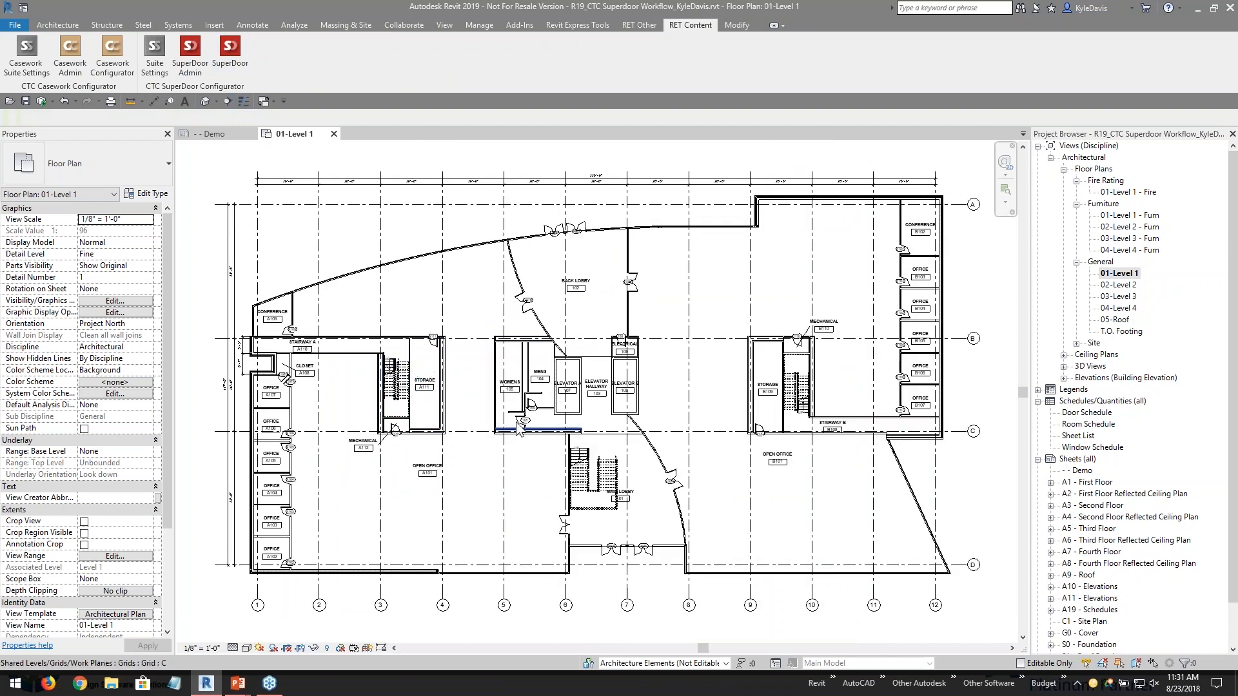
{"action": "scroll", "coordinate": [671, 502], "scroll_direction": "up", "scroll_amount": 4}
{"action": "middle_click_drag", "start_coordinate": [671, 496], "coordinate": [534, 476]}
{"action": "scroll", "coordinate": [525, 477], "scroll_direction": "up", "scroll_amount": 1}
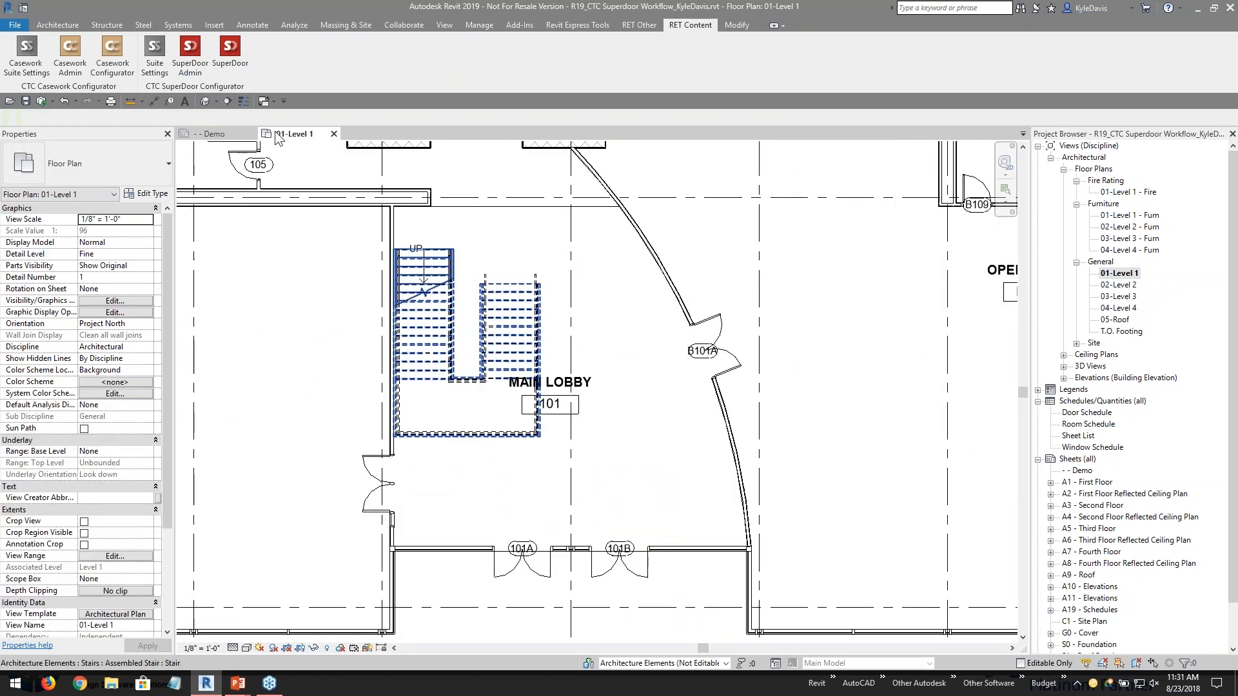
{"action": "left_click", "coordinate": [231, 58]}
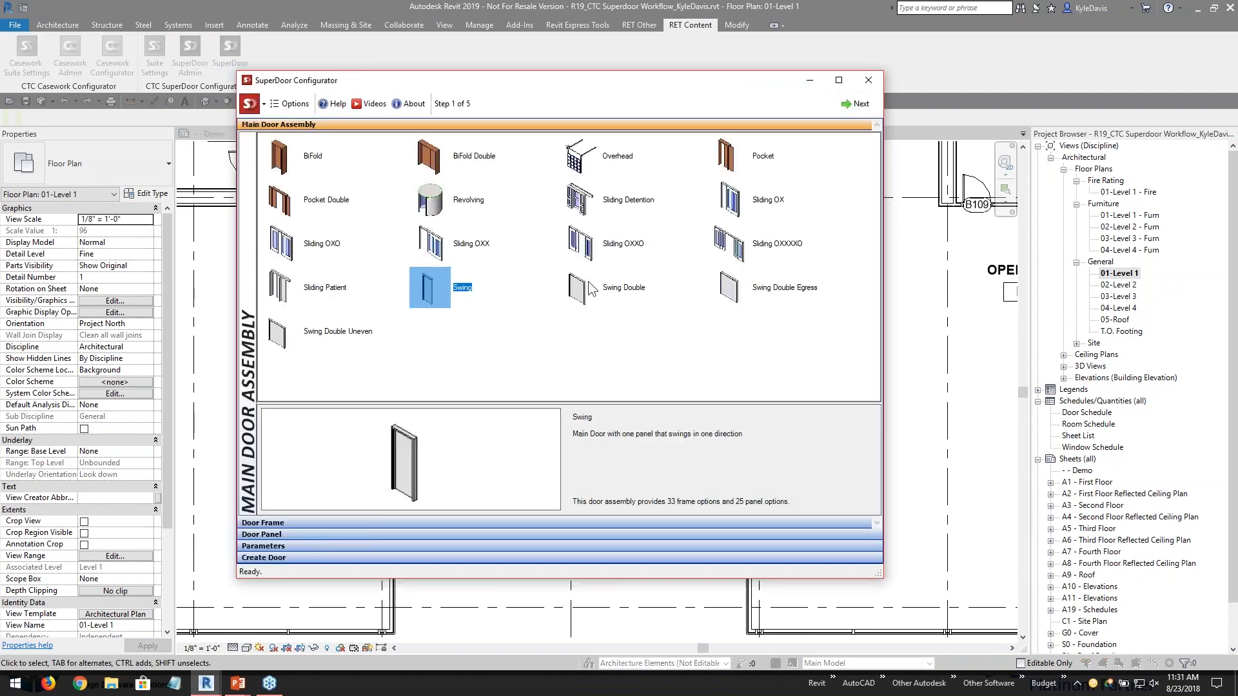
{"action": "left_click", "coordinate": [590, 291]}
{"action": "double_click", "coordinate": [589, 285]}
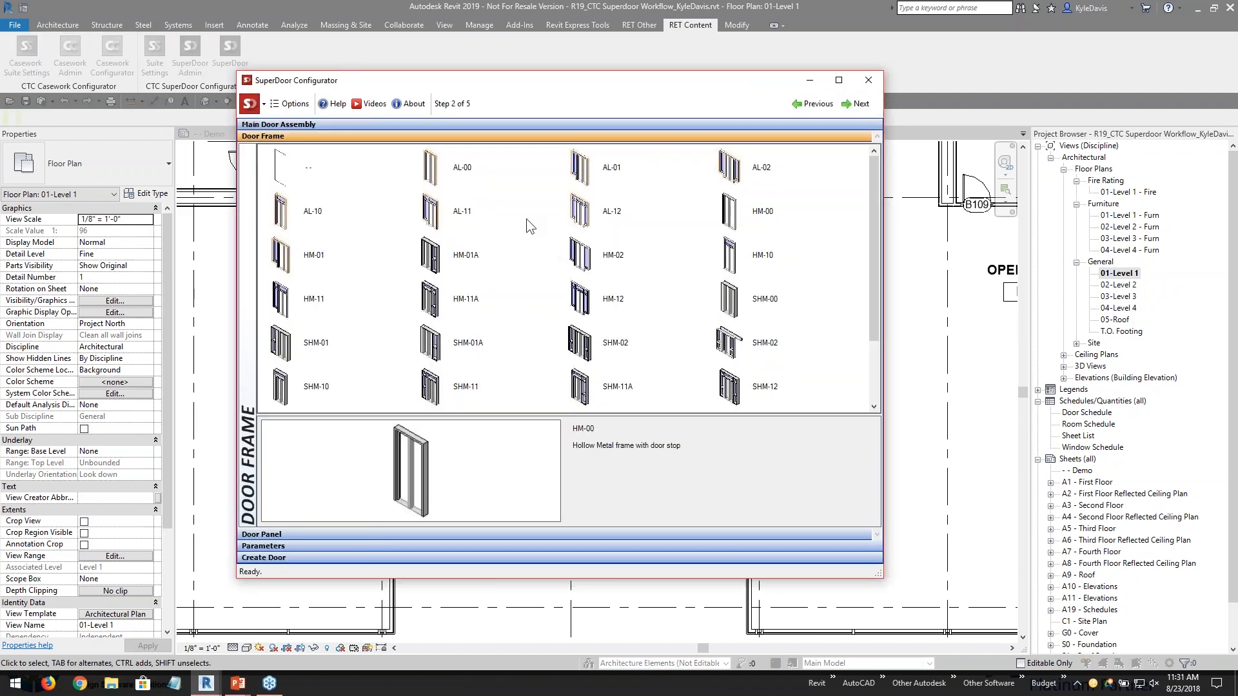
- Choose the HM-00 door frame and the FG door panel for the double door
{"action": "left_click", "coordinate": [737, 214]}
{"action": "double_click", "coordinate": [736, 216]}
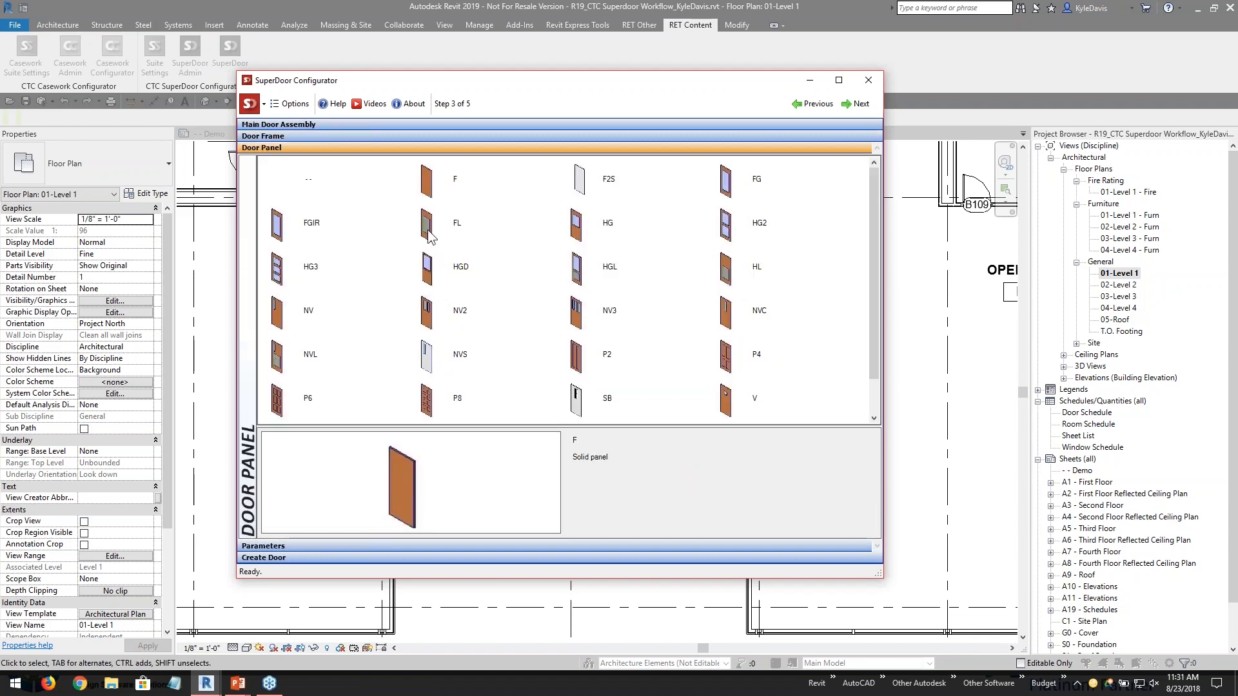
{"action": "double_click", "coordinate": [277, 312]}
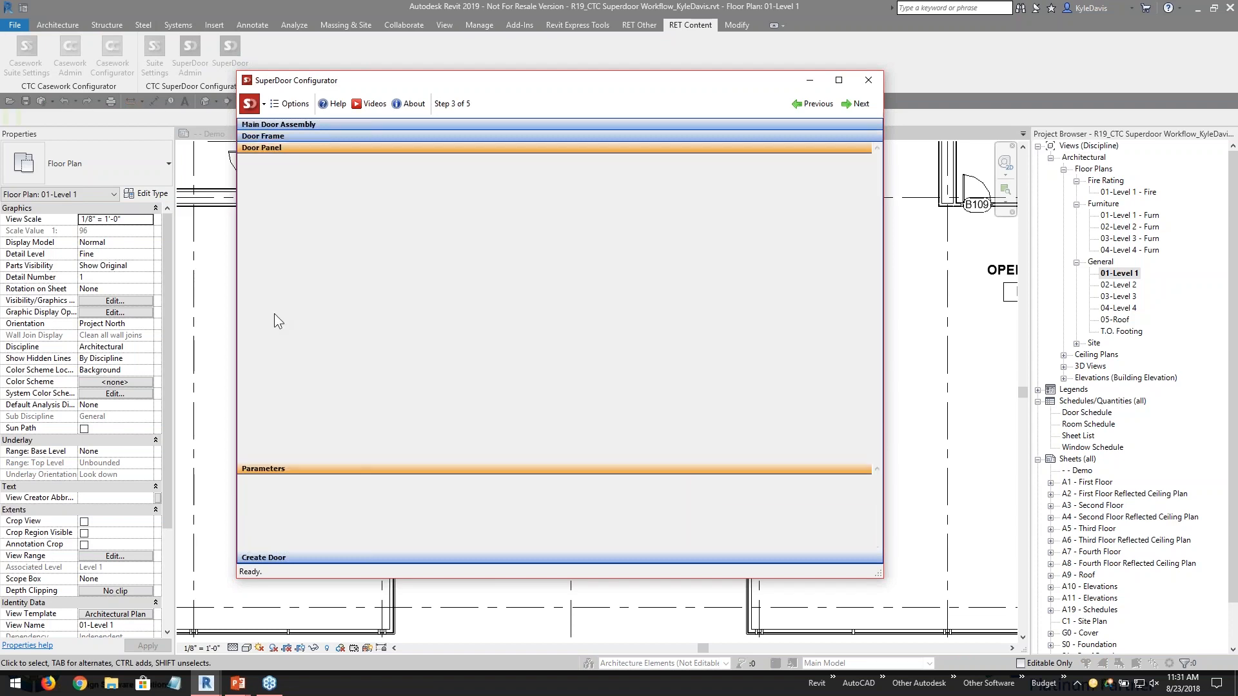
{"action": "left_click", "coordinate": [284, 148]}
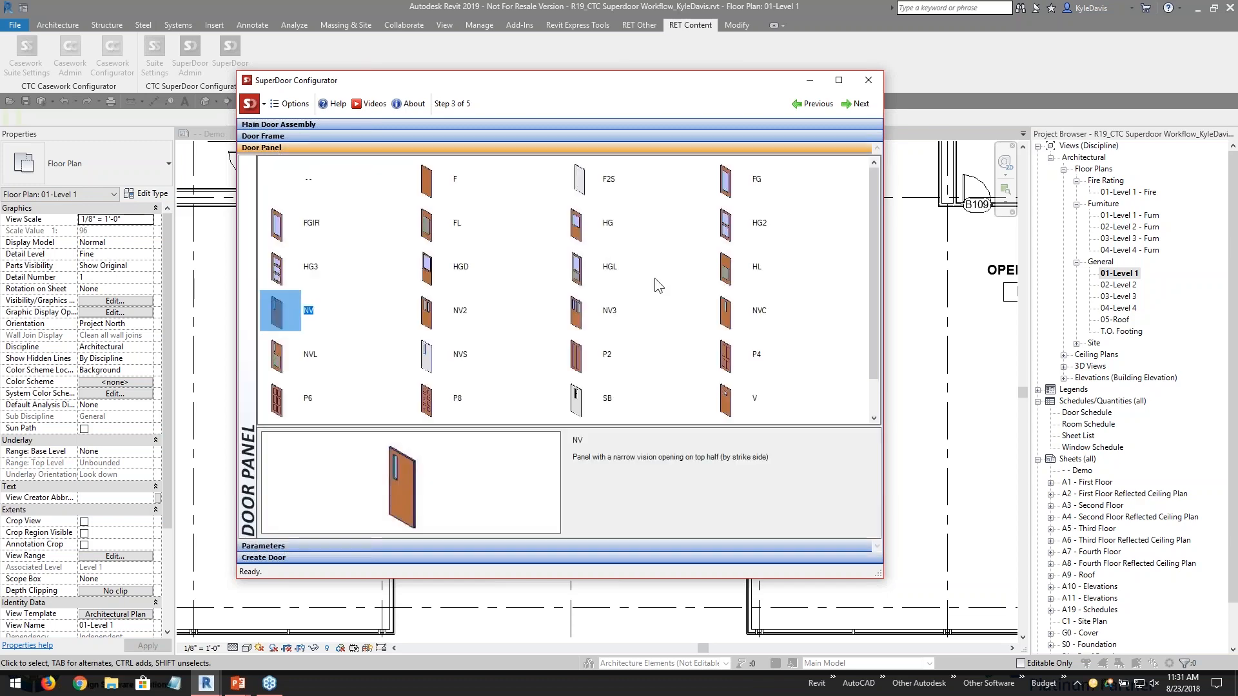
{"action": "left_click", "coordinate": [729, 183]}
{"action": "double_click", "coordinate": [729, 185]}
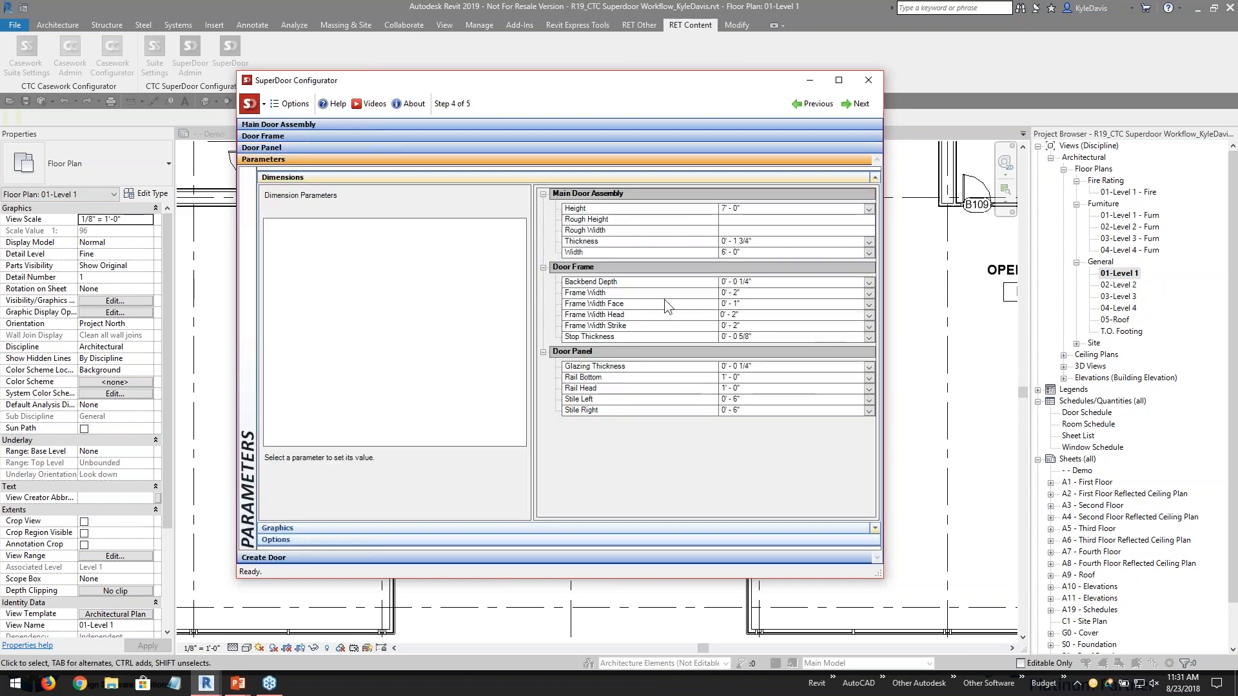
- Check the new door's assembly and type names and finish the configuration to load it into the active project
{"action": "left_click", "coordinate": [345, 558]}
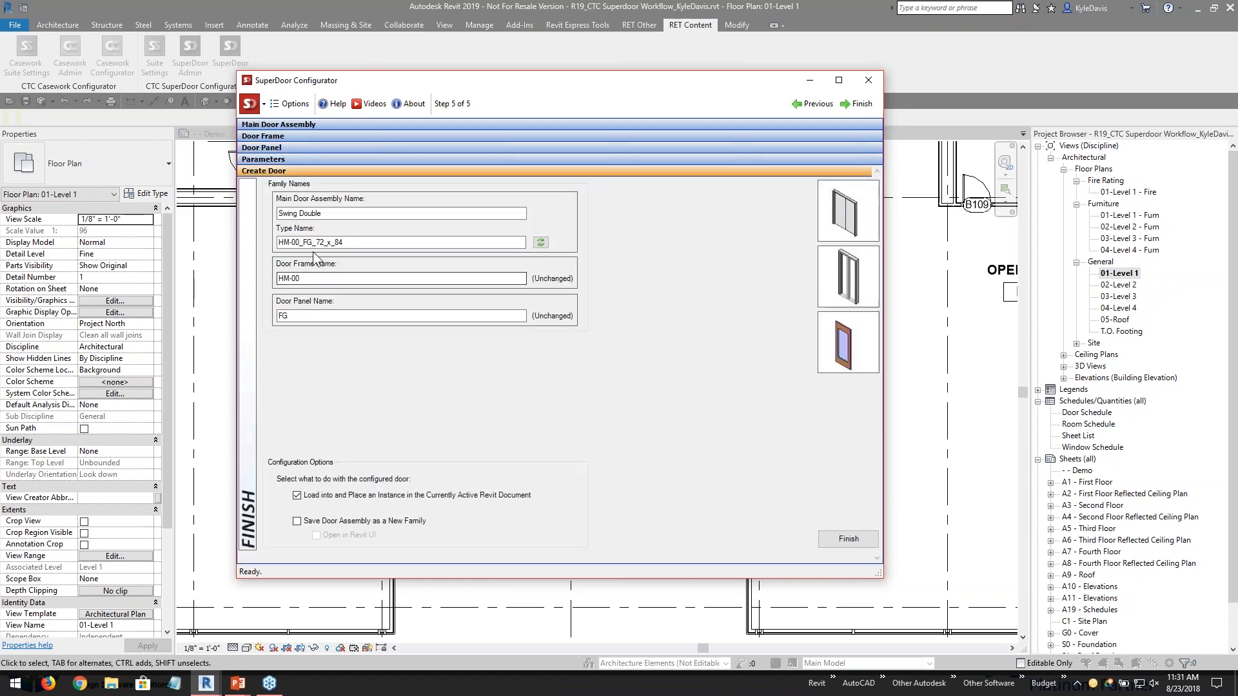
{"action": "left_click_drag", "start_coordinate": [519, 243], "coordinate": [279, 242]}
{"action": "left_click_drag", "start_coordinate": [333, 213], "coordinate": [262, 224]}
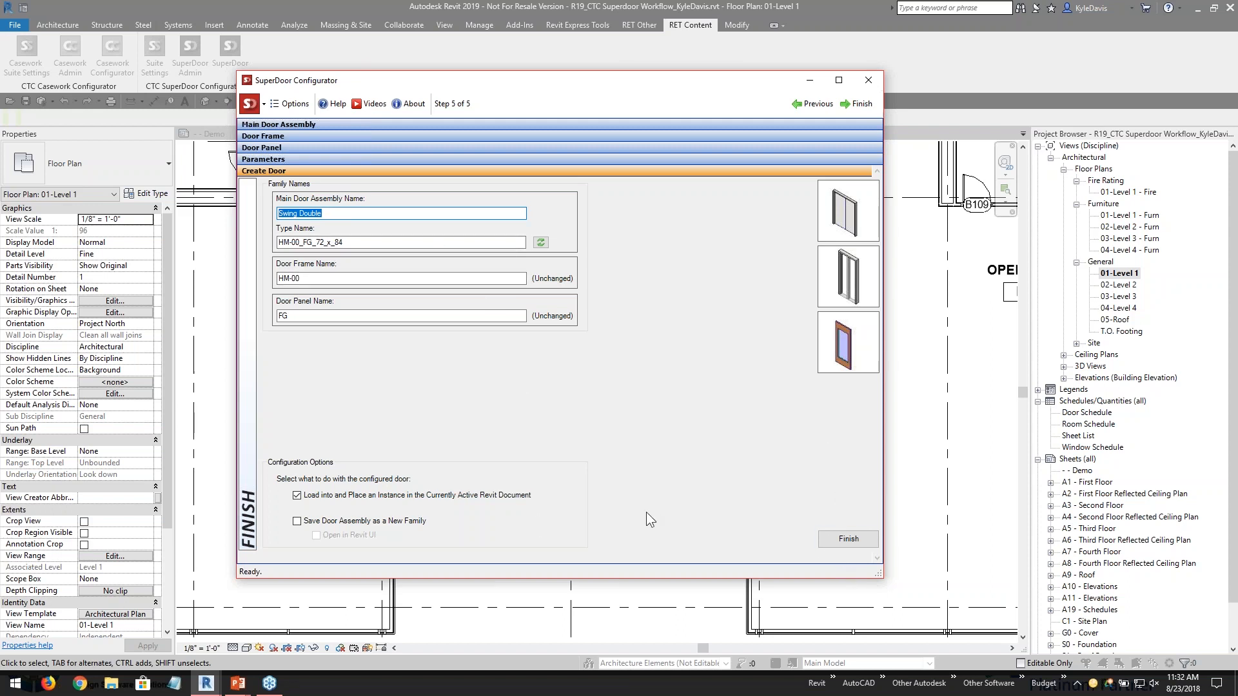
{"action": "left_click", "coordinate": [845, 540]}
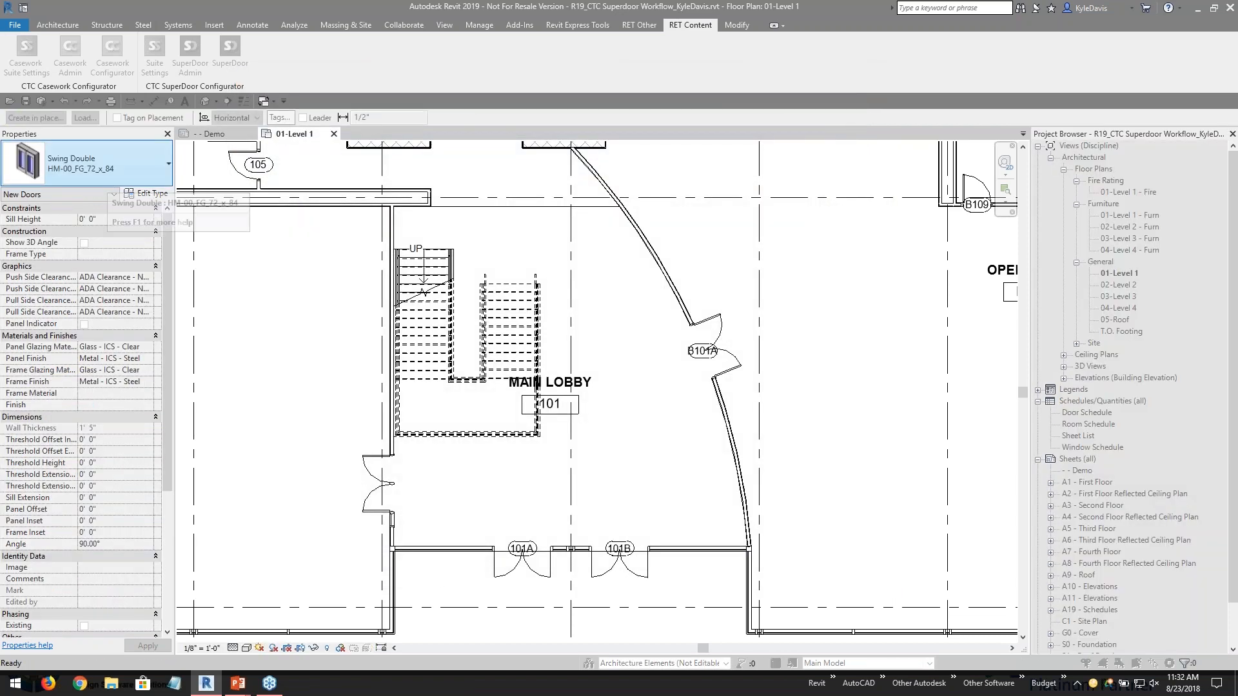
- Place a Swing Double HM-00_FG_72_x_84 door in the curved main lobby wall, just above door B101A
{"action": "left_click", "coordinate": [106, 179]}
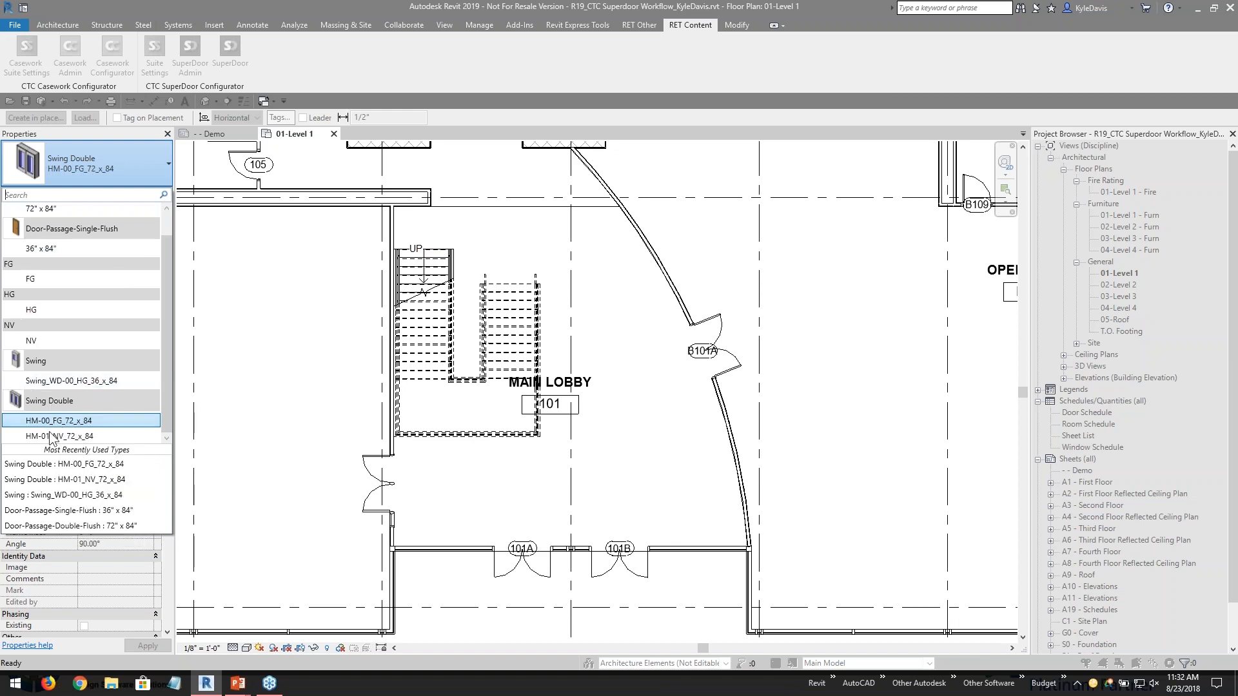
{"action": "left_click", "coordinate": [75, 423]}
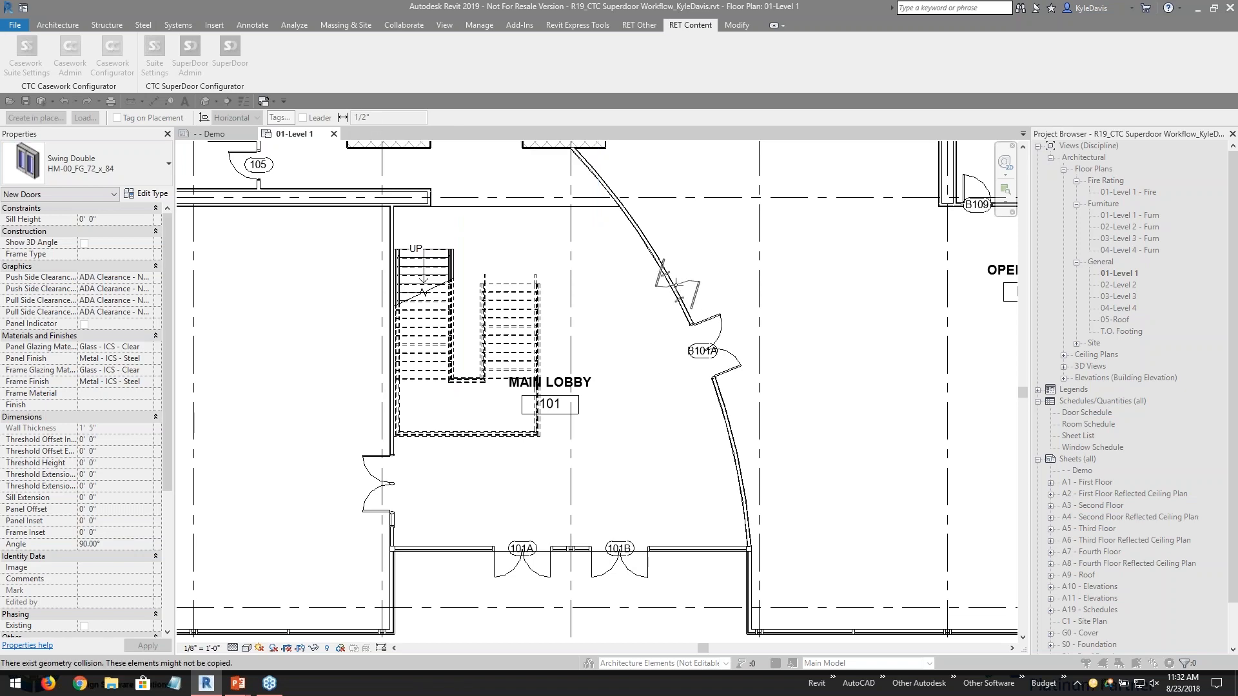
{"action": "scroll", "coordinate": [680, 283], "scroll_direction": "up", "scroll_amount": 1}
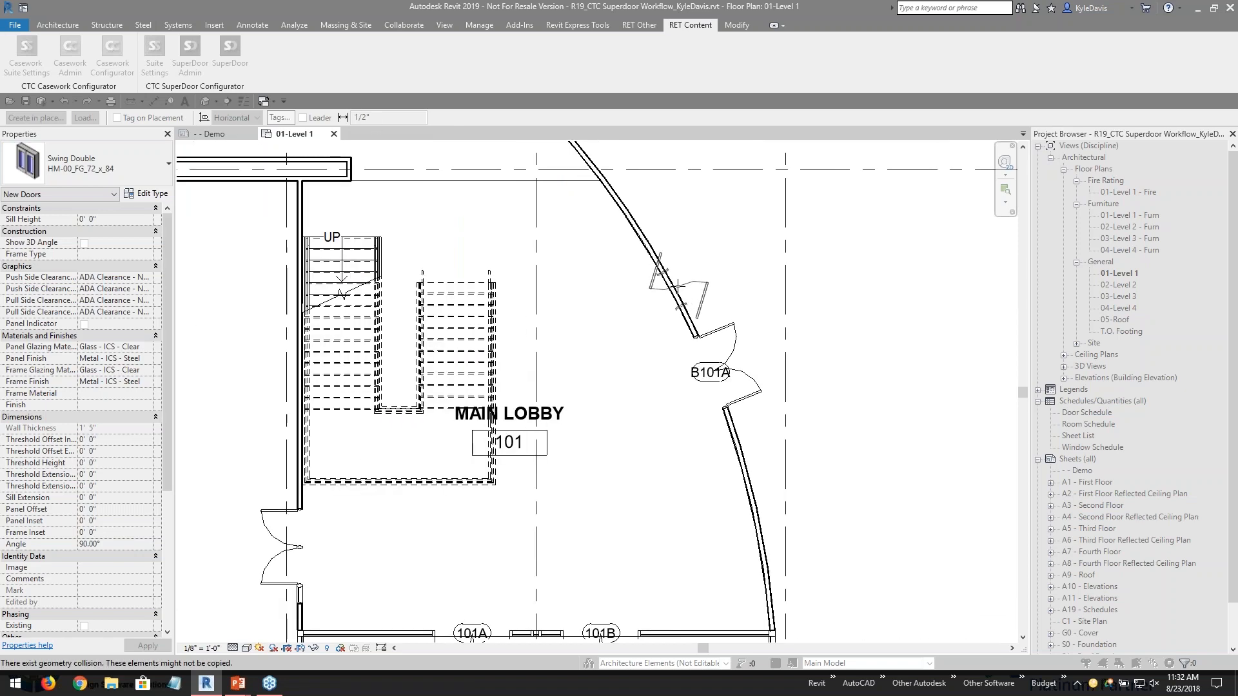
{"action": "left_click", "coordinate": [756, 339]}
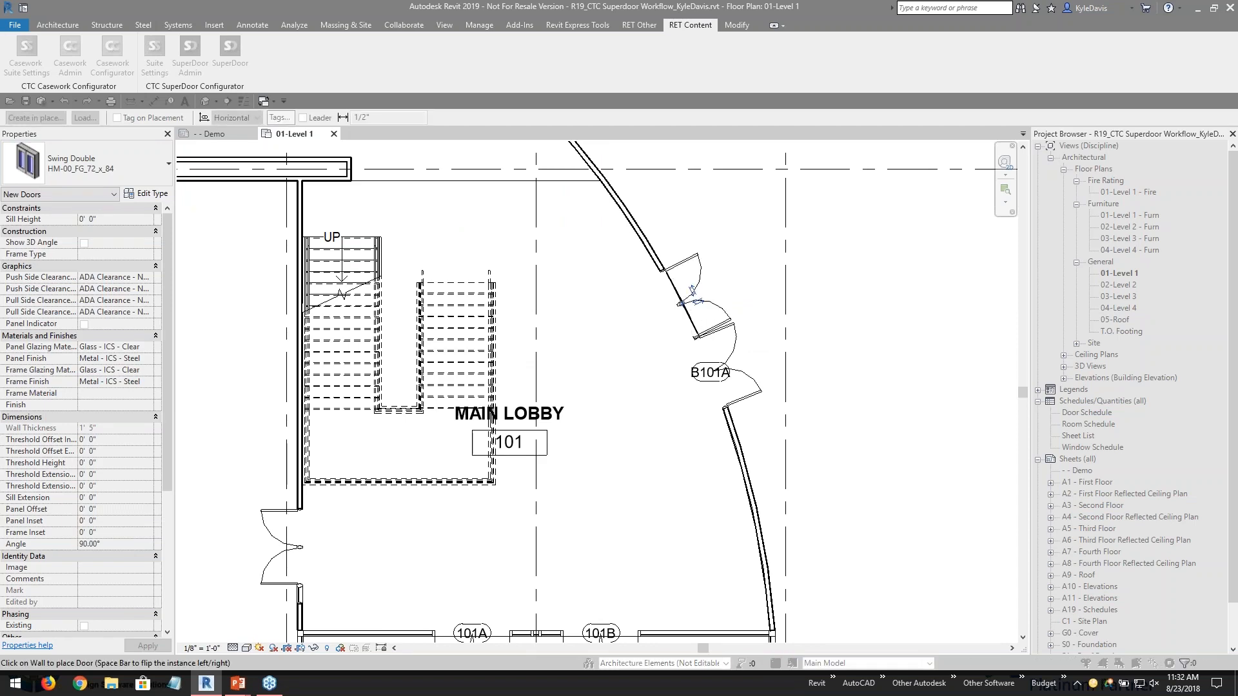
{"action": "key", "text": "Escape"}
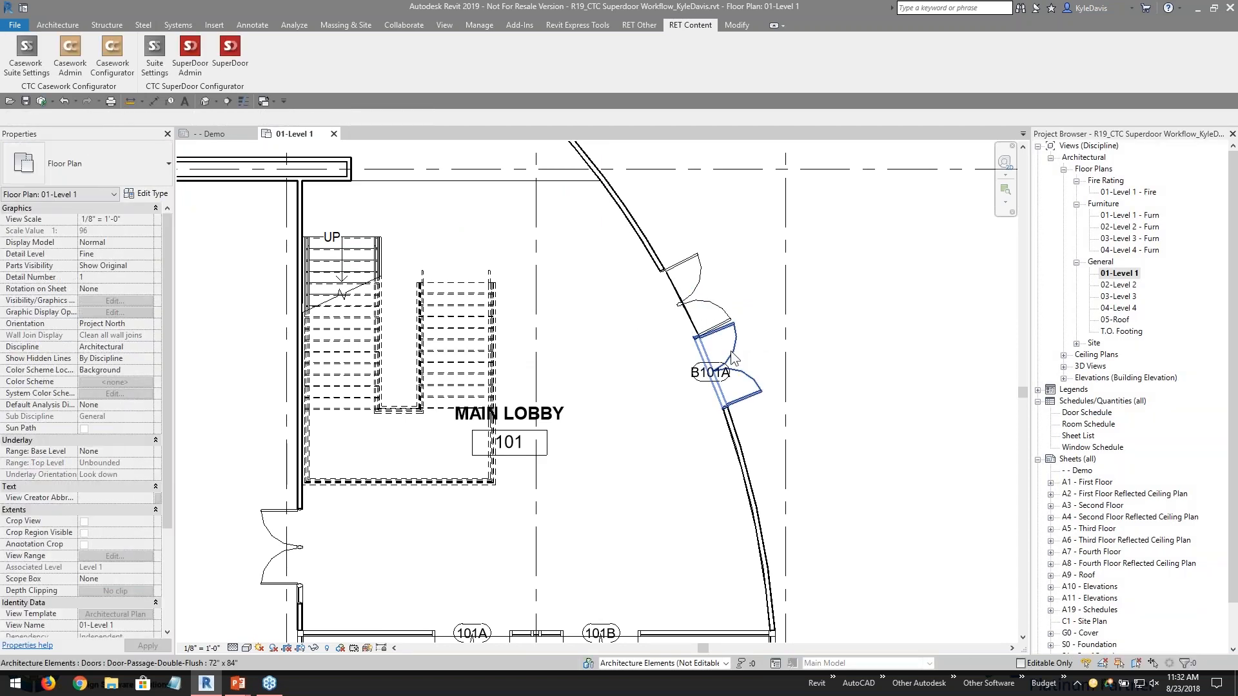
- Delete the existing double door B101A from the curved lobby wall and check the remaining door
{"action": "left_click", "coordinate": [714, 330]}
{"action": "scroll", "coordinate": [727, 329], "scroll_direction": "up", "scroll_amount": 2}
{"action": "scroll", "coordinate": [698, 373], "scroll_direction": "up", "scroll_amount": 2}
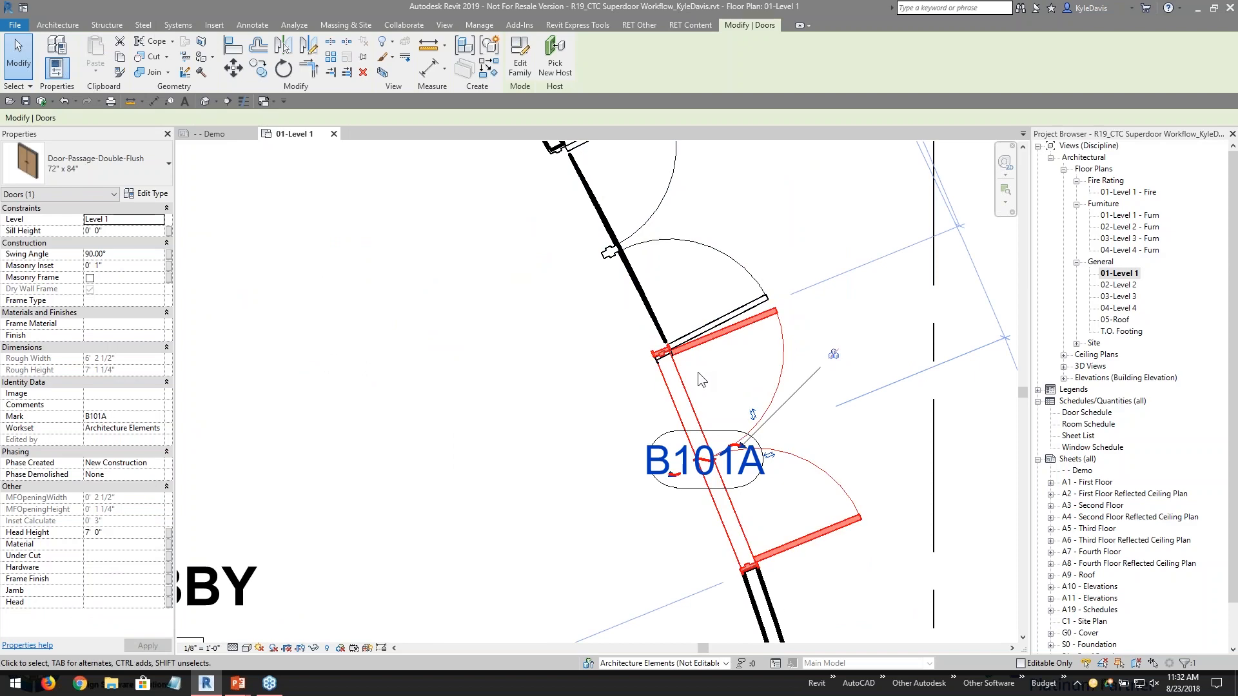
{"action": "key", "text": "Delete"}
{"action": "scroll", "coordinate": [725, 412], "scroll_direction": "down", "scroll_amount": 1}
{"action": "scroll", "coordinate": [720, 364], "scroll_direction": "up", "scroll_amount": 2}
{"action": "middle_click_drag", "start_coordinate": [719, 364], "coordinate": [742, 464]}
{"action": "scroll", "coordinate": [649, 477], "scroll_direction": "down", "scroll_amount": 5}
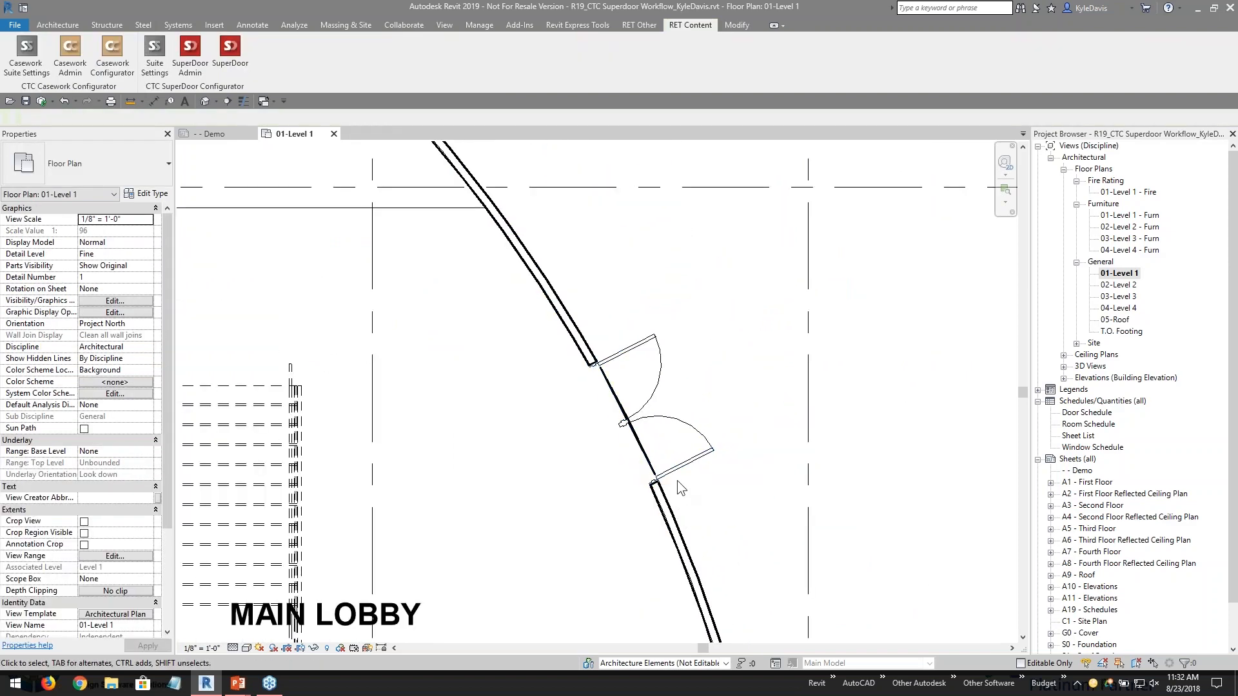
{"action": "left_click", "coordinate": [656, 445]}
{"action": "key", "text": "Escape"}
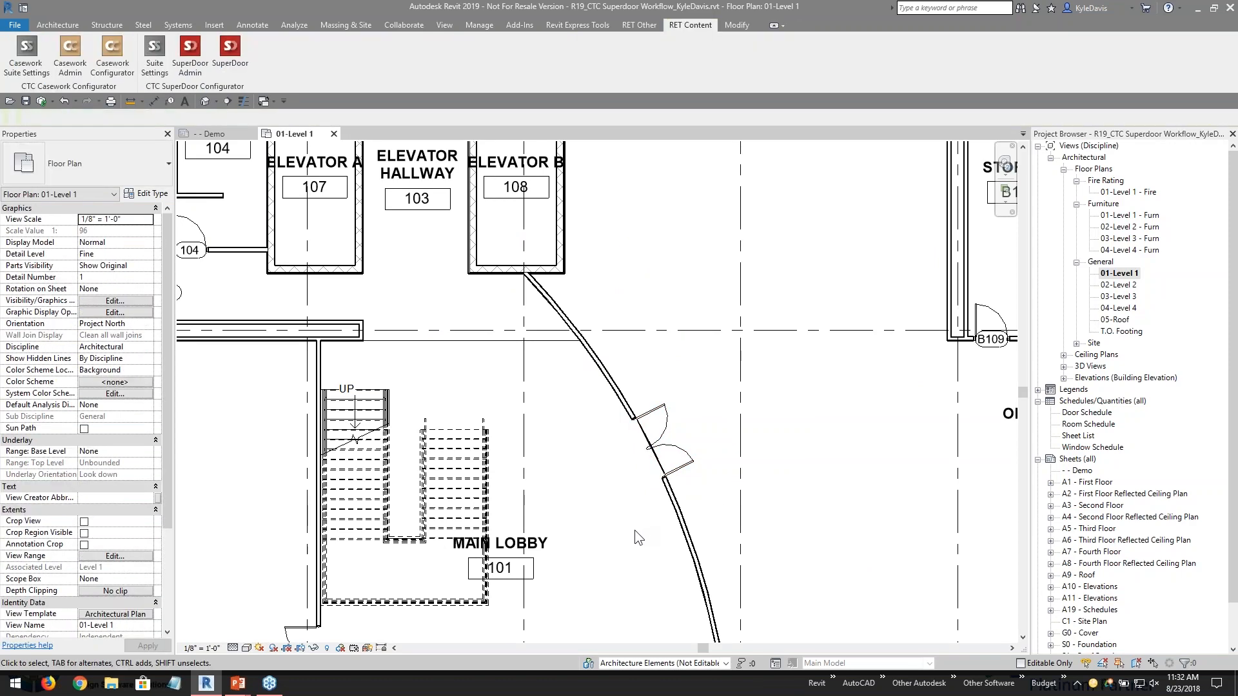
- Compare the types of the two Swing Double doors placed in the main lobby's straight and curved walls
{"action": "middle_click_drag", "start_coordinate": [635, 530], "coordinate": [667, 362]}
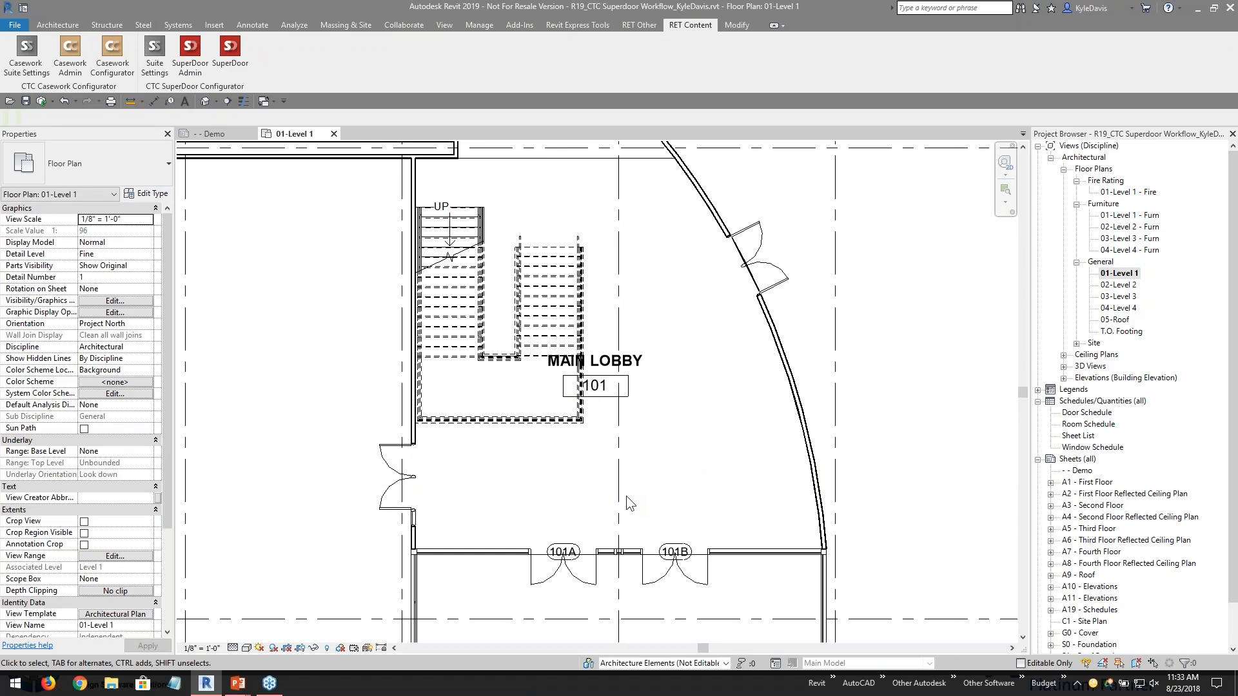
{"action": "left_click", "coordinate": [404, 472]}
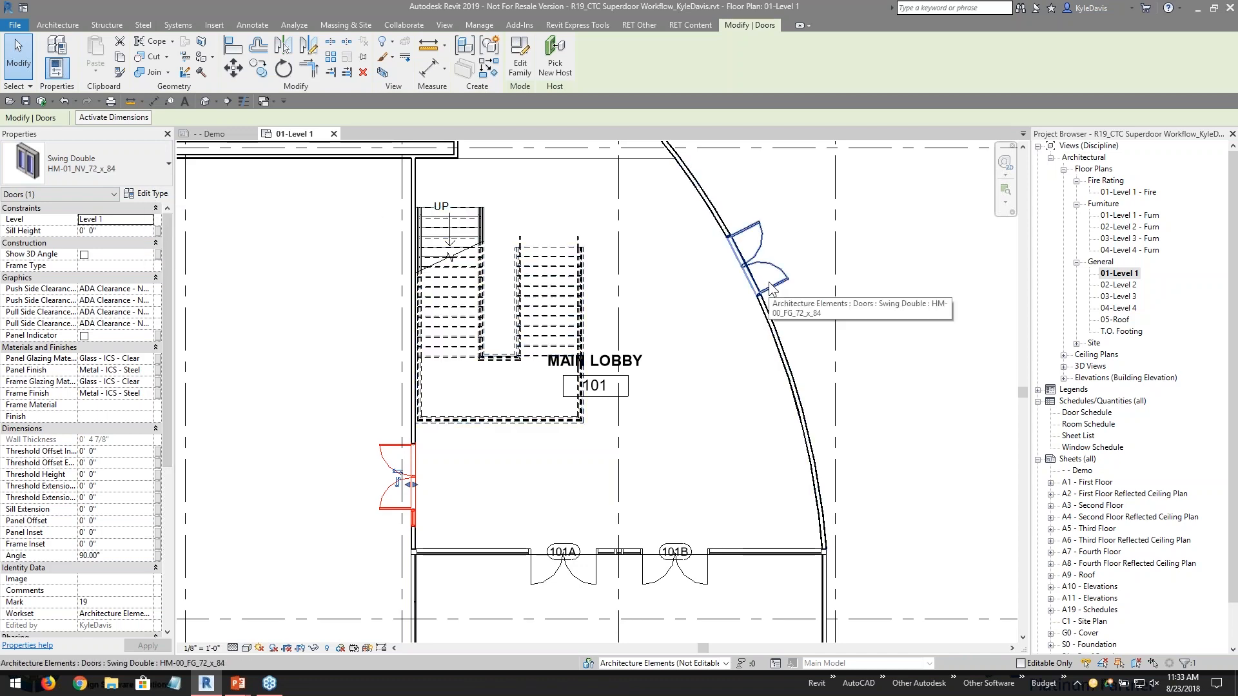
{"action": "left_click", "coordinate": [699, 358]}
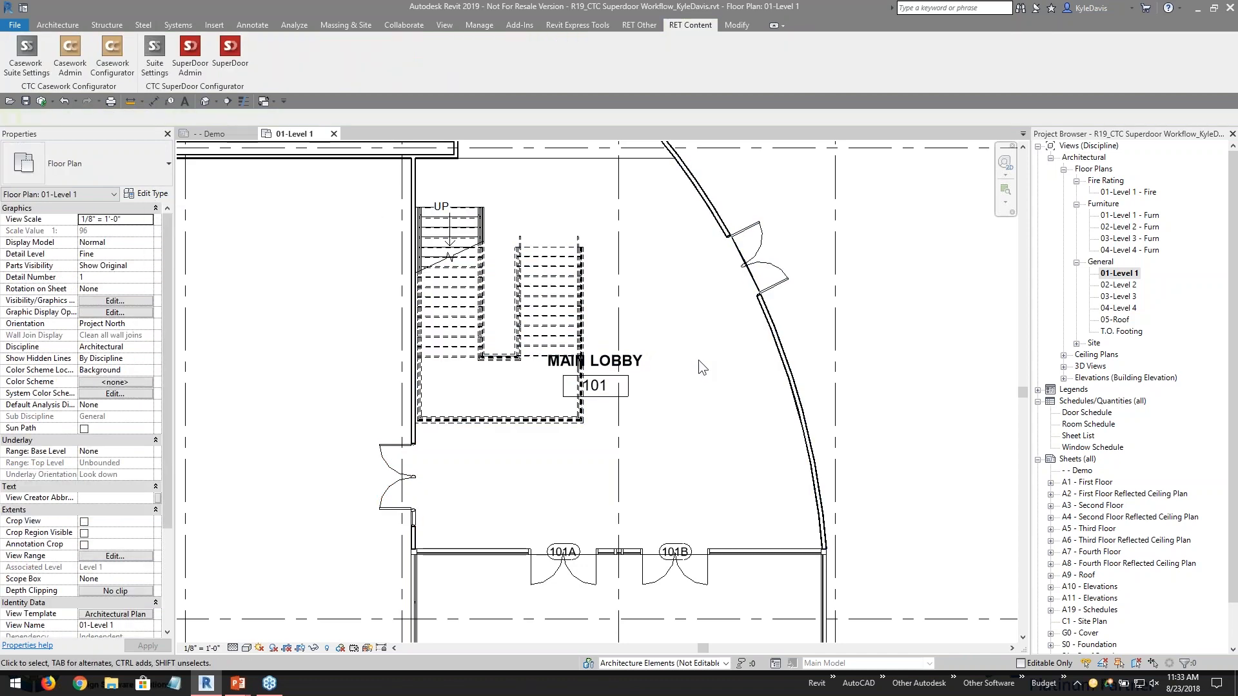
{"action": "middle_click_drag", "start_coordinate": [781, 280], "coordinate": [712, 350]}
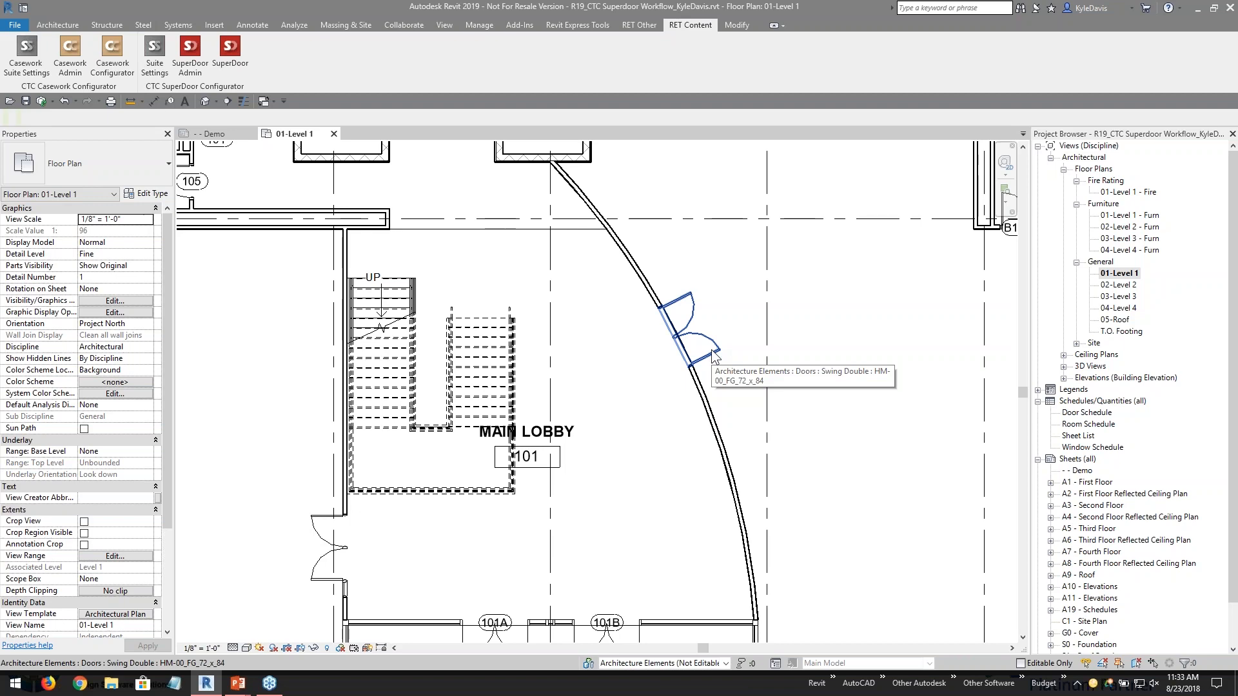
{"action": "left_click", "coordinate": [692, 345]}
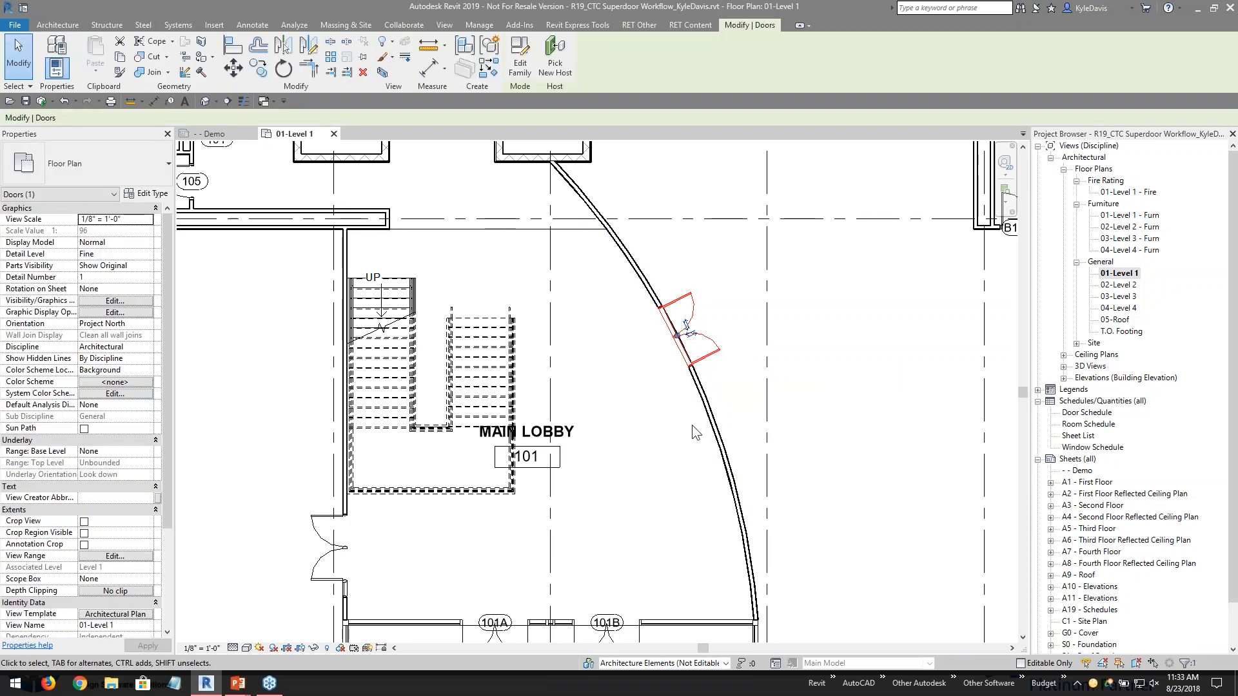
{"action": "left_click", "coordinate": [654, 416]}
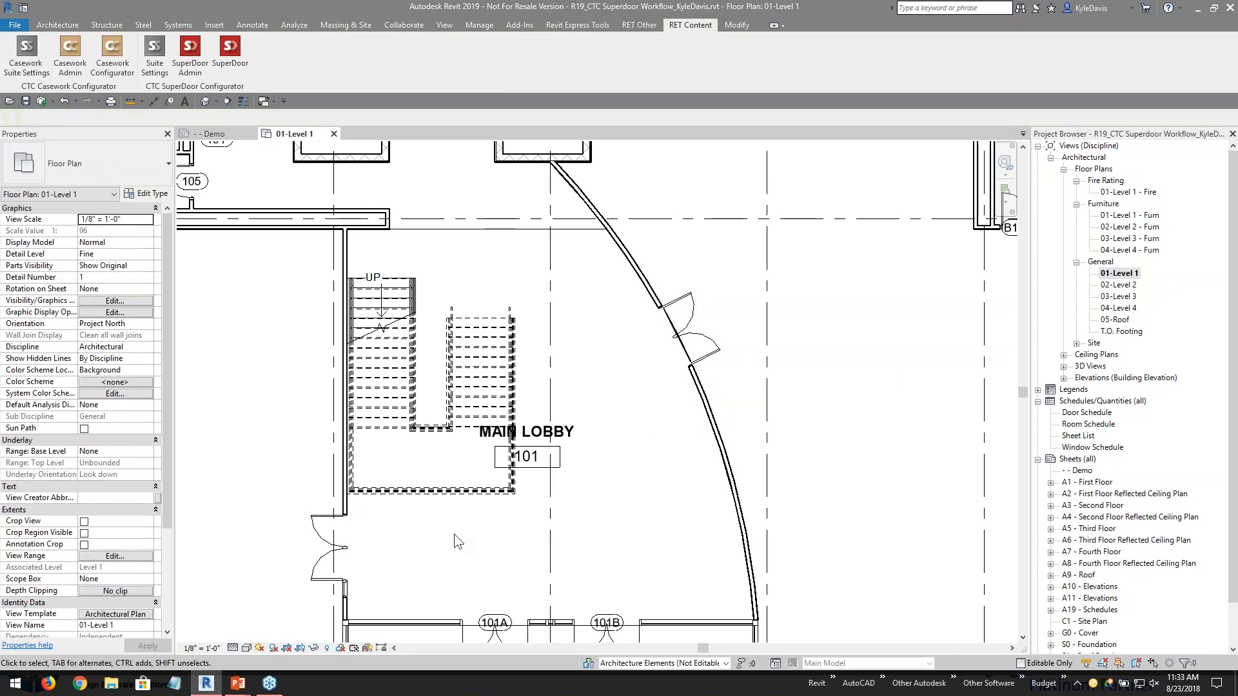
{"action": "middle_click_drag", "start_coordinate": [454, 534], "coordinate": [532, 497]}
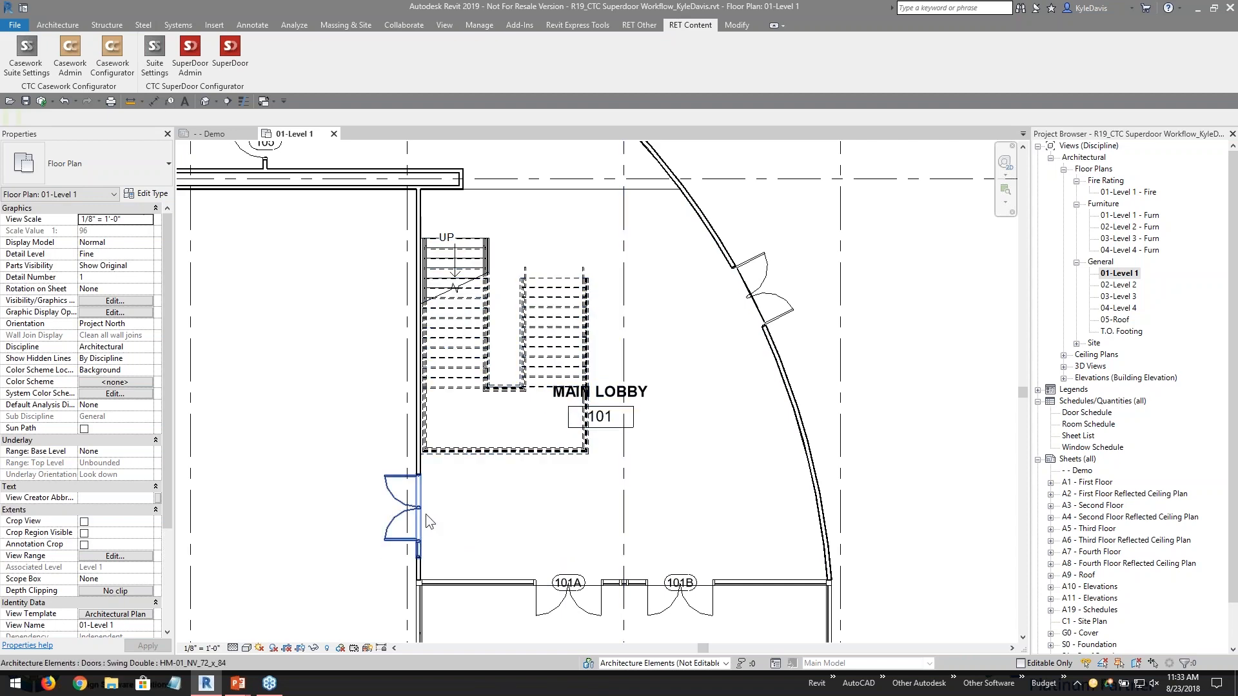
{"action": "scroll", "coordinate": [433, 528], "scroll_direction": "up", "scroll_amount": 1}
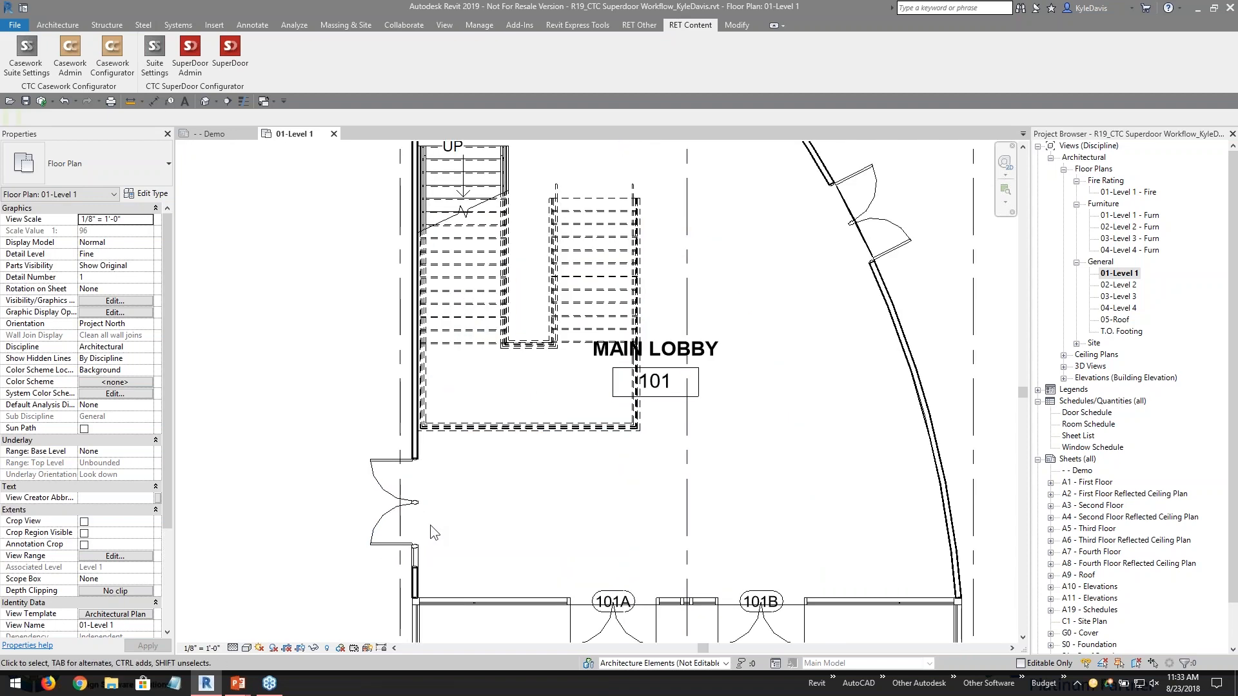
{"action": "scroll", "coordinate": [613, 519], "scroll_direction": "down", "scroll_amount": 1}
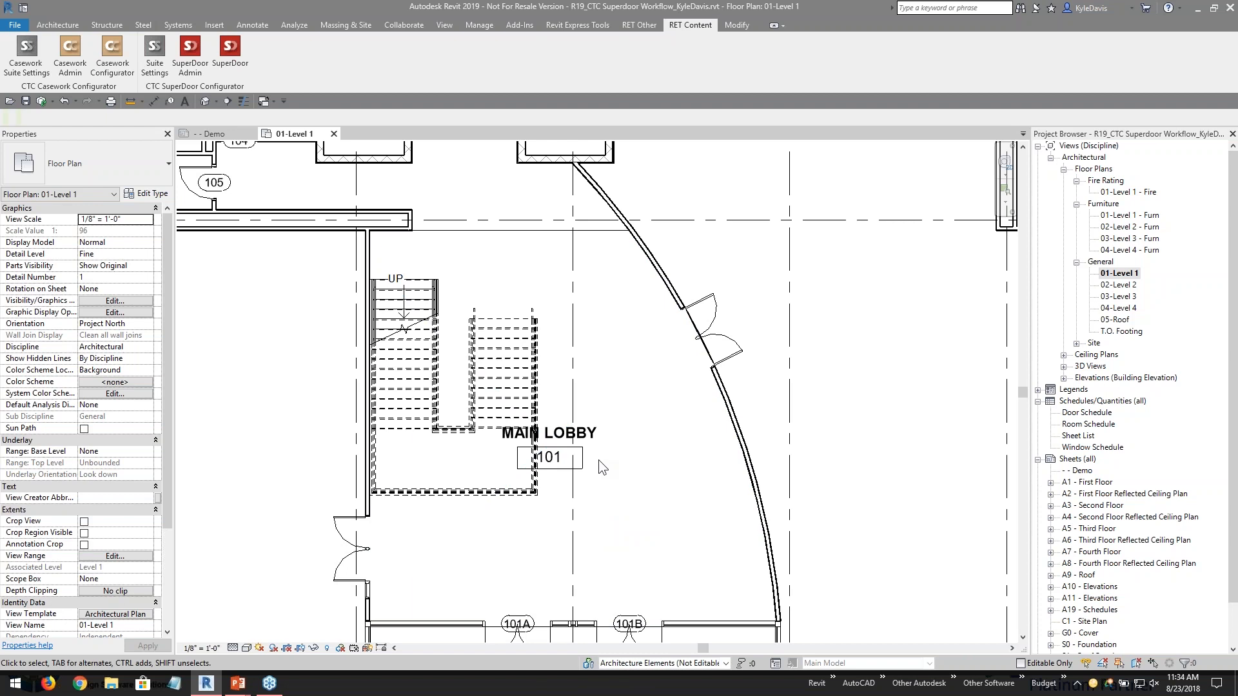
- Tag all untagged doors in the Level 1 floor plan with the Door Tag, using horizontal orientation and no leader
{"action": "middle_click_drag", "start_coordinate": [639, 490], "coordinate": [618, 458]}
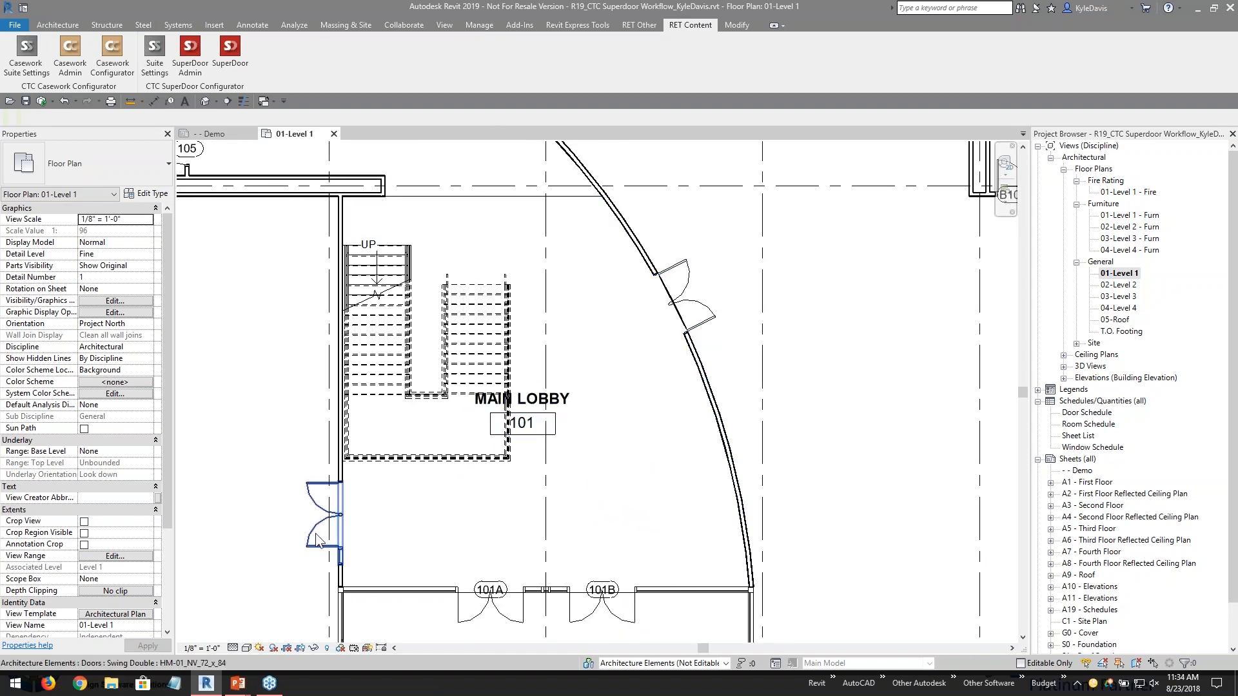
{"action": "left_click", "coordinate": [257, 25]}
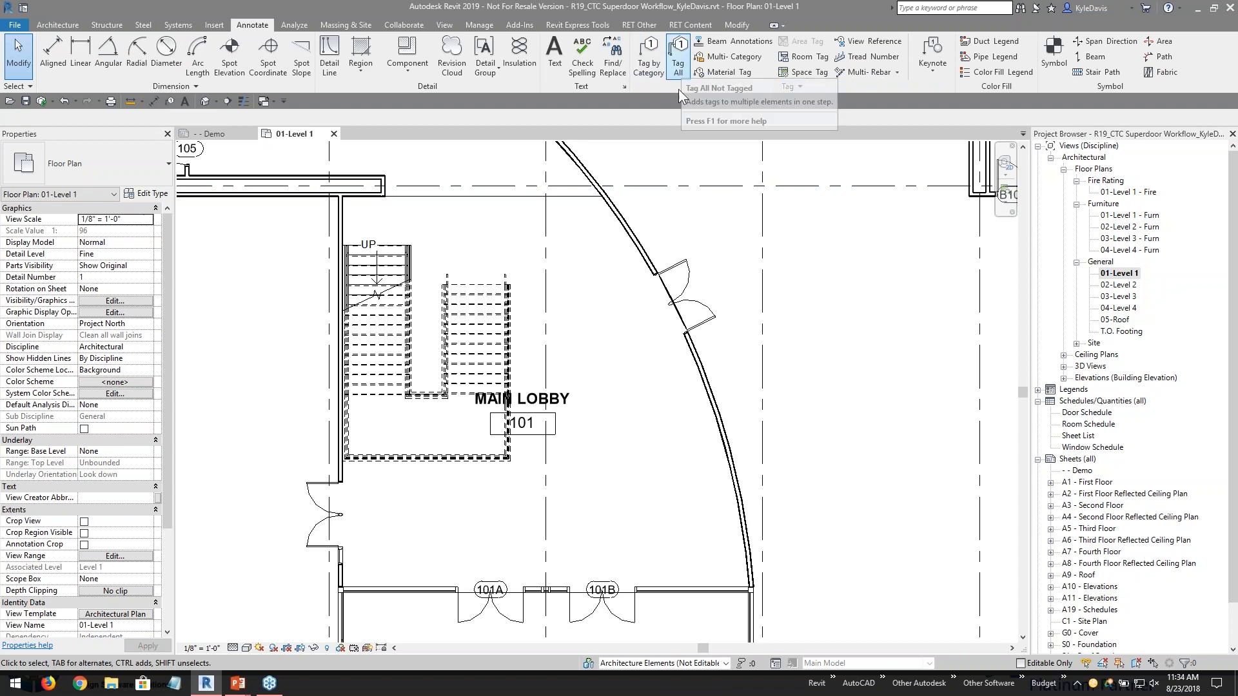
{"action": "left_click", "coordinate": [677, 68]}
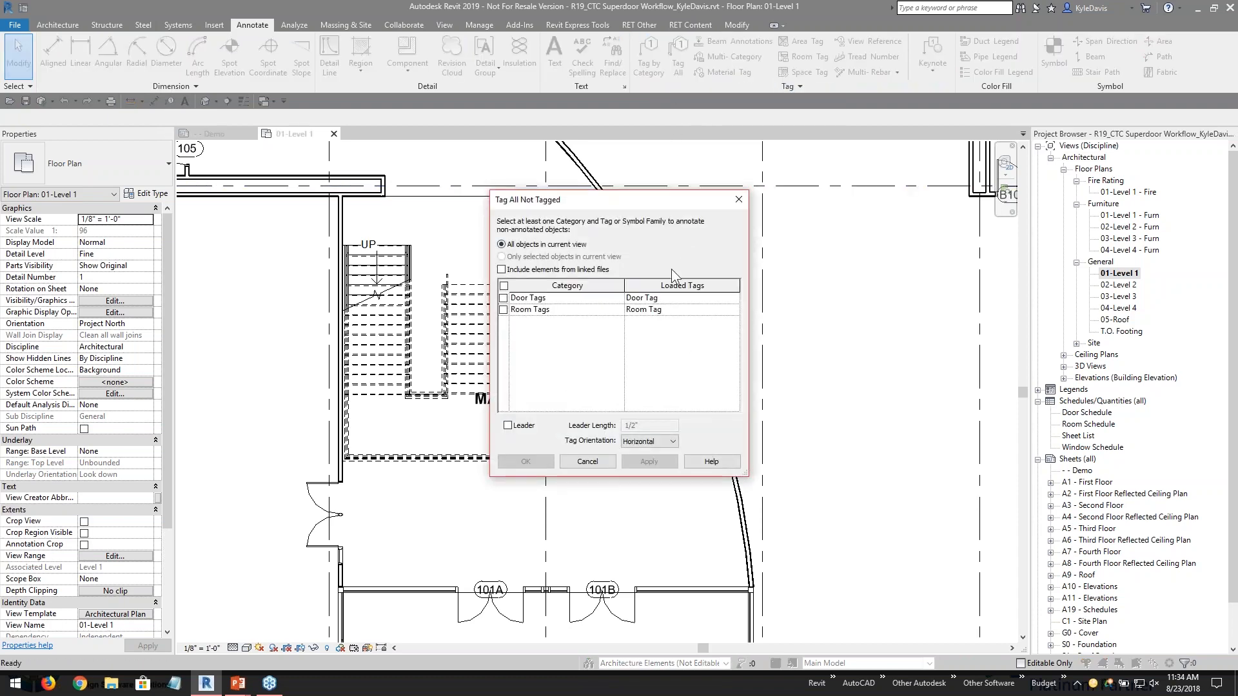
{"action": "left_click", "coordinate": [503, 298]}
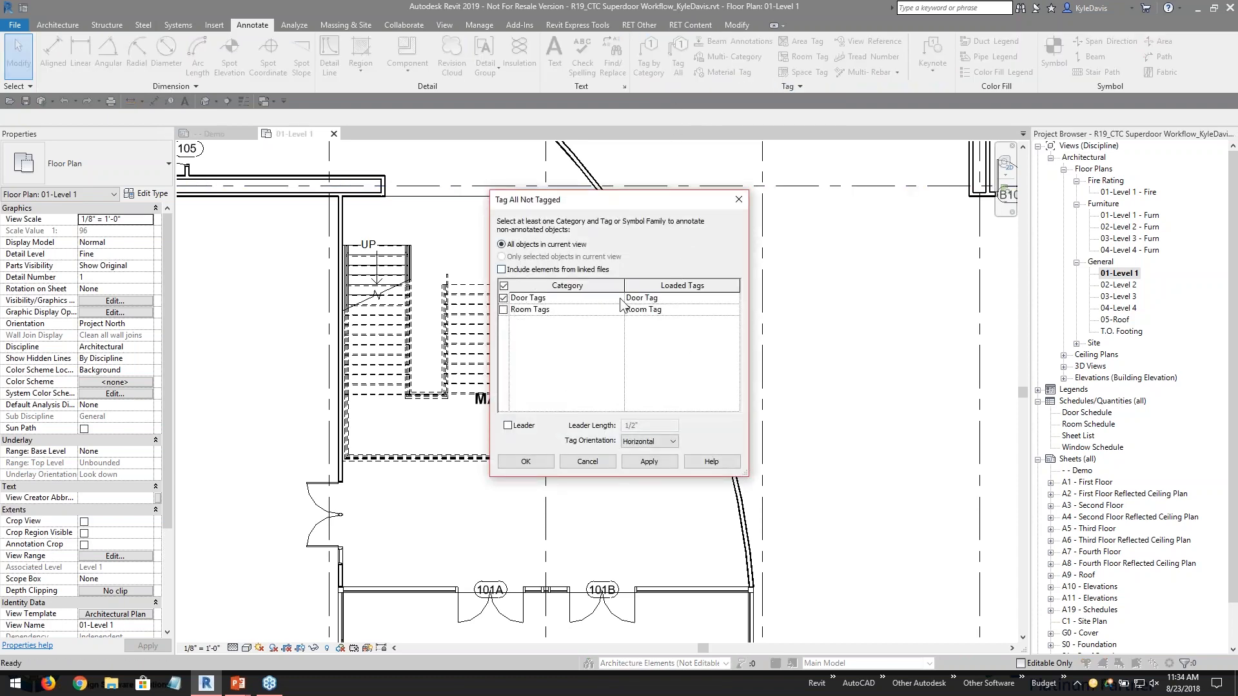
{"action": "left_click", "coordinate": [649, 298]}
{"action": "left_click", "coordinate": [525, 462]}
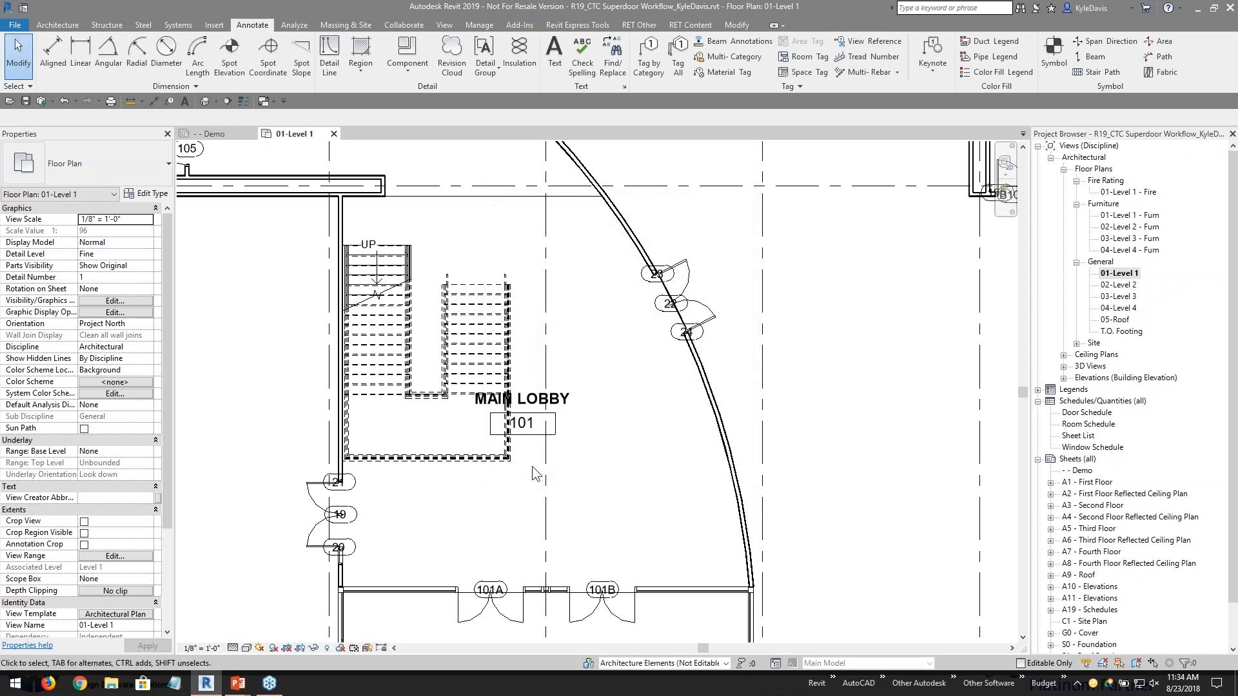
- Inspect the three overlapping tags placed on the double door in the main lobby's straight wall
{"action": "middle_click_drag", "start_coordinate": [419, 533], "coordinate": [421, 530]}
{"action": "scroll", "coordinate": [420, 530], "scroll_direction": "up", "scroll_amount": 5}
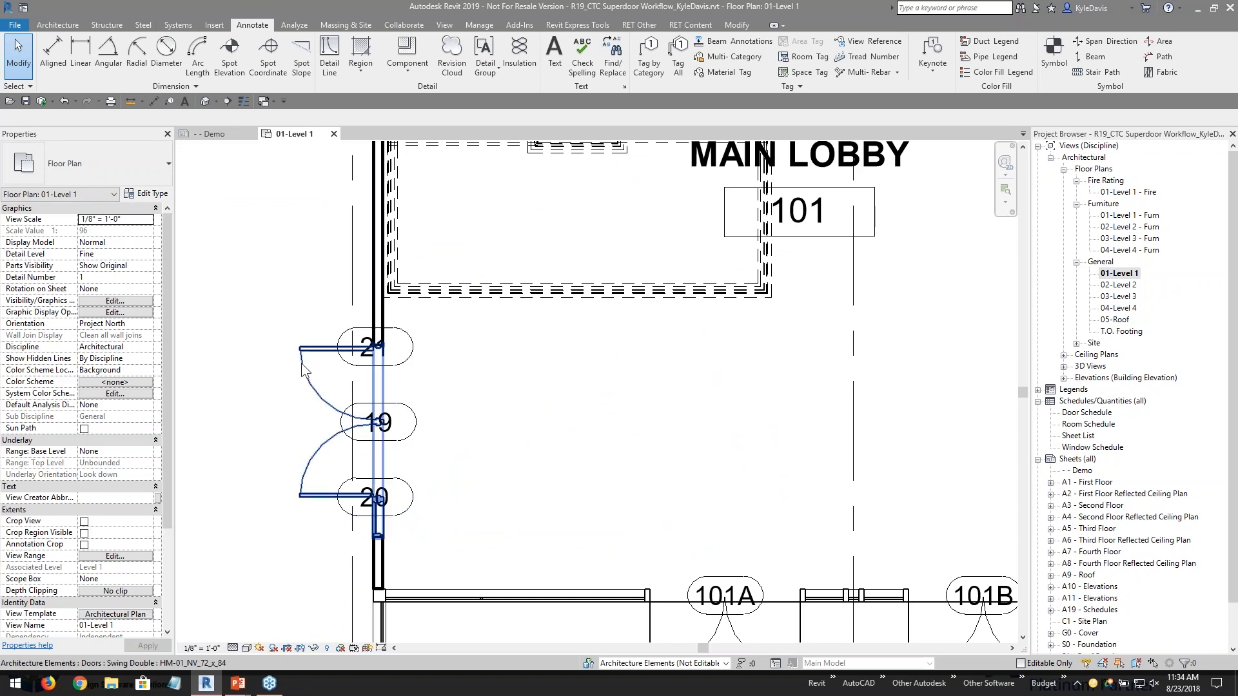
{"action": "scroll", "coordinate": [302, 364], "scroll_direction": "up", "scroll_amount": 1}
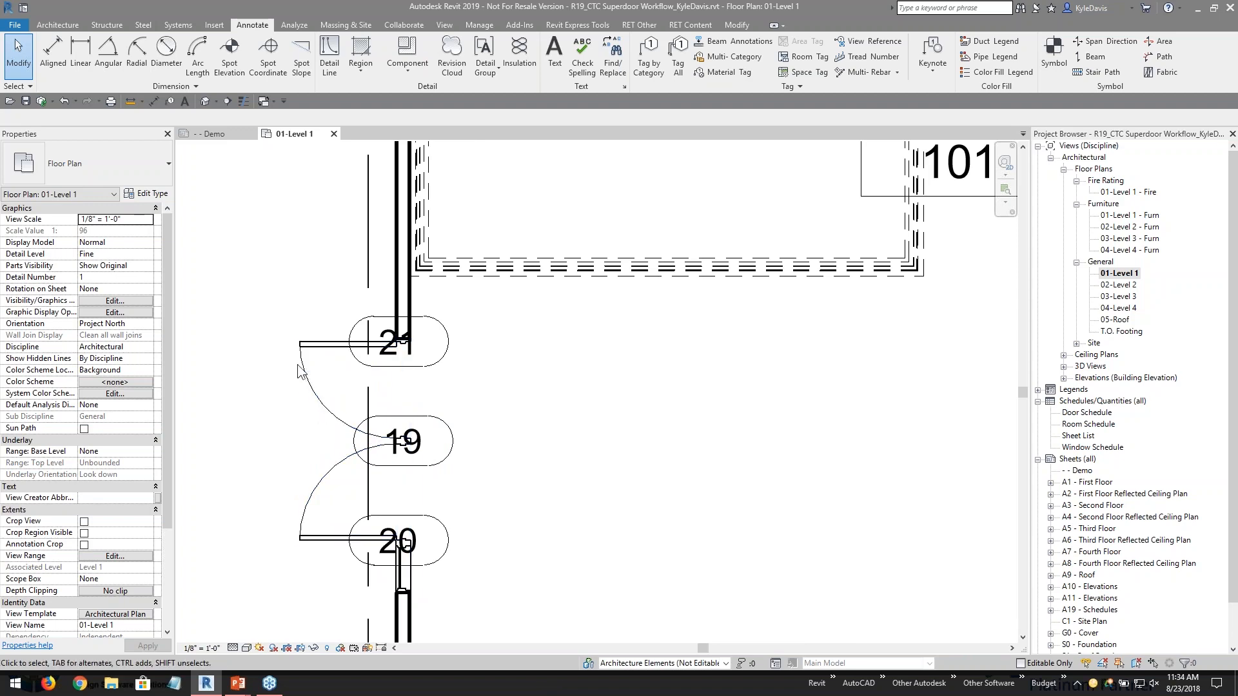
{"action": "left_click", "coordinate": [397, 348]}
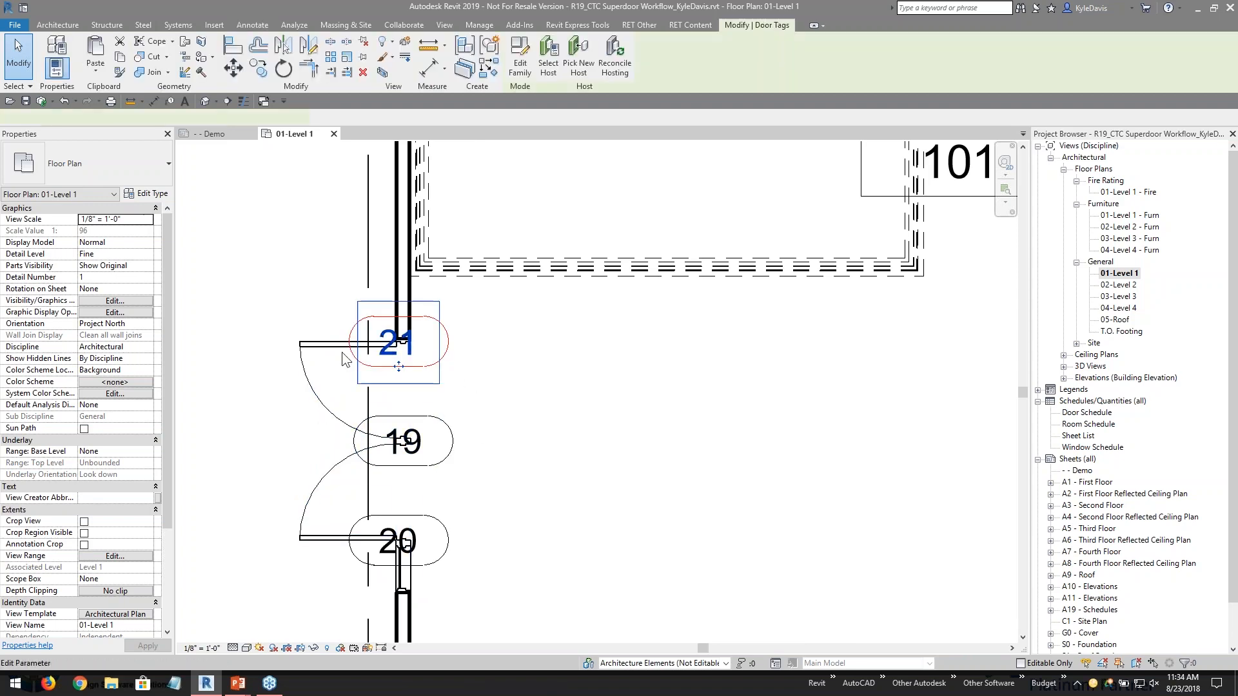
{"action": "left_click", "coordinate": [592, 457]}
{"action": "left_click", "coordinate": [445, 530]}
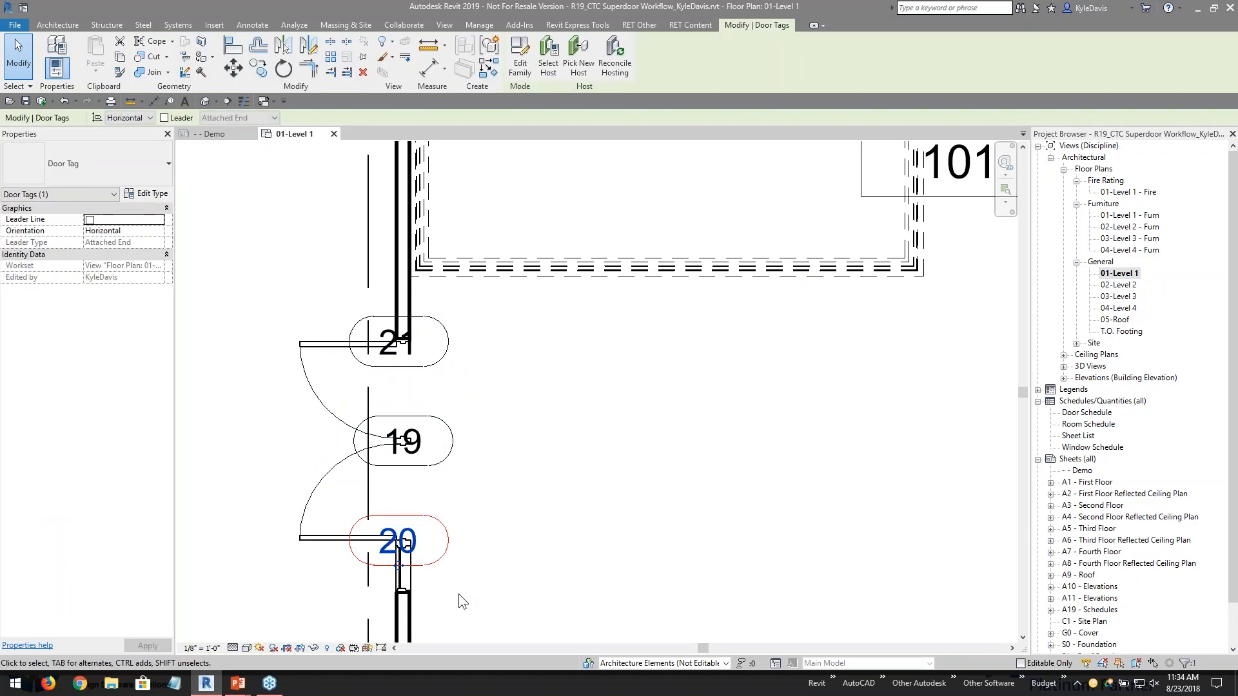
{"action": "scroll", "coordinate": [418, 566], "scroll_direction": "up", "scroll_amount": 1}
{"action": "scroll", "coordinate": [418, 565], "scroll_direction": "up", "scroll_amount": 1}
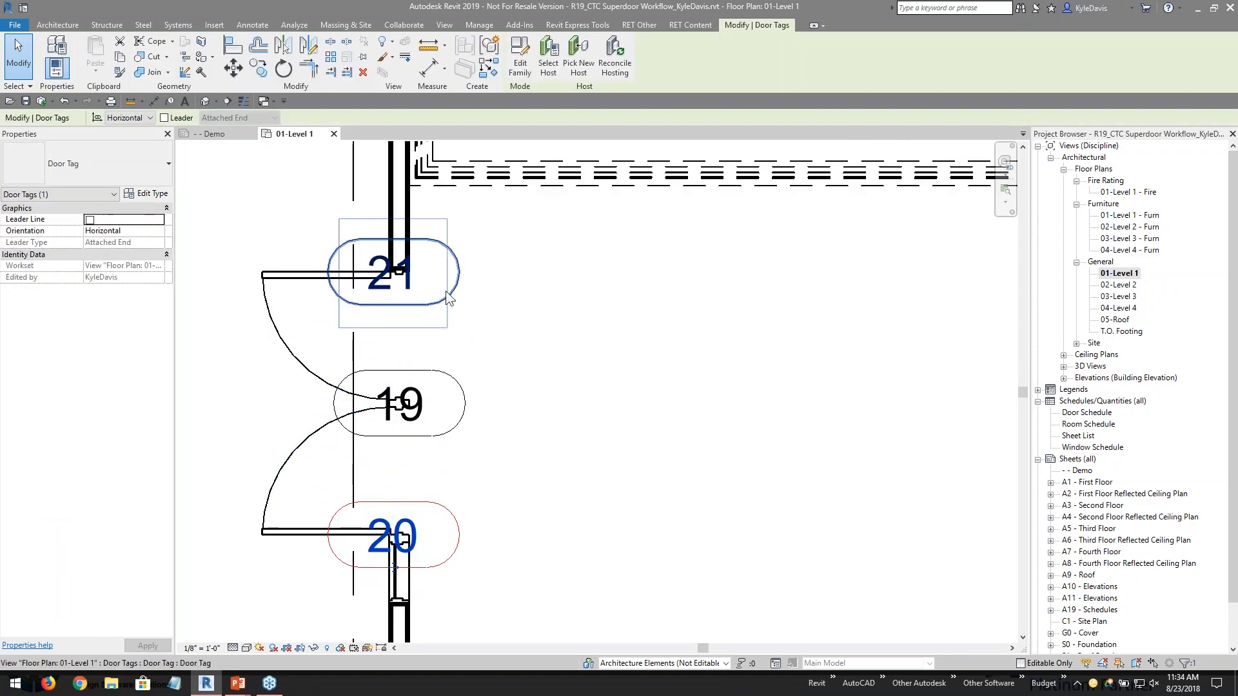
{"action": "left_click", "coordinate": [539, 476]}
{"action": "left_click", "coordinate": [451, 430]}
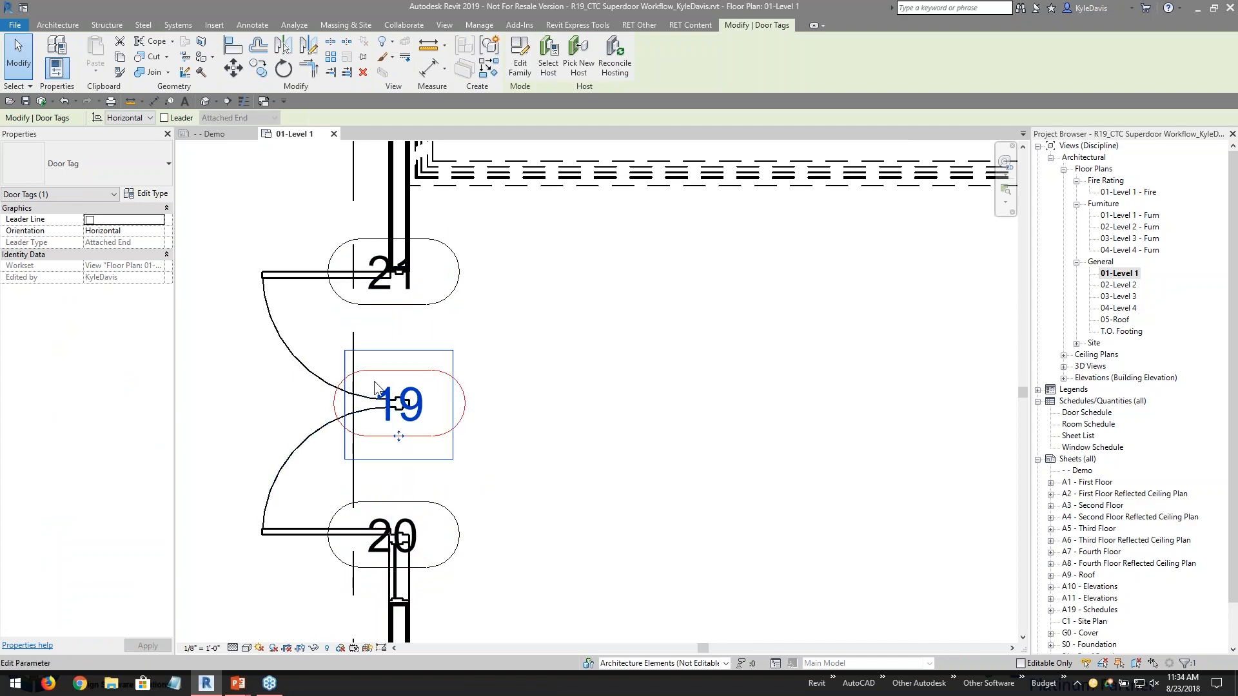
- Check the type and mark of the straight-wall double door and compare them with its upper and lower tags
{"action": "left_click", "coordinate": [293, 361]}
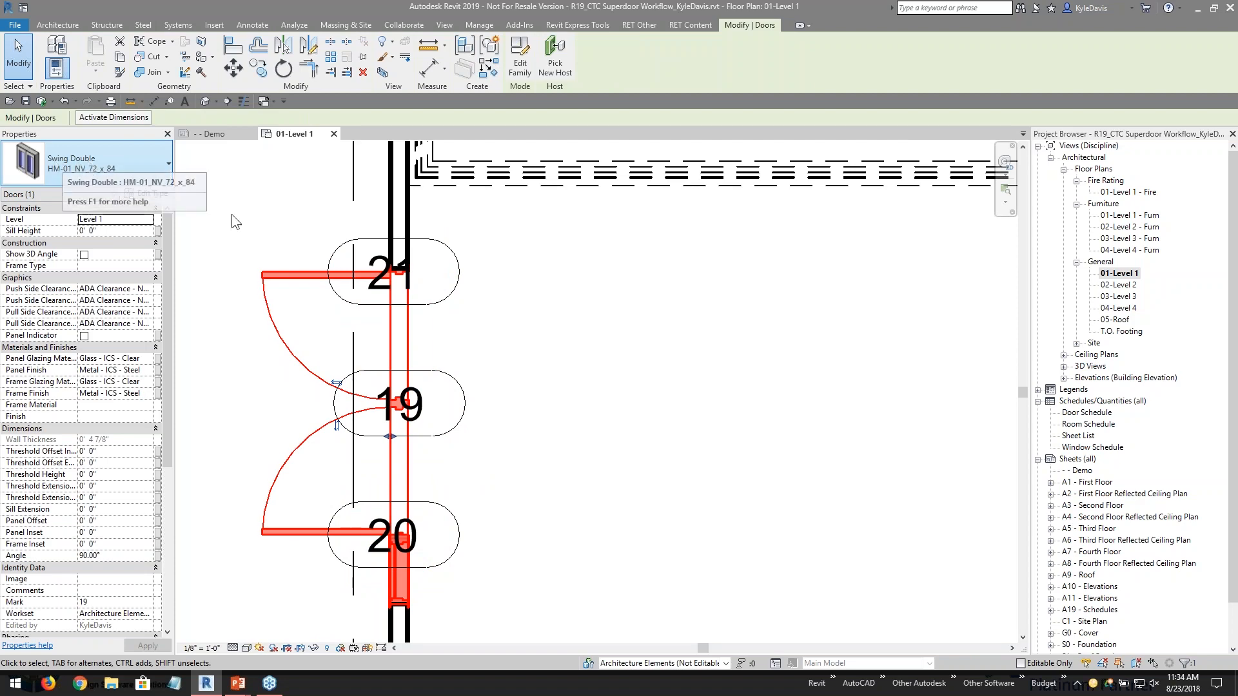
{"action": "left_click", "coordinate": [482, 436]}
{"action": "left_click", "coordinate": [455, 290]}
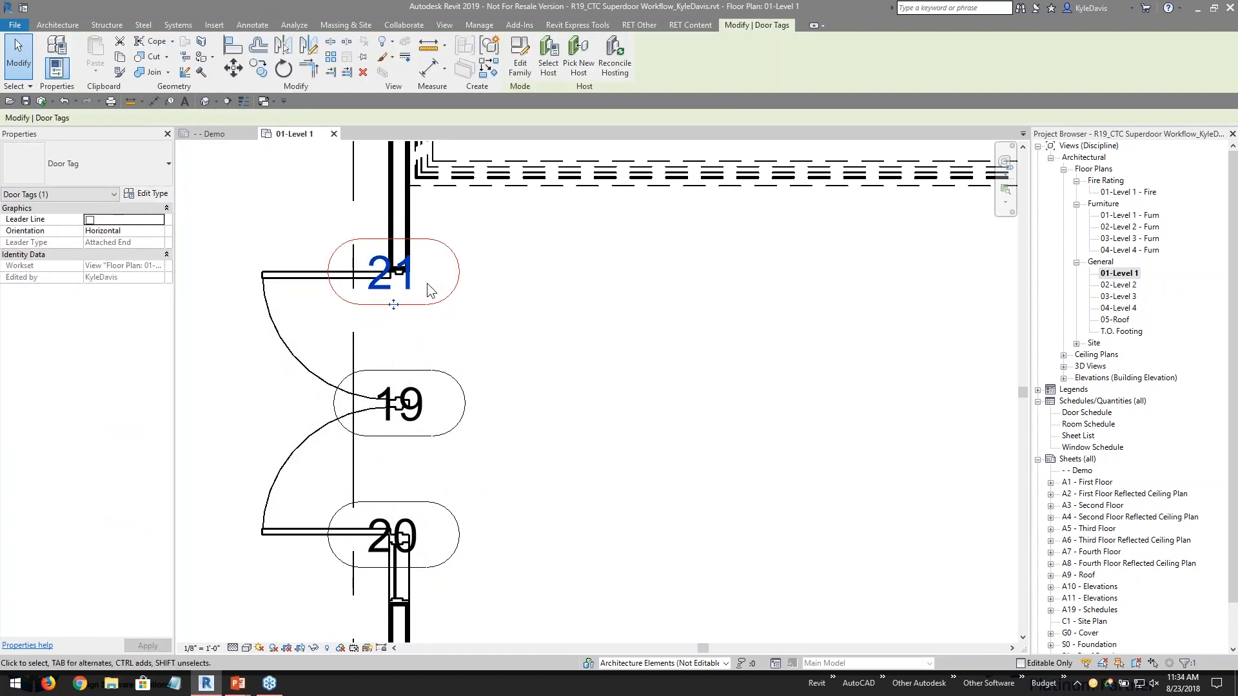
{"action": "left_click", "coordinate": [547, 525]}
{"action": "left_click", "coordinate": [377, 541]}
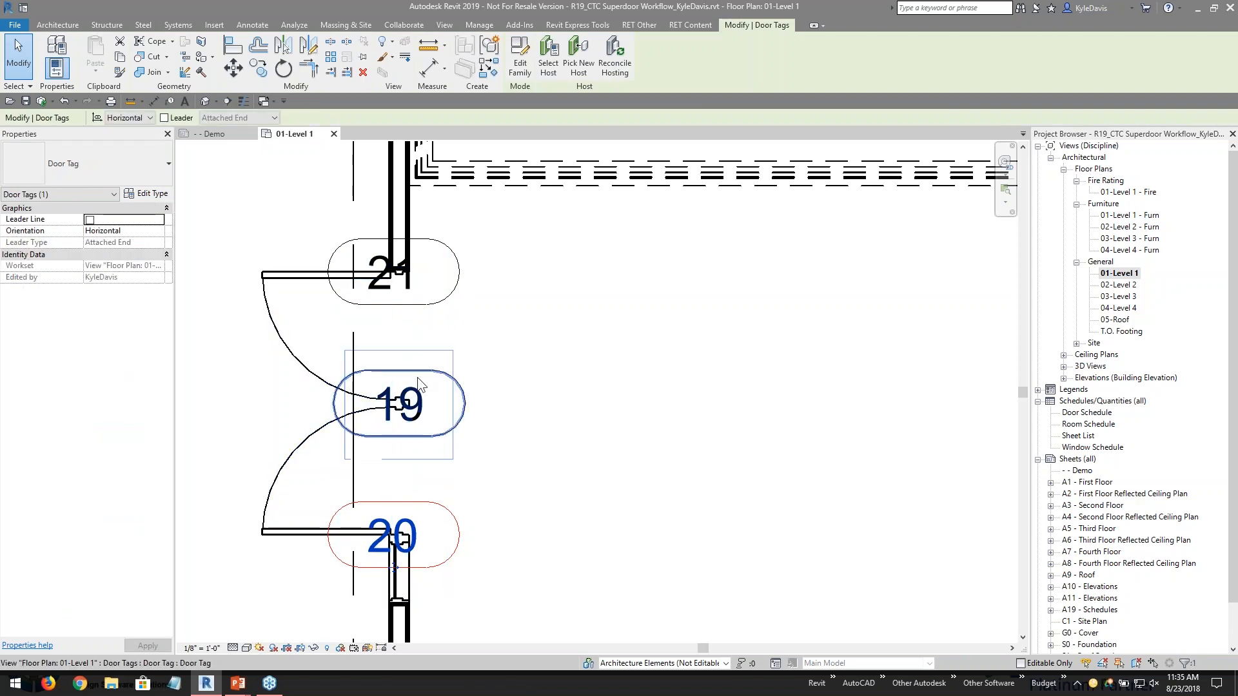
{"action": "scroll", "coordinate": [597, 522], "scroll_direction": "down", "scroll_amount": 1}
{"action": "left_click", "coordinate": [555, 499]}
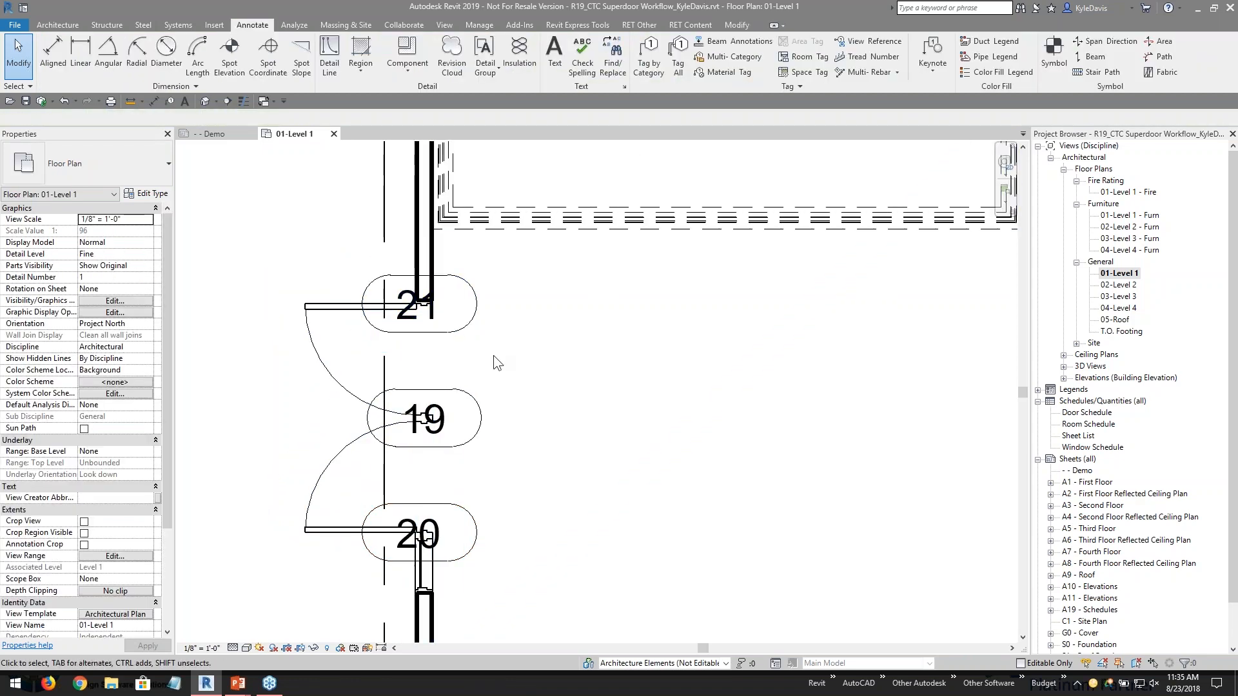
- Inspect the tags placed on the double door in the main lobby's curved wall
{"action": "scroll", "coordinate": [591, 393], "scroll_direction": "down", "scroll_amount": 2}
{"action": "middle_click_drag", "start_coordinate": [845, 359], "coordinate": [362, 559]}
{"action": "middle_click_drag", "start_coordinate": [649, 354], "coordinate": [673, 496]}
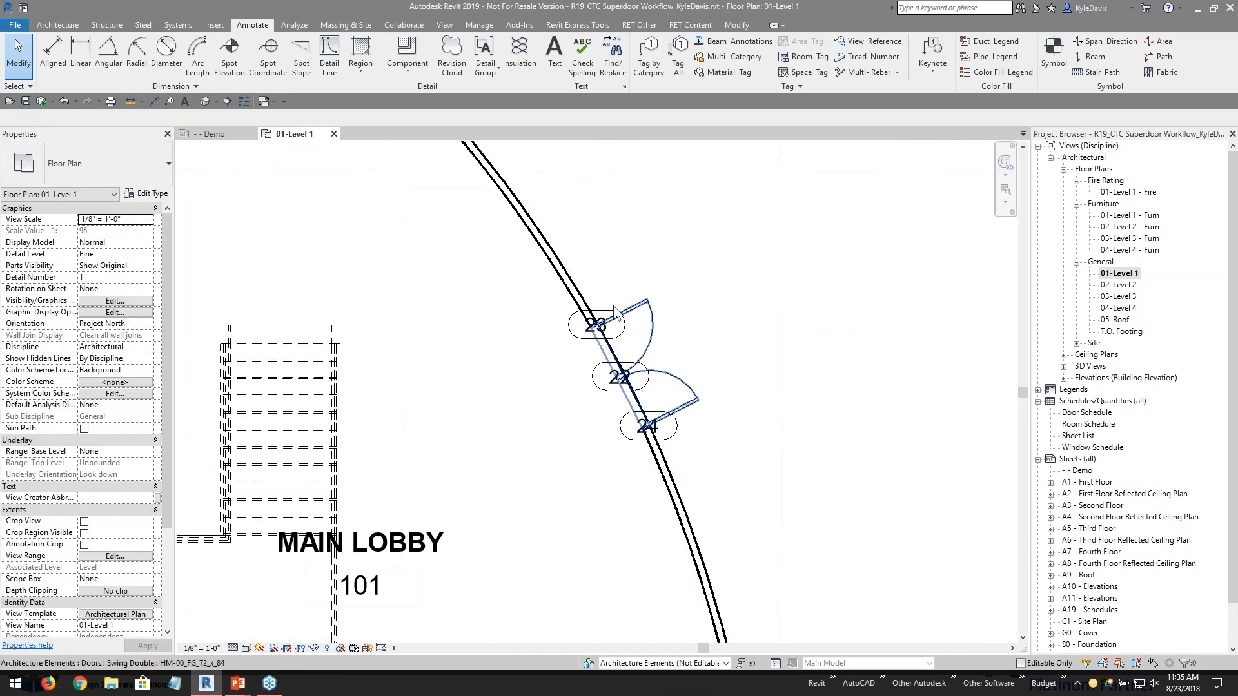
{"action": "left_click", "coordinate": [612, 424]}
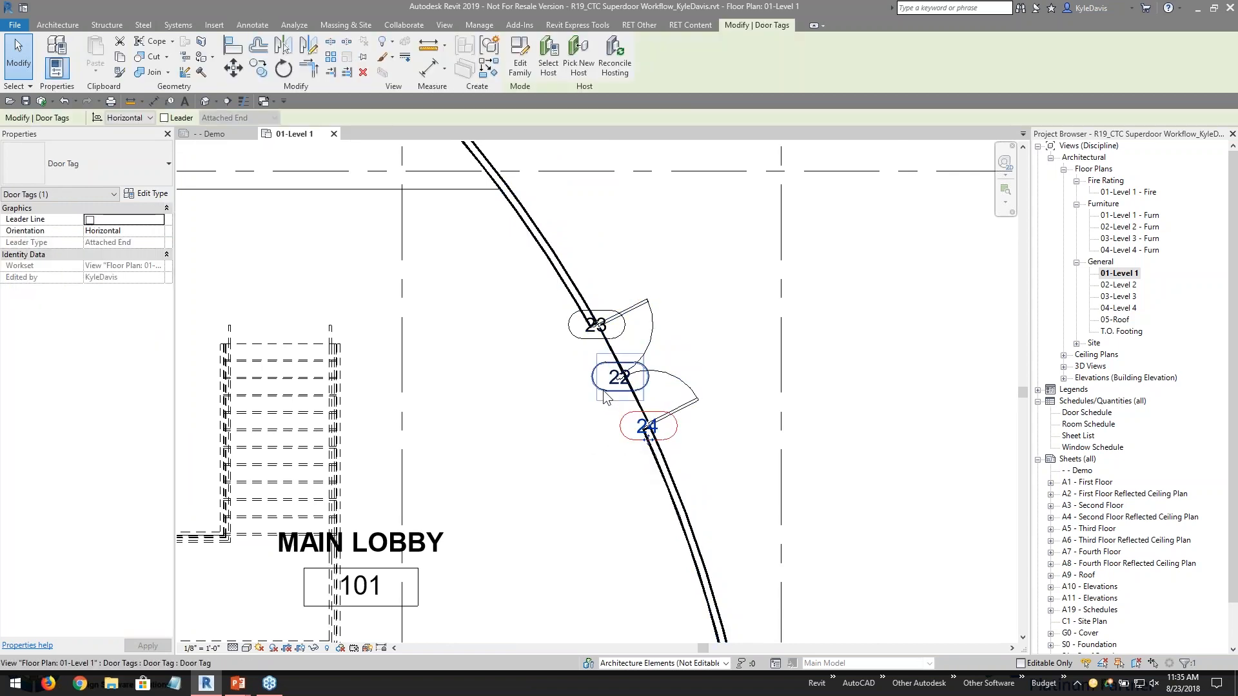
{"action": "left_click", "coordinate": [568, 437]}
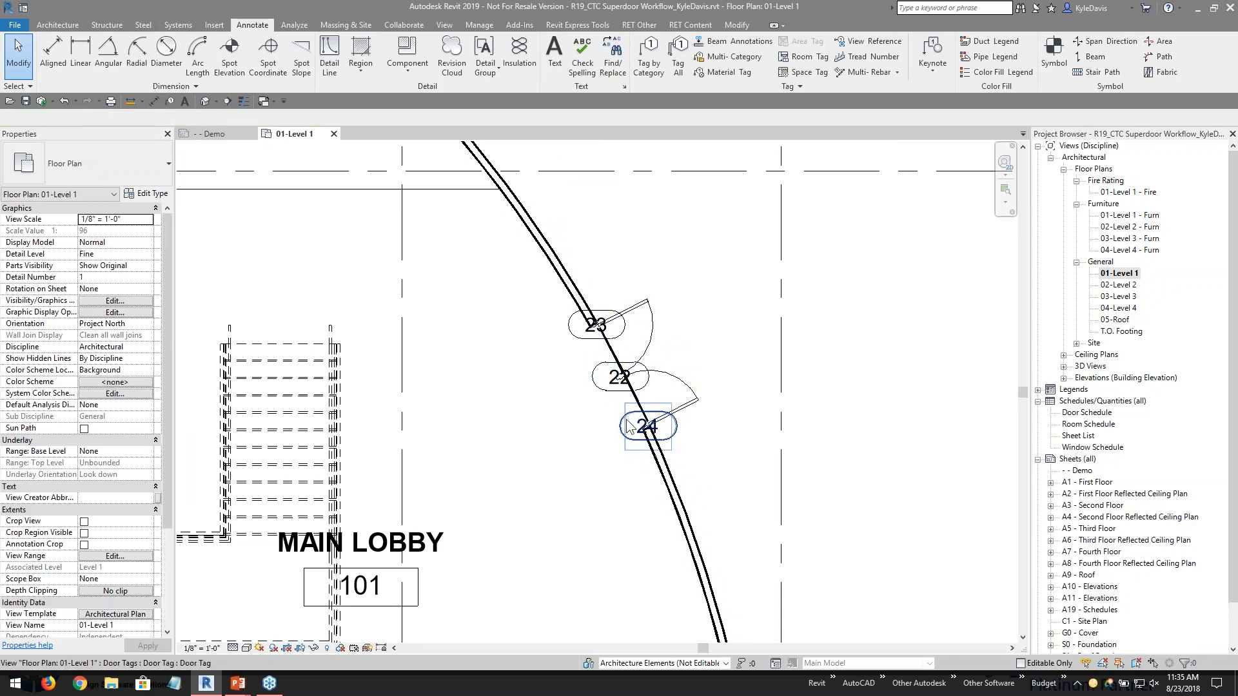
- Delete the six door tags on the two new Swing Double doors in the main lobby's curved and straight walls
{"action": "scroll", "coordinate": [590, 439], "scroll_direction": "down", "scroll_amount": 2}
{"action": "middle_click_drag", "start_coordinate": [594, 451], "coordinate": [737, 385]}
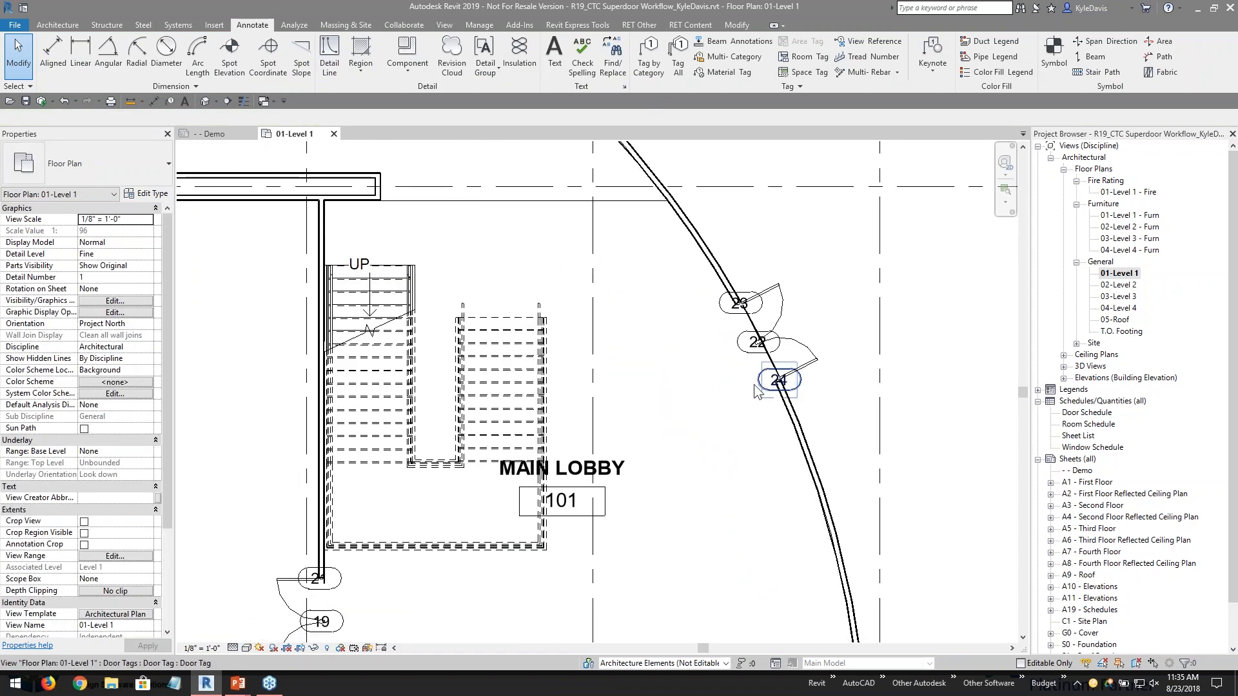
{"action": "left_click", "coordinate": [763, 385]}
{"action": "left_click", "coordinate": [743, 347], "text": "ctrl"}
{"action": "left_click", "coordinate": [725, 308], "text": "ctrl"}
{"action": "middle_click_drag", "start_coordinate": [631, 452], "coordinate": [795, 232]}
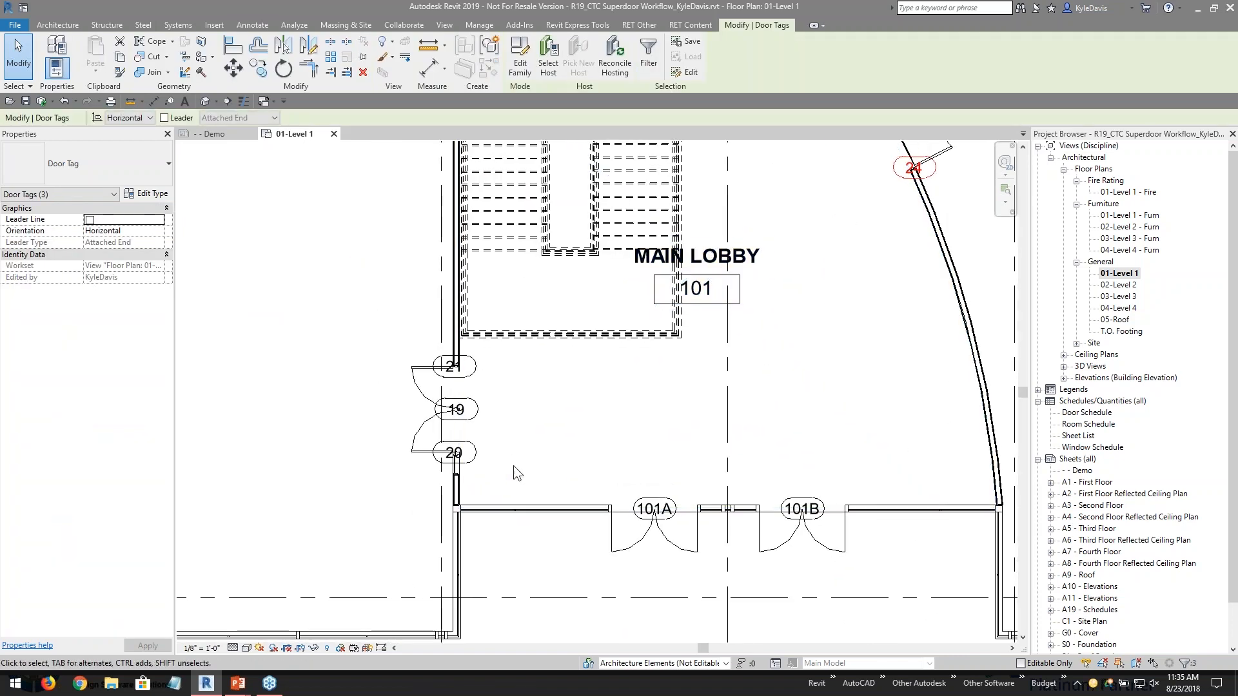
{"action": "left_click", "coordinate": [462, 453], "text": "ctrl"}
{"action": "left_click", "coordinate": [458, 410], "text": "ctrl"}
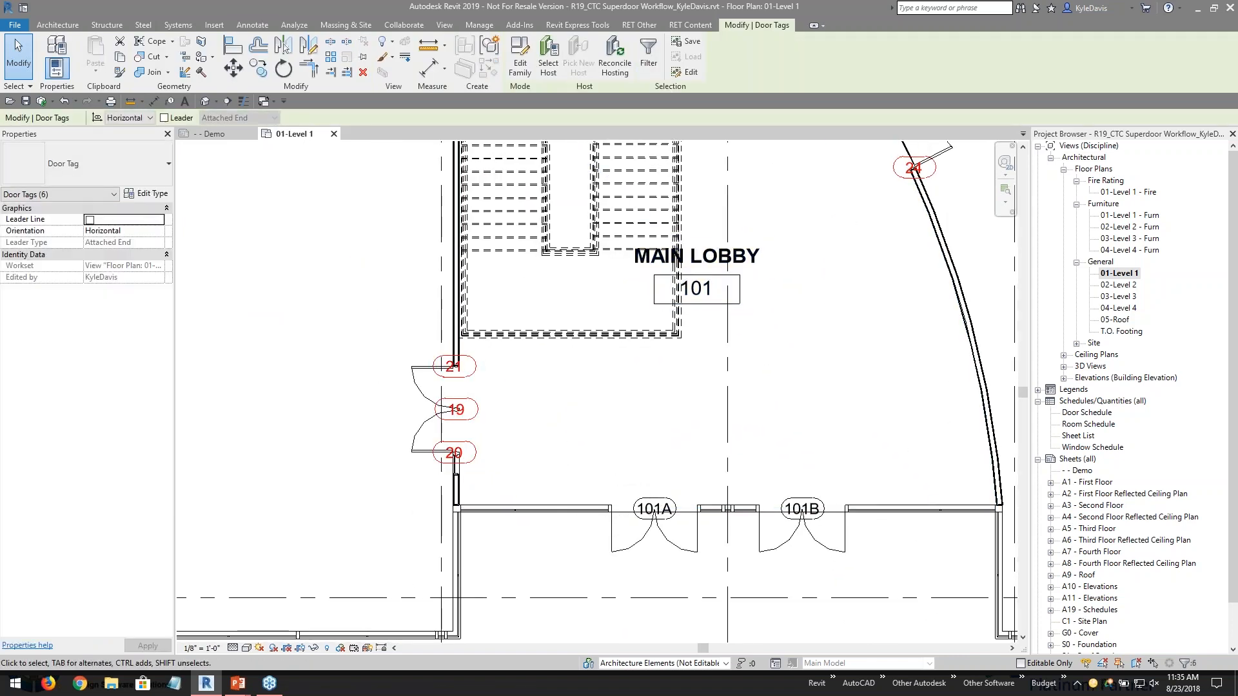
{"action": "key", "text": "Delete"}
- Select all door tags matching tag 101A throughout the Level 1 plan and delete them
{"action": "scroll", "coordinate": [642, 496], "scroll_direction": "down", "scroll_amount": 2}
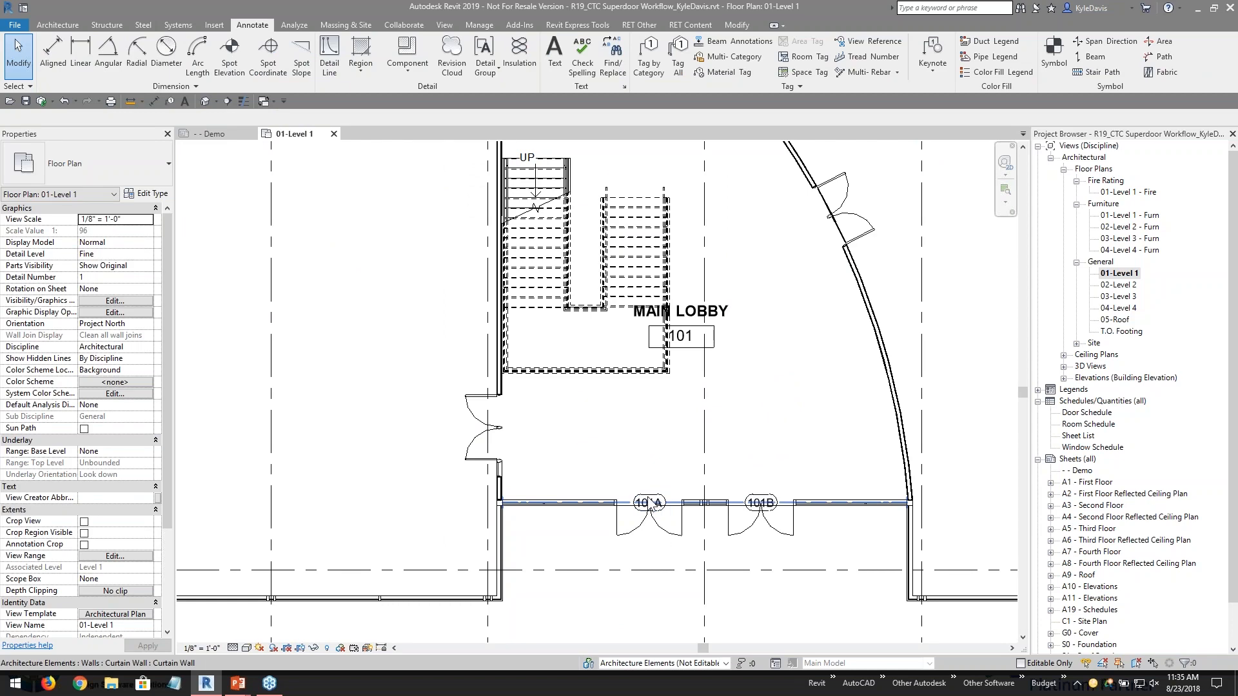
{"action": "right_click", "coordinate": [648, 505]}
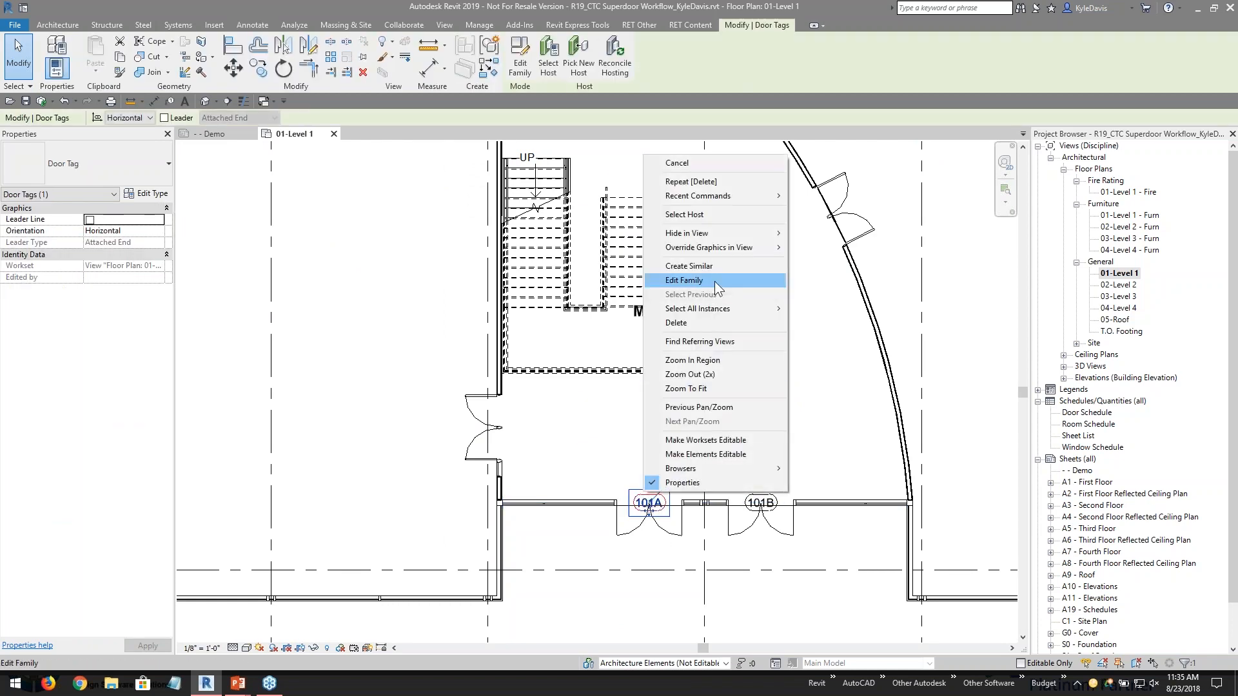
{"action": "mouse_move", "coordinate": [717, 308]}
{"action": "left_click", "coordinate": [837, 308]}
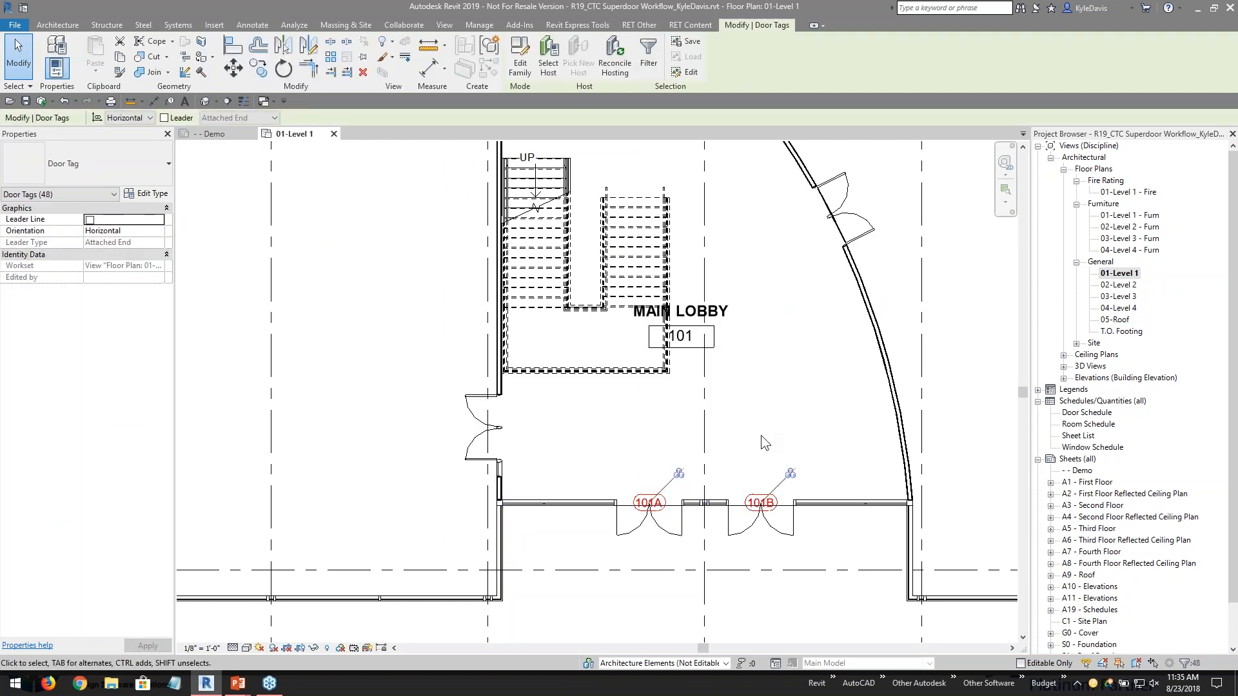
{"action": "scroll", "coordinate": [761, 435], "scroll_direction": "down", "scroll_amount": 3}
- Check the single swing doors at the women's and men's restrooms, then clear the selection
{"action": "scroll", "coordinate": [519, 224], "scroll_direction": "up", "scroll_amount": 3}
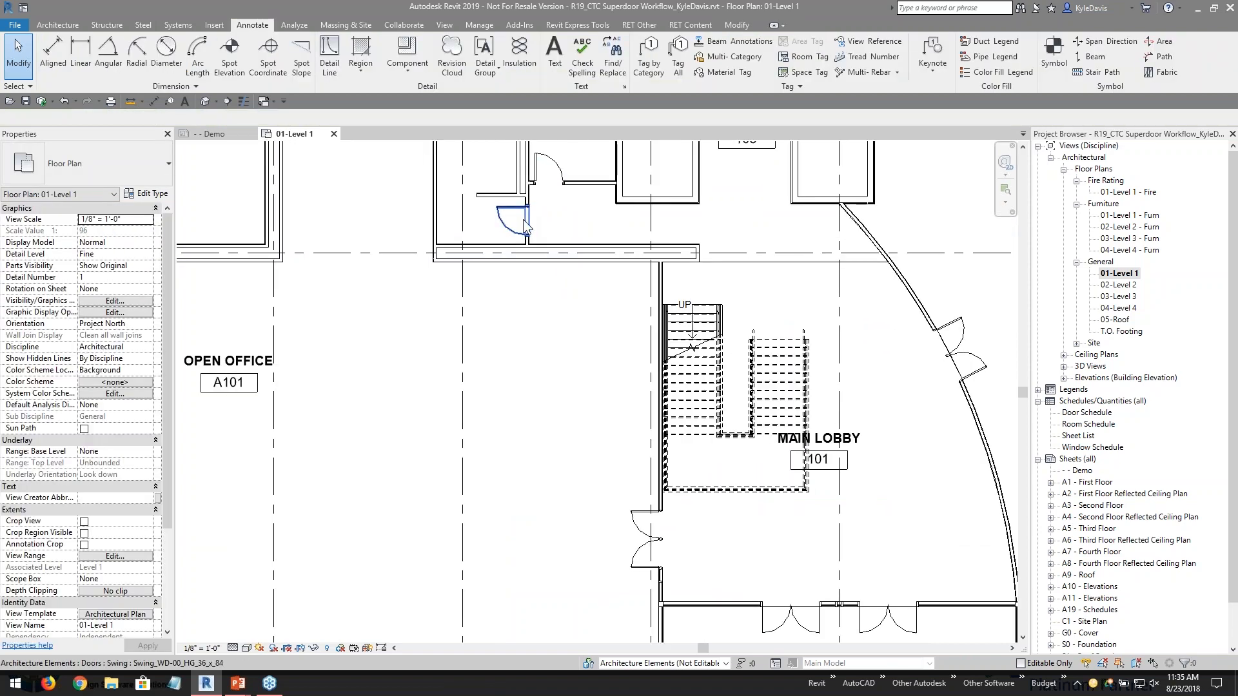
{"action": "left_click", "coordinate": [534, 223]}
{"action": "middle_click_drag", "start_coordinate": [588, 256], "coordinate": [608, 354]}
{"action": "left_click", "coordinate": [591, 230]}
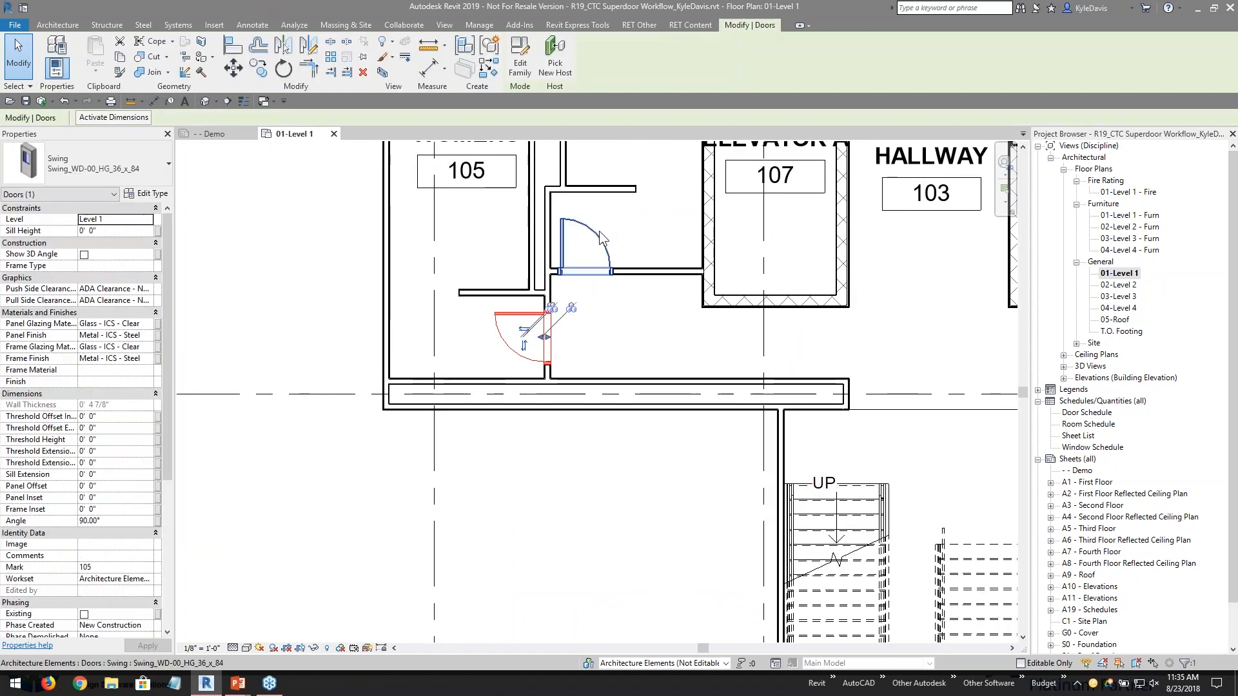
{"action": "scroll", "coordinate": [638, 350], "scroll_direction": "down", "scroll_amount": 3}
{"action": "key", "text": "Escape"}
- Select everything in the Level 1 plan and filter the selection down to the Doors category only
{"action": "scroll", "coordinate": [387, 341], "scroll_direction": "down", "scroll_amount": 2}
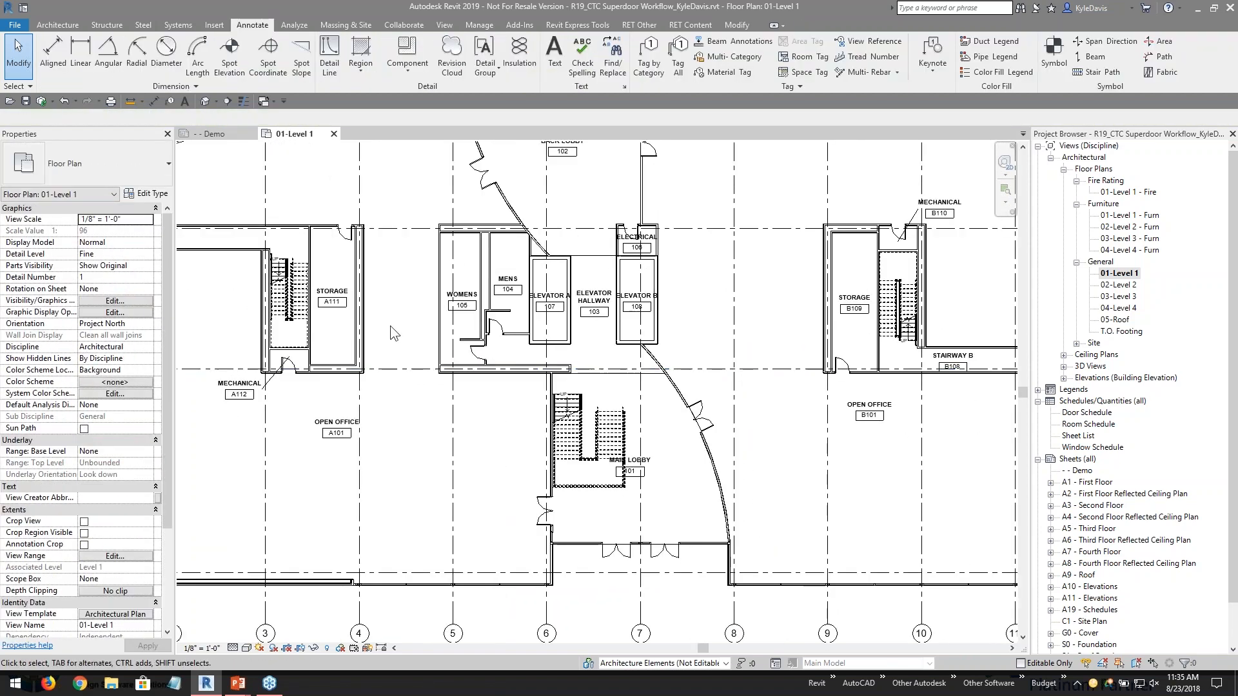
{"action": "key", "text": "z"}
{"action": "key", "text": "f"}
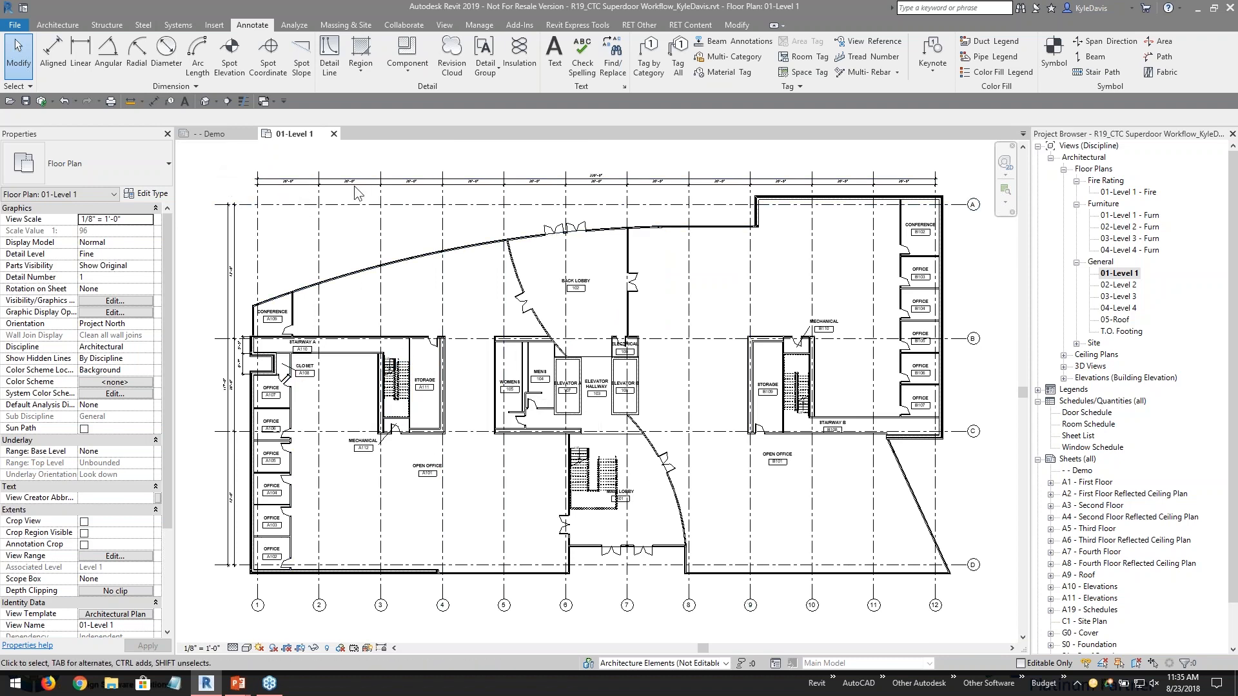
{"action": "left_click_drag", "start_coordinate": [239, 162], "coordinate": [964, 589]}
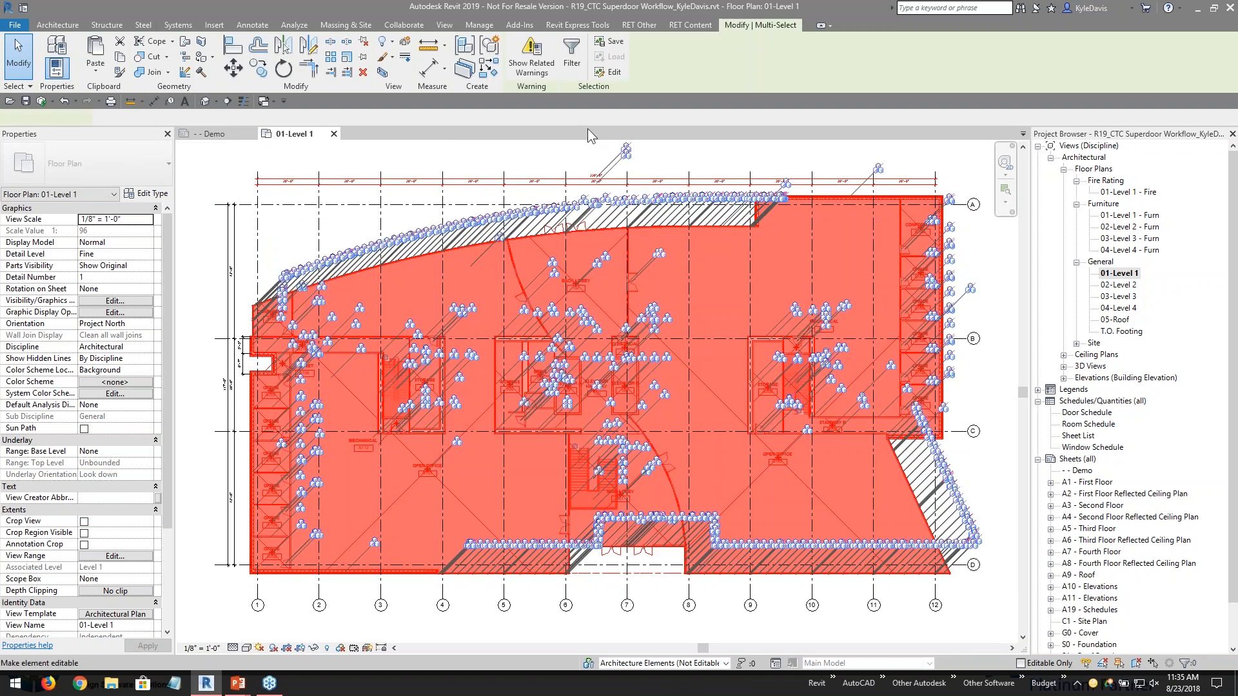
{"action": "left_click", "coordinate": [576, 66]}
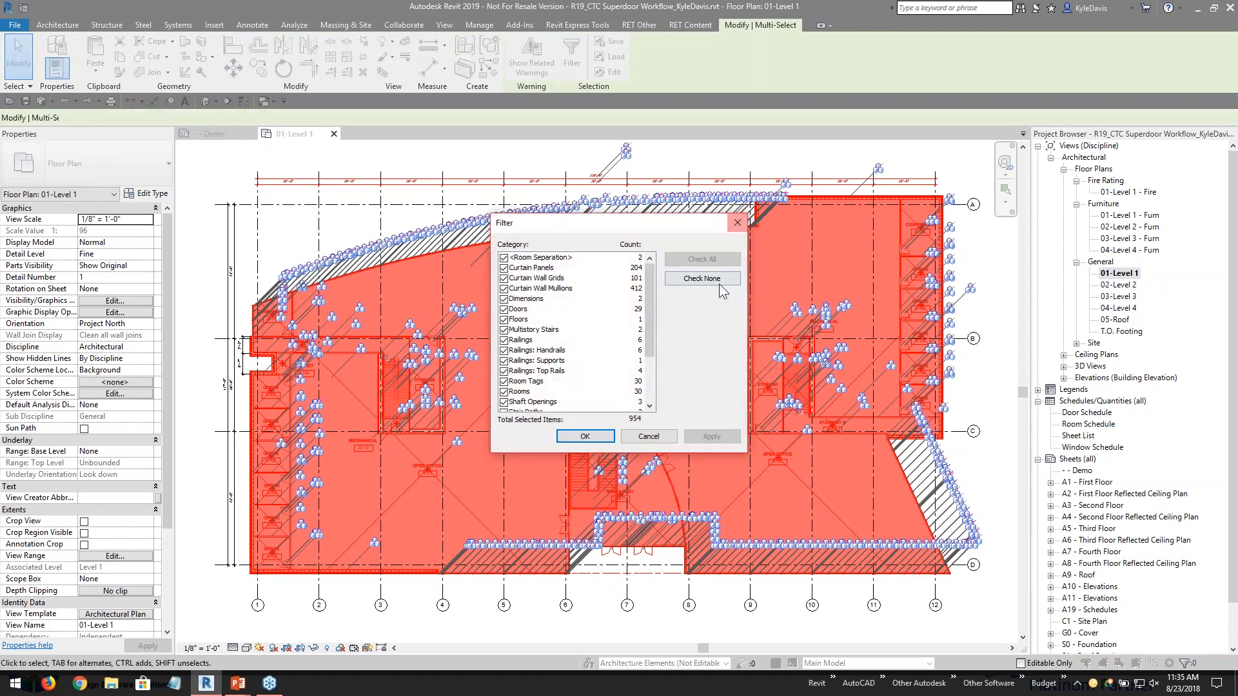
{"action": "left_click", "coordinate": [716, 282]}
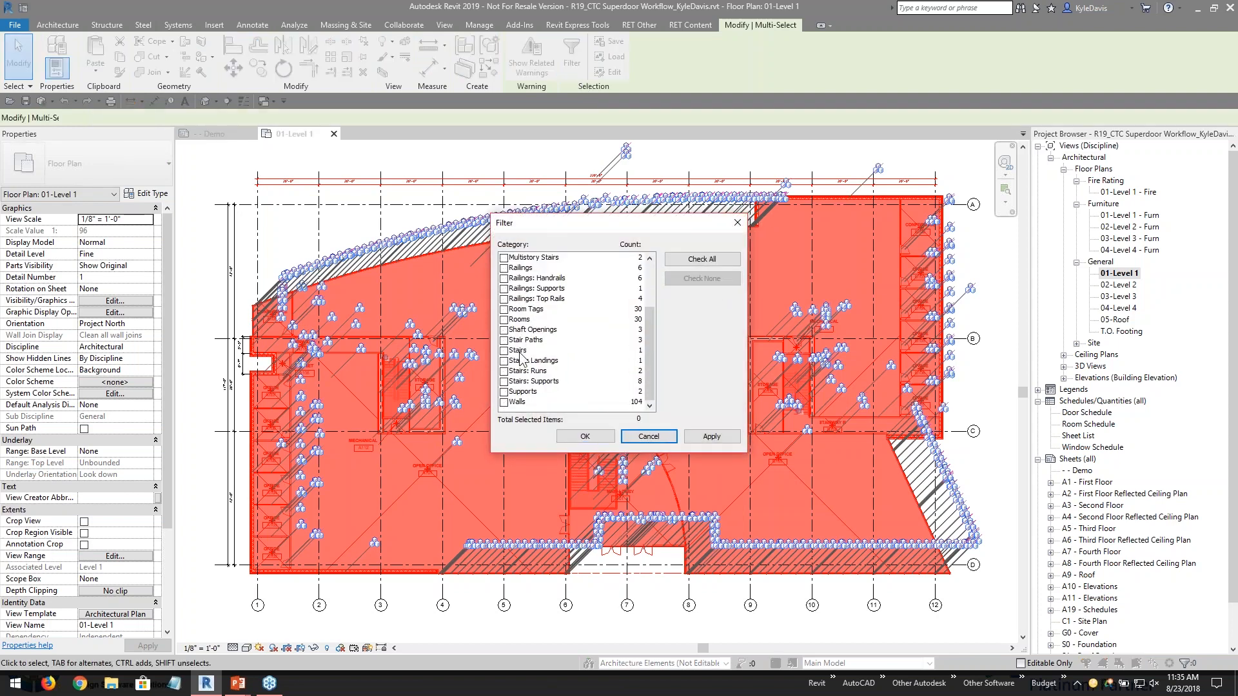
{"action": "left_click", "coordinate": [504, 310]}
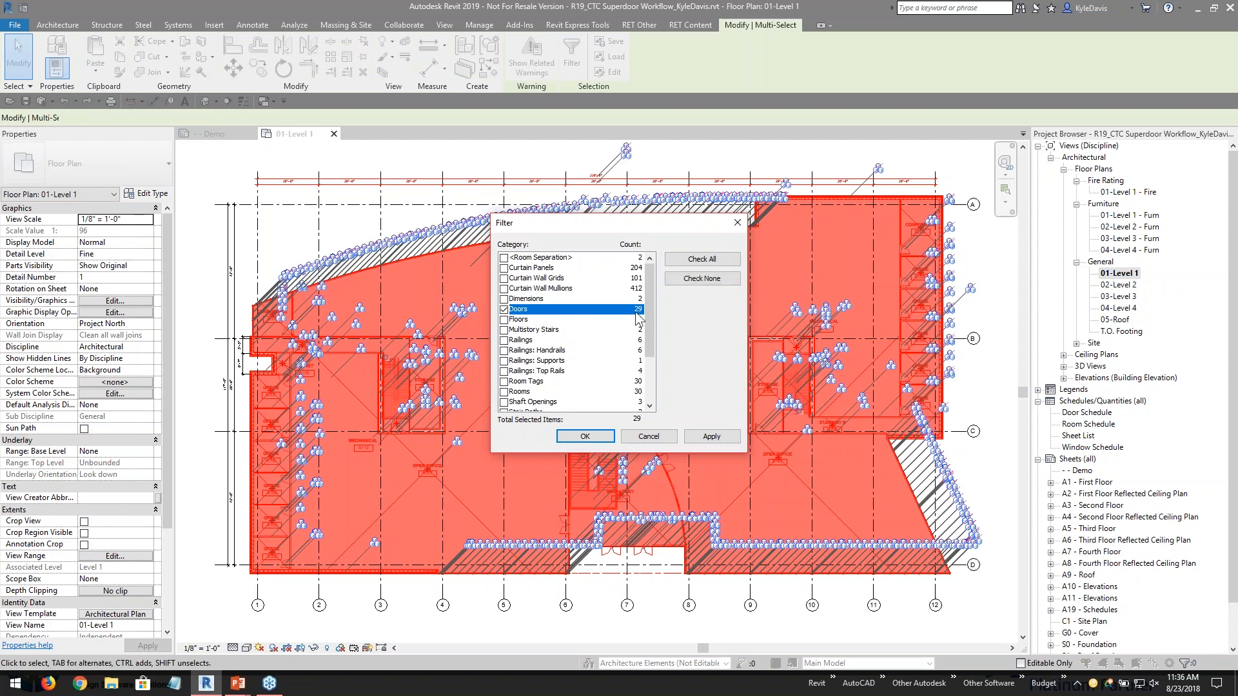
{"action": "left_click", "coordinate": [585, 436]}
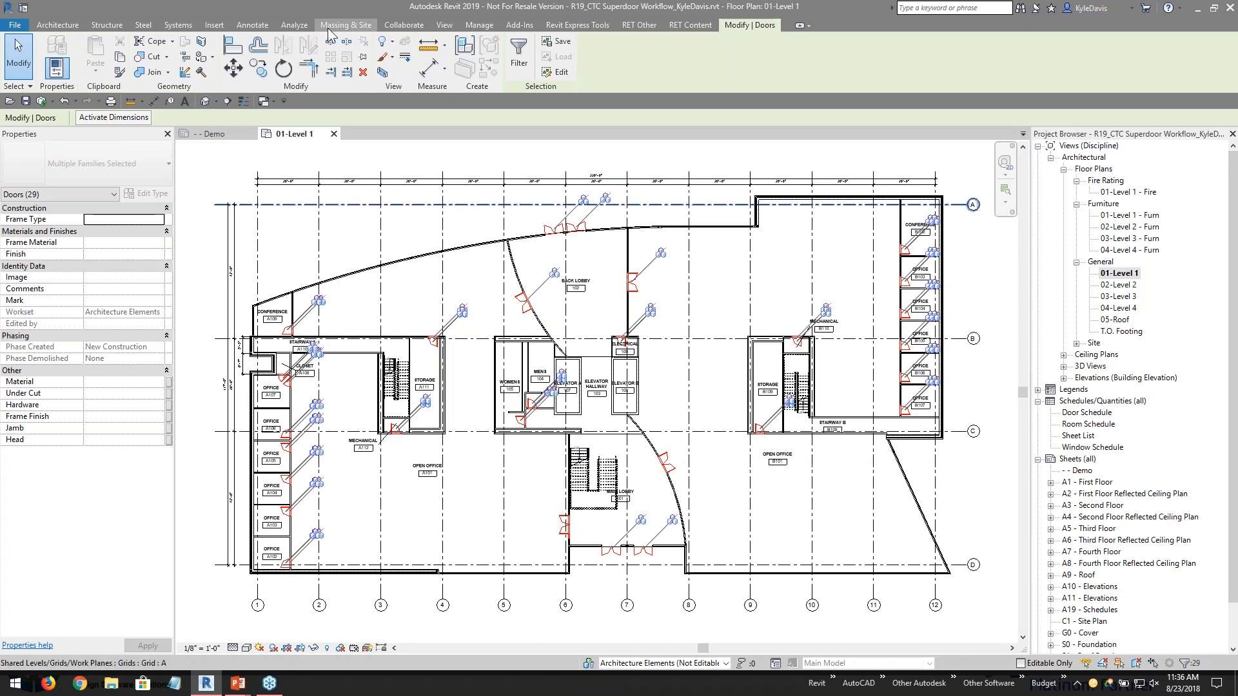
- Tag all untagged doors among the selected objects with the Door Tag category, and check the main lobby door tags
{"action": "left_click", "coordinate": [252, 25]}
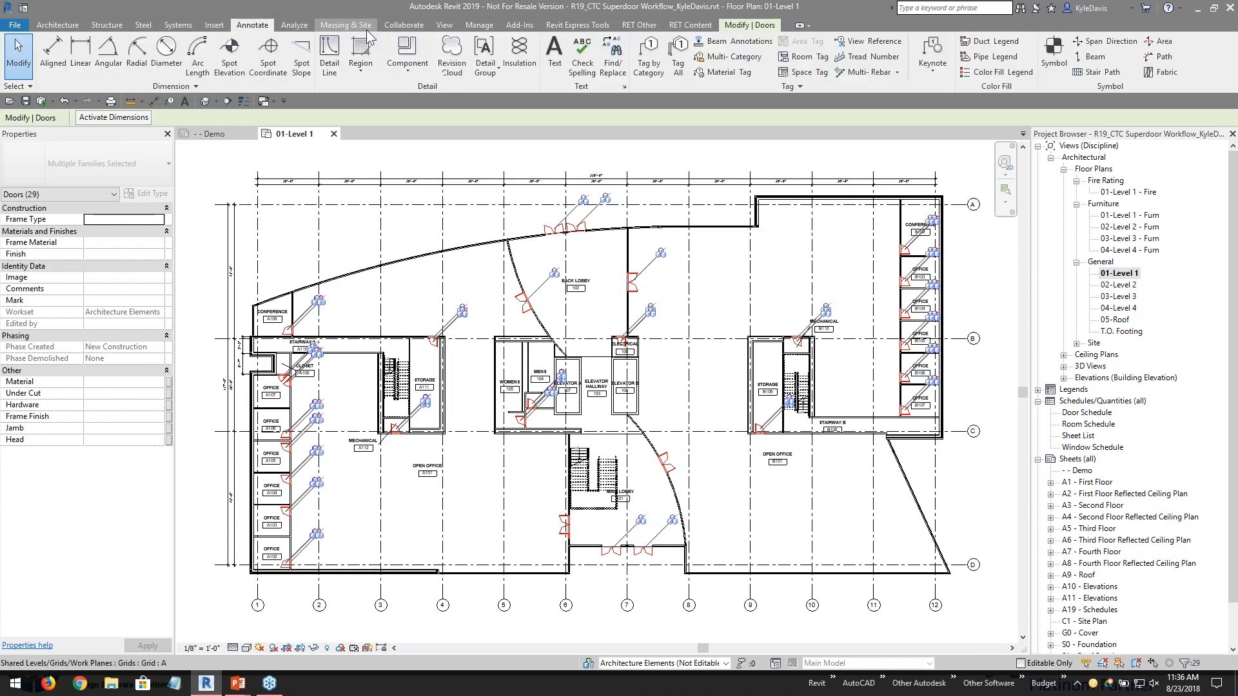
{"action": "left_click", "coordinate": [678, 63]}
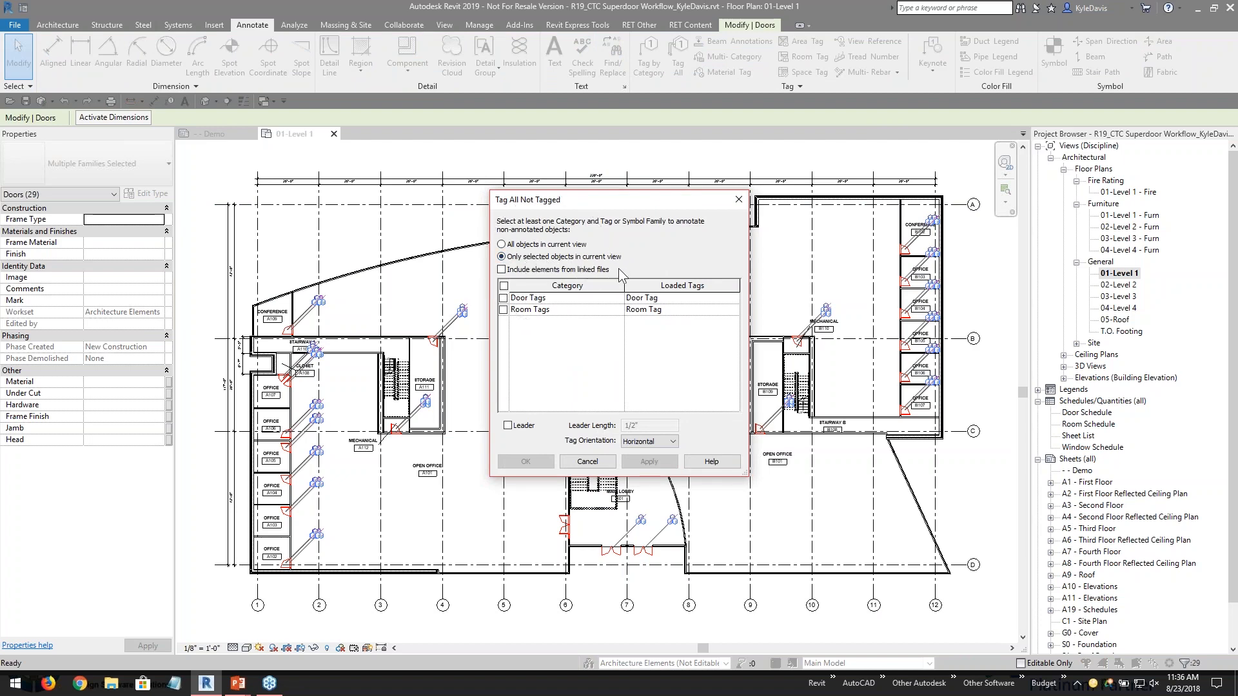
{"action": "left_click", "coordinate": [503, 298]}
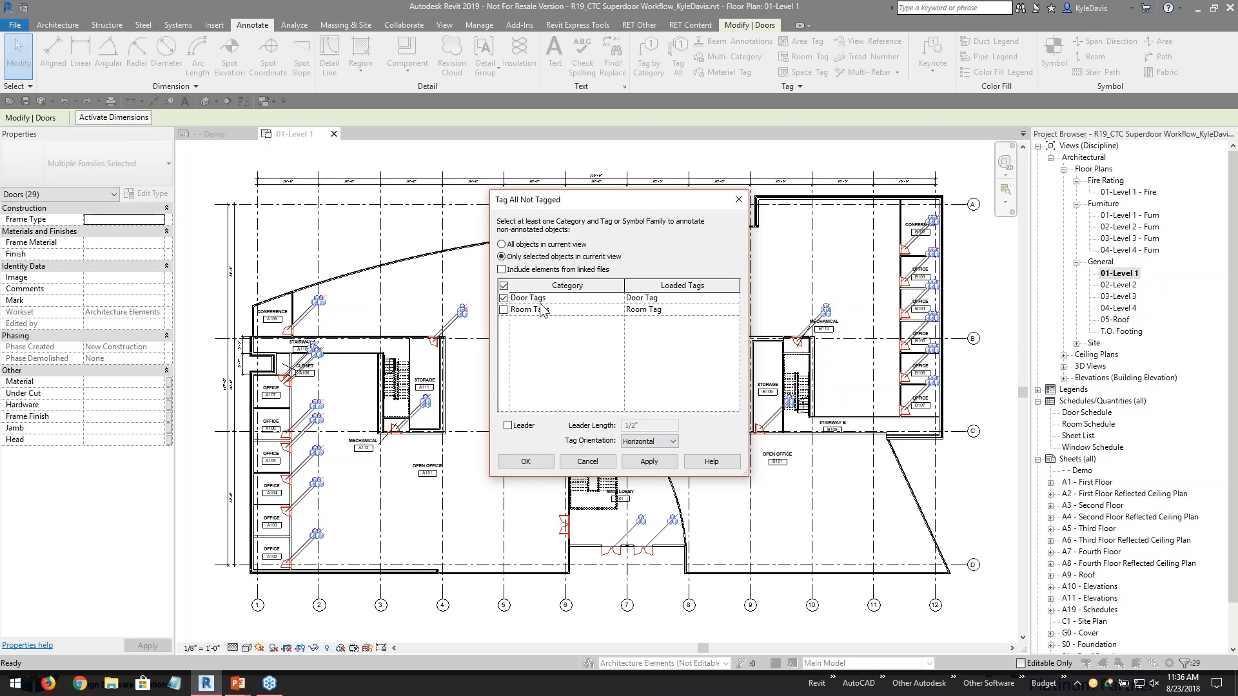
{"action": "left_click", "coordinate": [526, 463]}
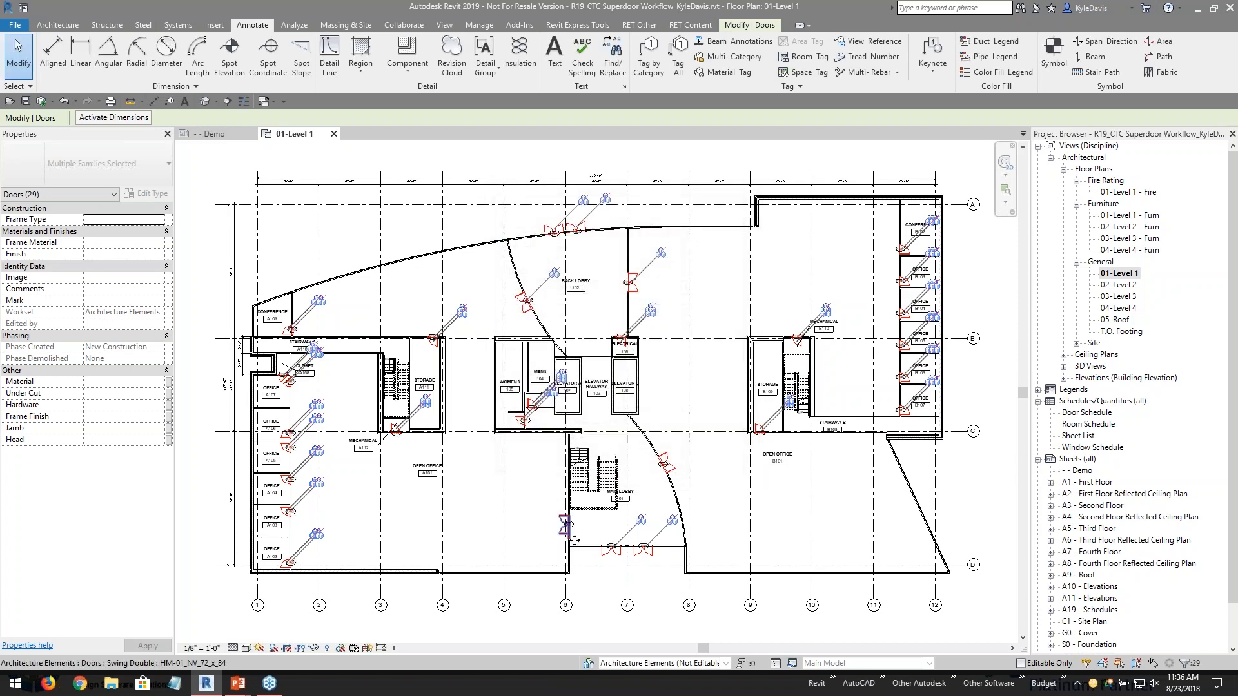
{"action": "scroll", "coordinate": [569, 525], "scroll_direction": "up", "scroll_amount": 5}
{"action": "key", "text": "Escape"}
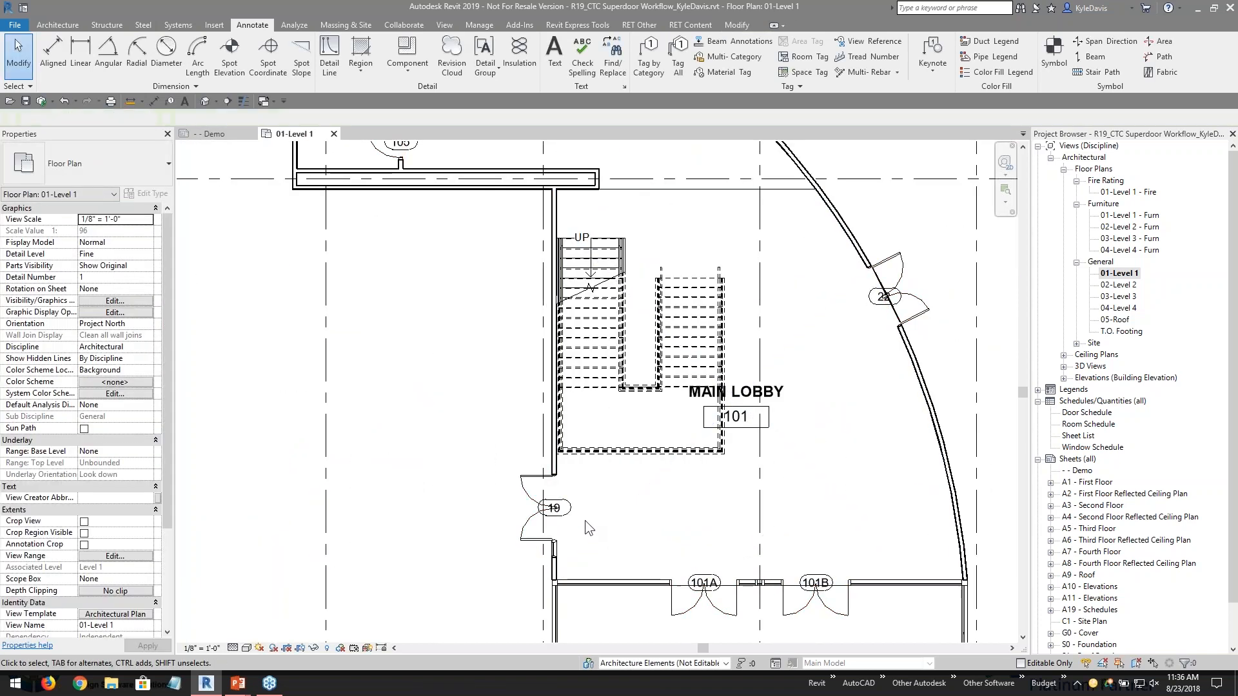
{"action": "scroll", "coordinate": [585, 521], "scroll_direction": "up", "scroll_amount": 2}
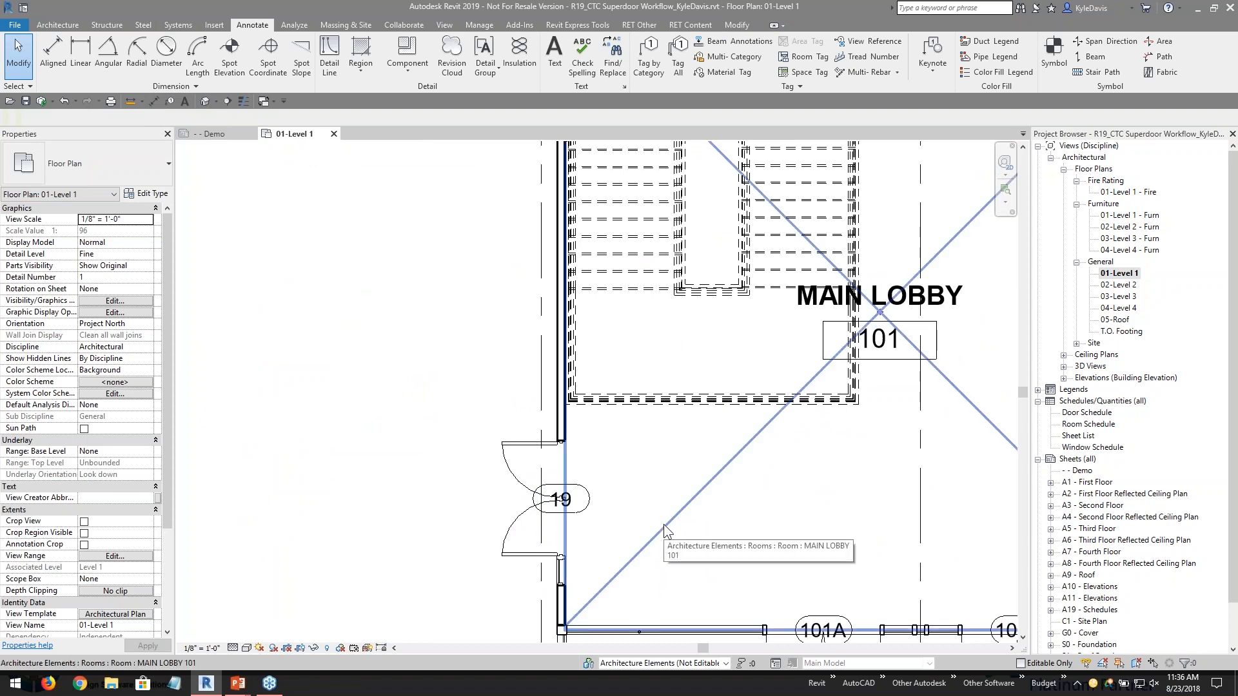
{"action": "scroll", "coordinate": [728, 448], "scroll_direction": "down", "scroll_amount": 2}
{"action": "middle_click_drag", "start_coordinate": [726, 441], "coordinate": [408, 552]}
{"action": "scroll", "coordinate": [638, 373], "scroll_direction": "down", "scroll_amount": 2}
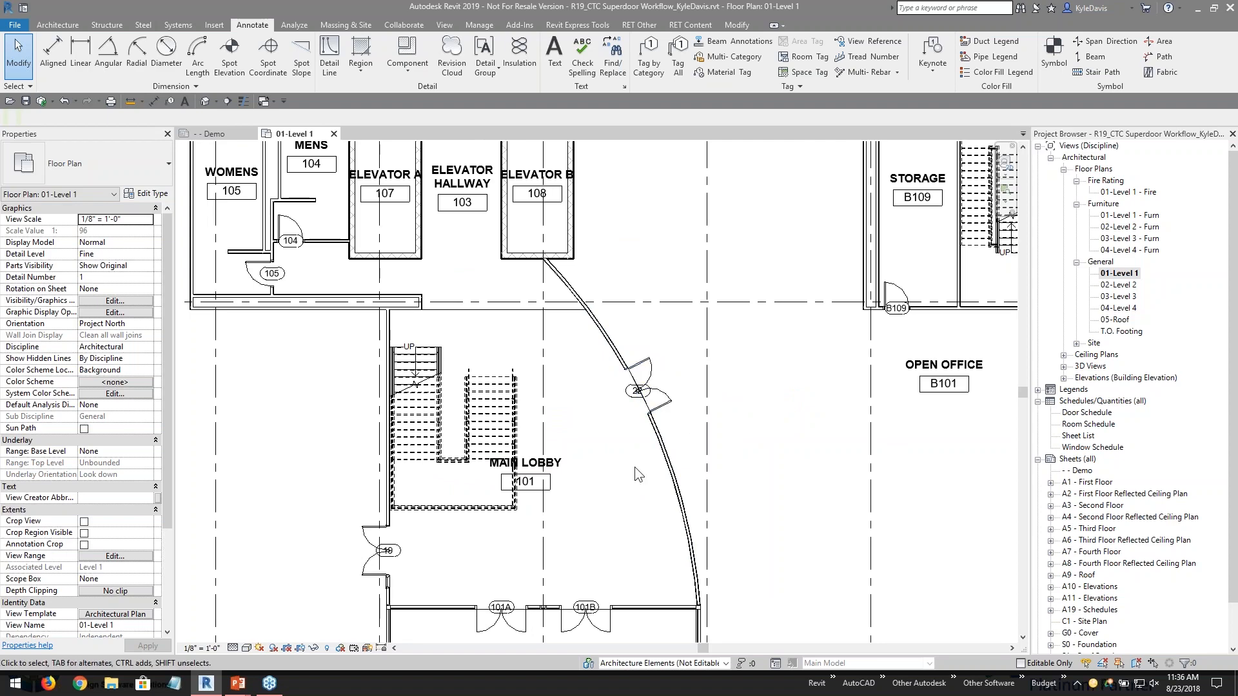
- Undo the door tagging on the Level 1 plan
{"action": "key", "text": "ctrl+z"}
{"action": "middle_click", "coordinate": [613, 512]}
{"action": "middle_click", "coordinate": [612, 512]}
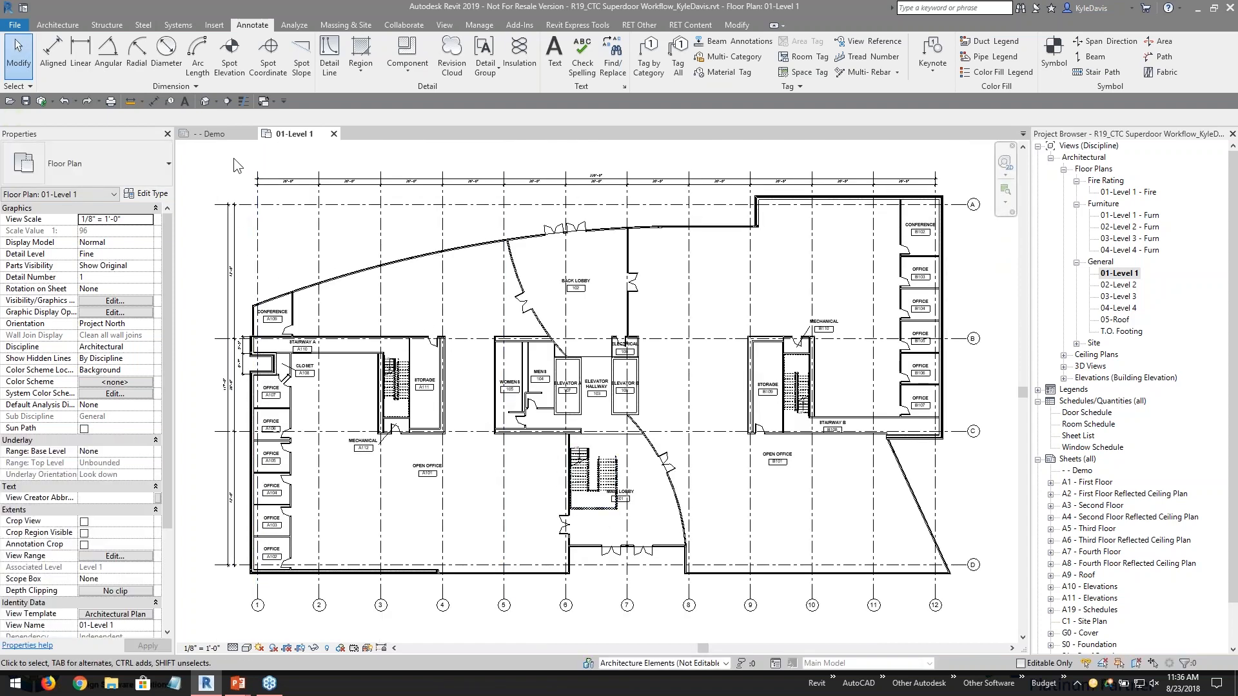
- Select everything in the Level 1 plan, tag only the selected untagged doors with the Door Tag category, and clear the selection
{"action": "left_click_drag", "start_coordinate": [232, 156], "coordinate": [975, 621]}
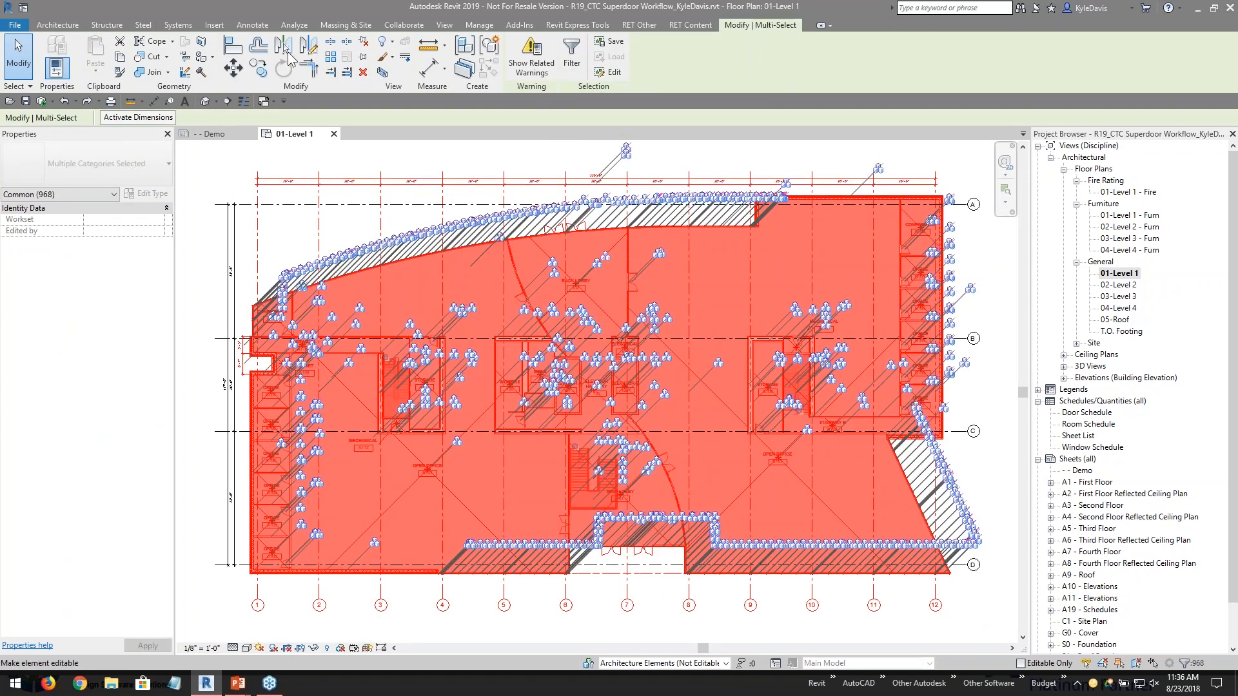
{"action": "left_click", "coordinate": [260, 25]}
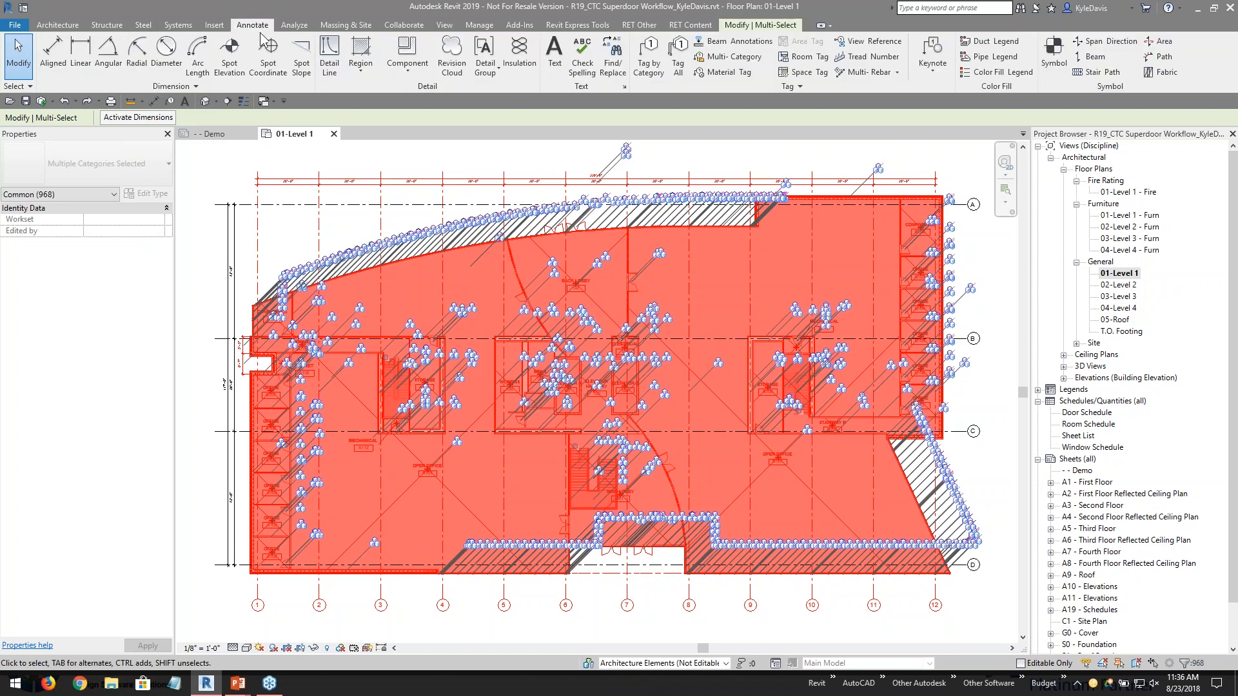
{"action": "left_click", "coordinate": [680, 76]}
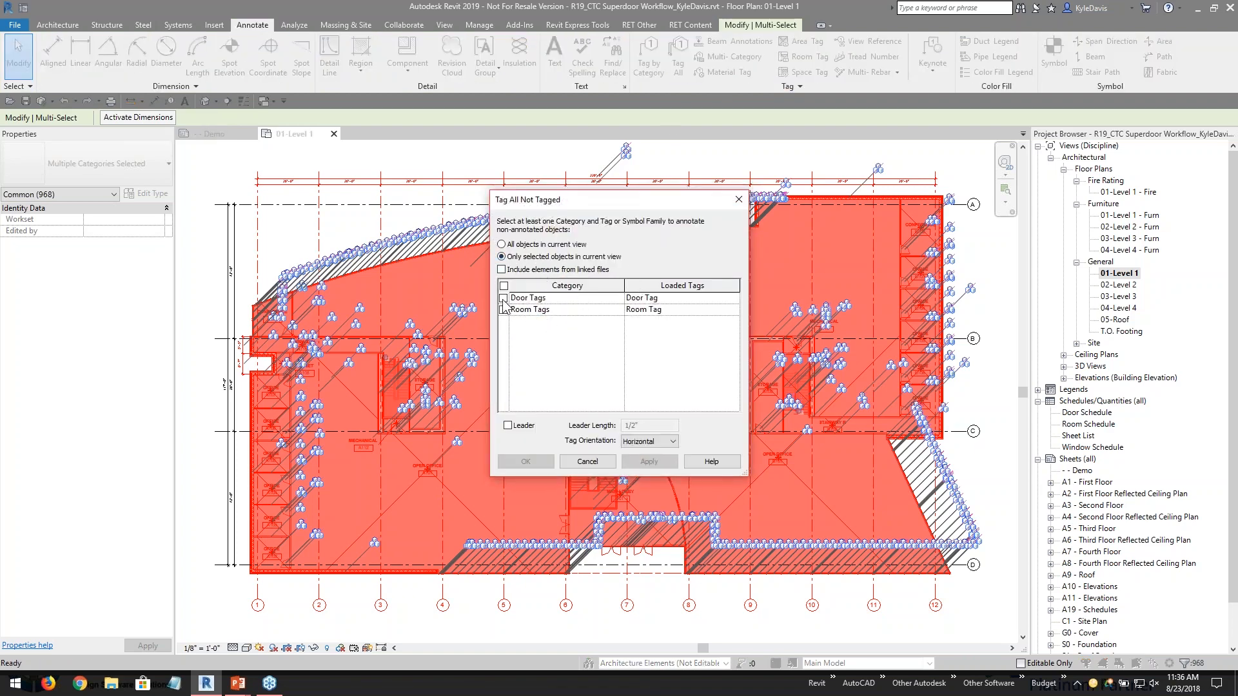
{"action": "left_click", "coordinate": [504, 298]}
{"action": "left_click", "coordinate": [541, 462]}
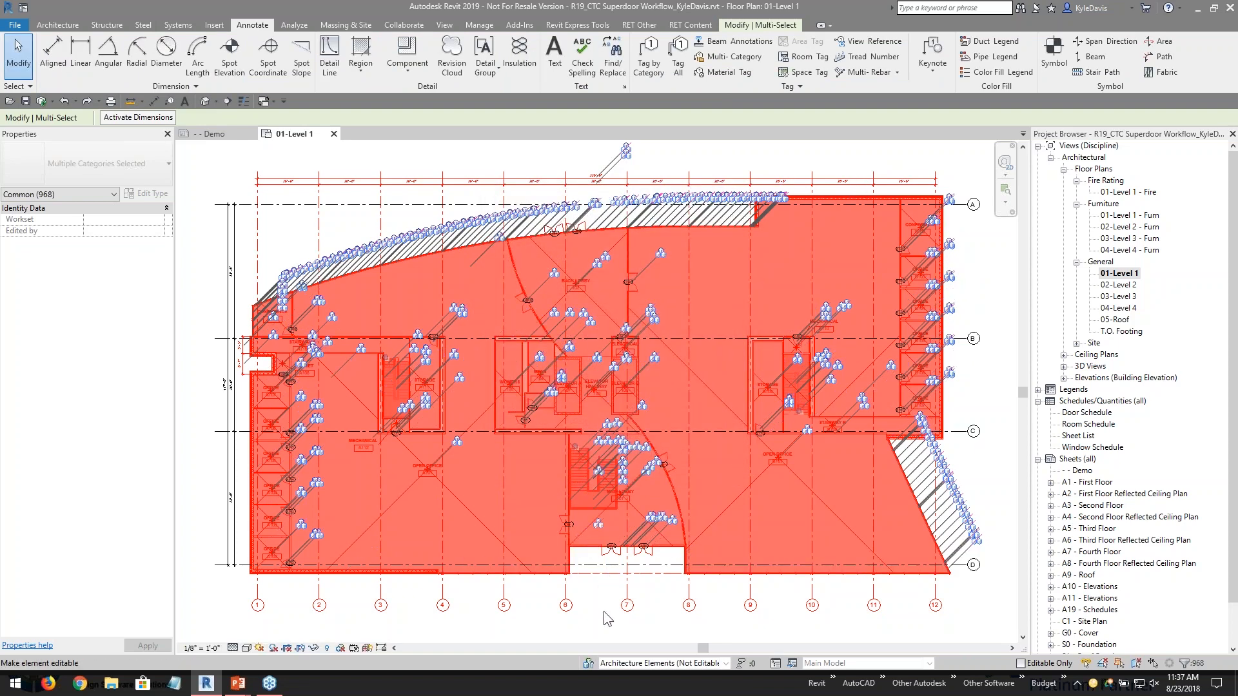
{"action": "scroll", "coordinate": [605, 605], "scroll_direction": "up", "scroll_amount": 2}
{"action": "scroll", "coordinate": [594, 602], "scroll_direction": "up", "scroll_amount": 2}
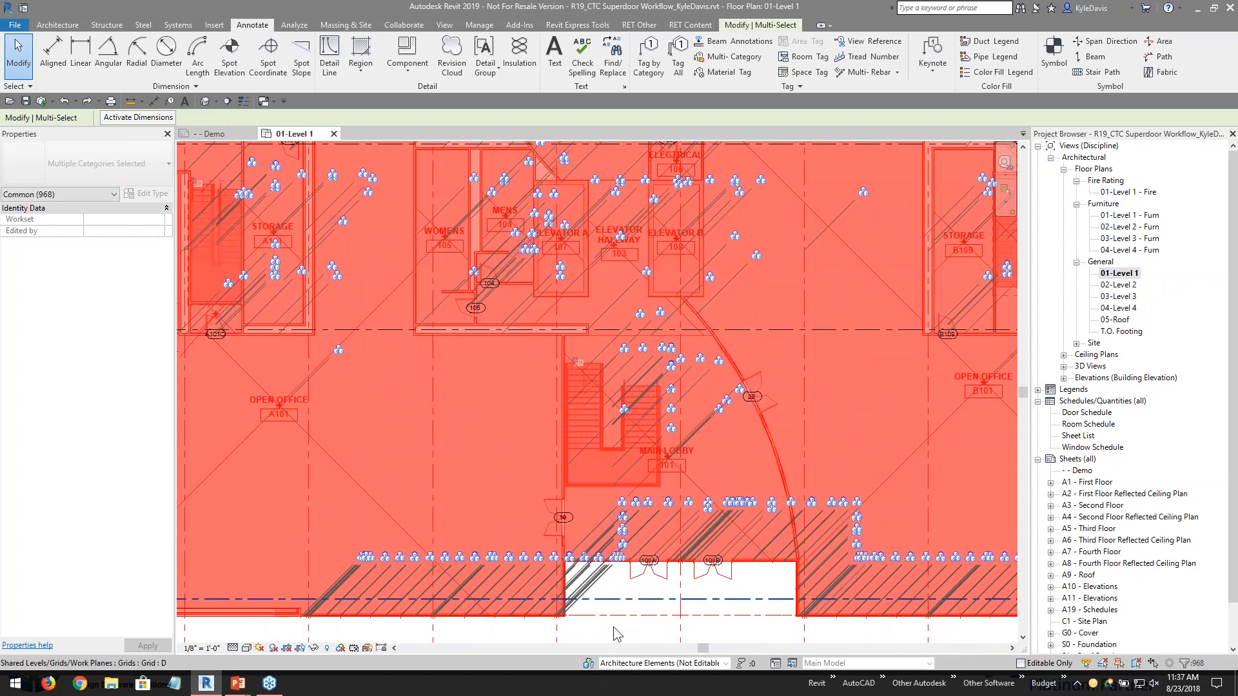
{"action": "key", "text": "Escape"}
- Examine the new door tags around the main lobby, including the Swing Double door in its straight wall
{"action": "scroll", "coordinate": [591, 541], "scroll_direction": "up", "scroll_amount": 2}
{"action": "scroll", "coordinate": [665, 552], "scroll_direction": "up", "scroll_amount": 2}
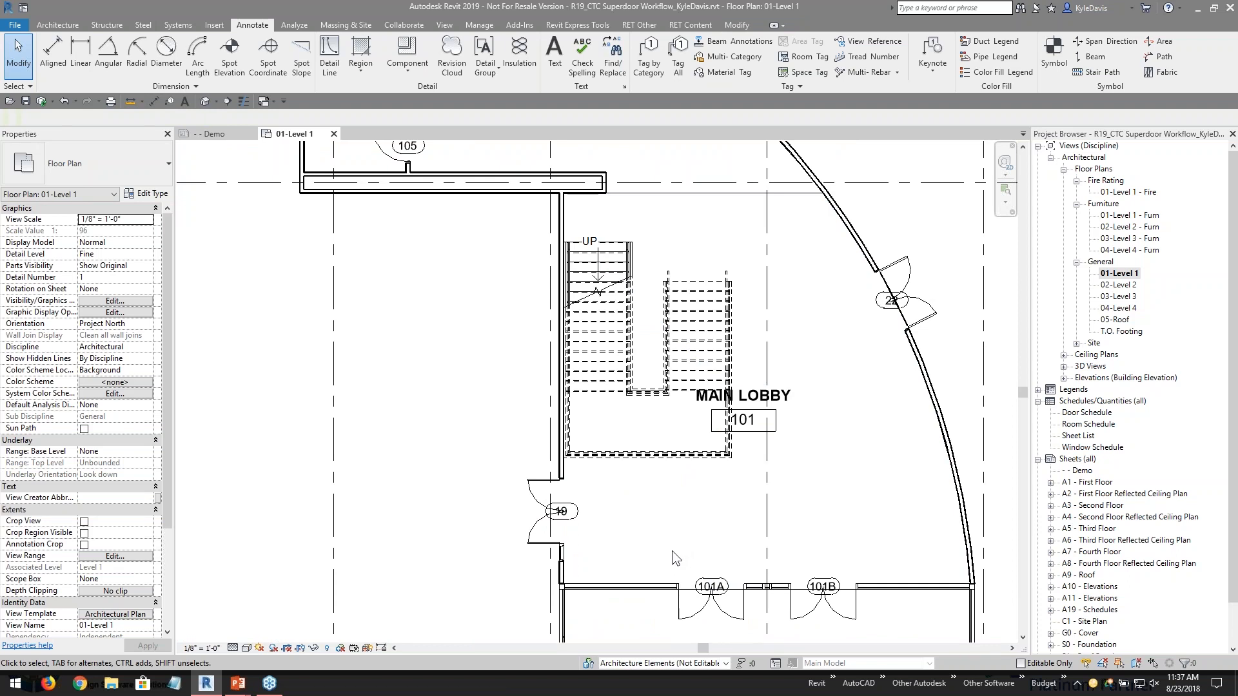
{"action": "scroll", "coordinate": [672, 551], "scroll_direction": "down", "scroll_amount": 2}
{"action": "middle_click_drag", "start_coordinate": [748, 504], "coordinate": [582, 479]}
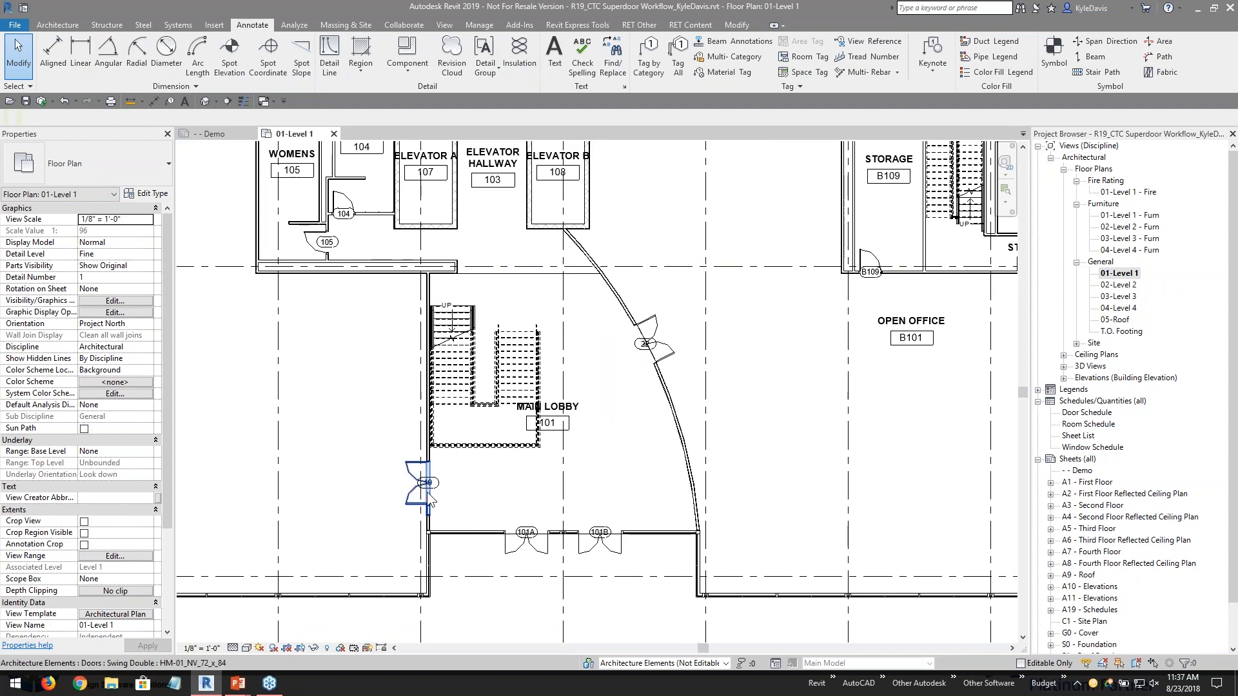
{"action": "scroll", "coordinate": [427, 506], "scroll_direction": "up", "scroll_amount": 4}
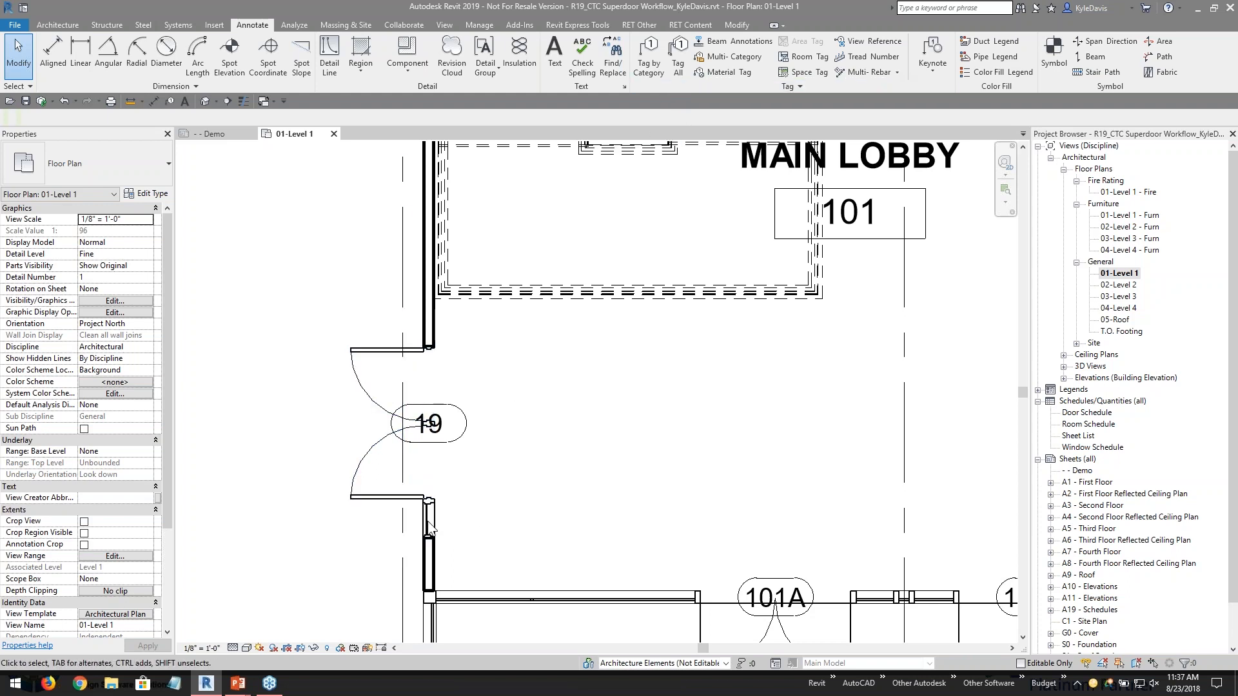
{"action": "scroll", "coordinate": [445, 539], "scroll_direction": "down", "scroll_amount": 2}
{"action": "scroll", "coordinate": [320, 531], "scroll_direction": "down", "scroll_amount": 3}
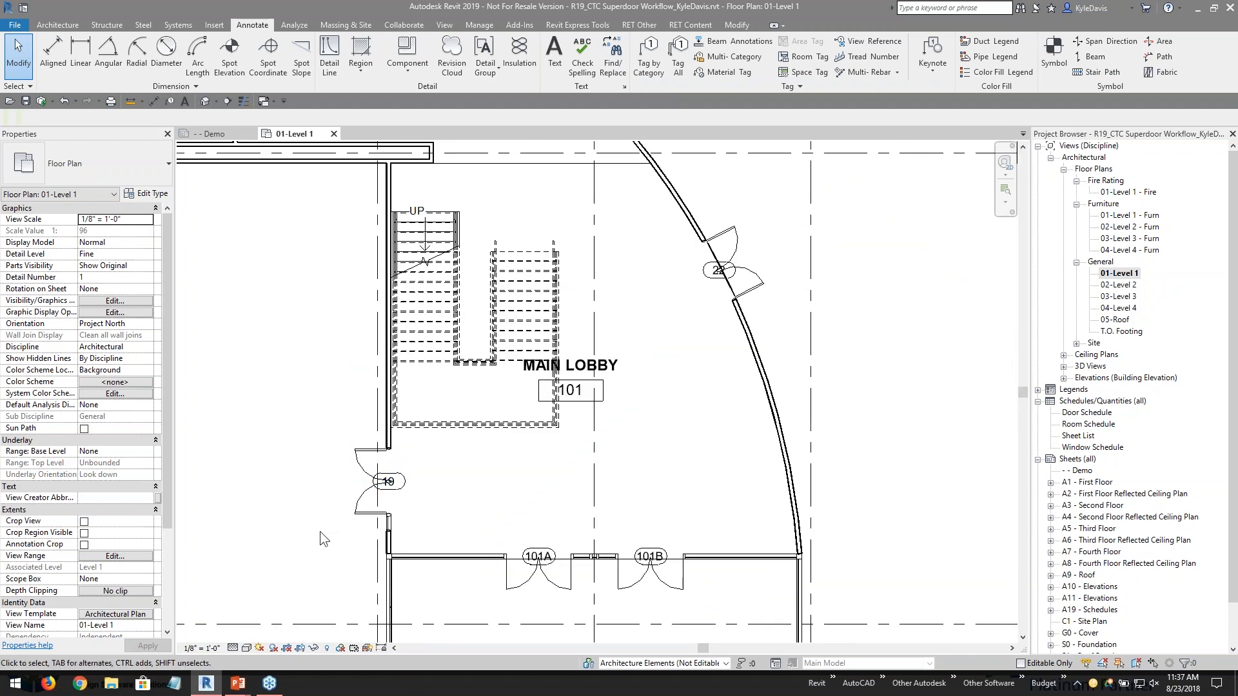
{"action": "scroll", "coordinate": [329, 515], "scroll_direction": "up", "scroll_amount": 2}
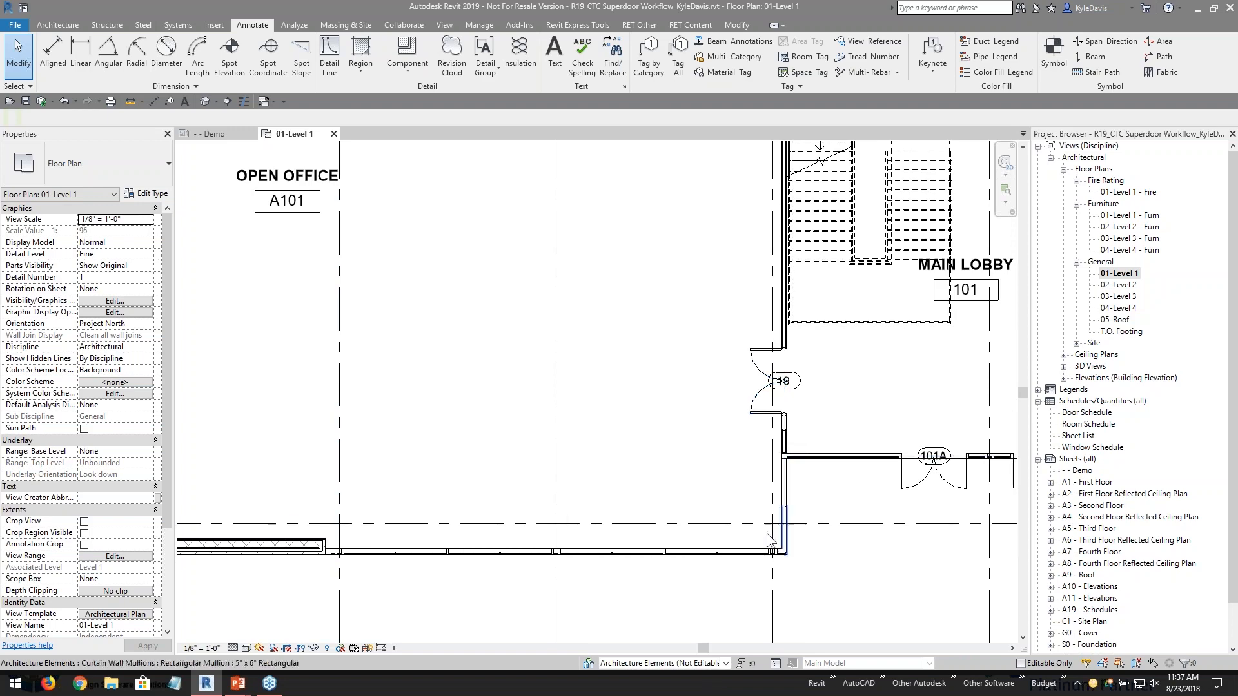
{"action": "scroll", "coordinate": [425, 522], "scroll_direction": "down", "scroll_amount": 2}
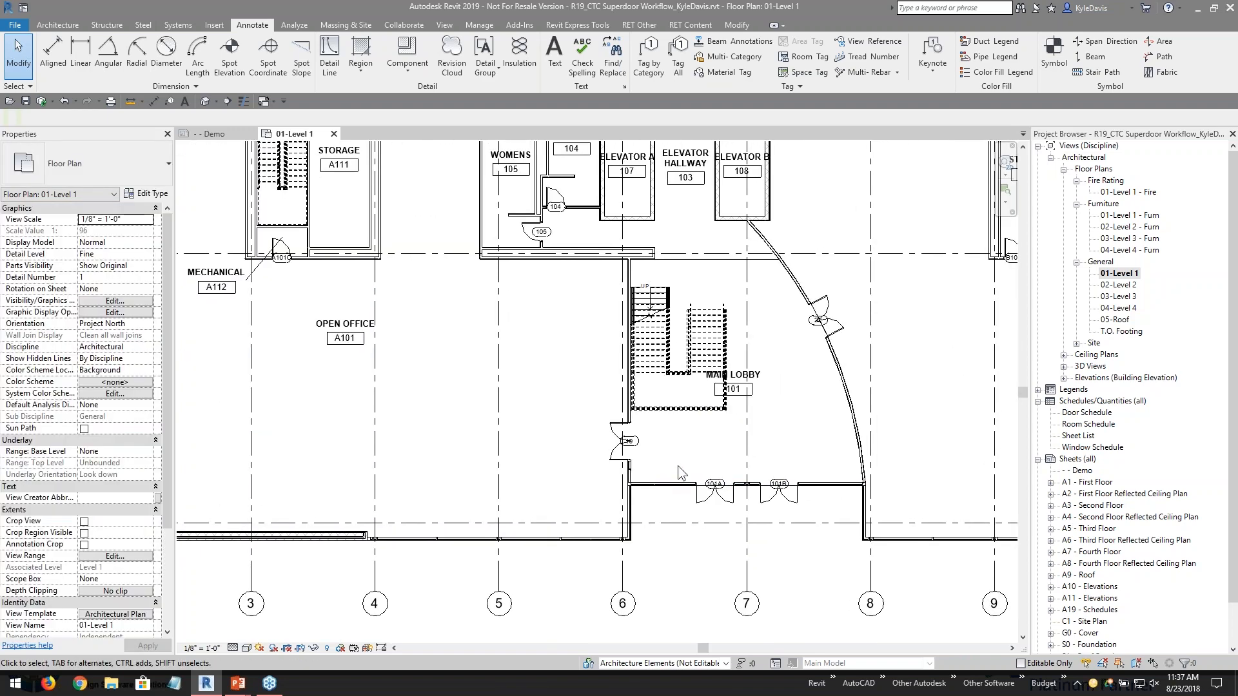
- Select the tagged Swing Double door in the lobby's straight wall, check its categories in the selection filter, and clear the selection
{"action": "scroll", "coordinate": [580, 425], "scroll_direction": "up", "scroll_amount": 3}
{"action": "left_click_drag", "start_coordinate": [606, 405], "coordinate": [713, 509]}
{"action": "left_click", "coordinate": [518, 56]}
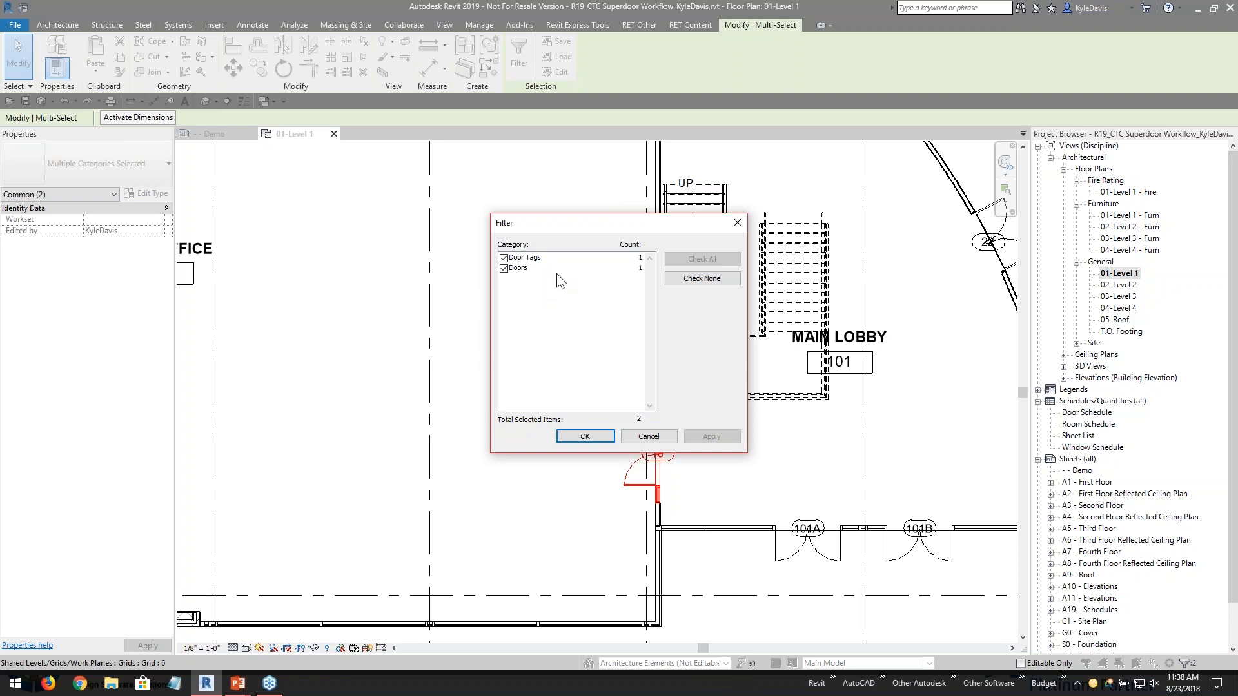
{"action": "left_click", "coordinate": [640, 437]}
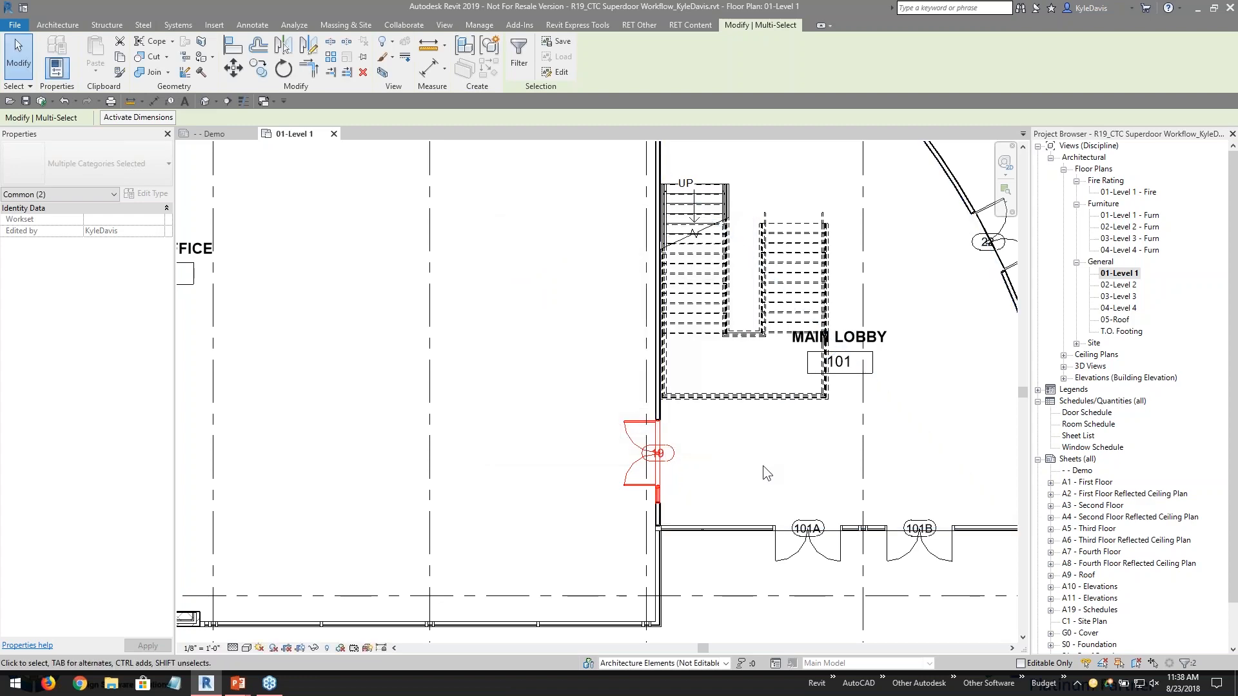
{"action": "left_click", "coordinate": [788, 478]}
- Review the instance properties of the Swing Double door between Open Office A101 and the main lobby
{"action": "scroll", "coordinate": [788, 479], "scroll_direction": "down", "scroll_amount": 3}
{"action": "middle_click", "coordinate": [814, 486]}
{"action": "middle_click", "coordinate": [813, 487]}
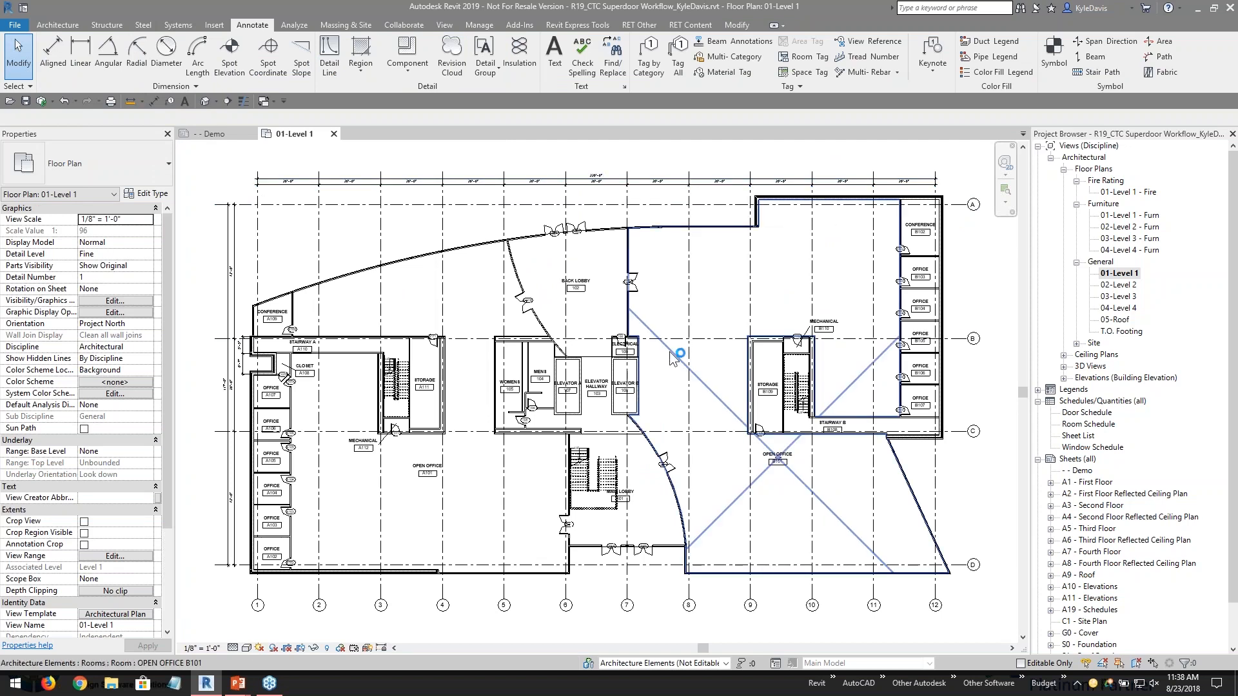
{"action": "left_click", "coordinate": [565, 526]}
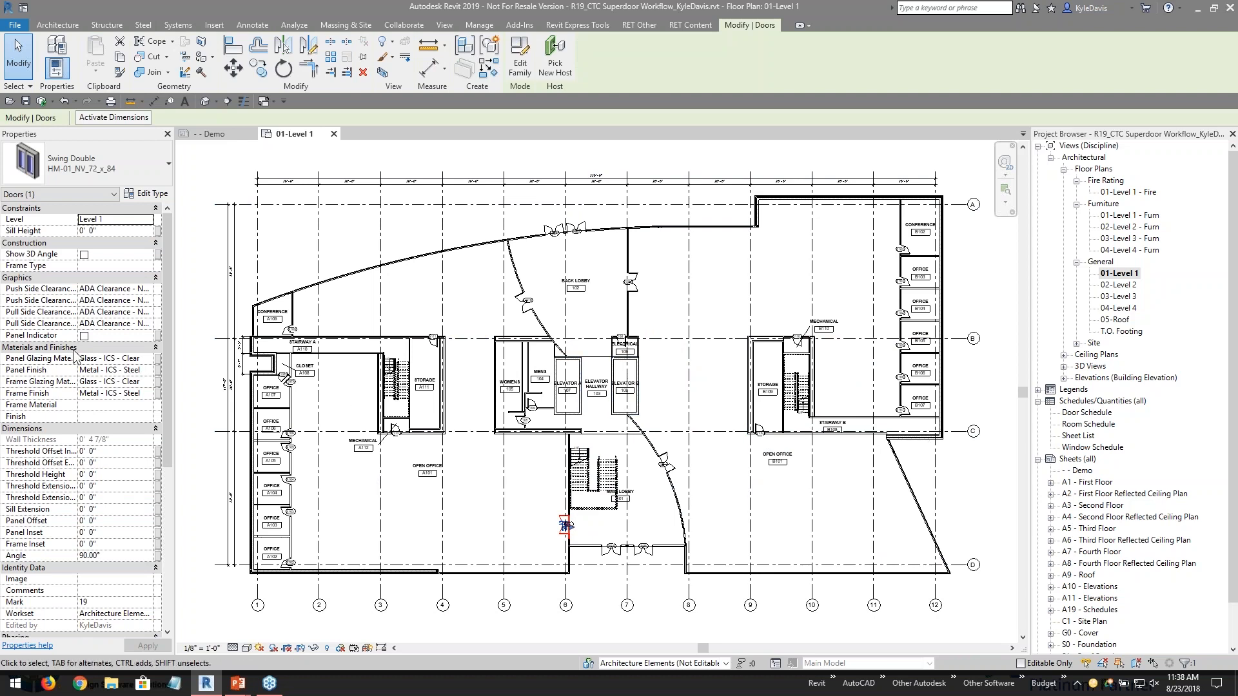
{"action": "left_click", "coordinate": [205, 378]}
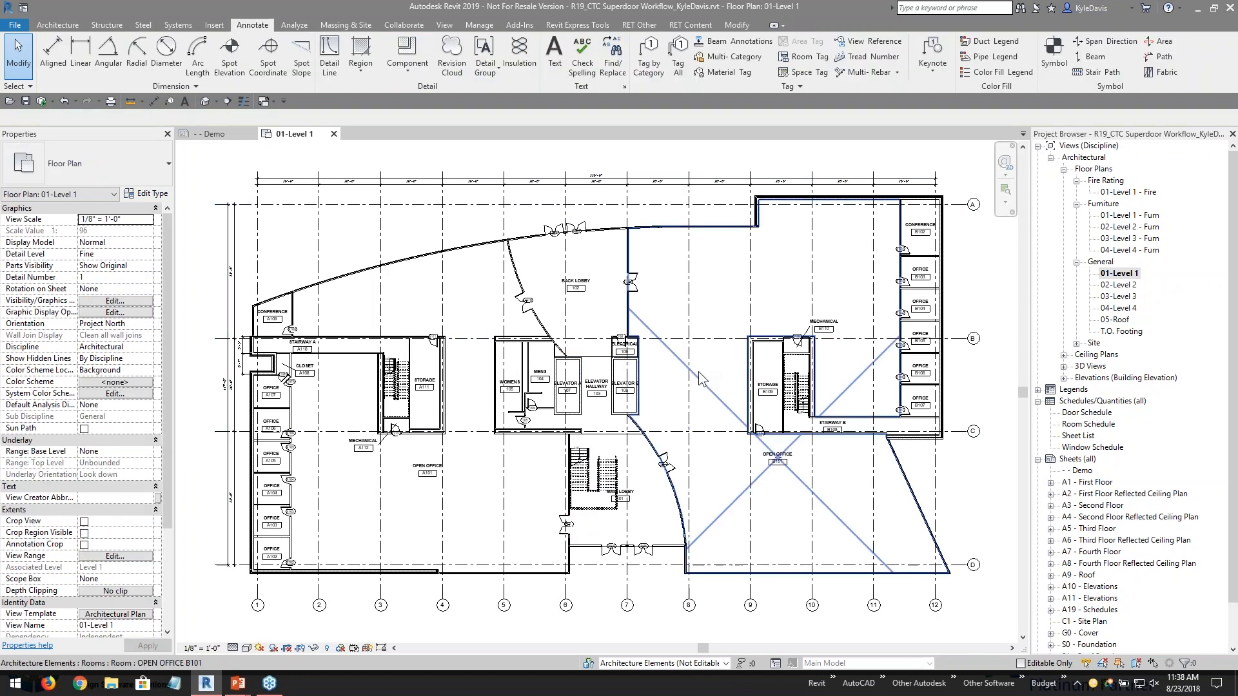
- Open the Door Schedule, widen the Family column slightly, and review the door and frame columns
{"action": "double_click", "coordinate": [1085, 414]}
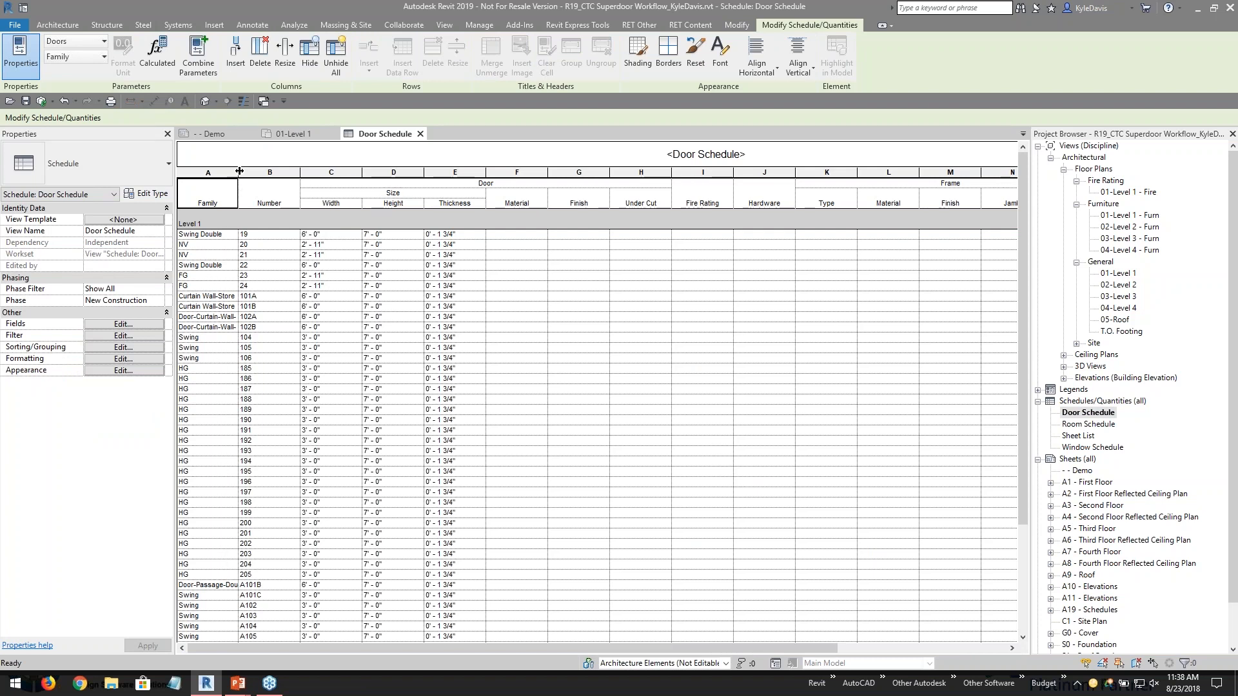
{"action": "left_click_drag", "start_coordinate": [237, 184], "coordinate": [246, 184]}
{"action": "left_click", "coordinate": [220, 266]}
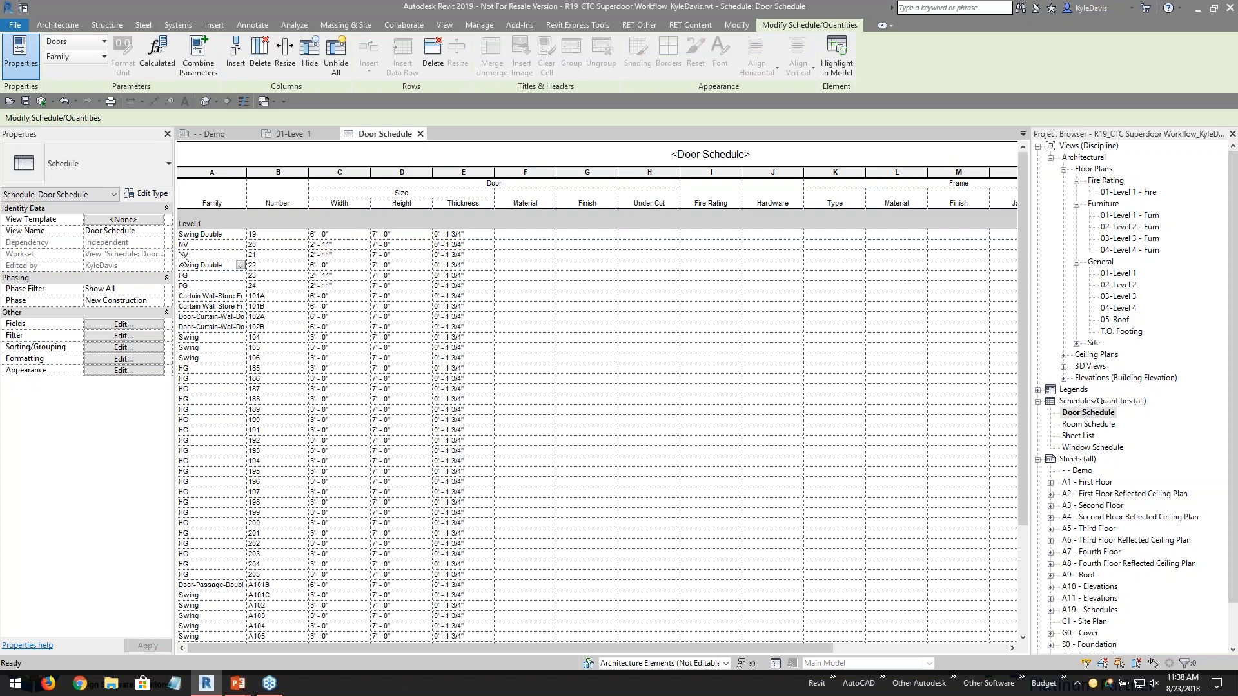
{"action": "left_click_drag", "start_coordinate": [686, 647], "coordinate": [873, 643]}
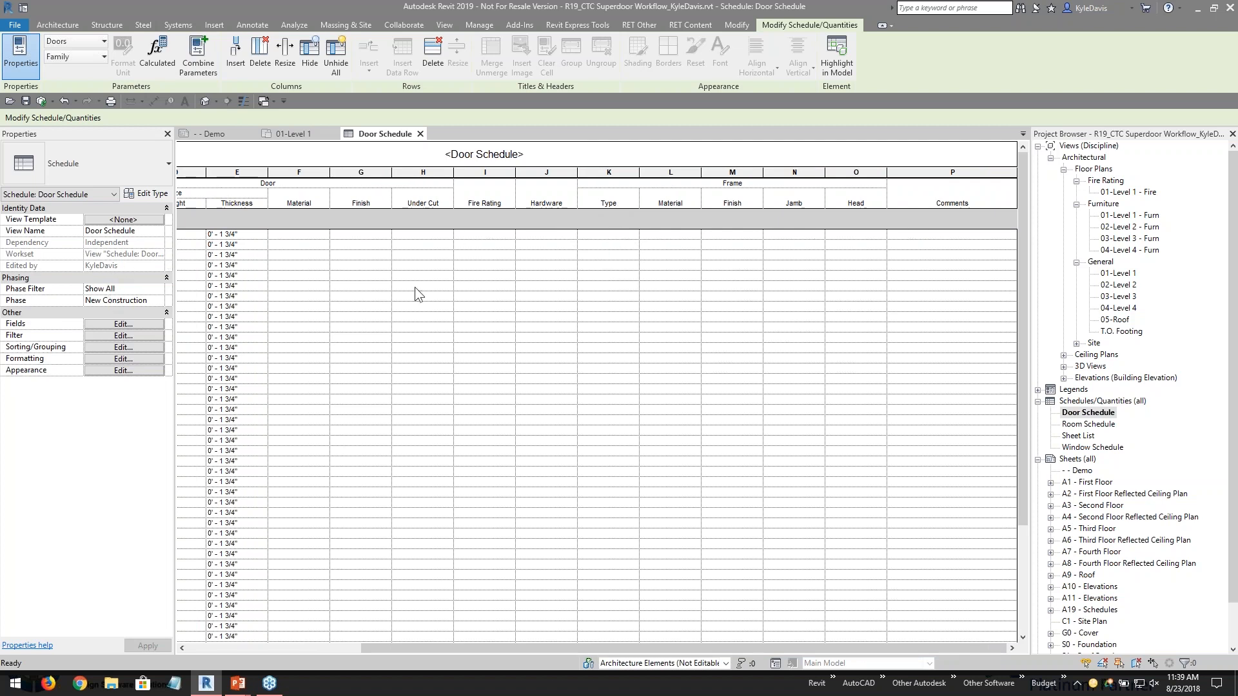
- Add the available Frame Type field to the Door Schedule and move it up to directly follow HARDWARE GROUP
{"action": "left_click", "coordinate": [142, 324]}
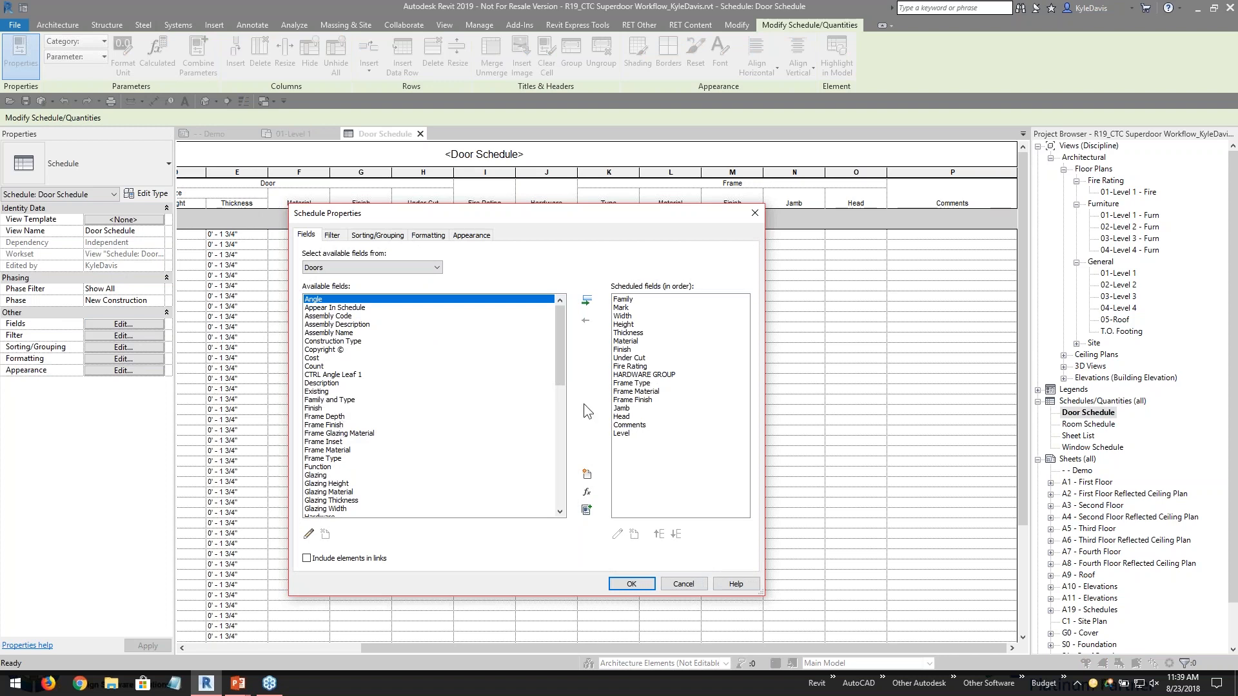
{"action": "left_click", "coordinate": [322, 459]}
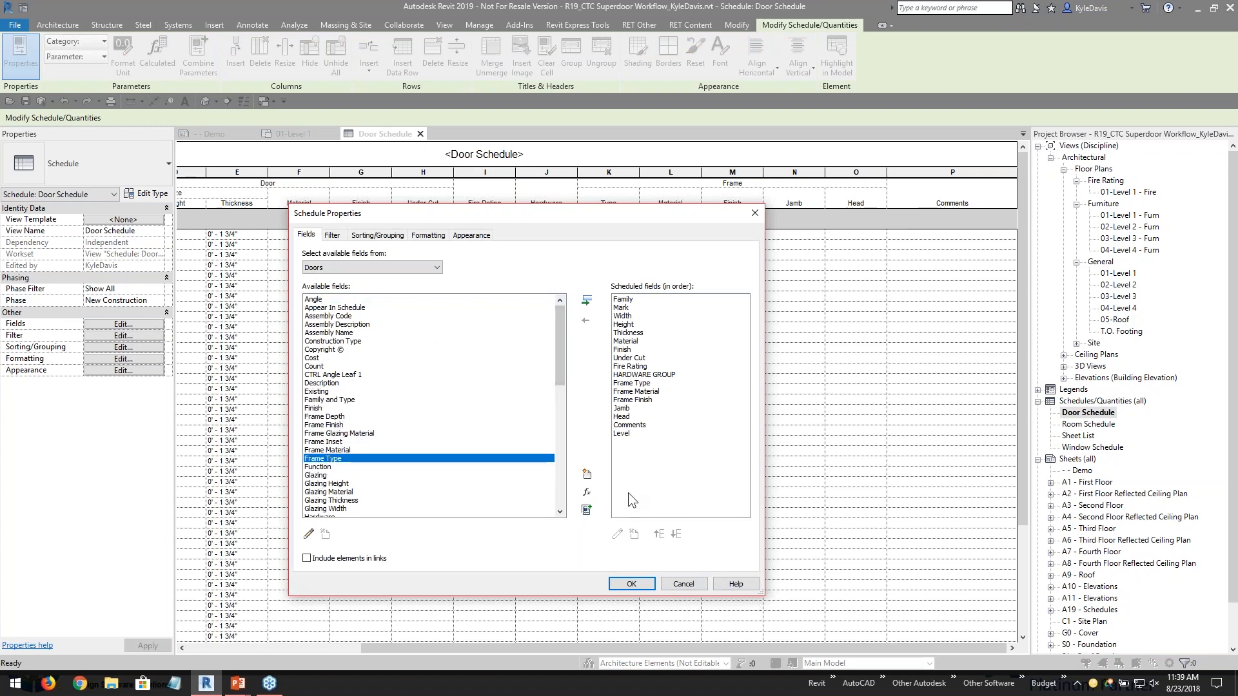
{"action": "left_click", "coordinate": [587, 300]}
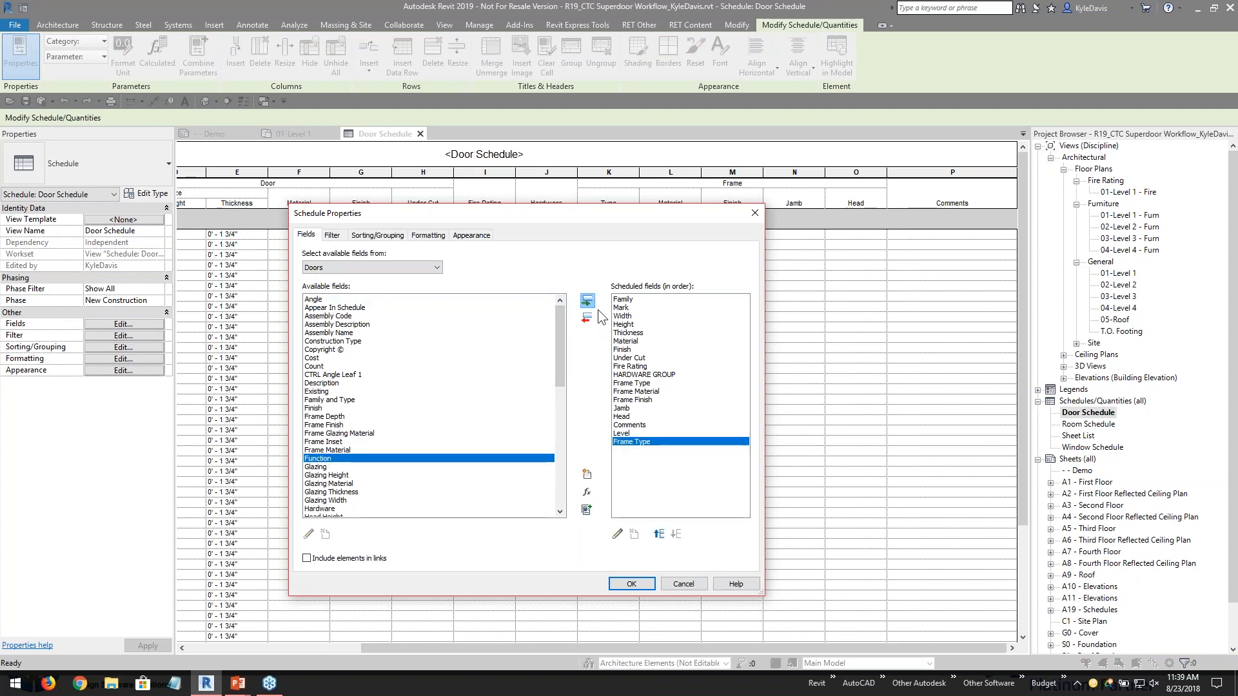
{"action": "left_click", "coordinate": [658, 533]}
{"action": "left_click", "coordinate": [658, 534]}
{"action": "left_click", "coordinate": [658, 534]}
{"action": "left_click", "coordinate": [658, 534]}
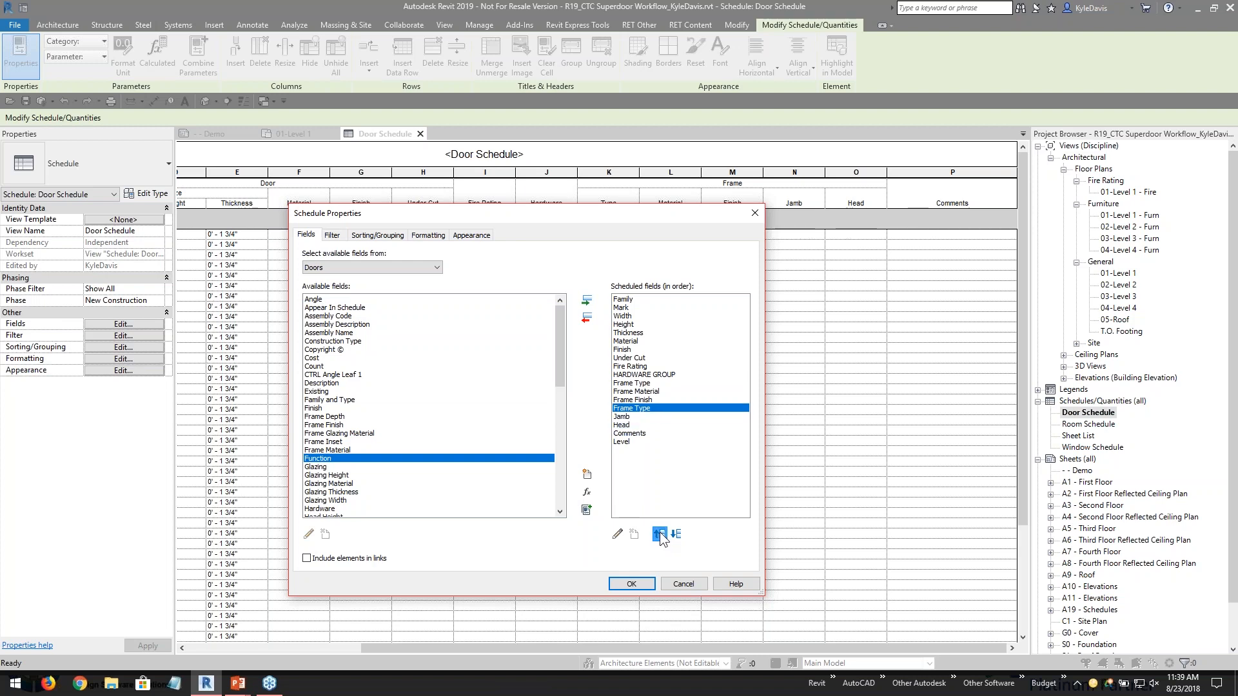
{"action": "left_click", "coordinate": [658, 534]}
{"action": "left_click", "coordinate": [659, 534]}
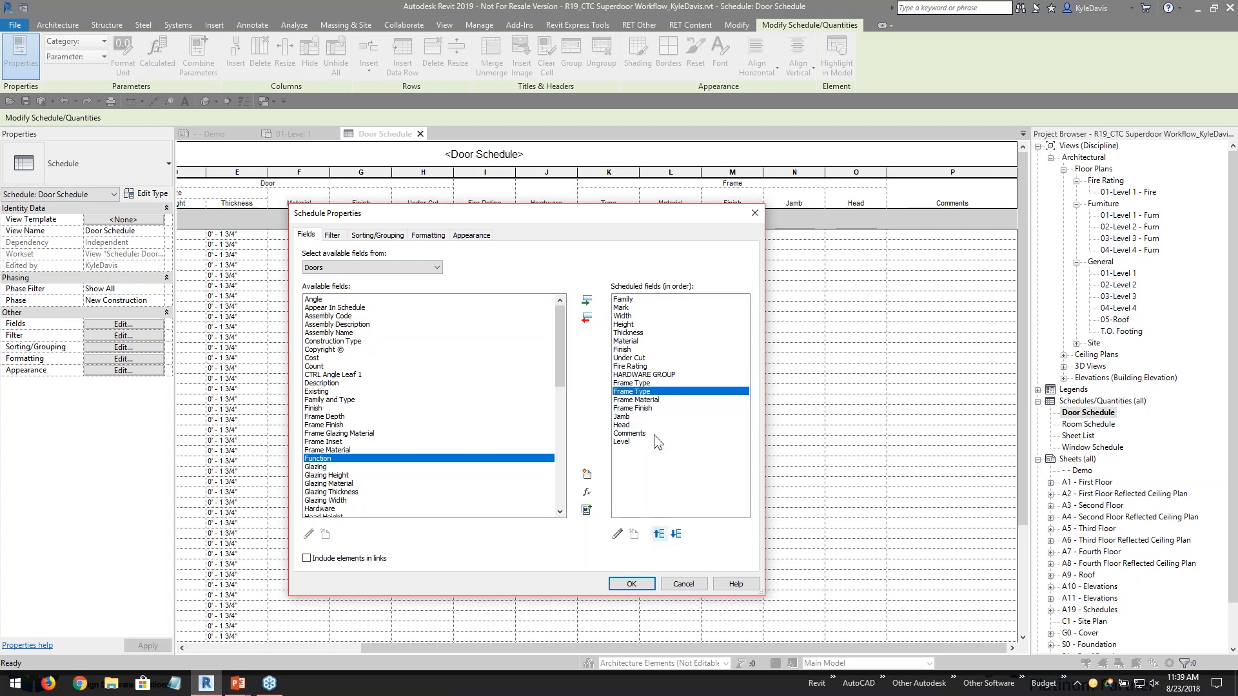
{"action": "left_click", "coordinate": [660, 531]}
- Remove the original Frame Type field from the schedule, apply the change, and check the frame types of the two Swing Double doors
{"action": "left_click", "coordinate": [640, 391]}
{"action": "left_click", "coordinate": [587, 318]}
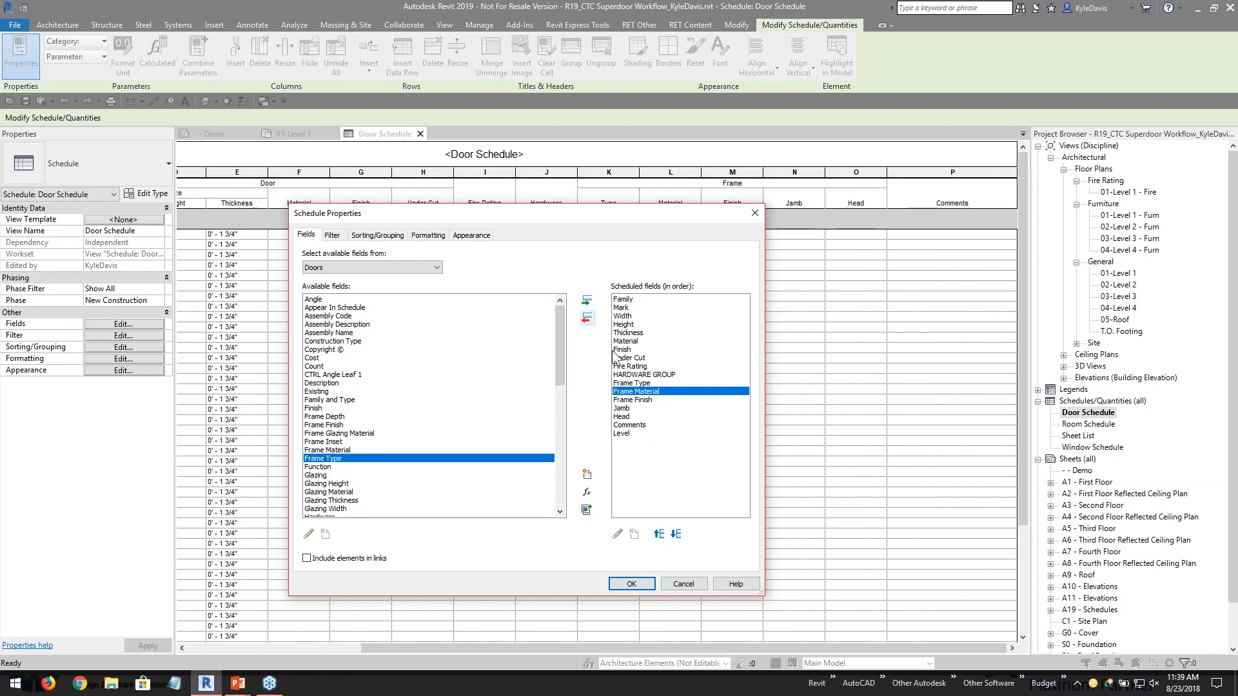
{"action": "left_click", "coordinate": [638, 584]}
{"action": "left_click", "coordinate": [609, 234]}
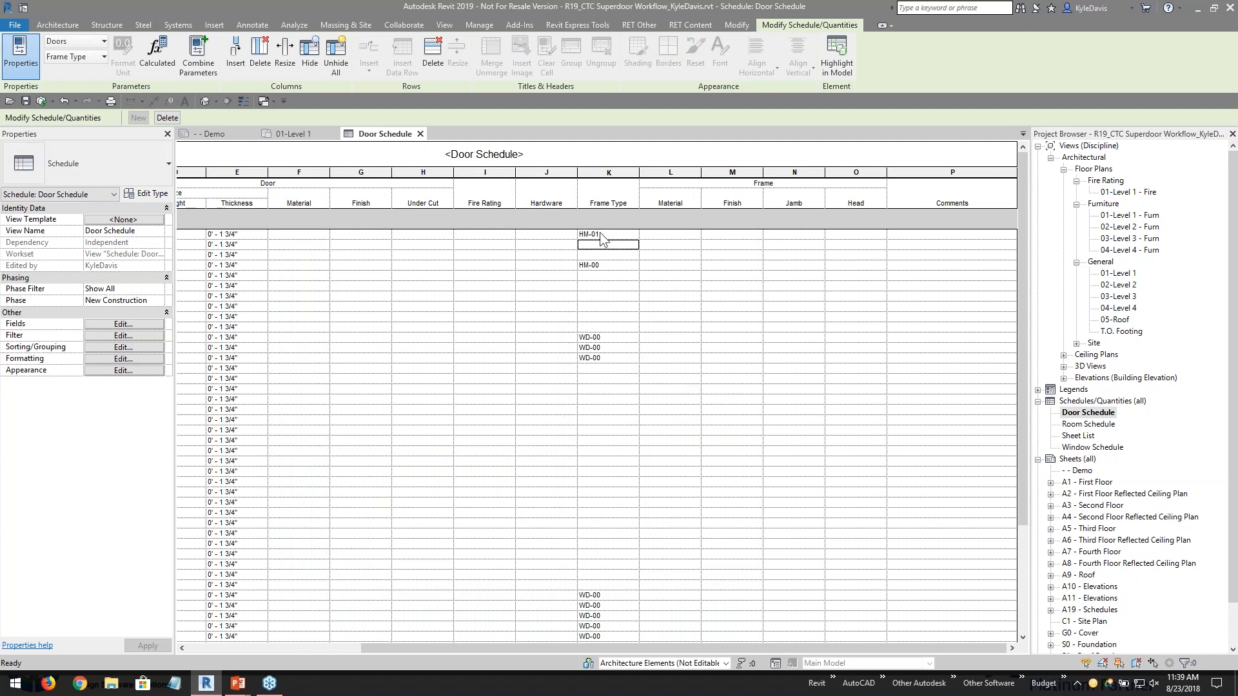
{"action": "left_click", "coordinate": [592, 266]}
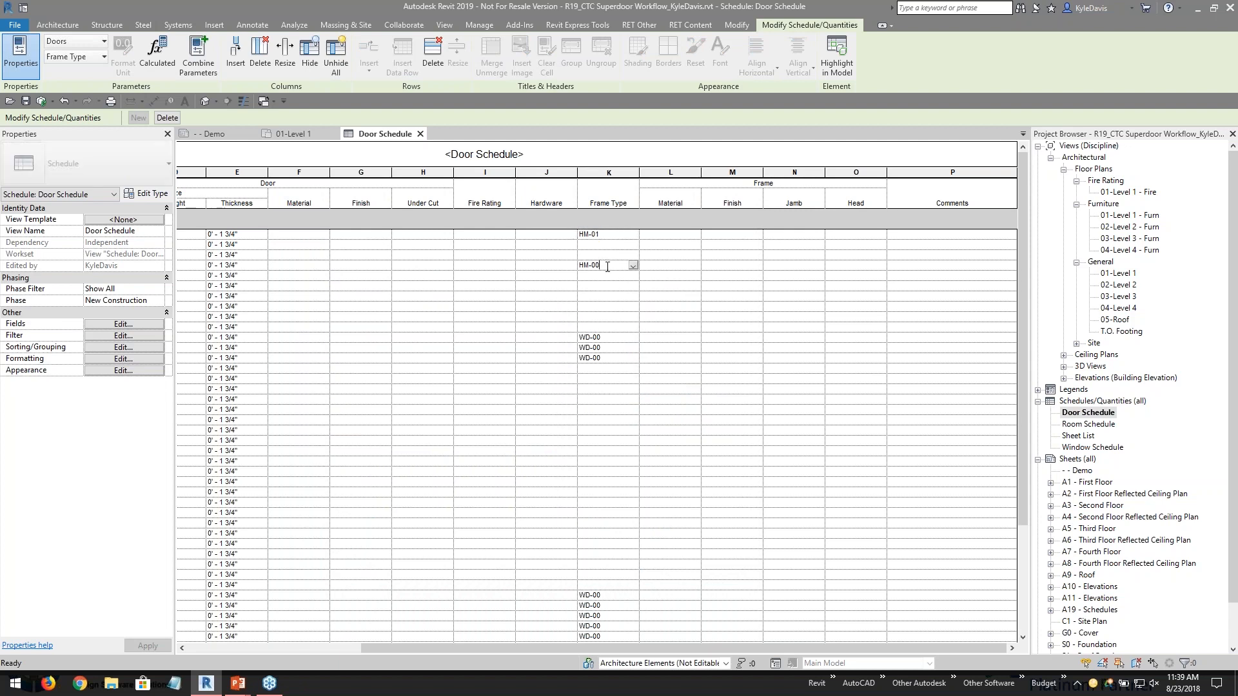
- Check the frame type cells of the single Swing doors and return to the schedule's first columns
{"action": "left_click", "coordinate": [606, 349]}
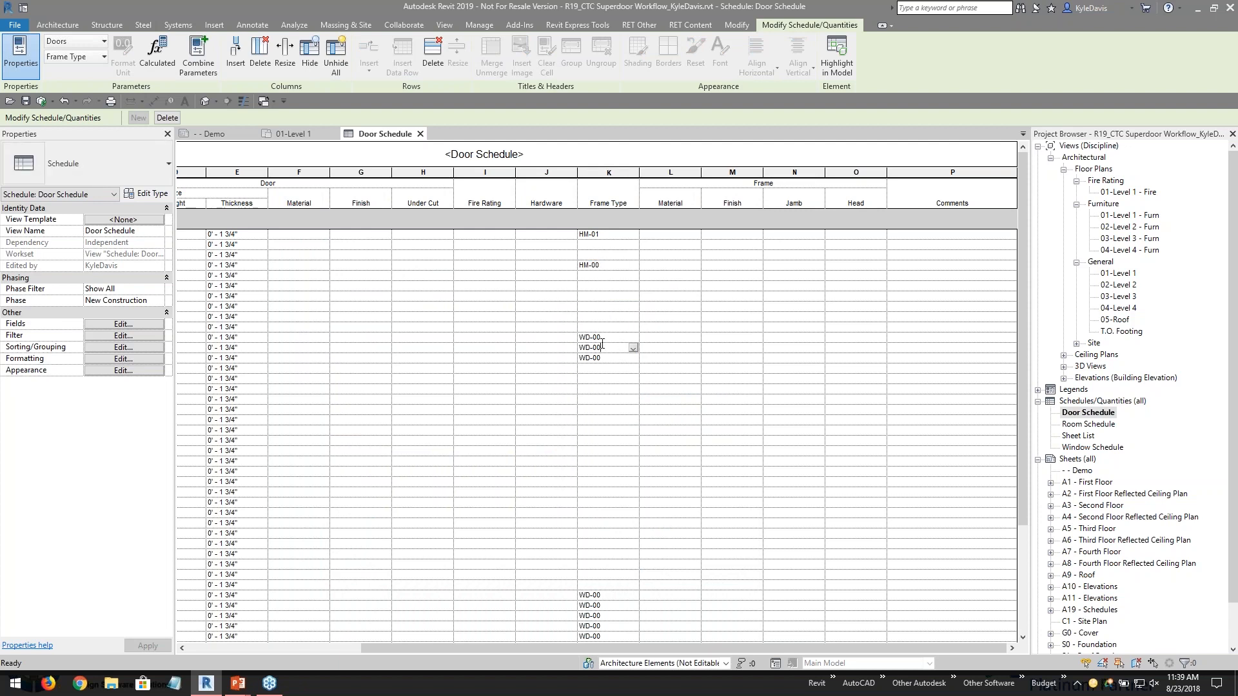
{"action": "scroll", "coordinate": [621, 590], "scroll_direction": "down", "scroll_amount": 5}
{"action": "scroll", "coordinate": [616, 574], "scroll_direction": "up", "scroll_amount": 5}
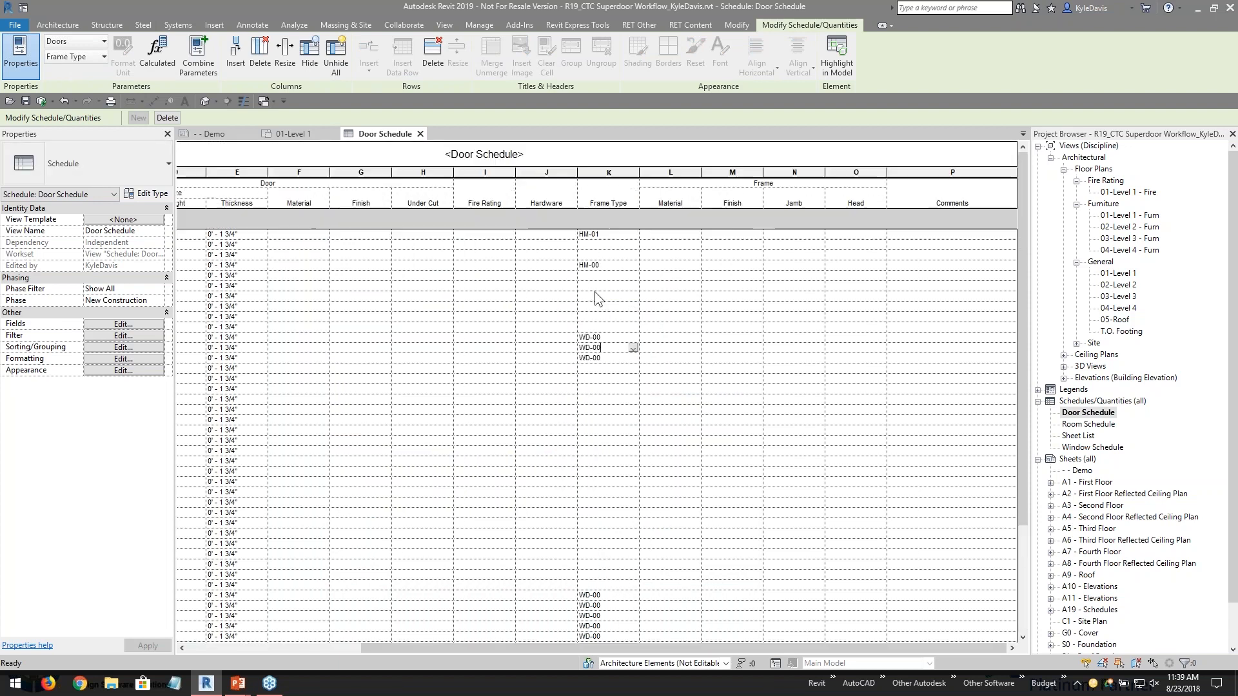
{"action": "left_click_drag", "start_coordinate": [567, 649], "coordinate": [388, 629]}
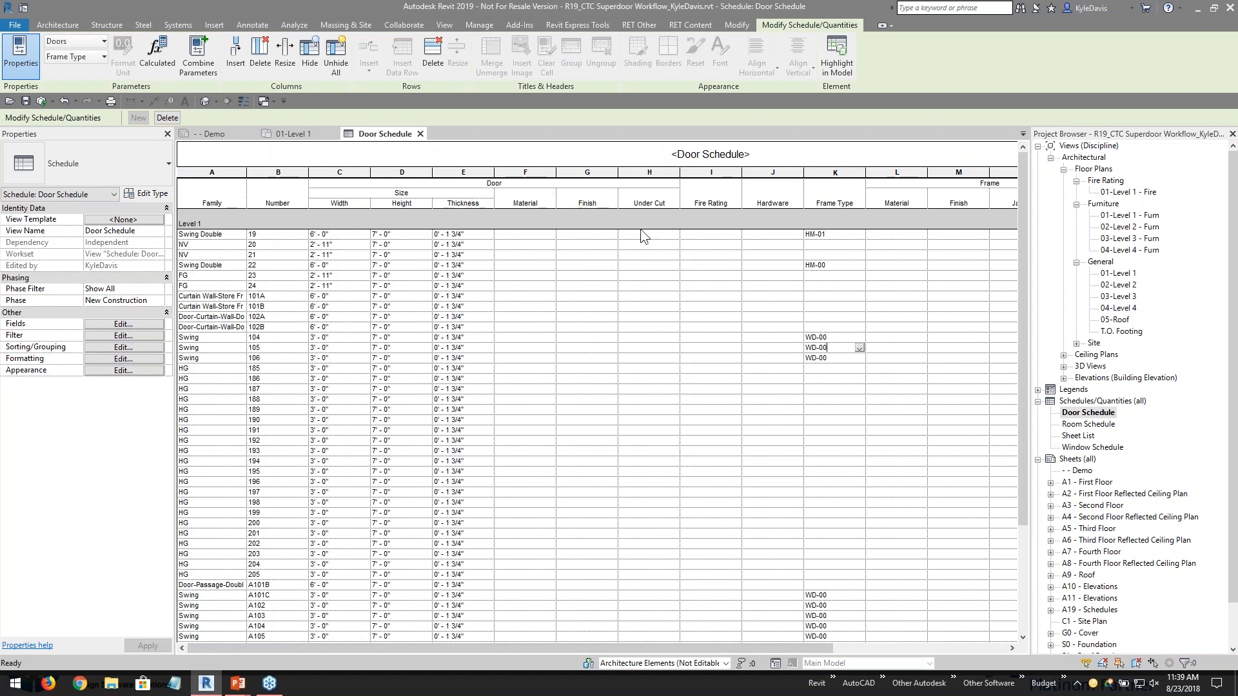
- Add the available Panel Type field to the Door Schedule, place it between Under Cut and Fire Rating, and apply the change
{"action": "left_click", "coordinate": [122, 324]}
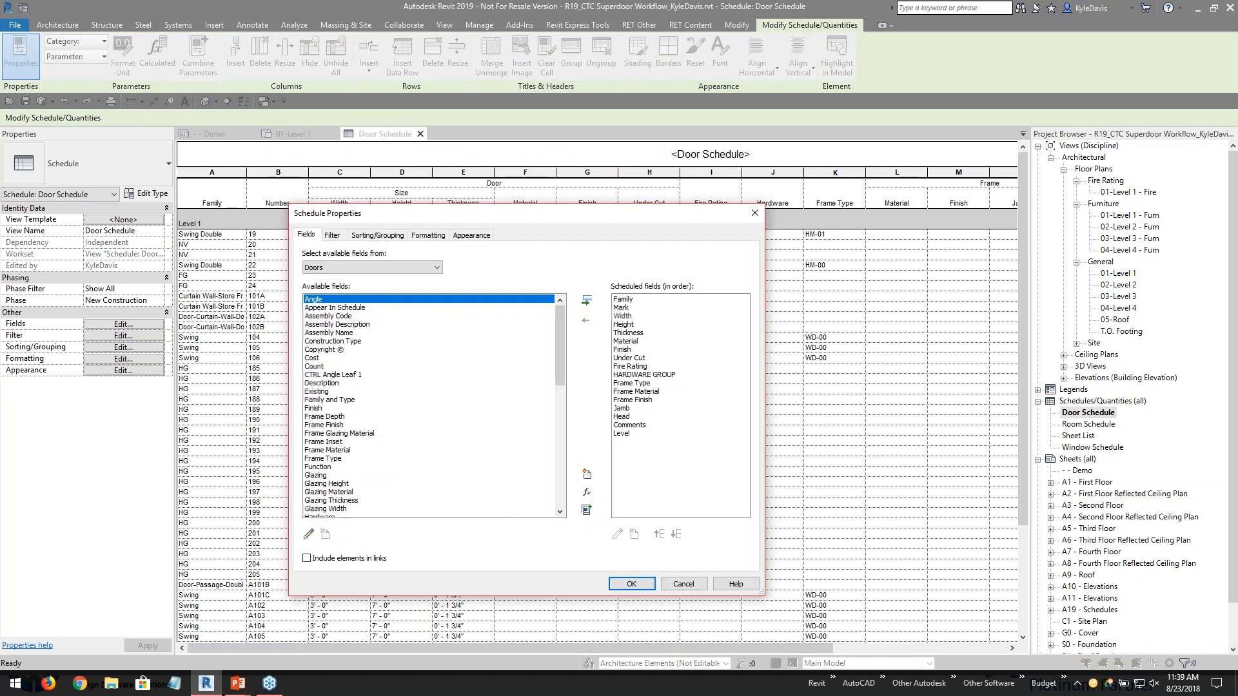
{"action": "scroll", "coordinate": [344, 474], "scroll_direction": "down", "scroll_amount": 6}
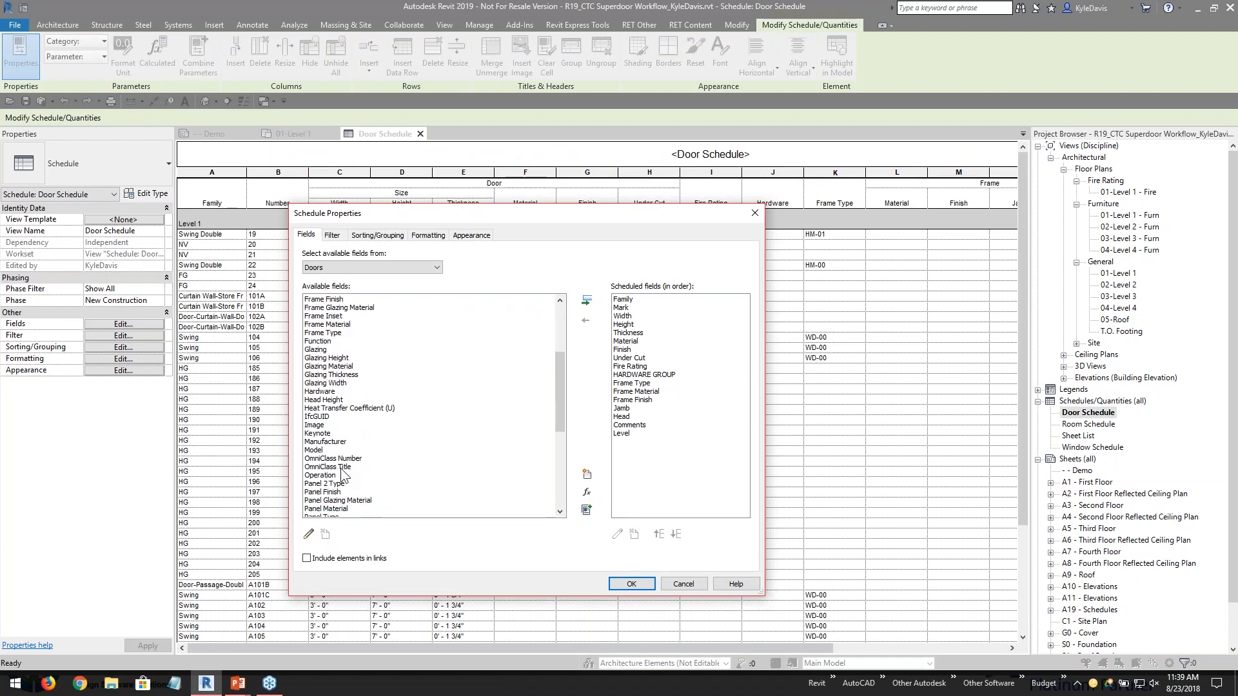
{"action": "scroll", "coordinate": [344, 475], "scroll_direction": "down", "scroll_amount": 4}
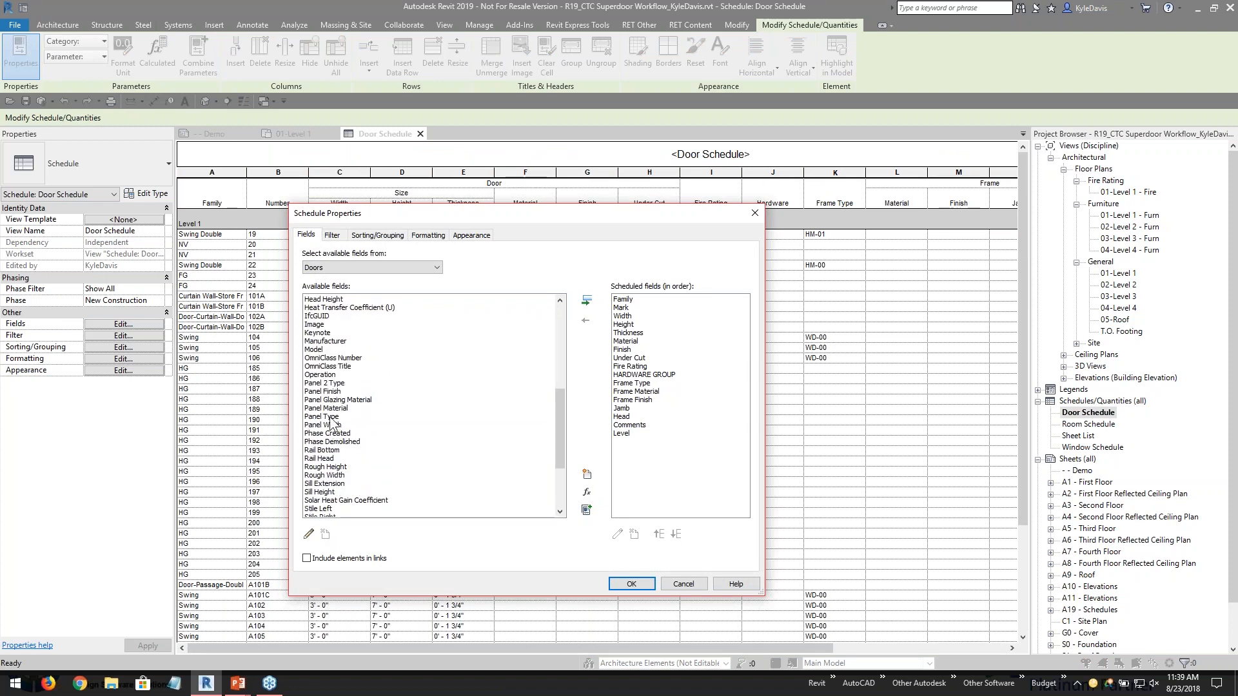
{"action": "left_click", "coordinate": [331, 418]}
{"action": "left_click", "coordinate": [335, 384]}
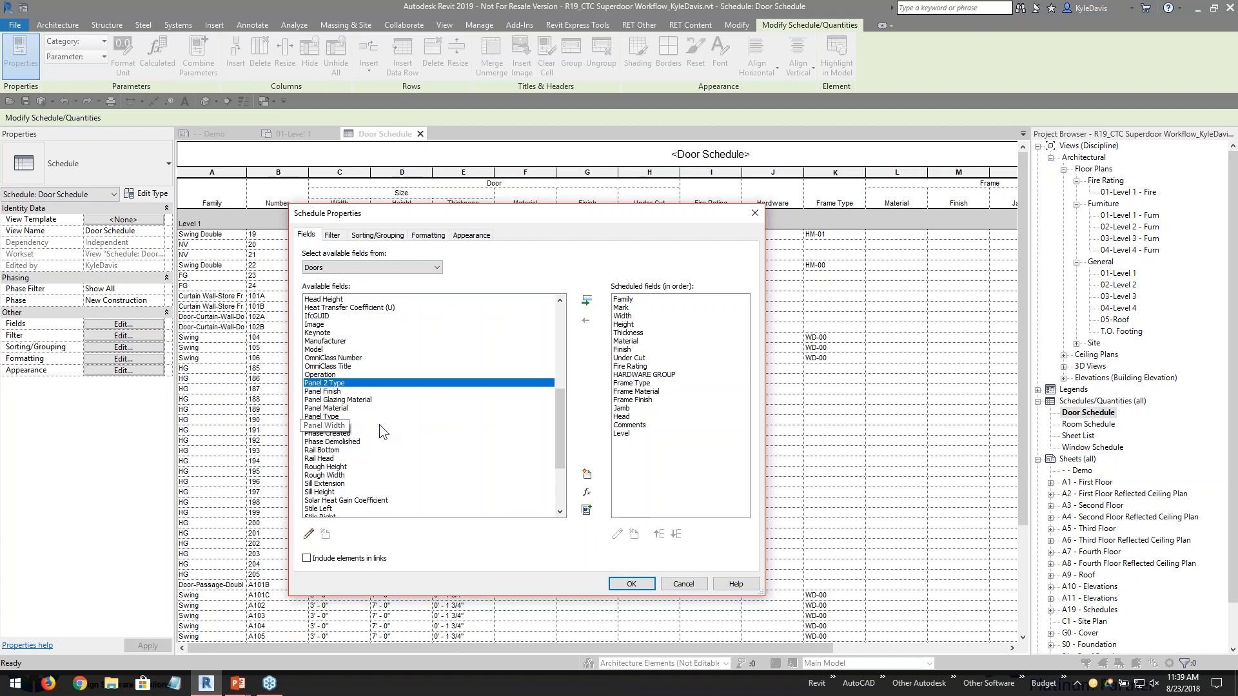
{"action": "left_click", "coordinate": [379, 417]}
{"action": "left_click", "coordinate": [588, 302]}
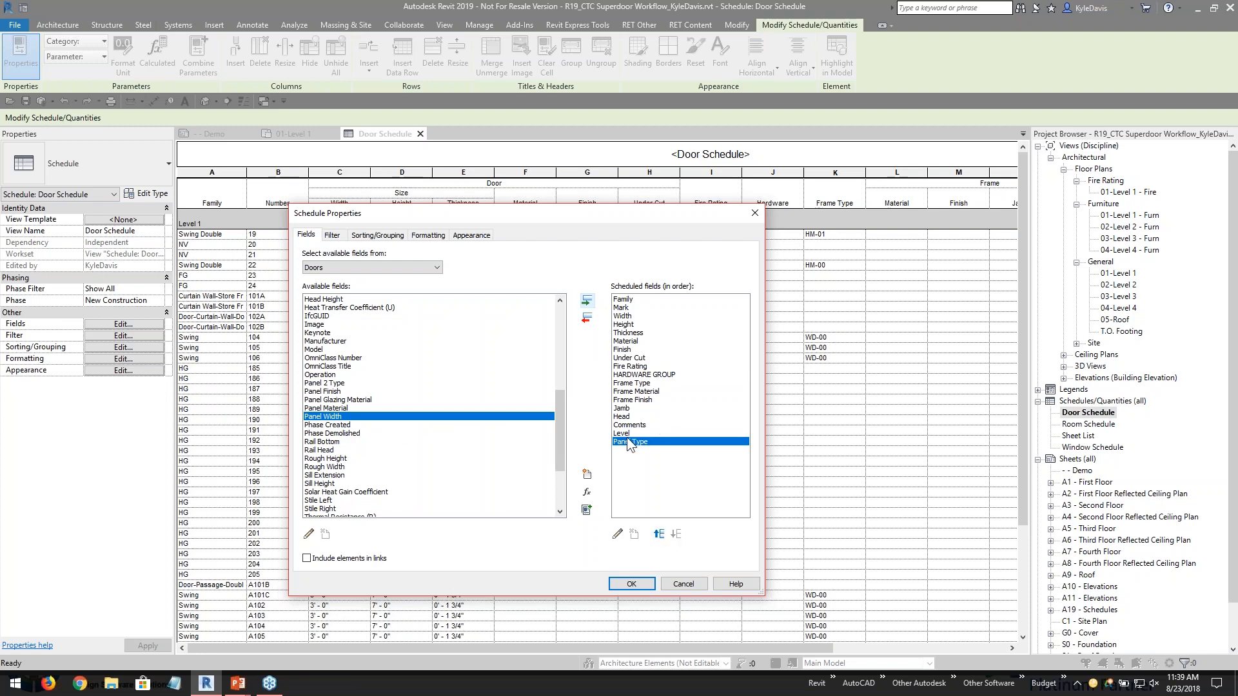
{"action": "left_click", "coordinate": [586, 318]}
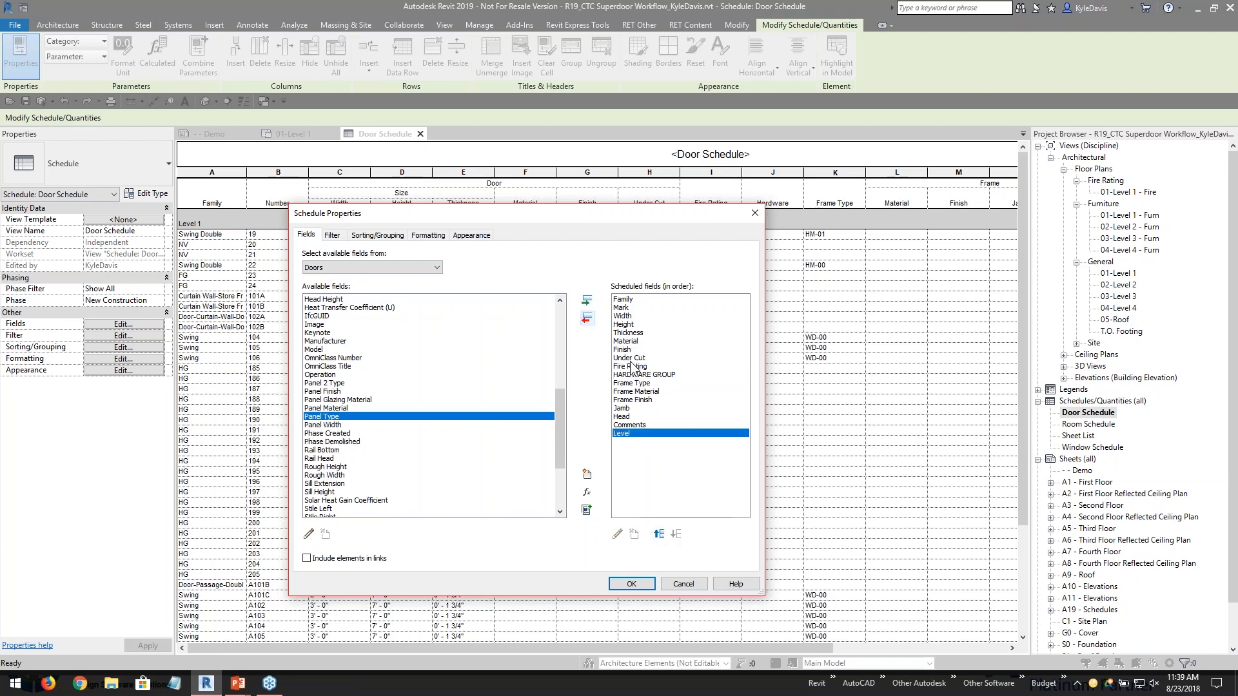
{"action": "left_click", "coordinate": [631, 358]}
{"action": "mouse_move", "coordinate": [628, 215]}
{"action": "left_mouse_down"}
{"action": "mouse_move", "coordinate": [634, 357]}
{"action": "mouse_move", "coordinate": [632, 199]}
{"action": "left_mouse_up"}
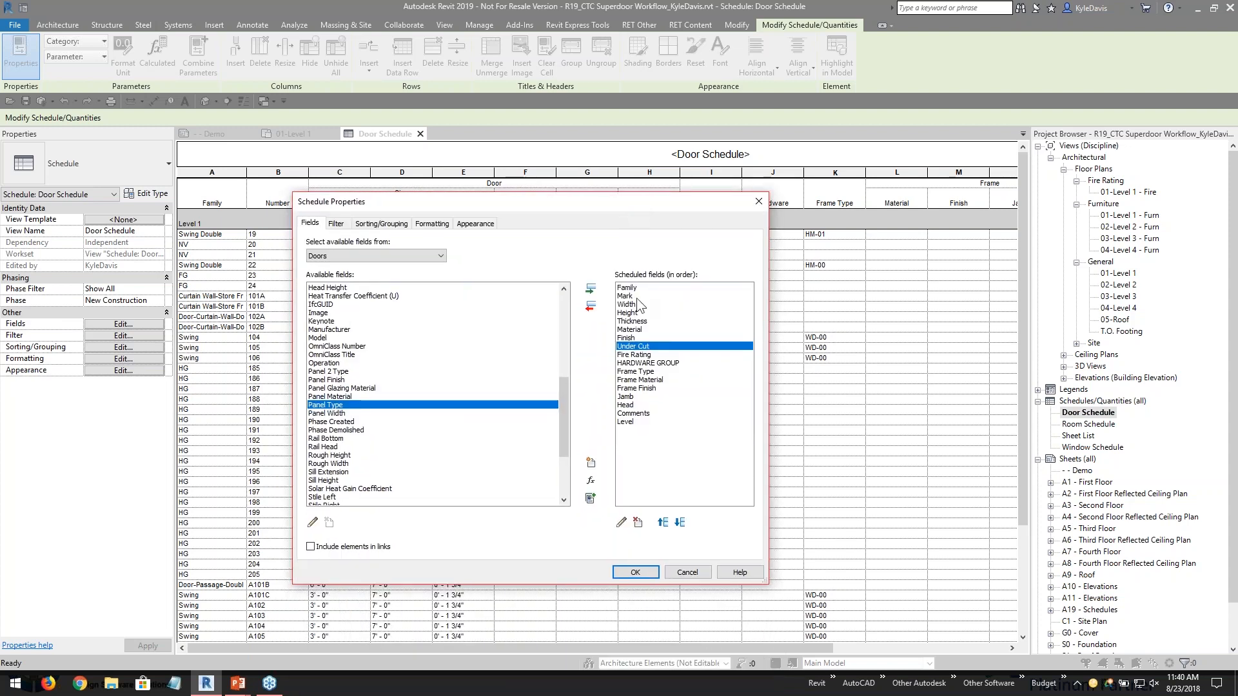
{"action": "left_click", "coordinate": [635, 355]}
{"action": "left_click", "coordinate": [591, 290]}
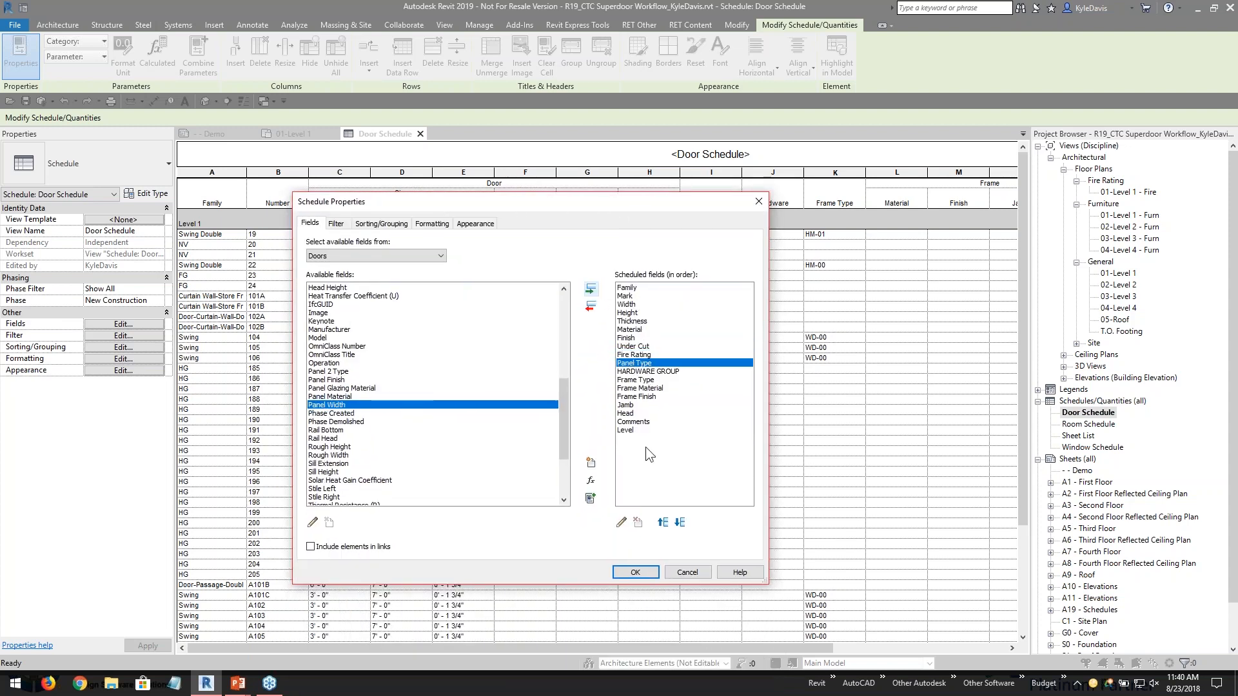
{"action": "left_click", "coordinate": [662, 523]}
{"action": "left_click", "coordinate": [635, 572]}
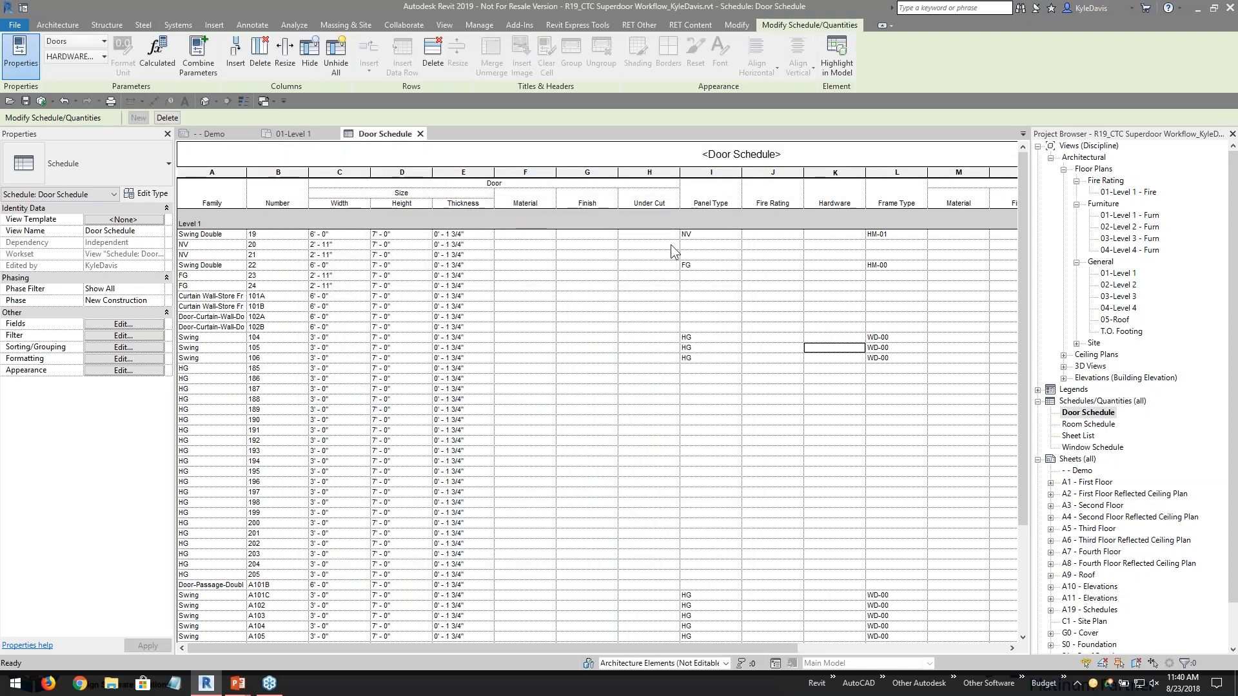
- Check the panel type cells of the two Swing Double doors and Swing door 104
{"action": "left_click", "coordinate": [702, 234]}
{"action": "left_click", "coordinate": [696, 266]}
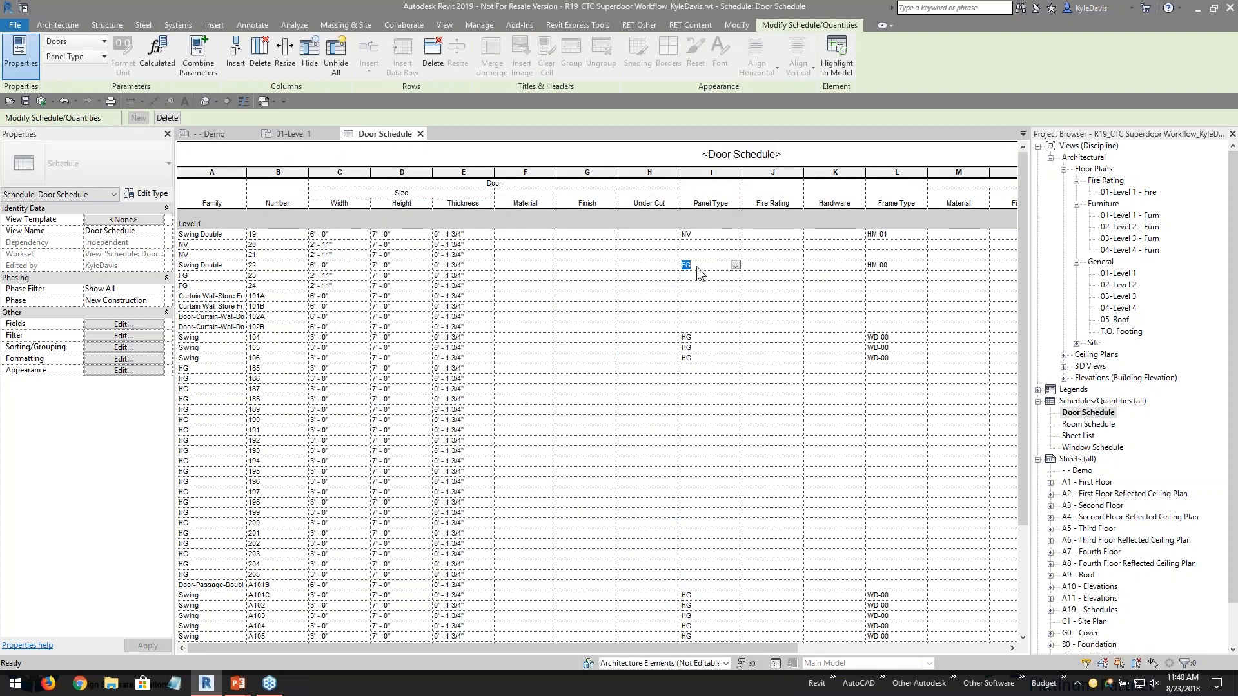
{"action": "left_click", "coordinate": [698, 338]}
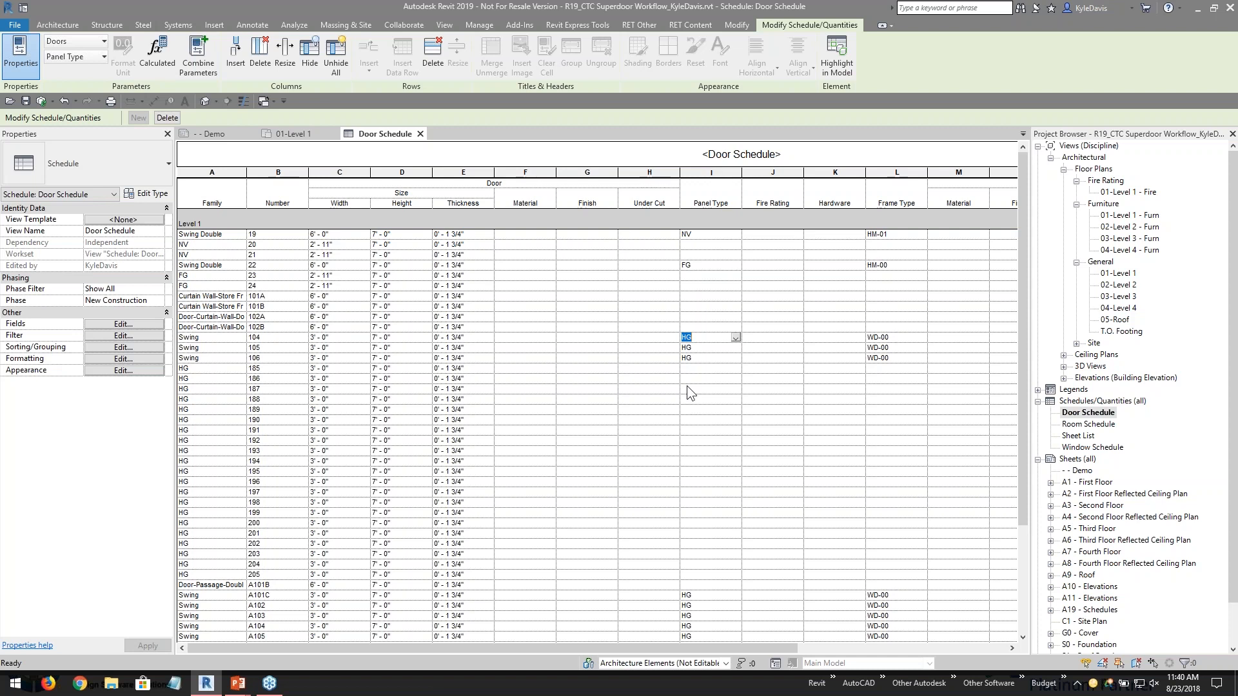
- Review the frame, panel and other door fields available for the Door Schedule, and close its properties without changing the fields
{"action": "left_click", "coordinate": [141, 327]}
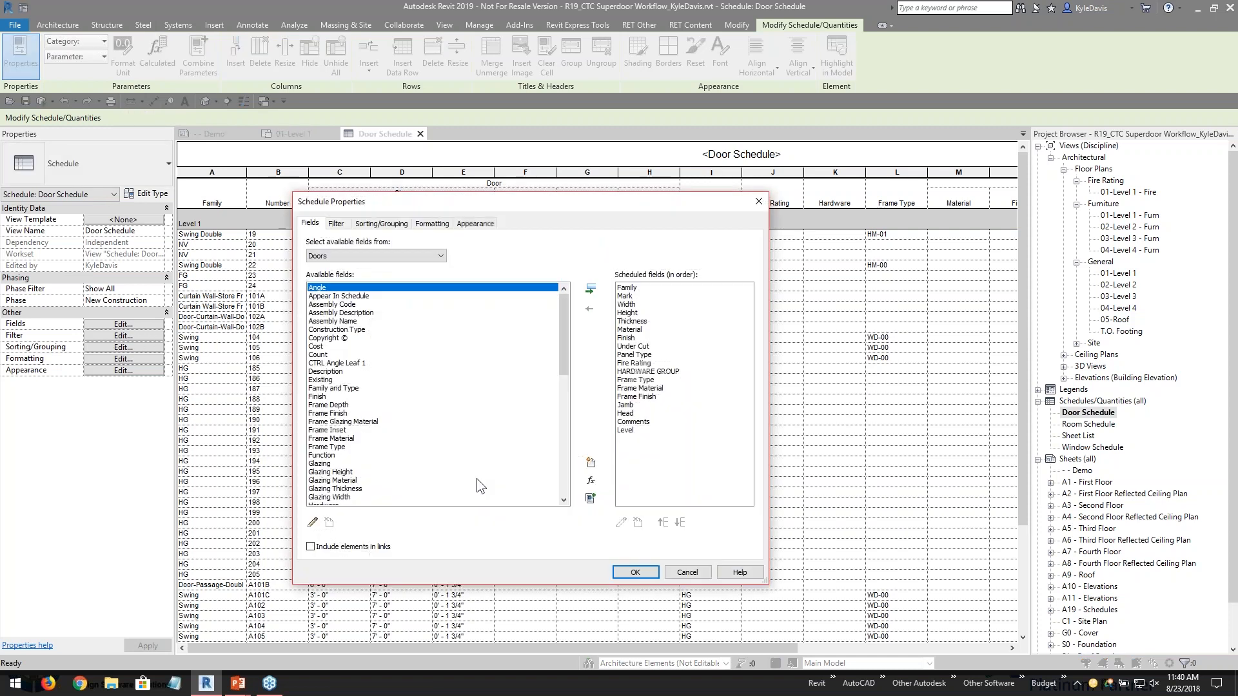
{"action": "scroll", "coordinate": [361, 399], "scroll_direction": "down", "scroll_amount": 3}
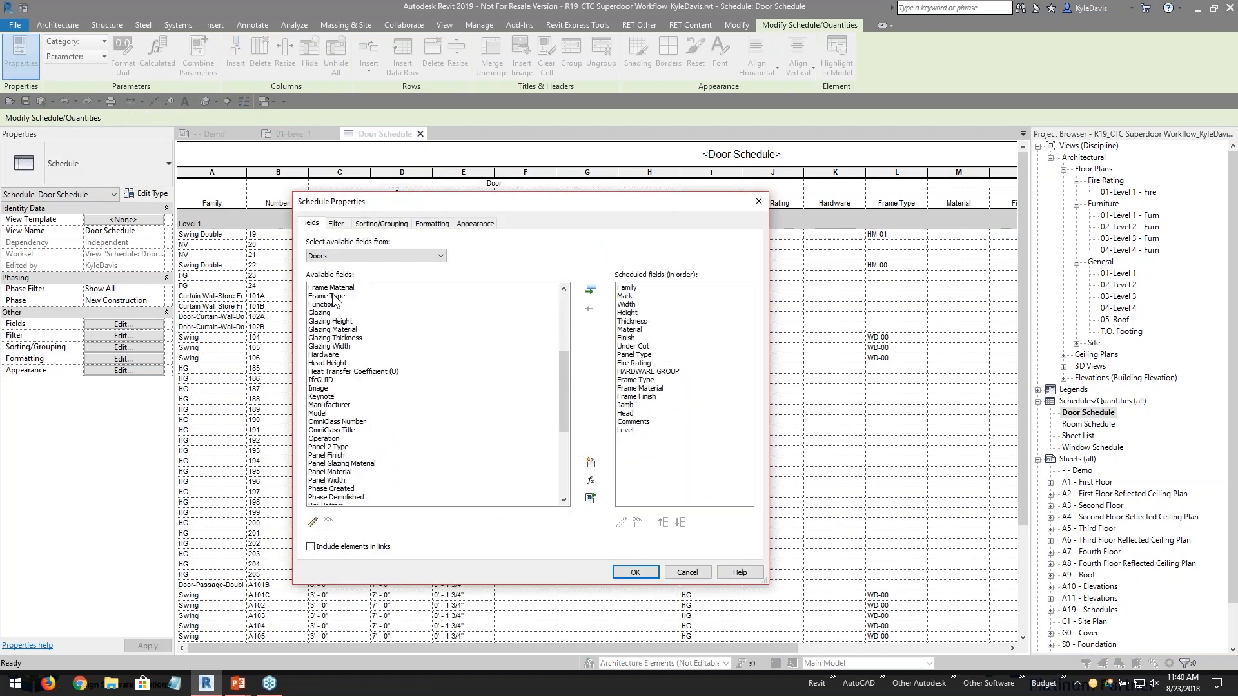
{"action": "left_click", "coordinate": [334, 296]}
{"action": "scroll", "coordinate": [342, 451], "scroll_direction": "down", "scroll_amount": 3}
{"action": "left_click", "coordinate": [342, 389]}
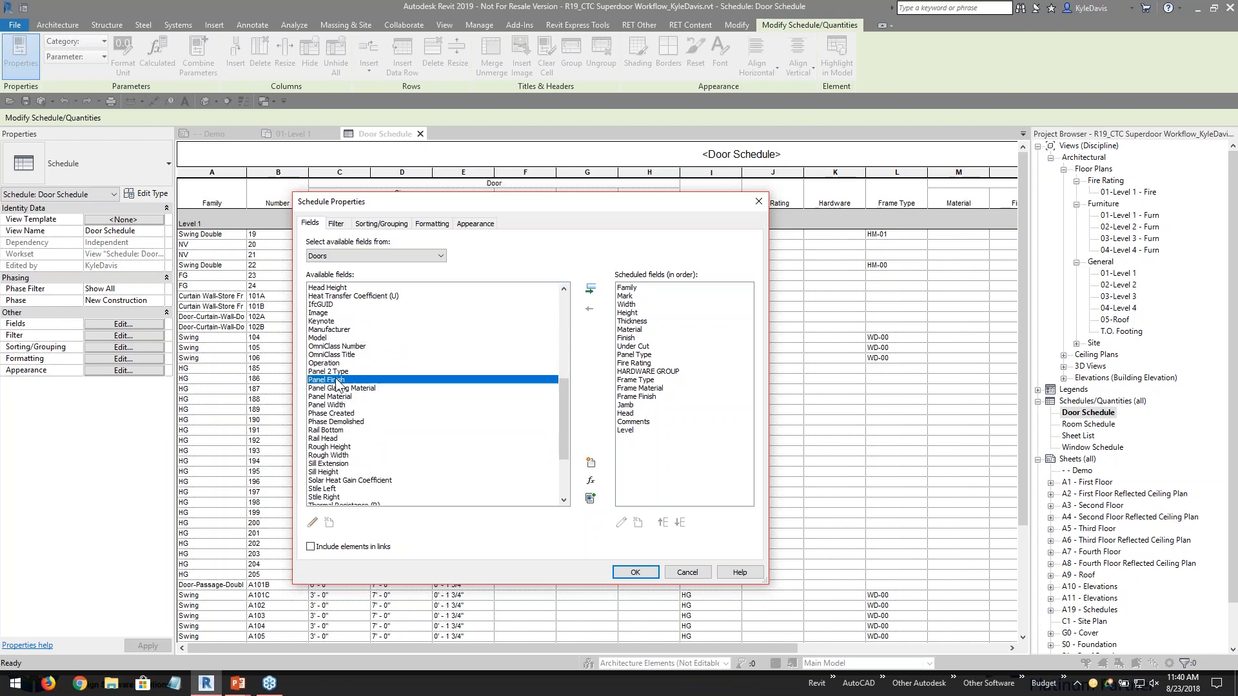
{"action": "scroll", "coordinate": [351, 432], "scroll_direction": "down", "scroll_amount": 4}
{"action": "scroll", "coordinate": [367, 469], "scroll_direction": "up", "scroll_amount": 10}
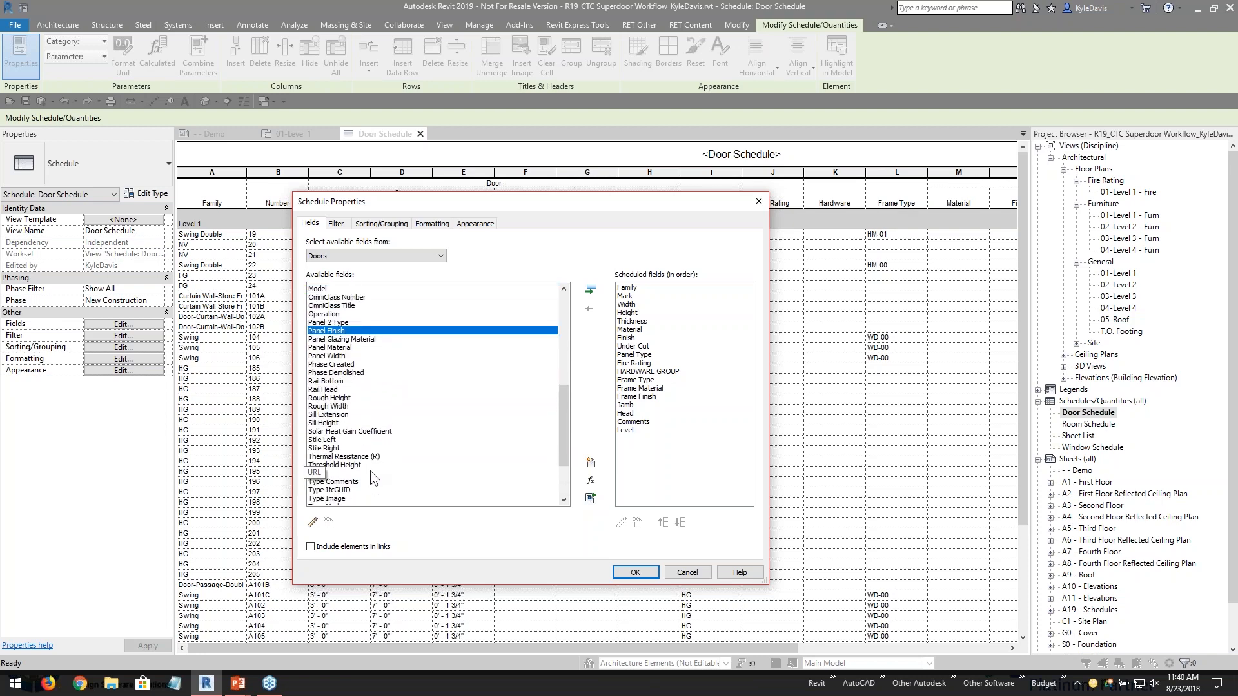
{"action": "scroll", "coordinate": [326, 385], "scroll_direction": "up", "scroll_amount": 3}
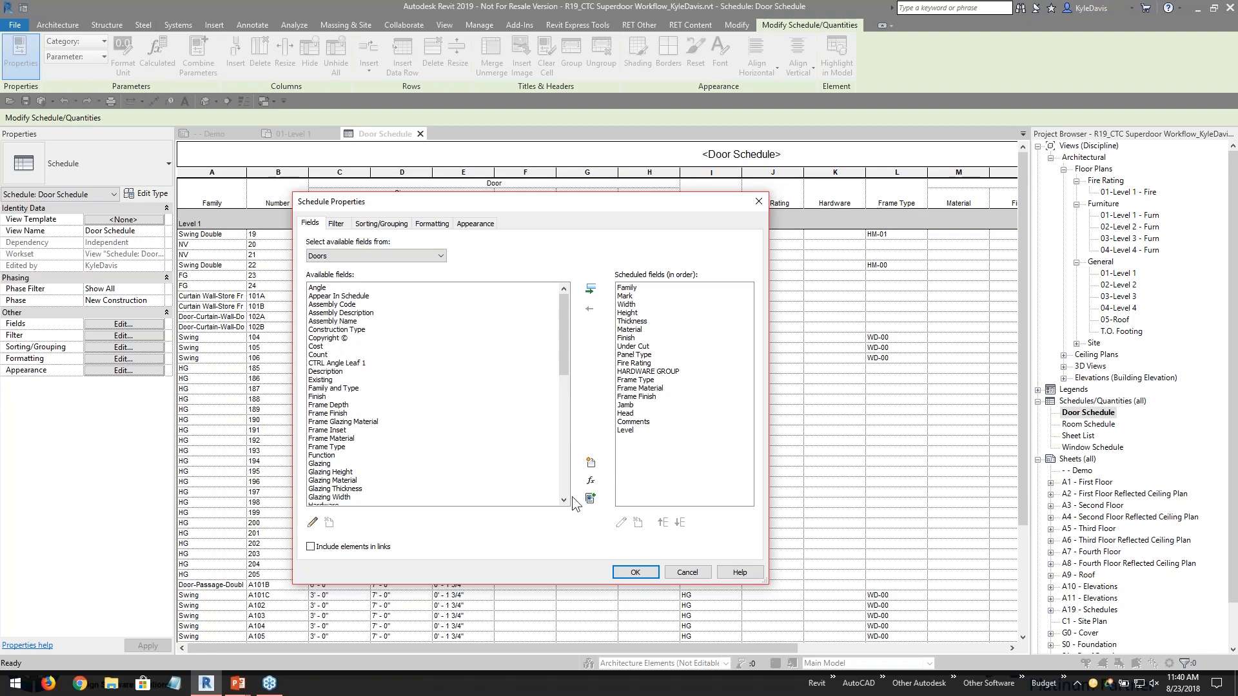
{"action": "left_click", "coordinate": [635, 572]}
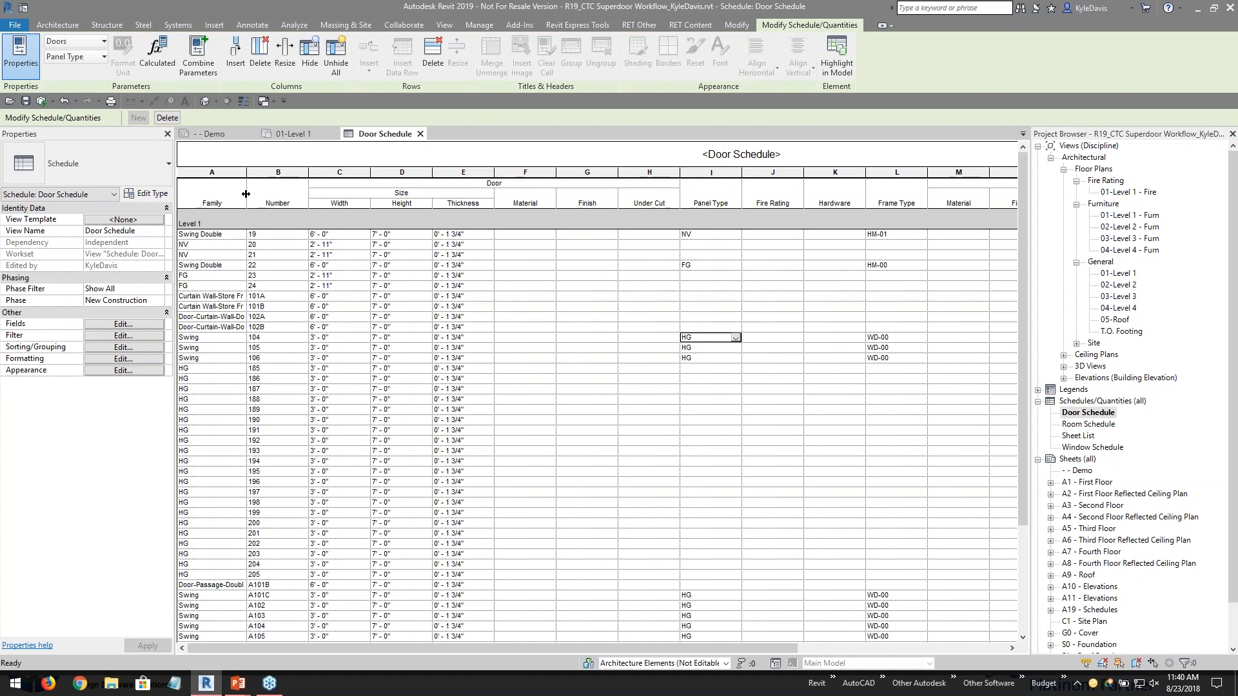
- Widen the Family column slightly and examine the nested HG panel rows listed among the Level 1 doors
{"action": "left_click_drag", "start_coordinate": [246, 172], "coordinate": [259, 172]}
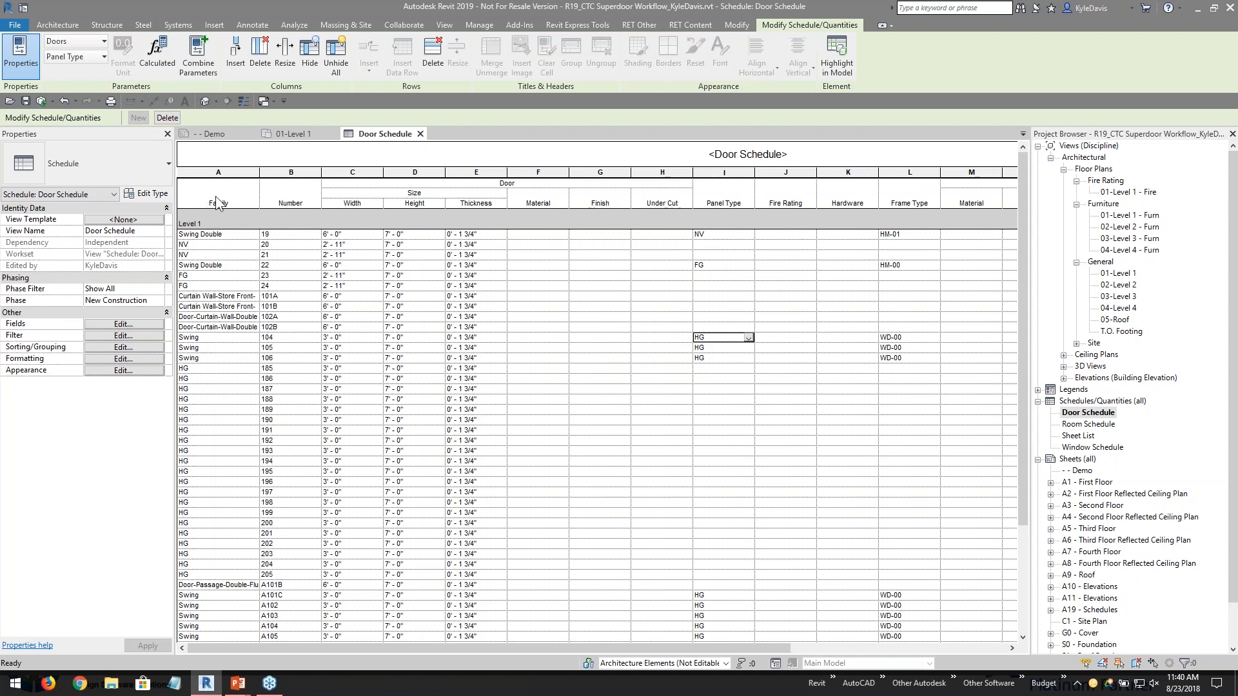
{"action": "left_click", "coordinate": [237, 234]}
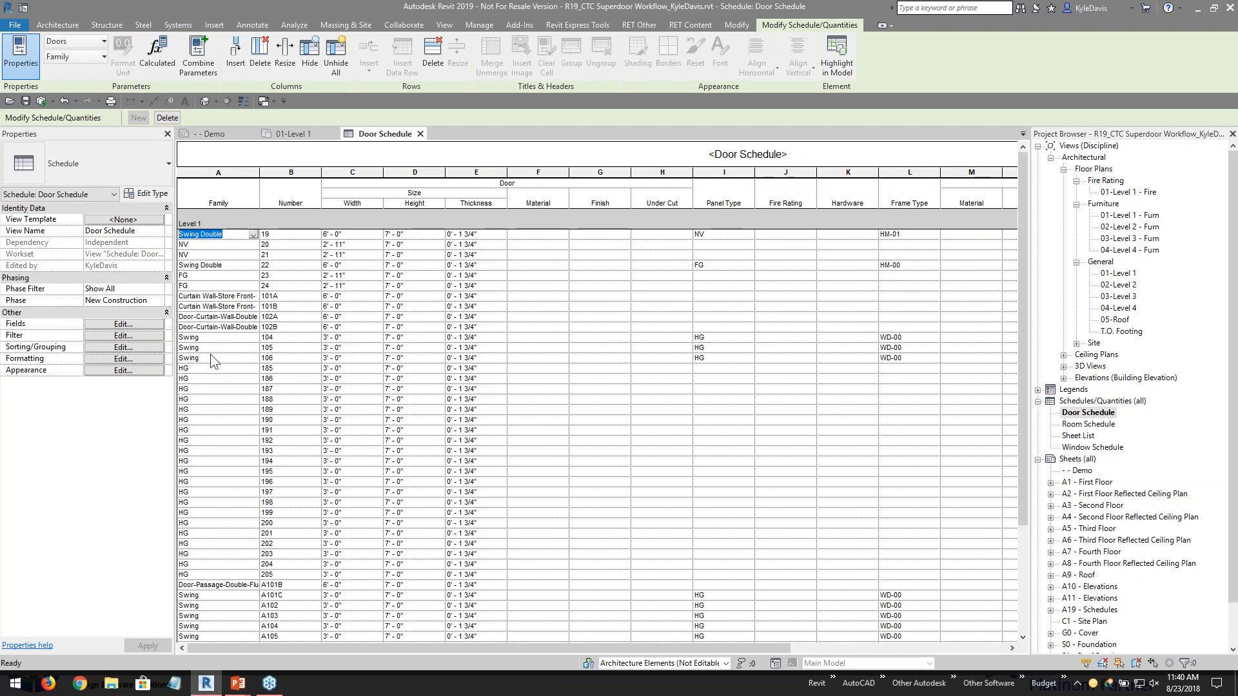
{"action": "left_click_drag", "start_coordinate": [202, 370], "coordinate": [199, 576]}
{"action": "left_click", "coordinate": [222, 513]}
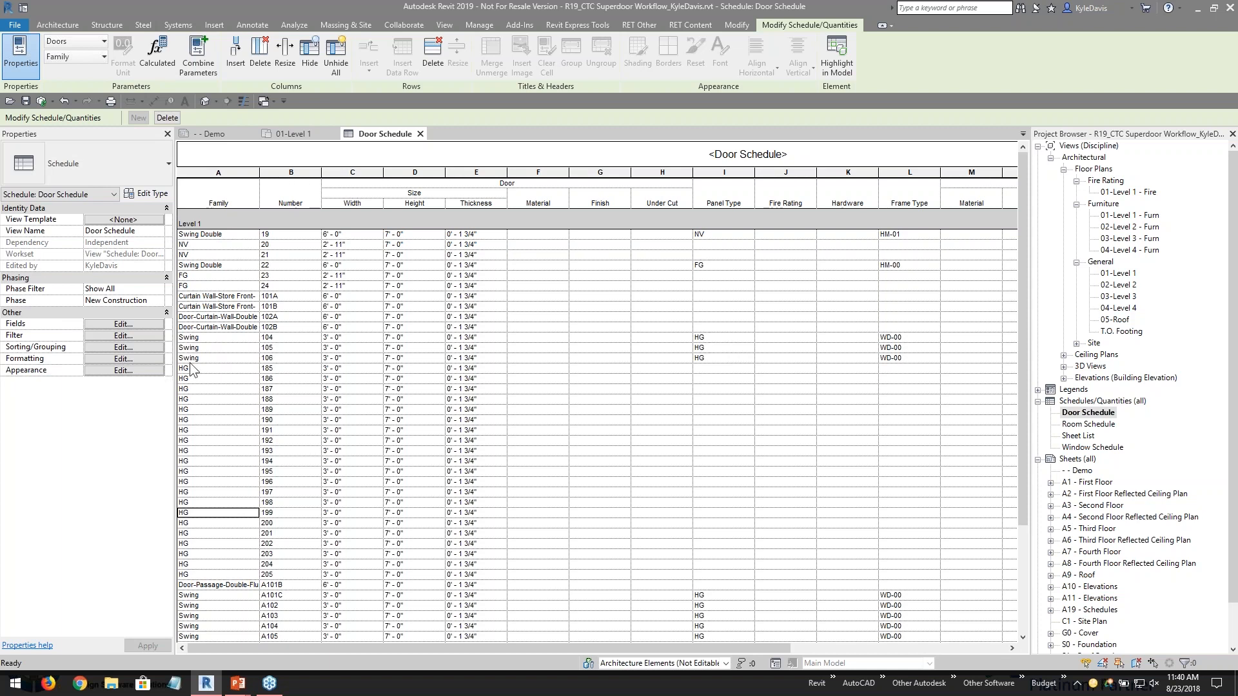
{"action": "left_click_drag", "start_coordinate": [191, 369], "coordinate": [193, 572]}
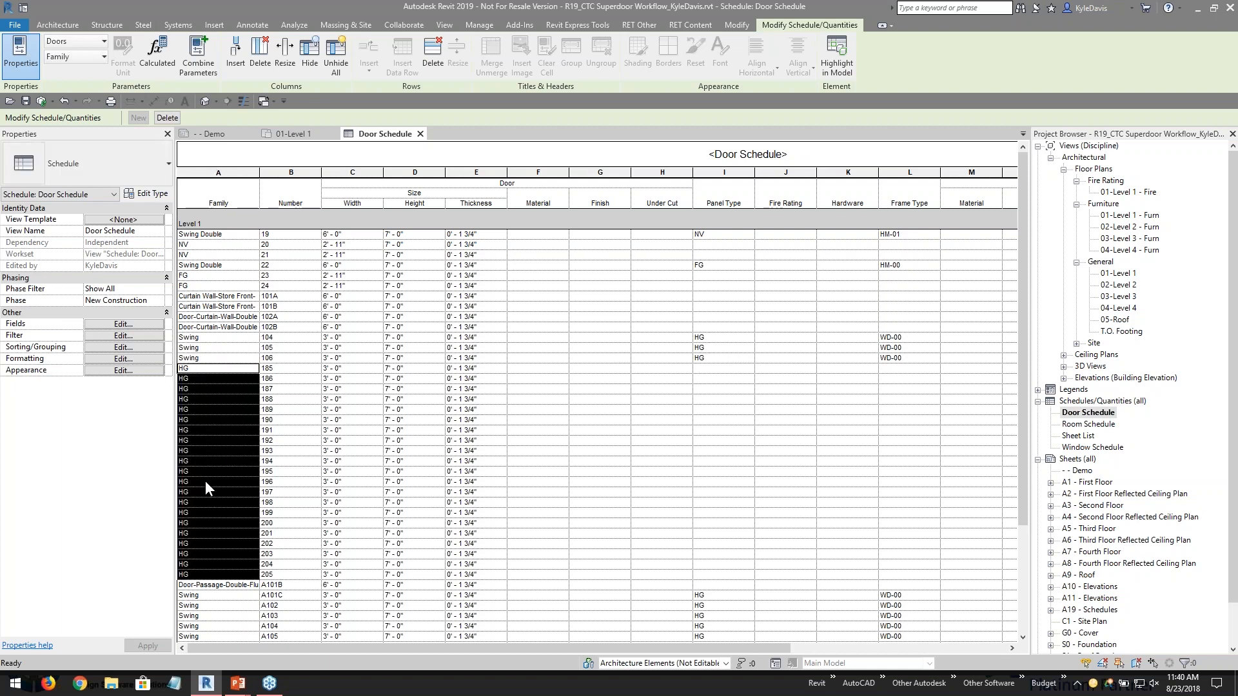
{"action": "left_click", "coordinate": [221, 371]}
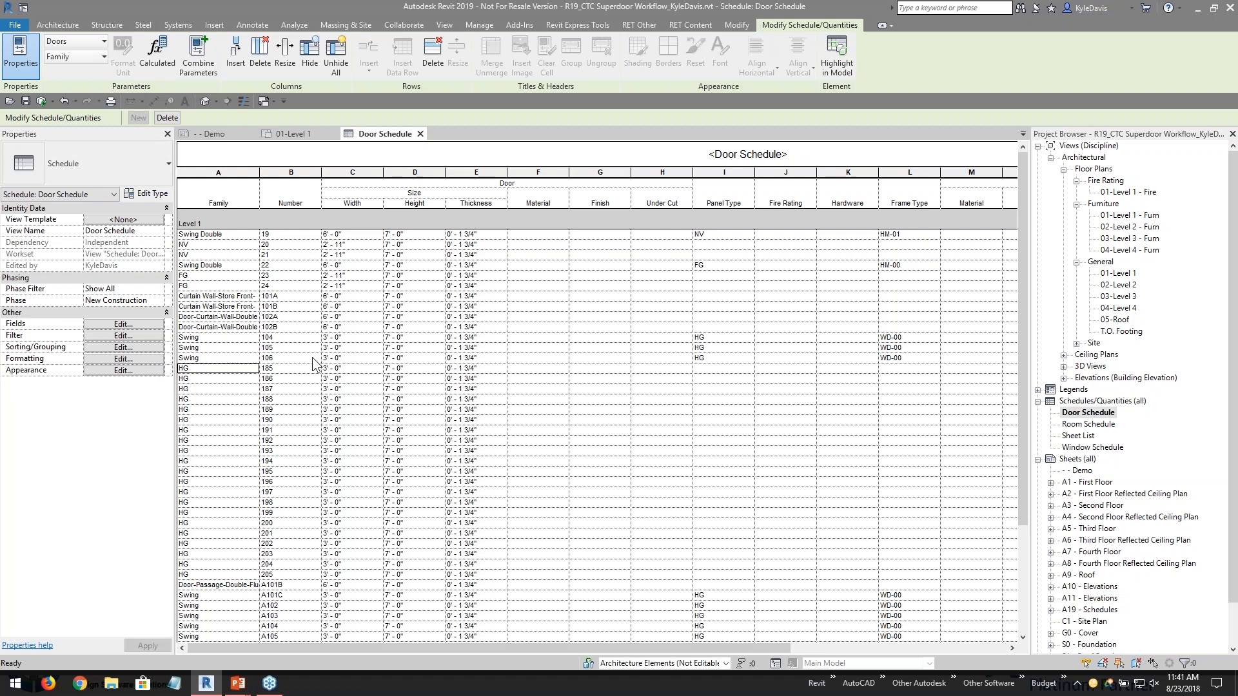
{"action": "scroll", "coordinate": [238, 439], "scroll_direction": "down", "scroll_amount": 3}
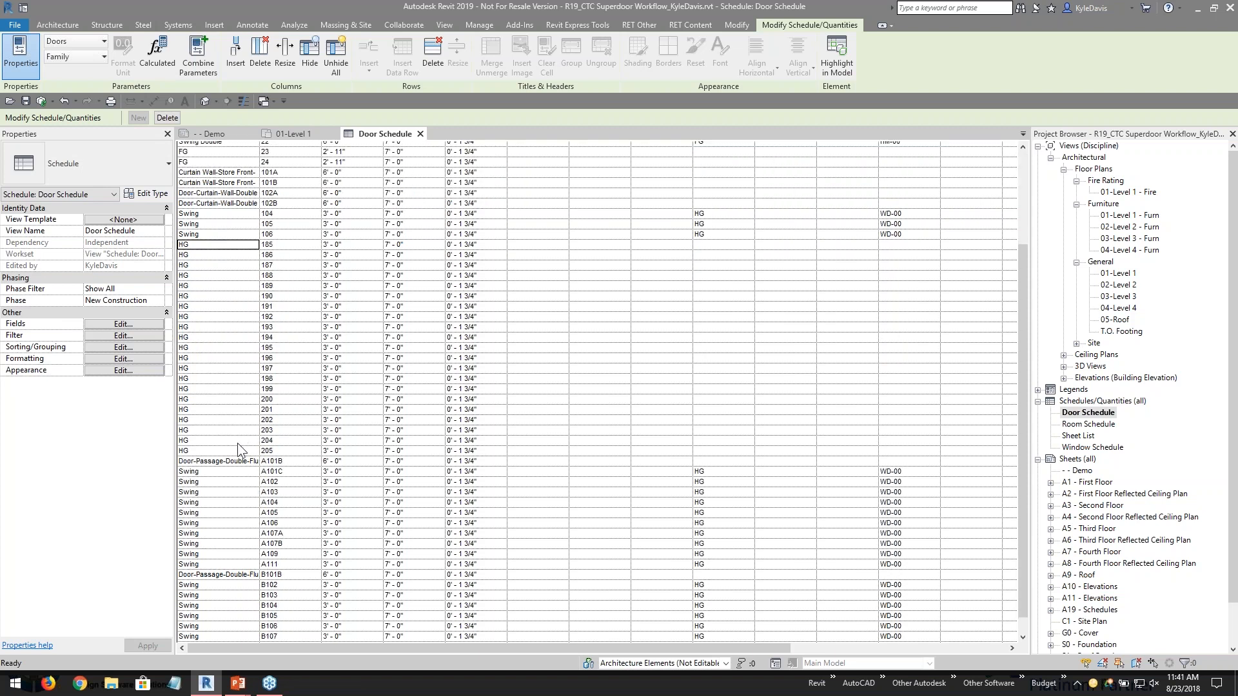
{"action": "scroll", "coordinate": [237, 443], "scroll_direction": "up", "scroll_amount": 3}
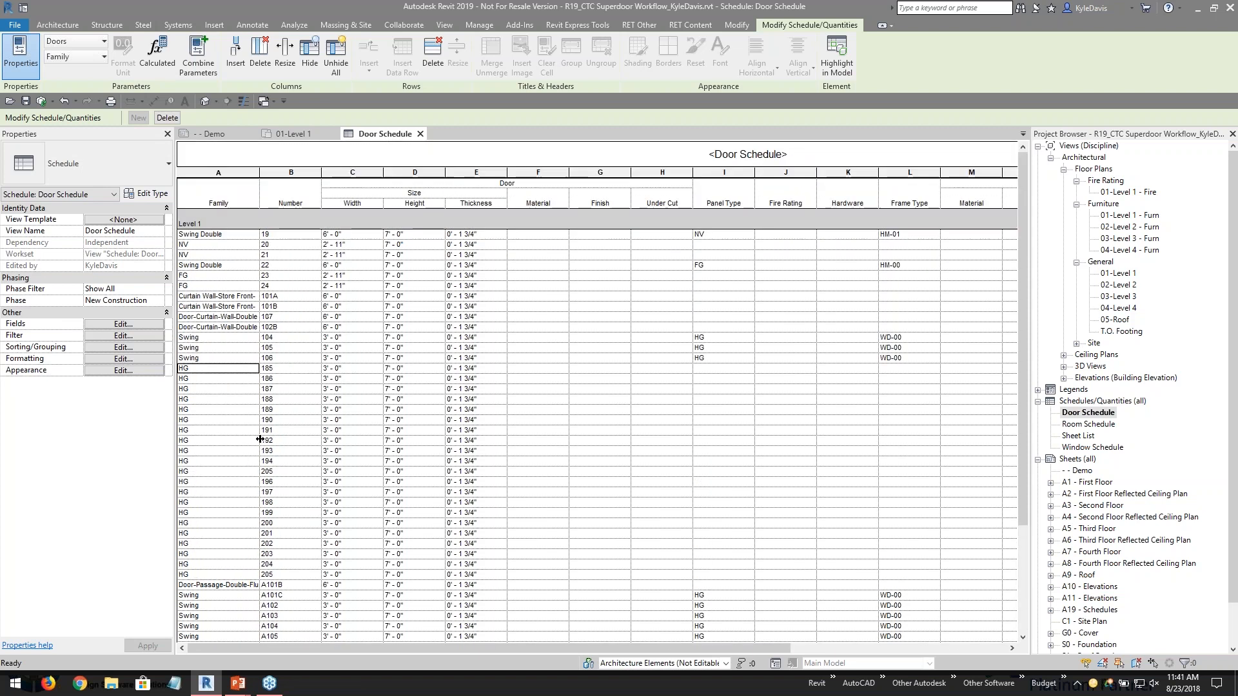
- Add the Appear In Schedule field to the Door Schedule and move it above Family as the first field
{"action": "left_click", "coordinate": [106, 325]}
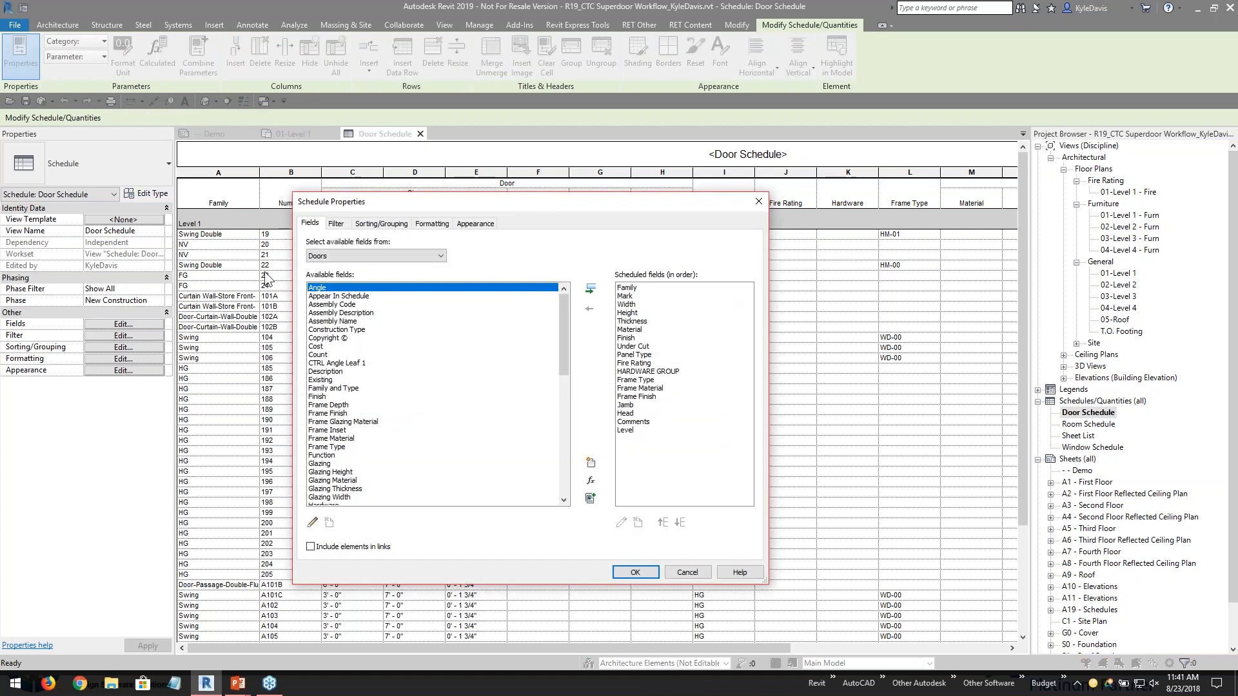
{"action": "left_click", "coordinate": [342, 297]}
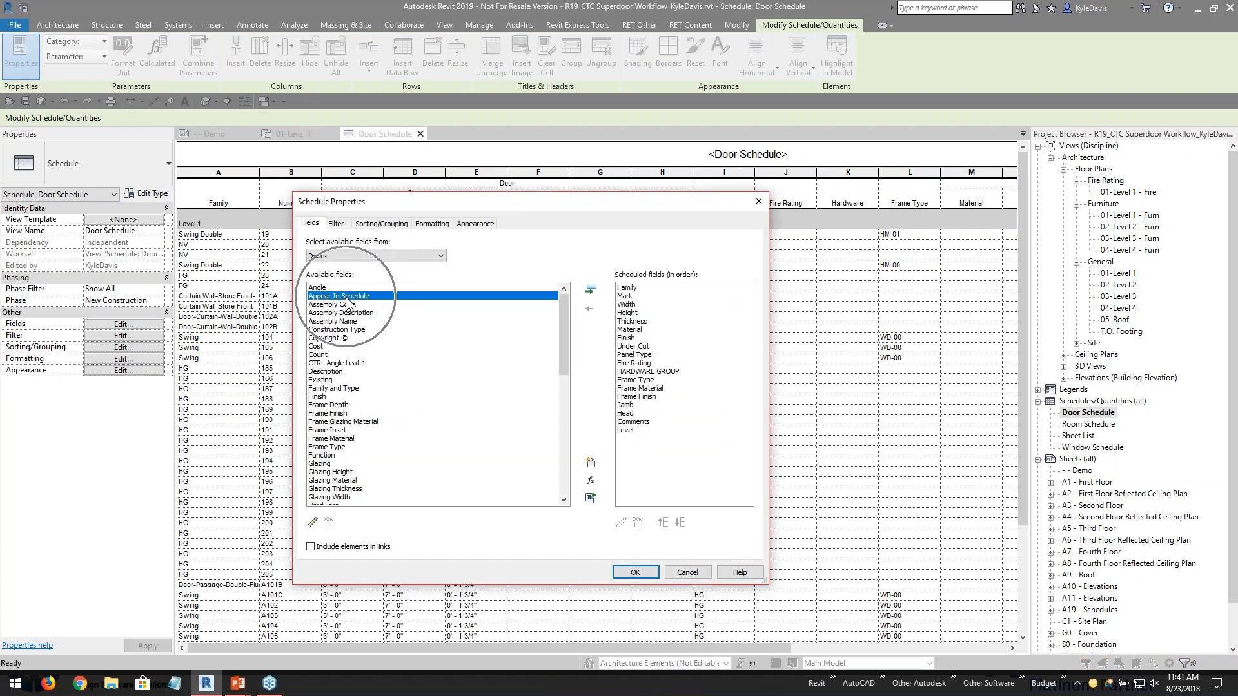
{"action": "left_click", "coordinate": [624, 289]}
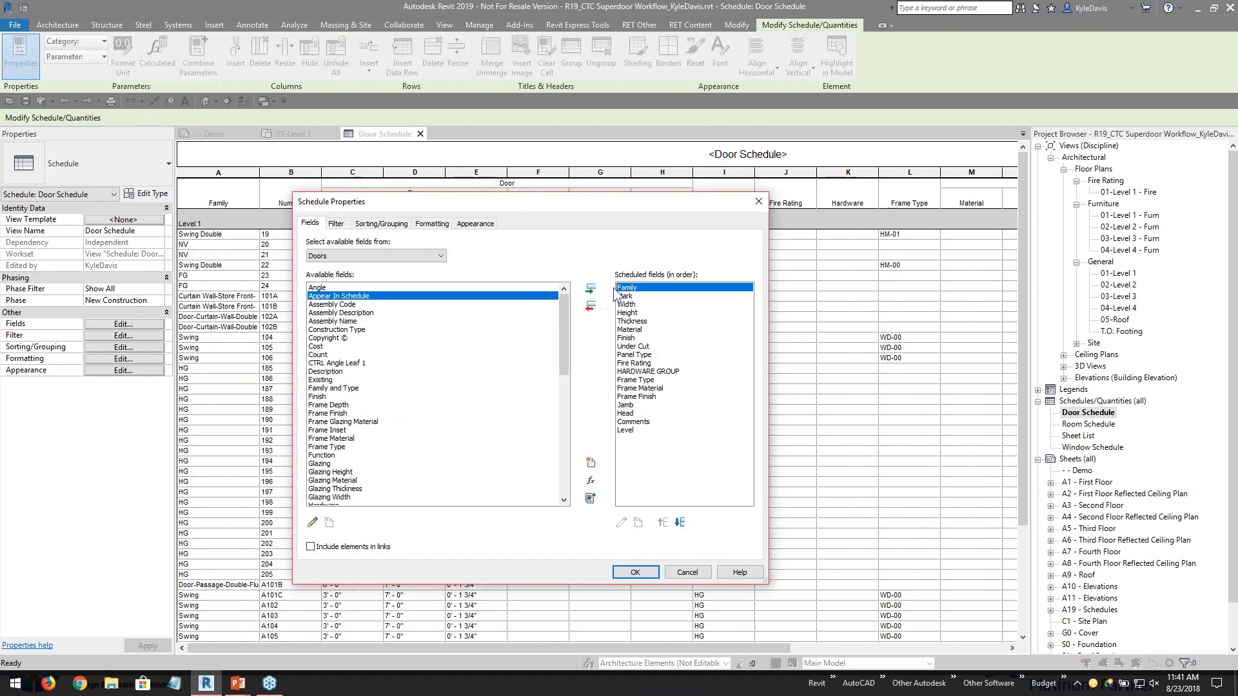
{"action": "left_click", "coordinate": [590, 288]}
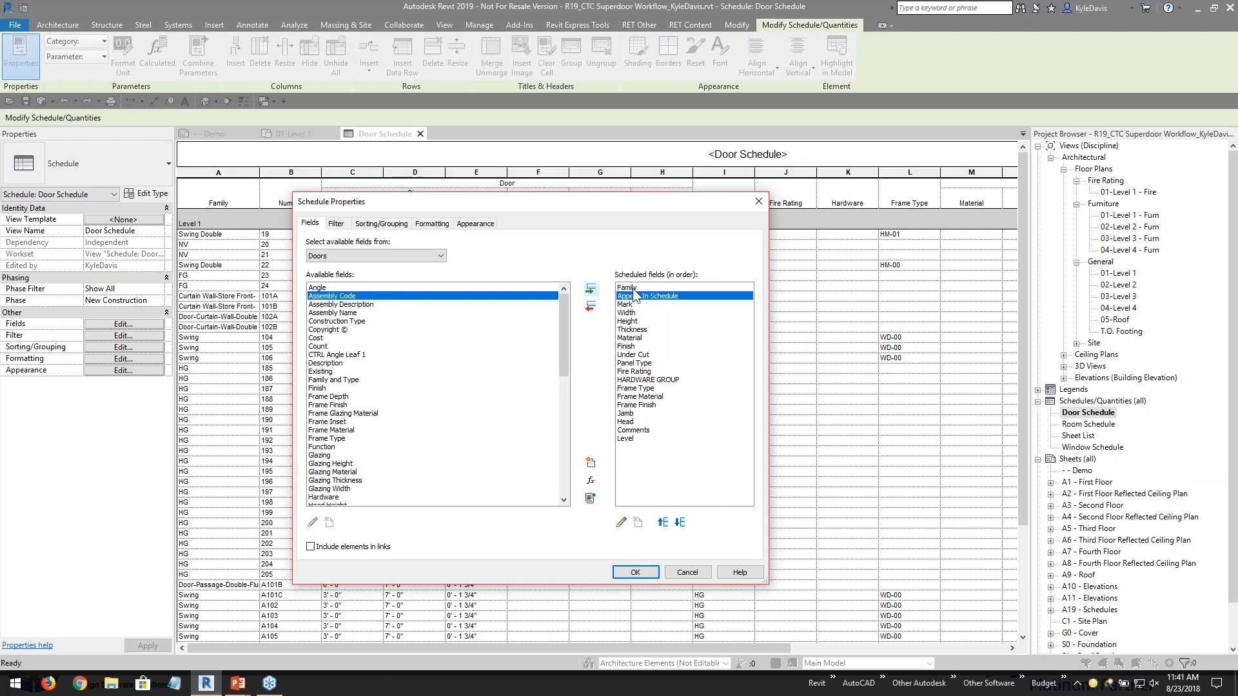
{"action": "left_click", "coordinate": [663, 522]}
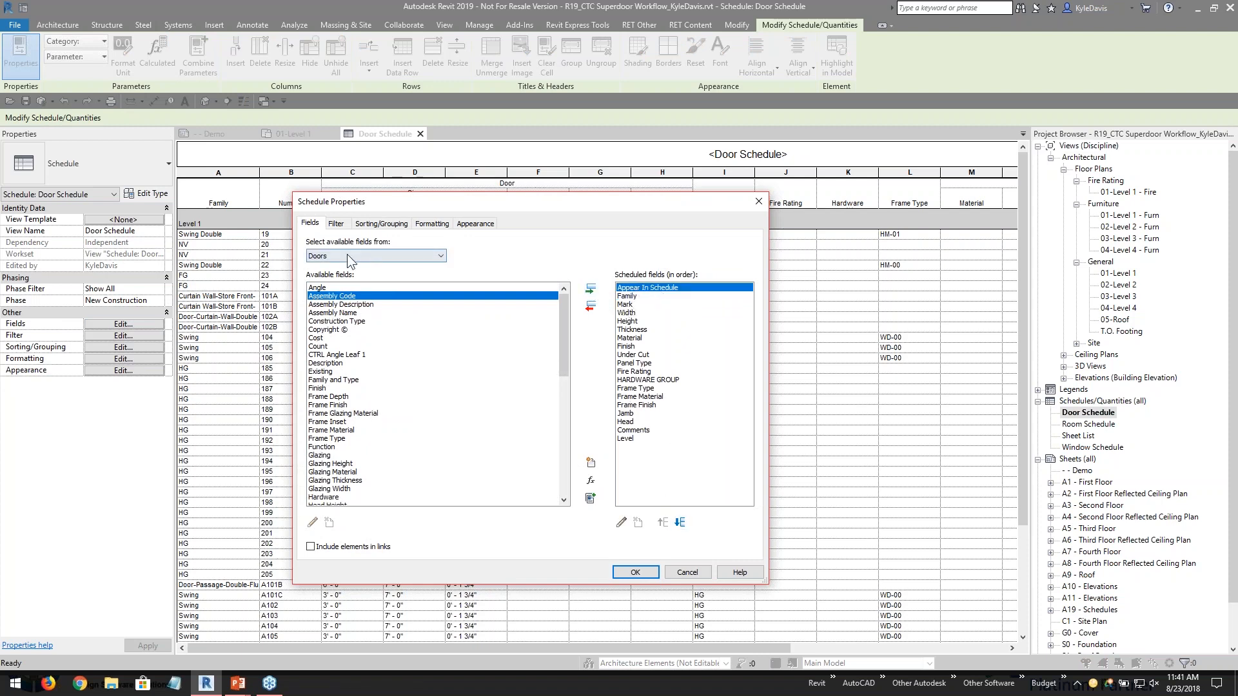
- Add a second Door Schedule filter so that Appear In Schedule does not equal No, and apply it
{"action": "left_click", "coordinate": [336, 223]}
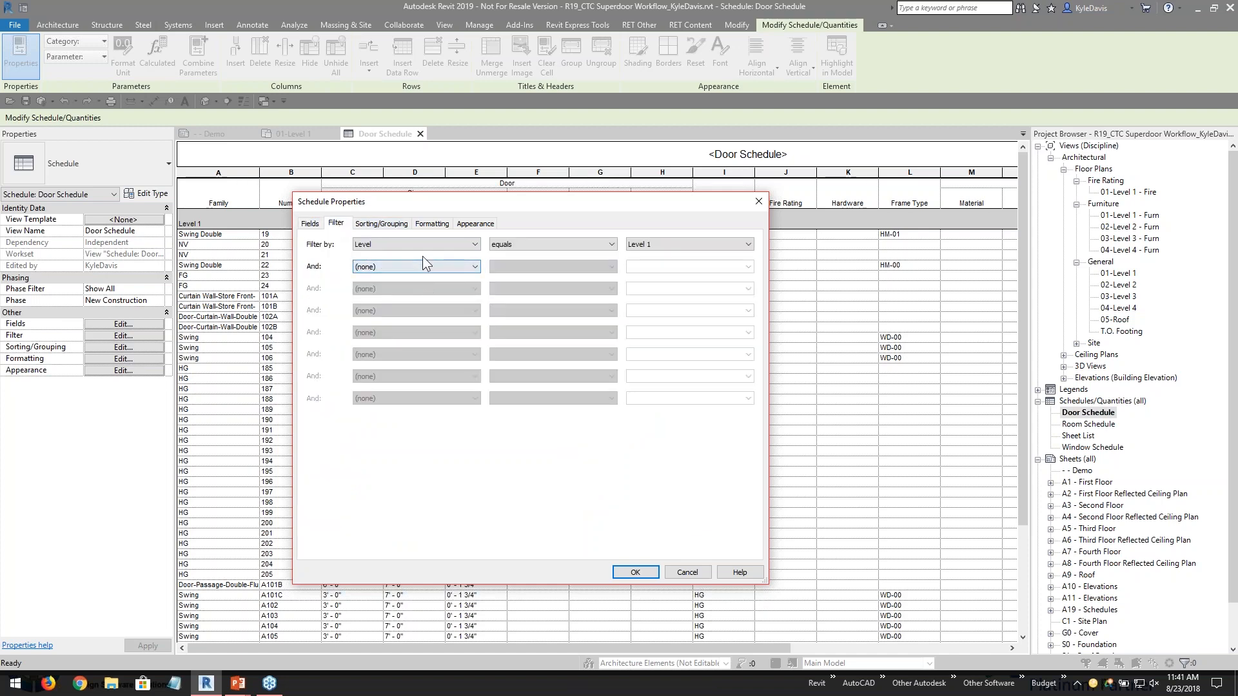
{"action": "left_click", "coordinate": [381, 269]}
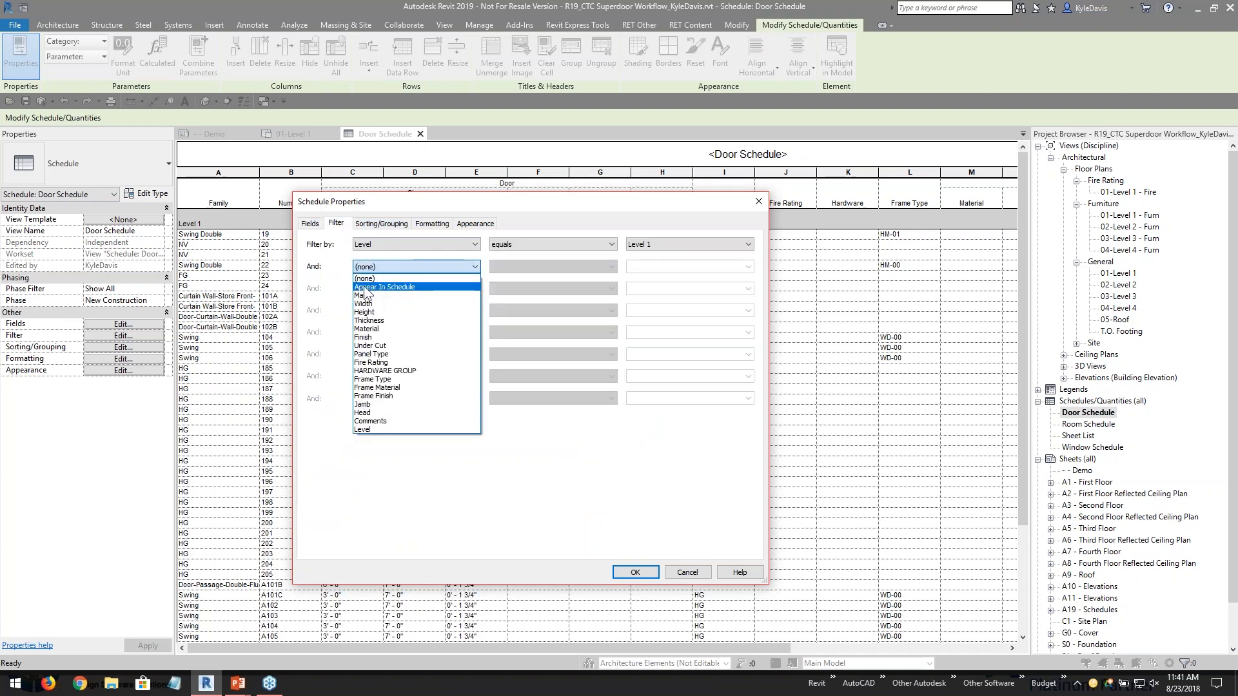
{"action": "left_click", "coordinate": [385, 290]}
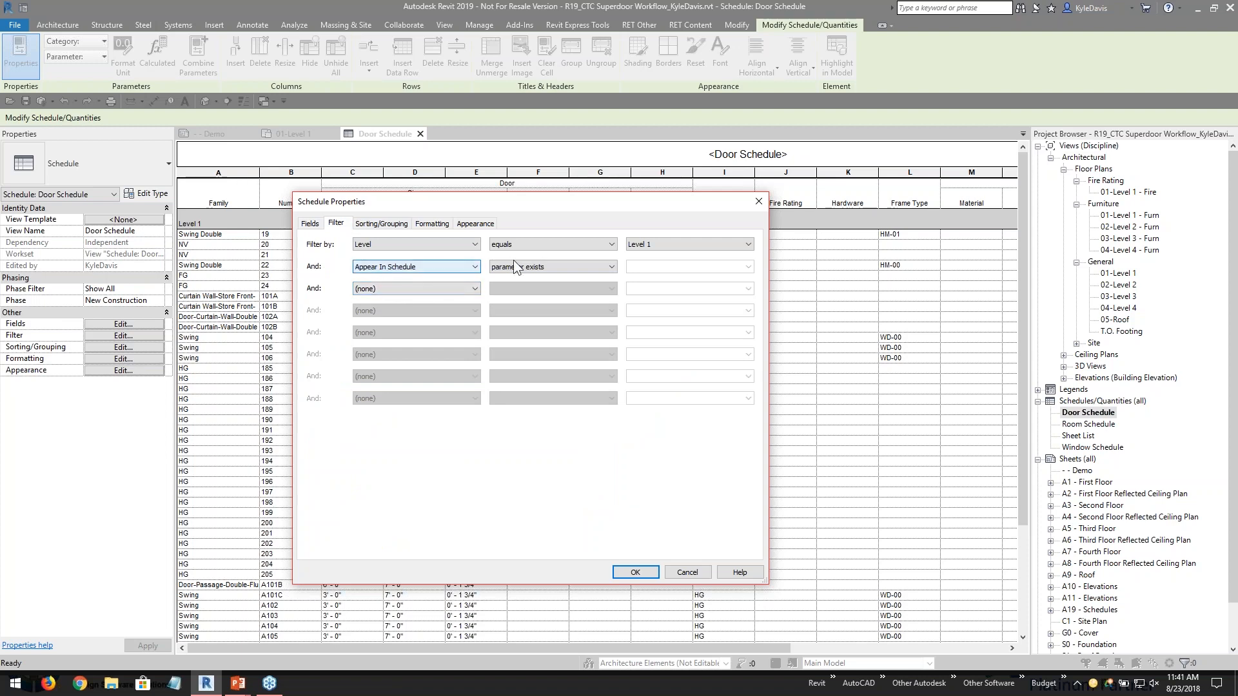
{"action": "left_click", "coordinate": [539, 269]}
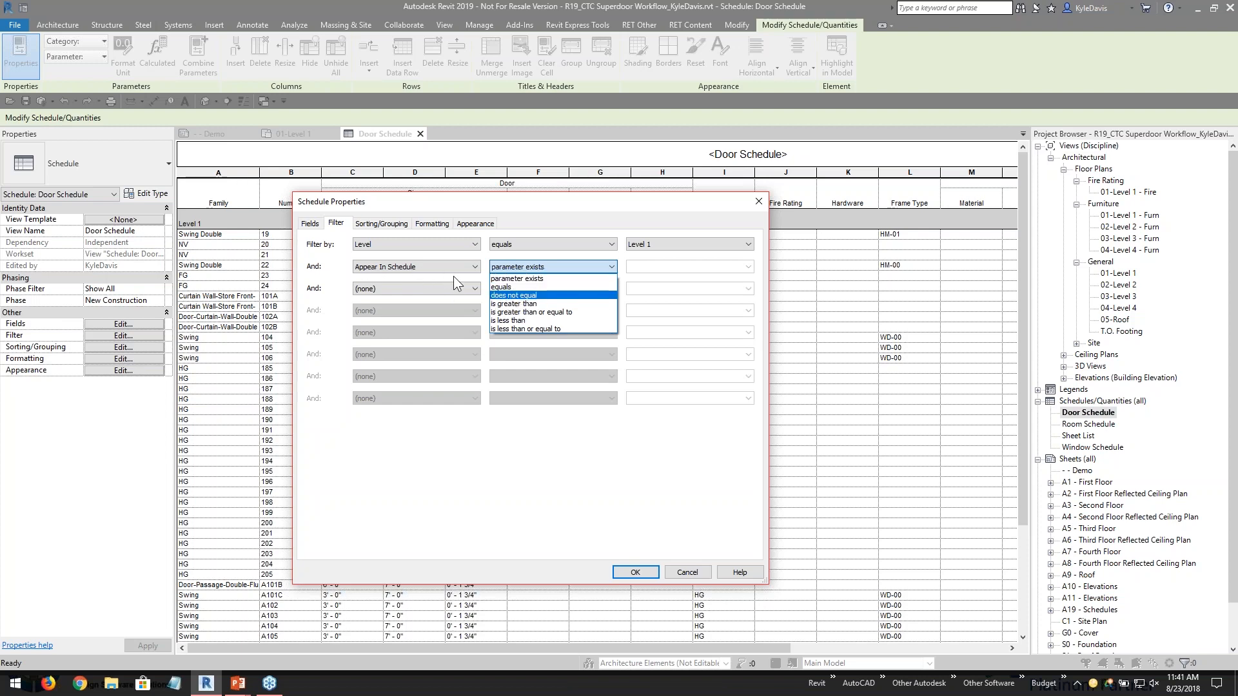
{"action": "left_click", "coordinate": [527, 295]}
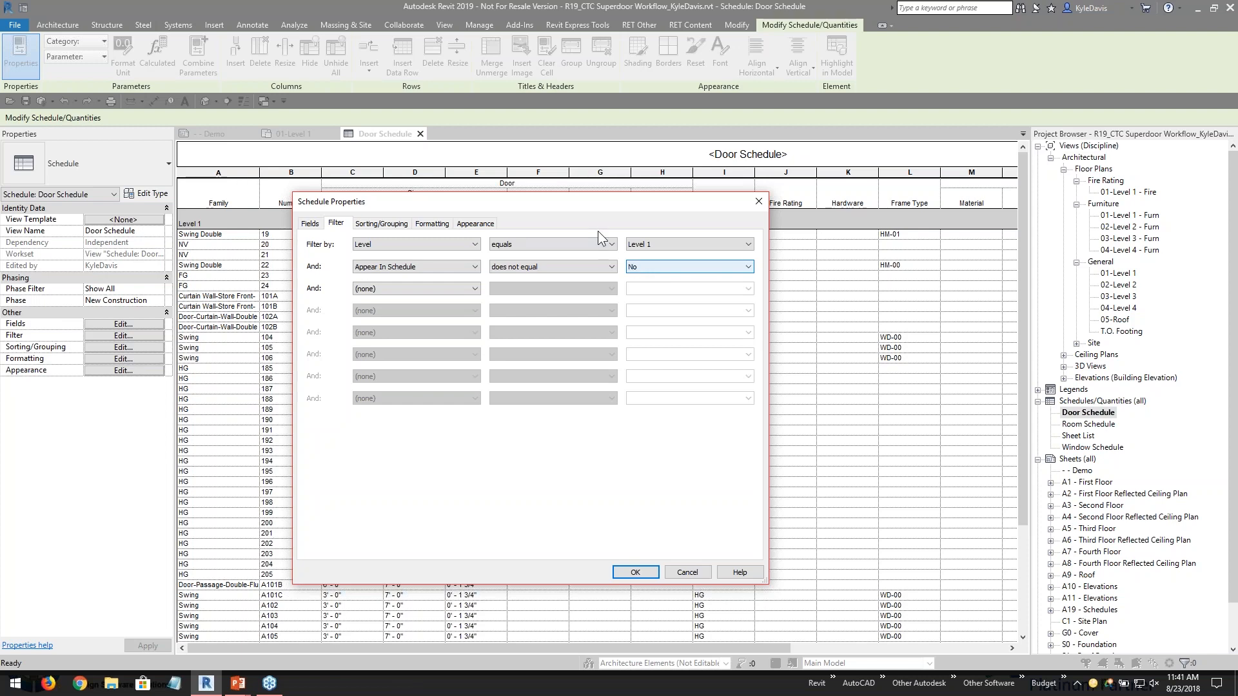
{"action": "left_click", "coordinate": [636, 572]}
- Widen the Appear In Schedule and Family columns so their full text fits
{"action": "left_click_drag", "start_coordinate": [238, 184], "coordinate": [259, 183]}
{"action": "left_click", "coordinate": [215, 440]}
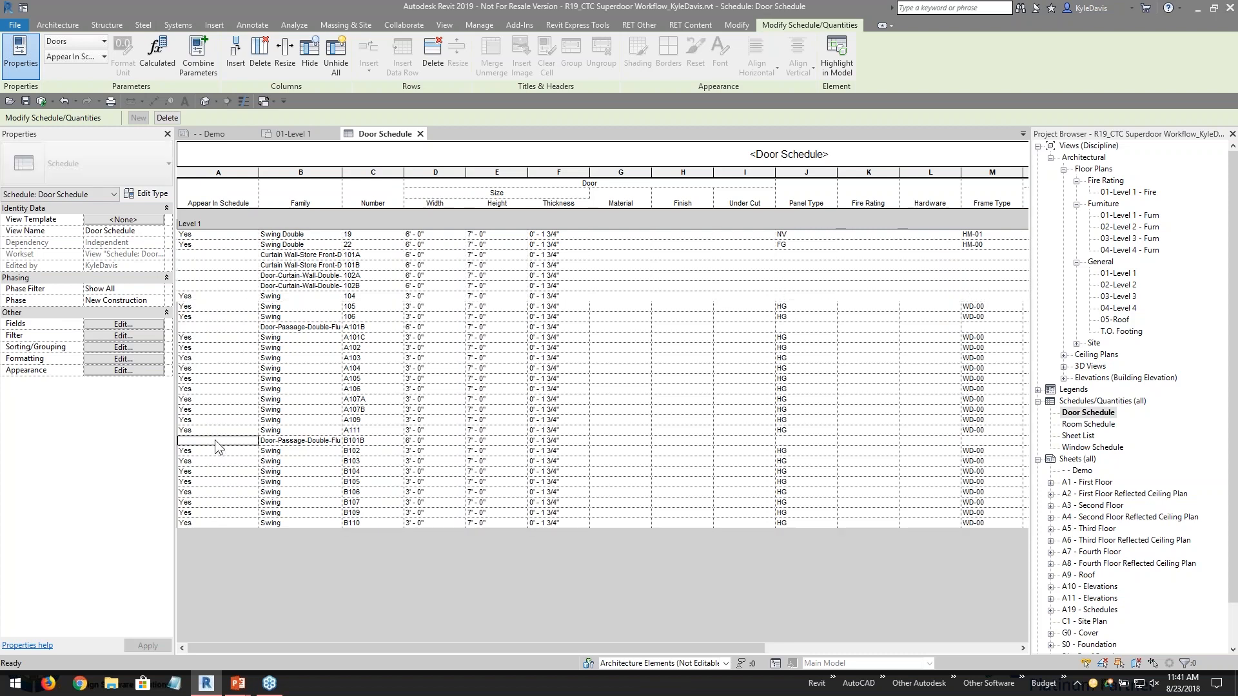
{"action": "left_click_drag", "start_coordinate": [342, 173], "coordinate": [396, 183]}
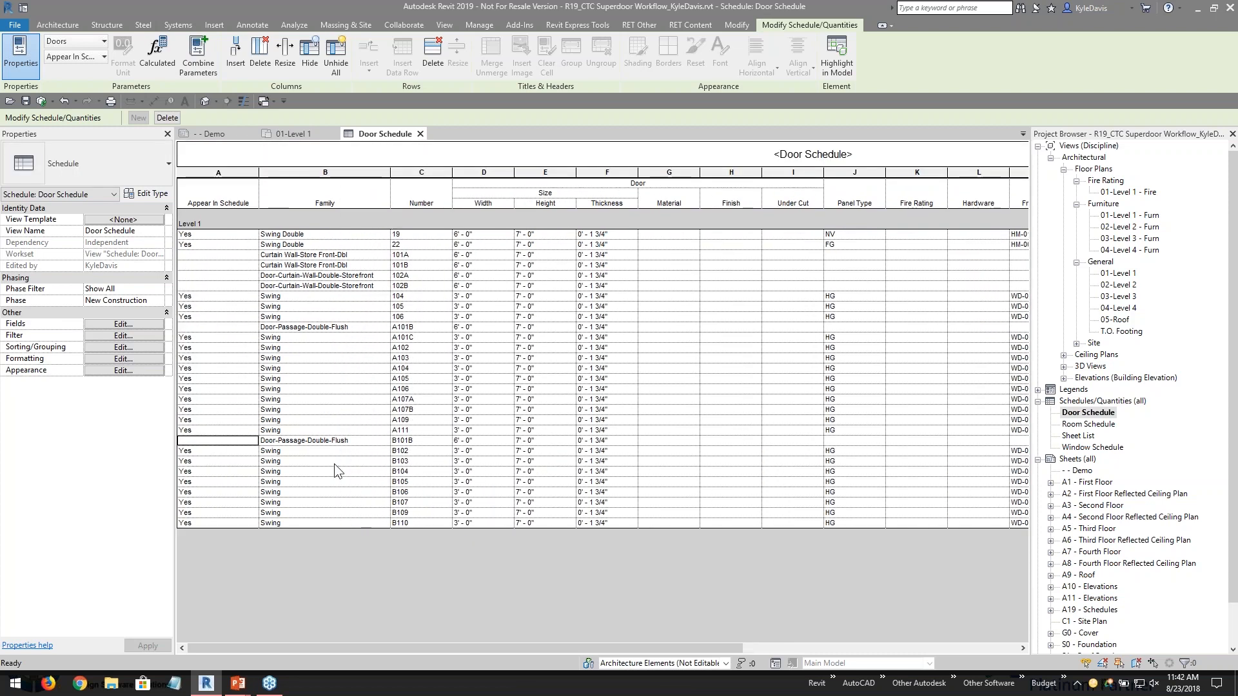
- Check the family names of the Door-Passage-Double-Flush and Curtain Wall-Store Front-Dbl rows that have no Appear In Schedule value
{"action": "left_click", "coordinate": [319, 442]}
{"action": "mouse_move", "coordinate": [277, 441]}
{"action": "left_mouse_down"}
{"action": "mouse_move", "coordinate": [355, 441]}
{"action": "mouse_move", "coordinate": [259, 435]}
{"action": "left_mouse_up"}
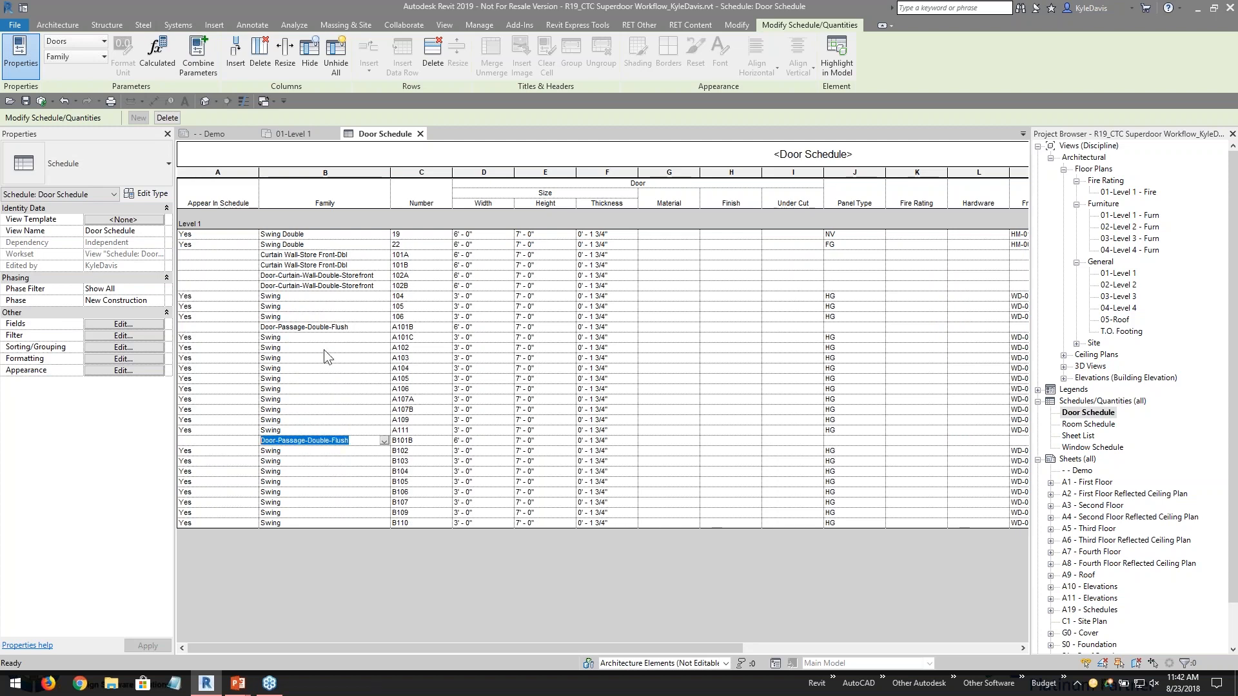
{"action": "left_click", "coordinate": [347, 327]}
{"action": "left_click_drag", "start_coordinate": [350, 327], "coordinate": [265, 326]}
{"action": "left_click_drag", "start_coordinate": [354, 266], "coordinate": [260, 265]}
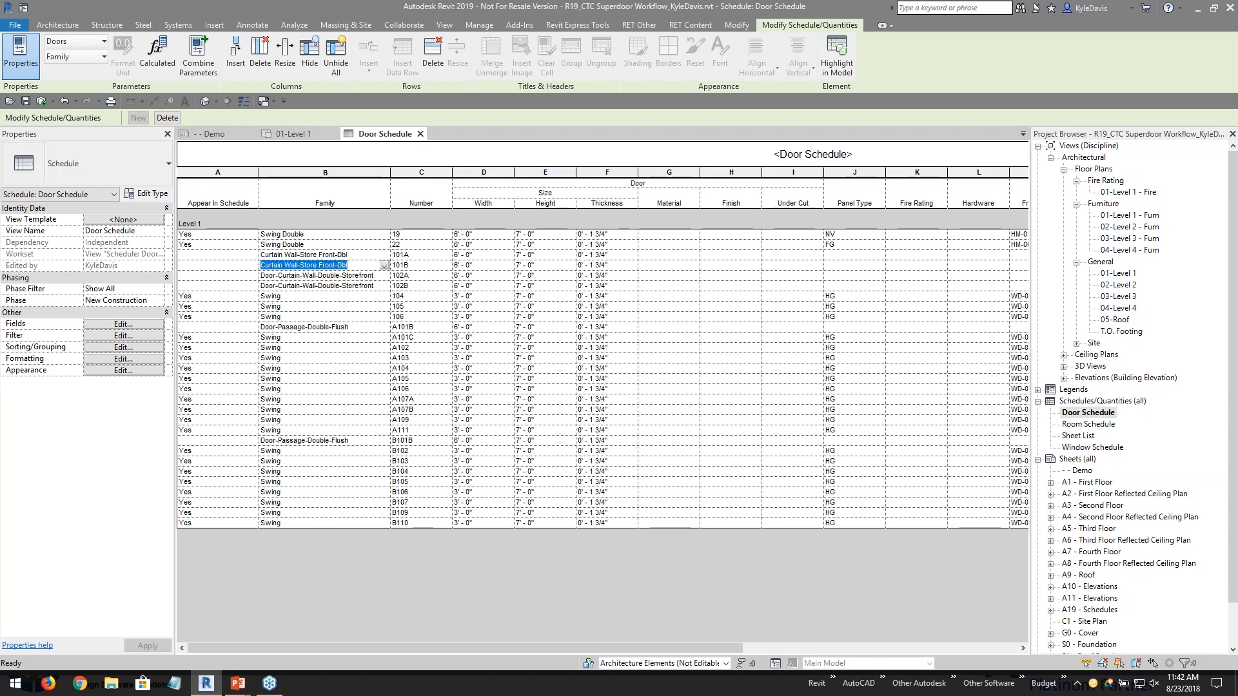
{"action": "left_click", "coordinate": [352, 256]}
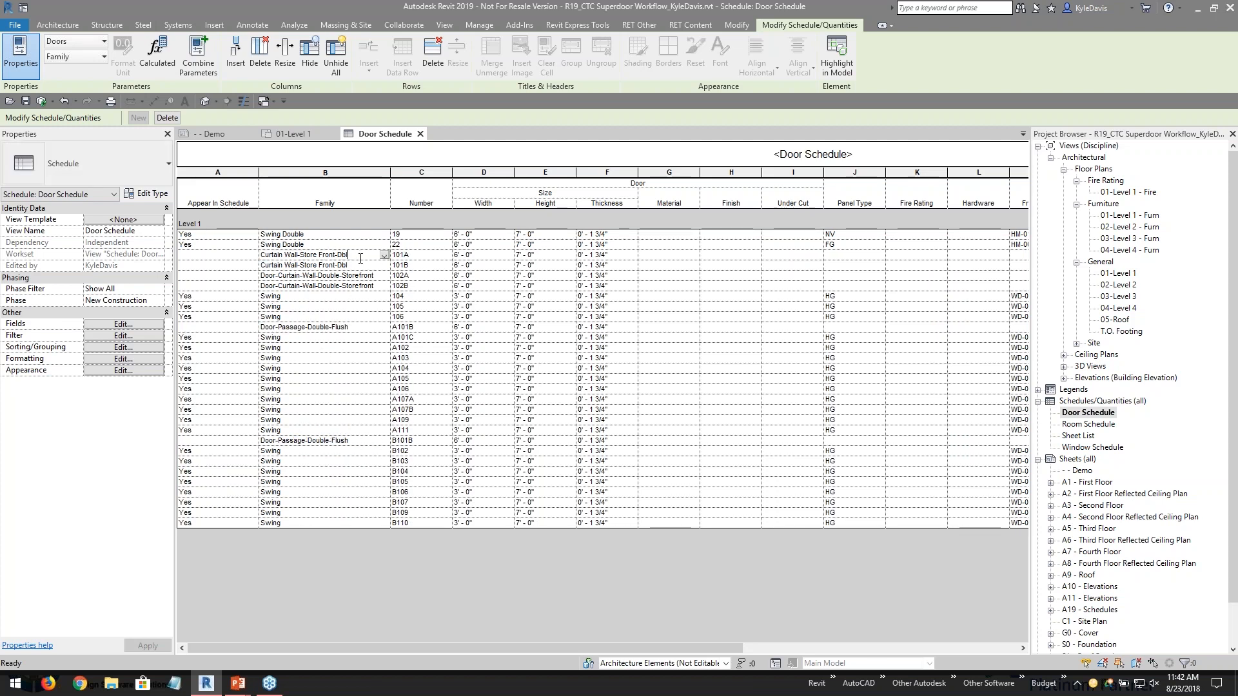
- Hide the Appear In Schedule column in the Door Schedule, dismissing the synchronization reminder without synchronizing
{"action": "left_click", "coordinate": [205, 245]}
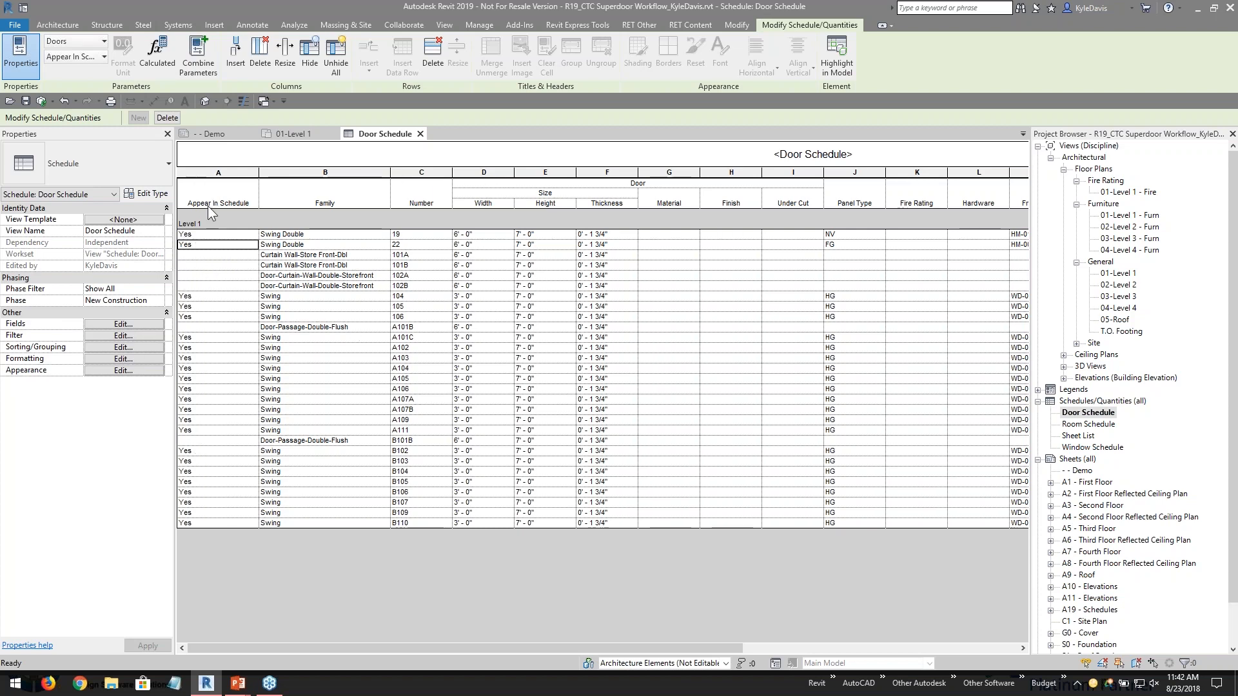
{"action": "left_click", "coordinate": [221, 173]}
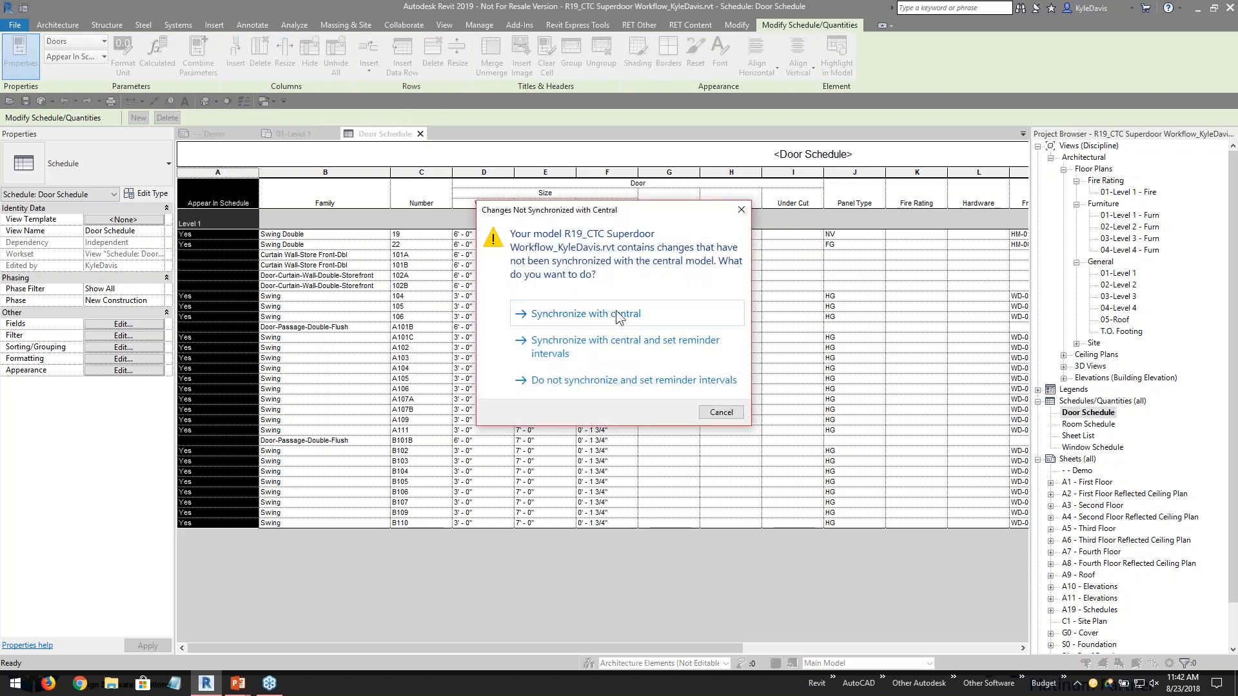
{"action": "left_click", "coordinate": [719, 412]}
{"action": "left_click", "coordinate": [227, 245]}
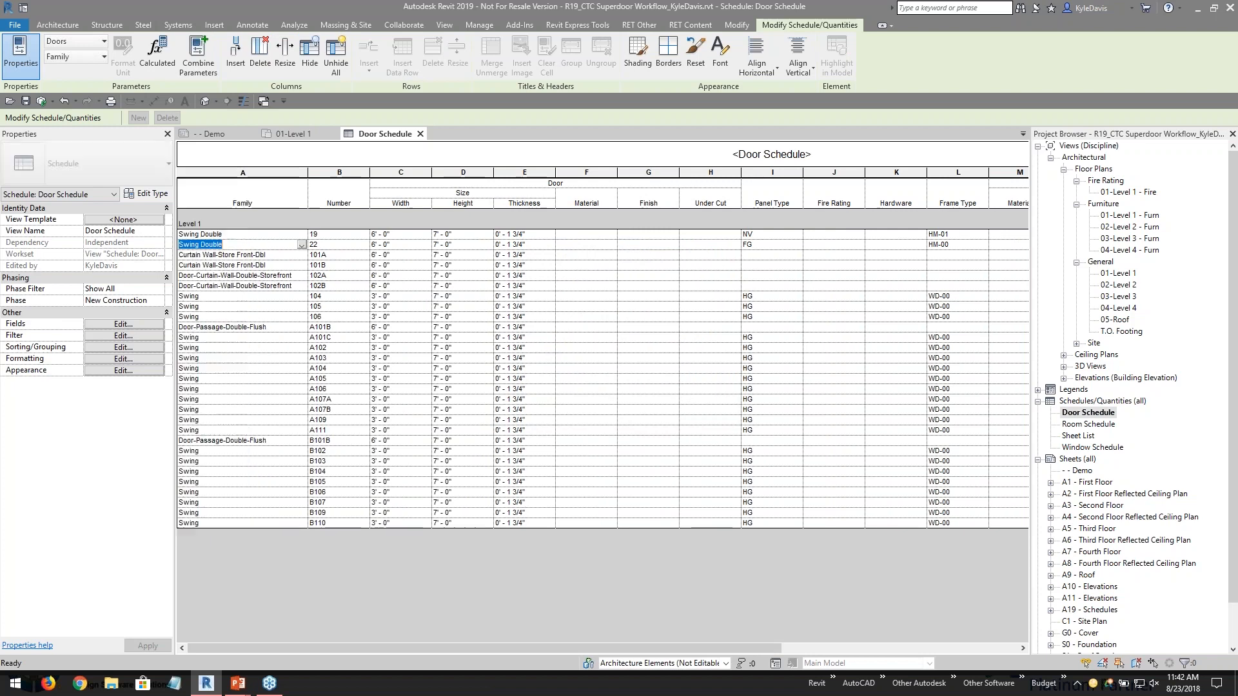
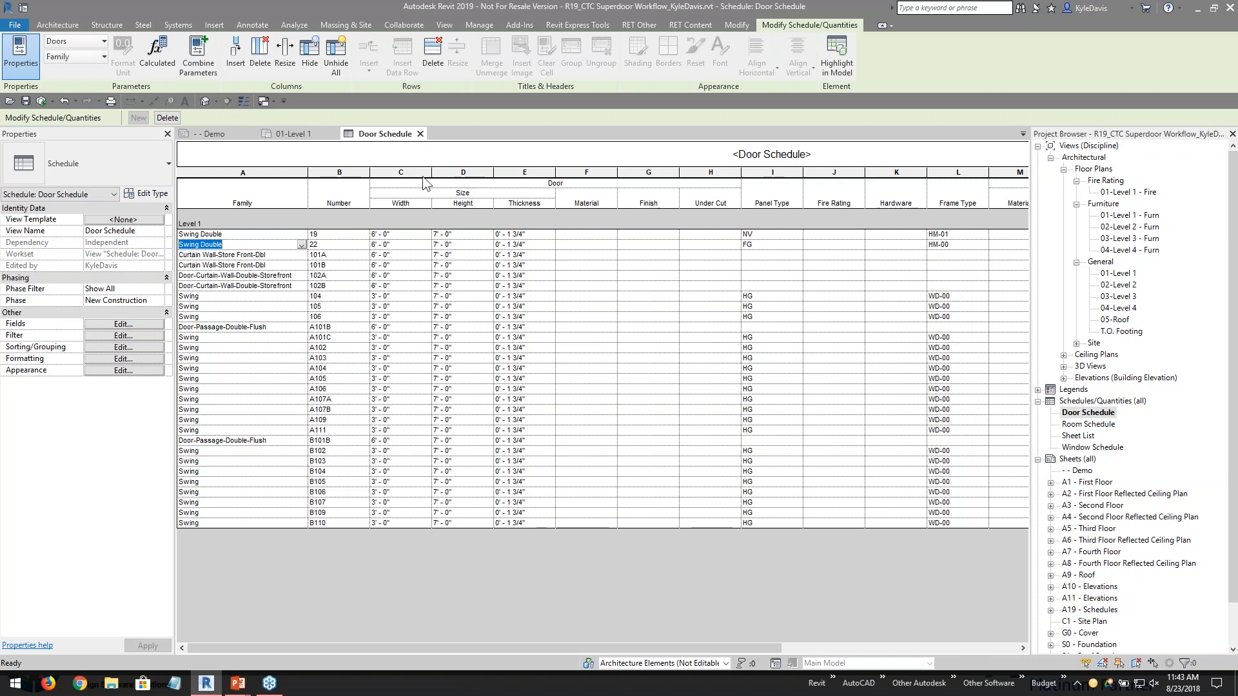
- Close the Door Schedule and select door A105 at Office A105 on the Level 1 floor plan
{"action": "left_click", "coordinate": [420, 134]}
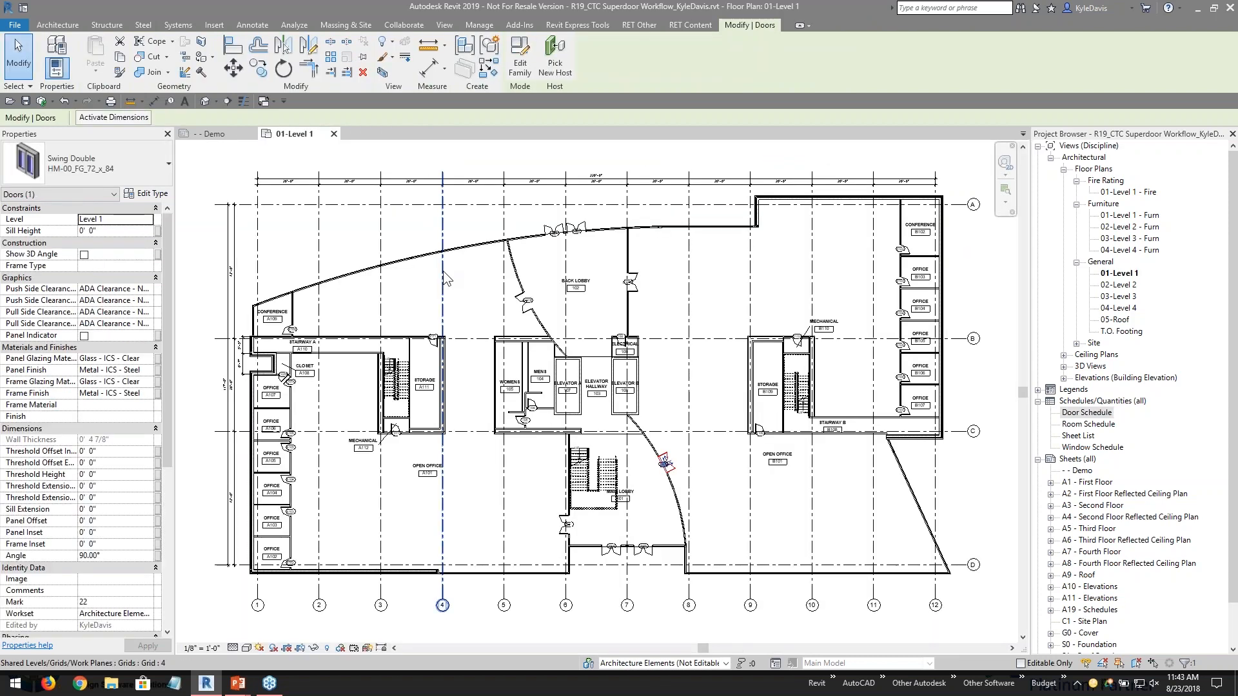
{"action": "left_click", "coordinate": [214, 238]}
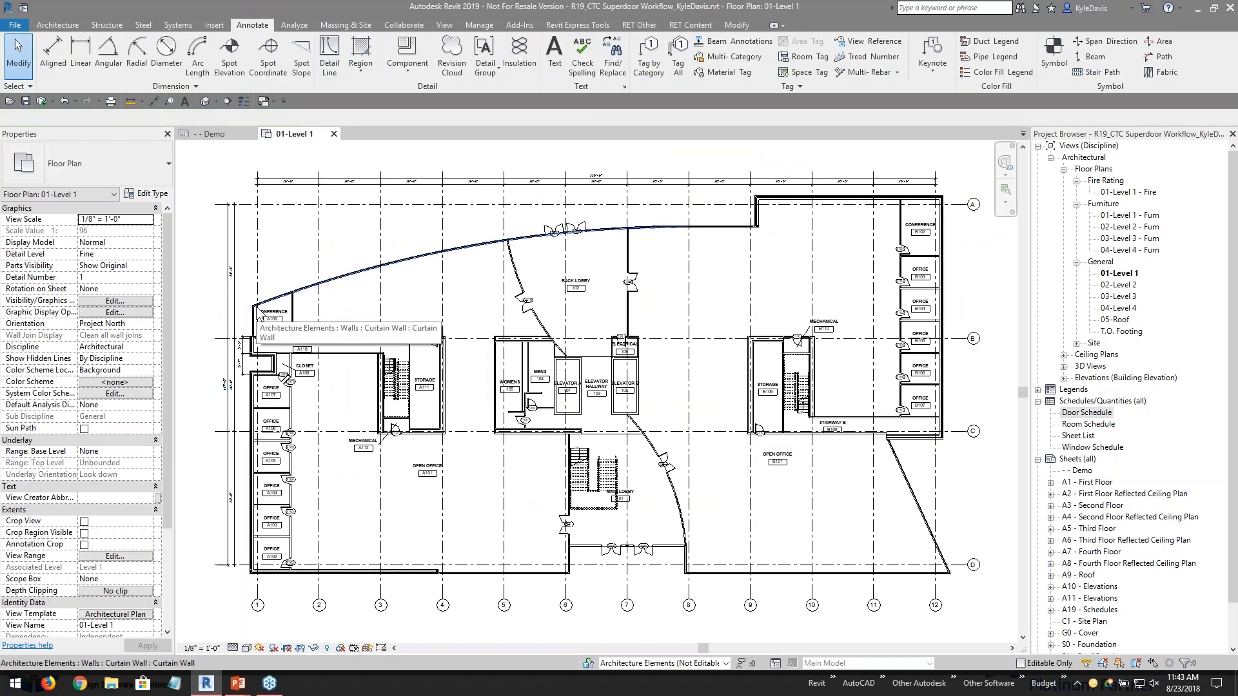
{"action": "scroll", "coordinate": [271, 462], "scroll_direction": "up", "scroll_amount": 3}
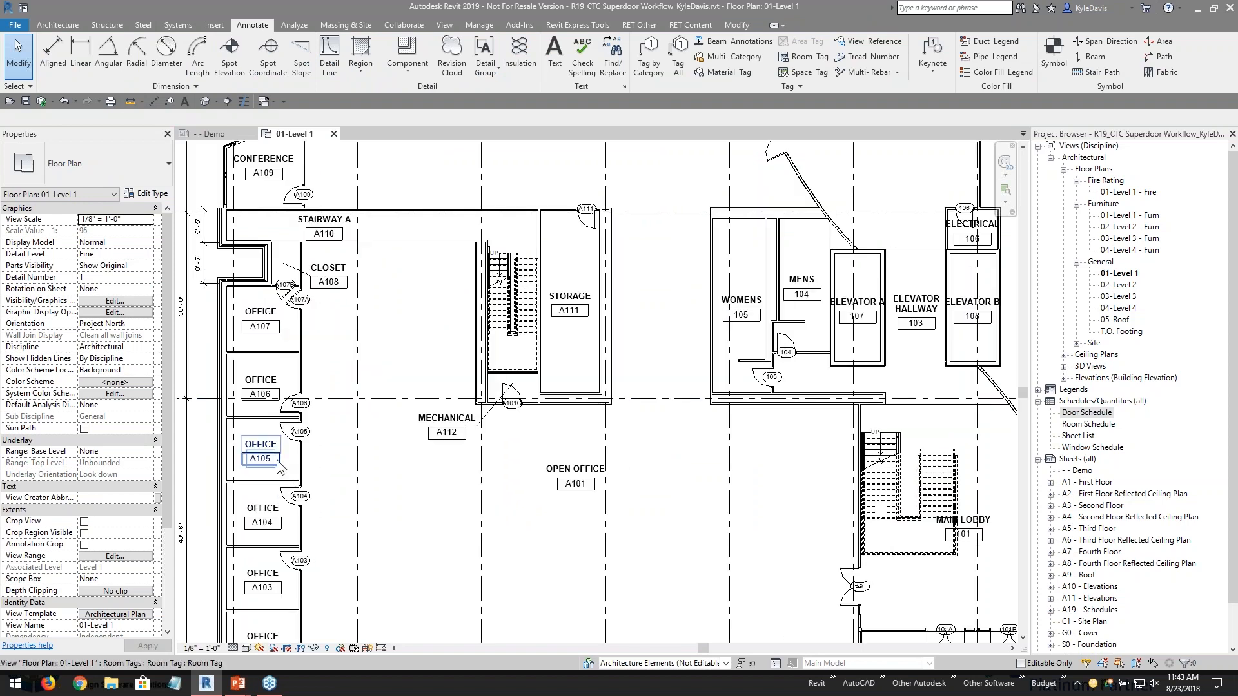
{"action": "scroll", "coordinate": [276, 459], "scroll_direction": "up", "scroll_amount": 2}
{"action": "left_click", "coordinate": [298, 425]}
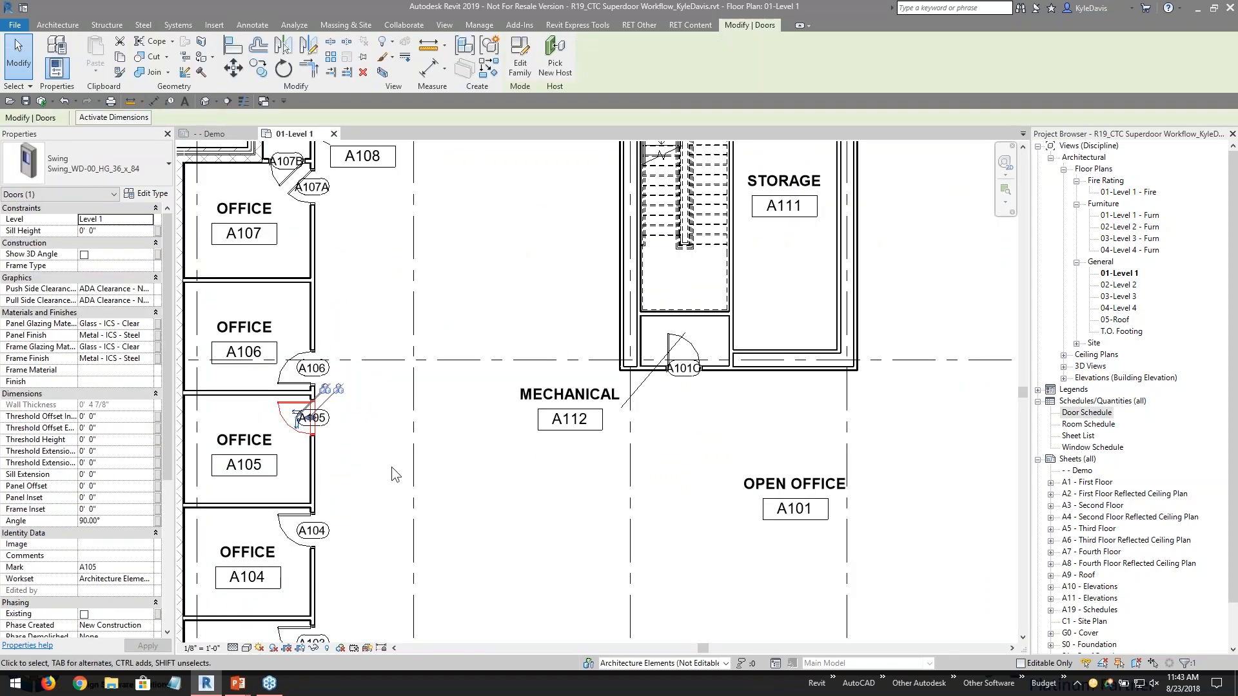
- Widen the properties area so full parameter names fit, and review the instance properties of door A105
{"action": "scroll", "coordinate": [302, 425], "scroll_direction": "up", "scroll_amount": 1}
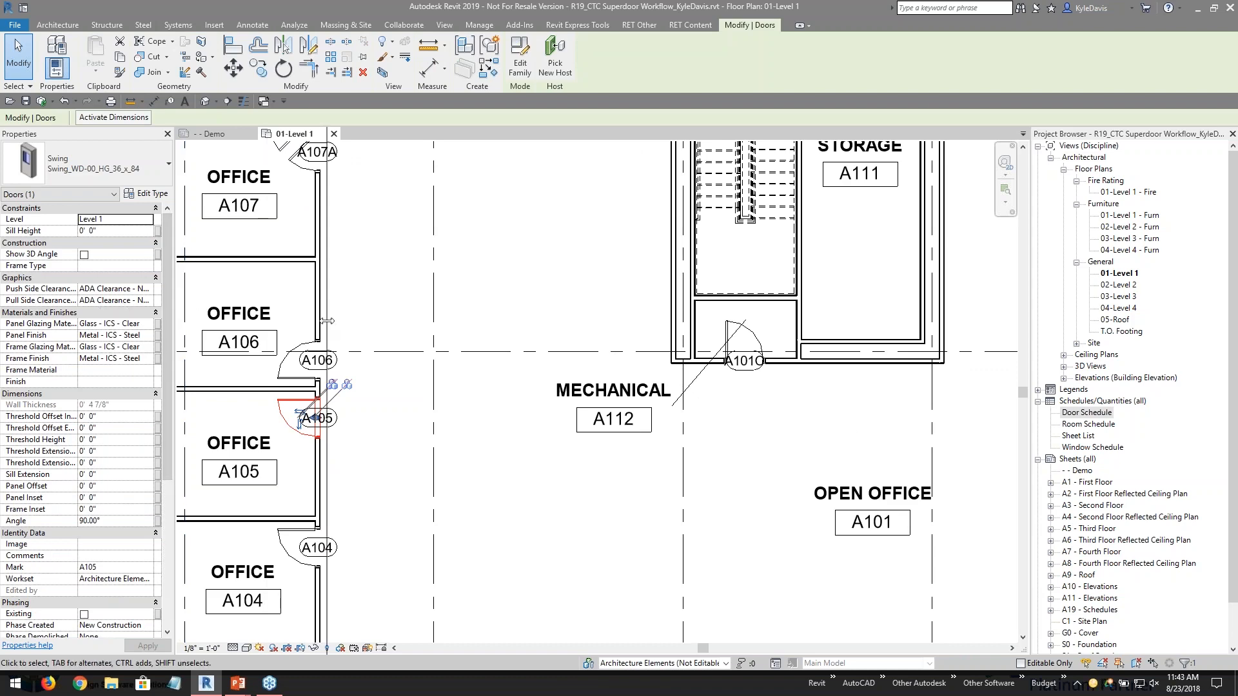
{"action": "left_click_drag", "start_coordinate": [175, 312], "coordinate": [327, 321]}
{"action": "scroll", "coordinate": [195, 420], "scroll_direction": "down", "scroll_amount": 1}
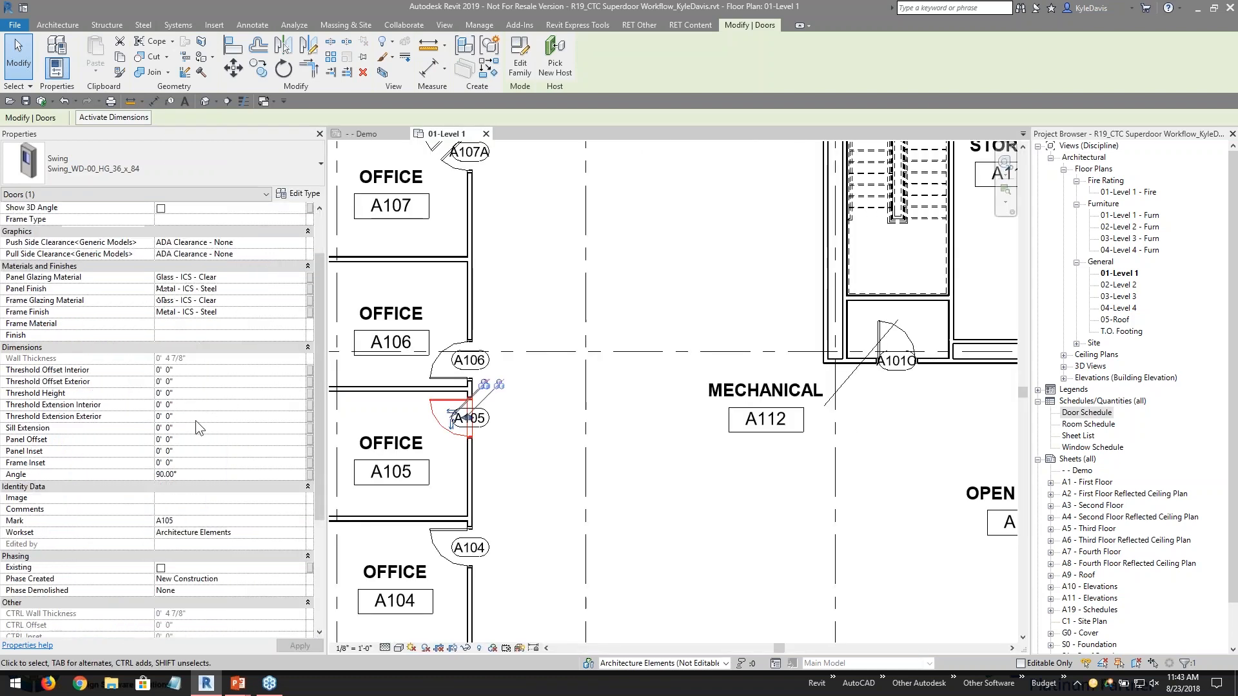
{"action": "scroll", "coordinate": [114, 470], "scroll_direction": "up", "scroll_amount": 2}
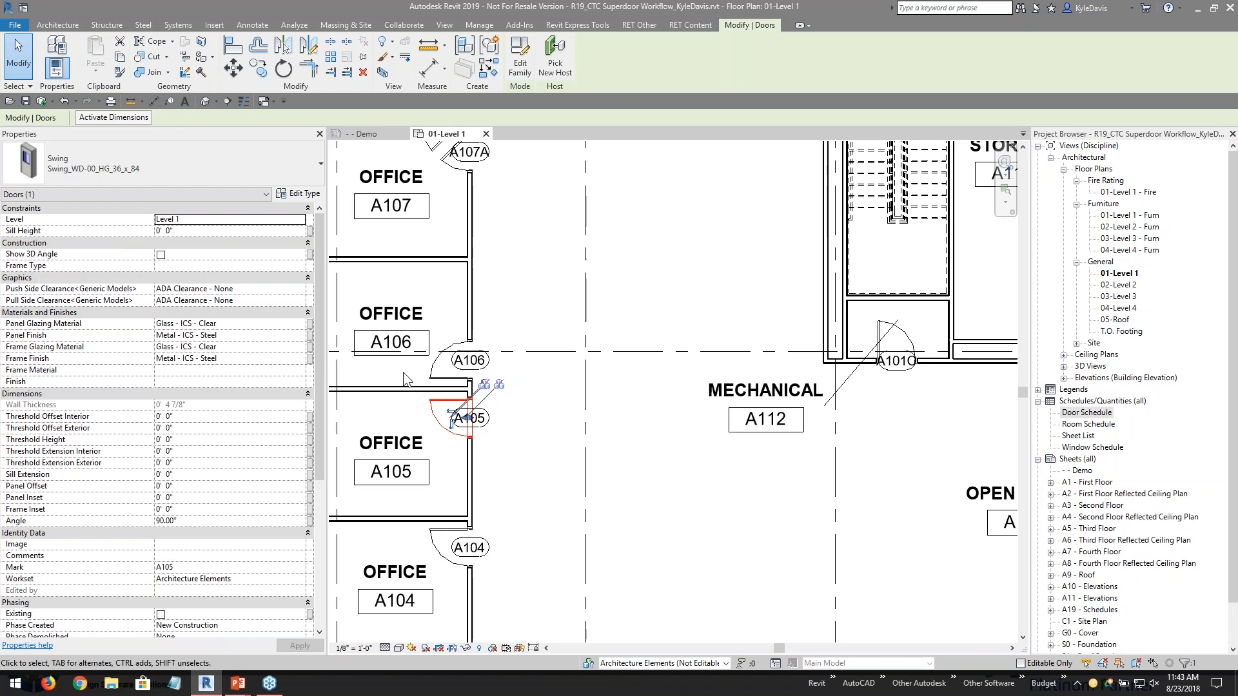
{"action": "scroll", "coordinate": [493, 434], "scroll_direction": "up", "scroll_amount": 2}
{"action": "scroll", "coordinate": [478, 441], "scroll_direction": "down", "scroll_amount": 2}
{"action": "scroll", "coordinate": [490, 366], "scroll_direction": "up", "scroll_amount": 1}
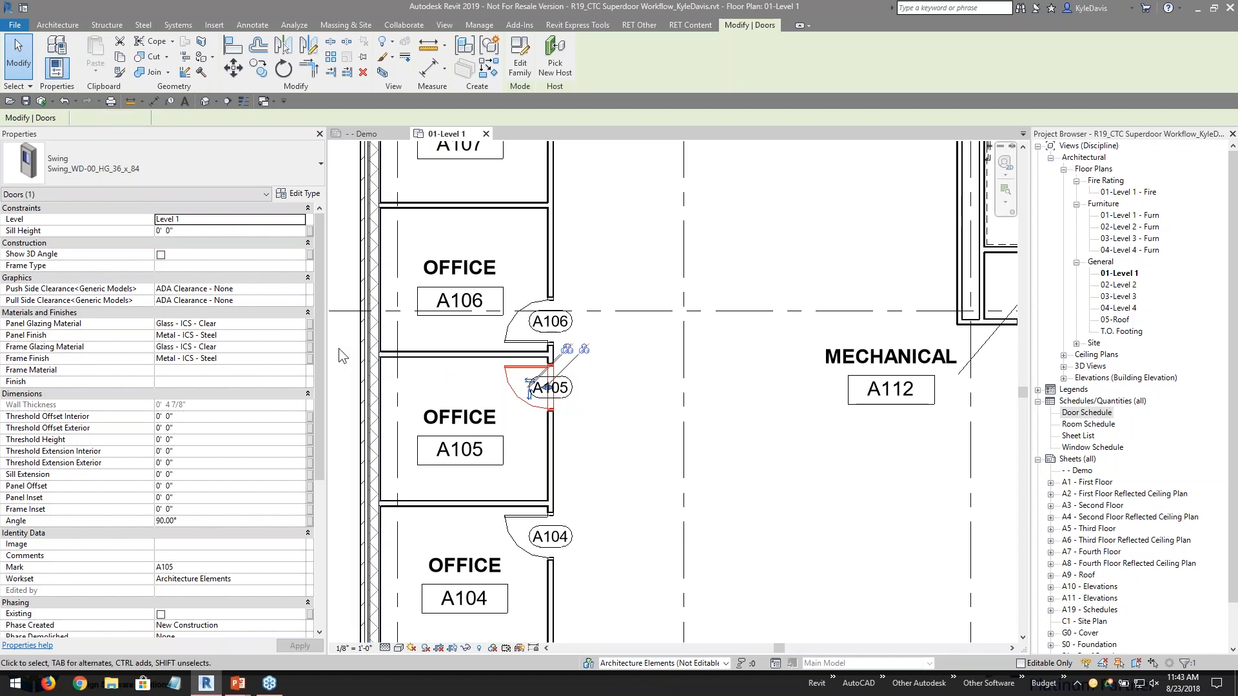
- Isolate Office A105 with its walls and door in a section-boxed 3D view and set it to the home orientation
{"action": "left_click_drag", "start_coordinate": [339, 342], "coordinate": [583, 519]}
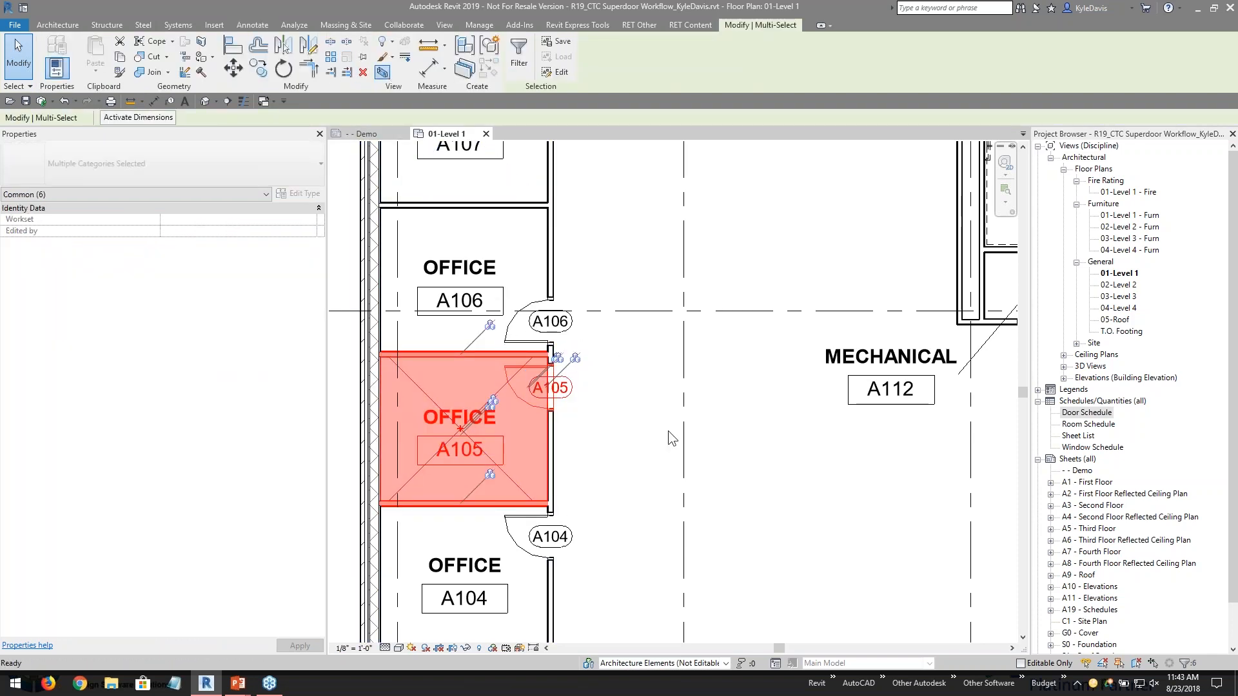
{"action": "left_click", "coordinate": [877, 335]}
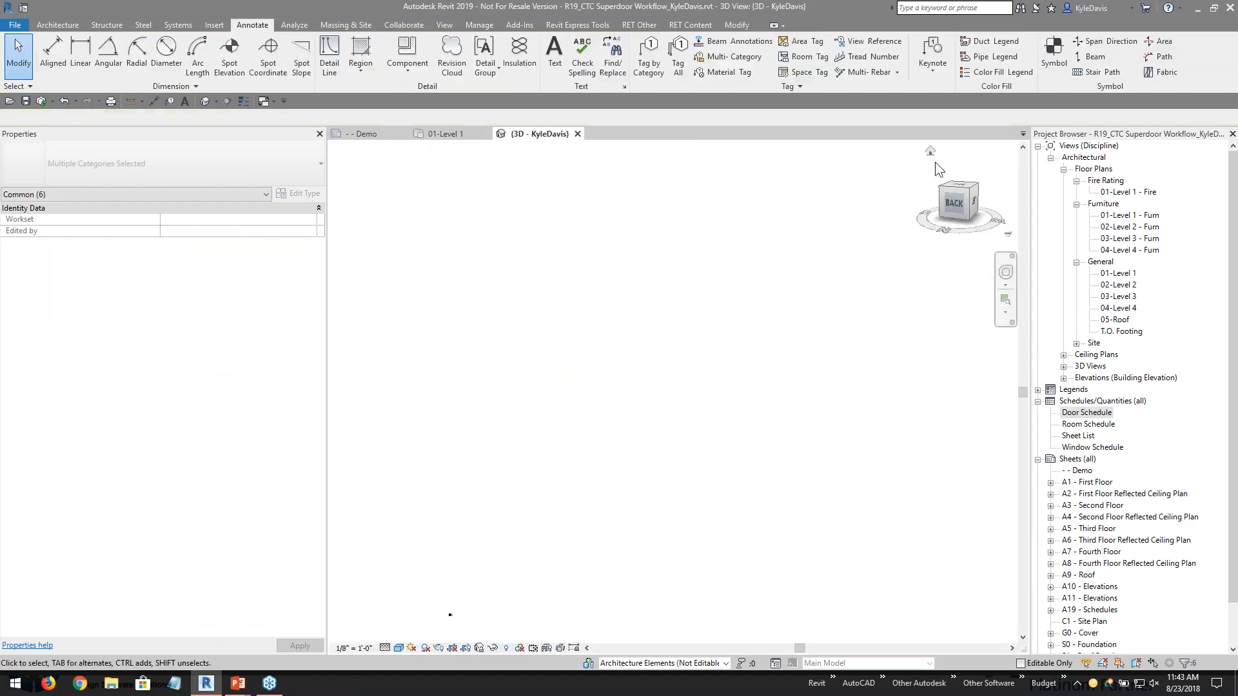
{"action": "left_click", "coordinate": [930, 153]}
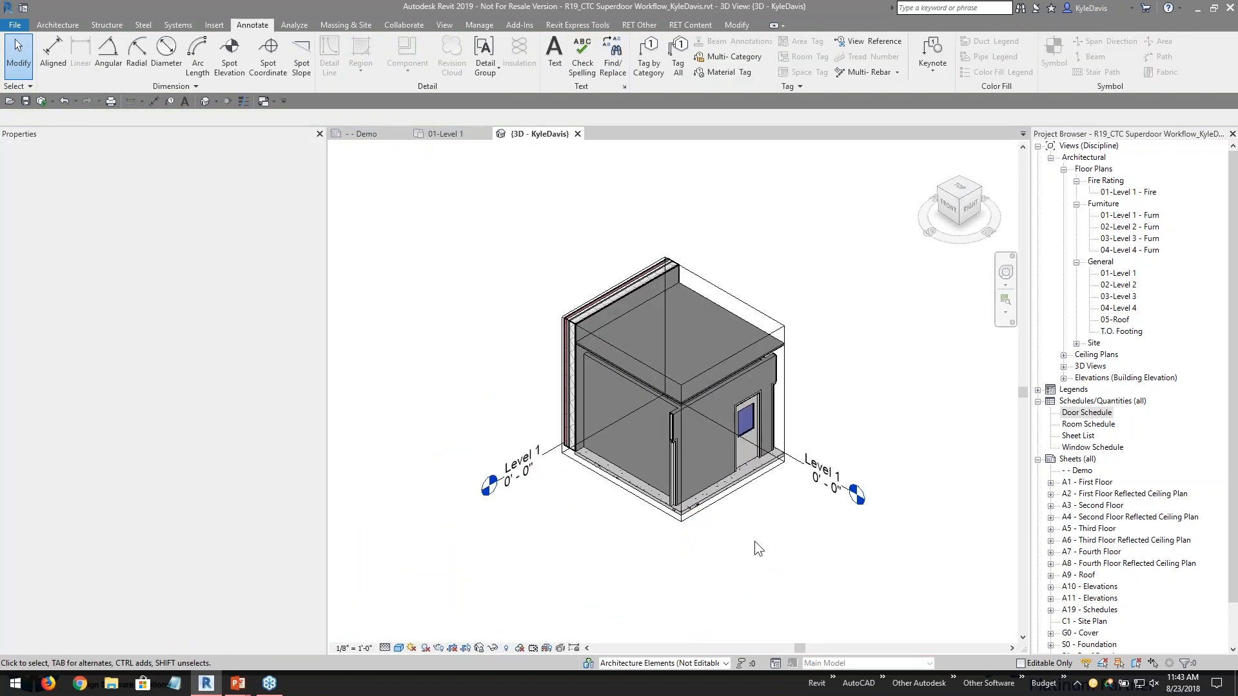
- Inspect door A105 up close in 3D, then select it and check its Panel Glazing Material and Panel Finish parameters
{"action": "scroll", "coordinate": [745, 453], "scroll_direction": "up", "scroll_amount": 5}
{"action": "left_click", "coordinate": [746, 409]}
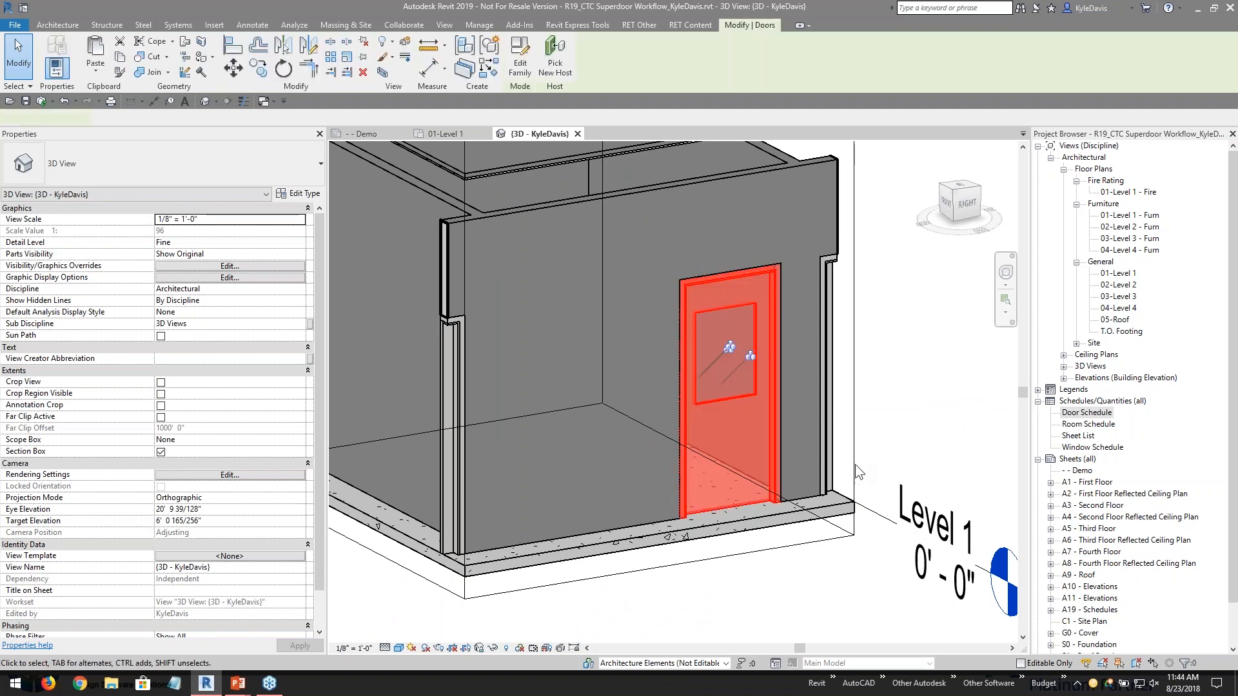
{"action": "middle_click_drag", "start_coordinate": [855, 464], "coordinate": [741, 480], "text": "shift"}
{"action": "left_click", "coordinate": [862, 635]}
{"action": "scroll", "coordinate": [690, 413], "scroll_direction": "up", "scroll_amount": 3}
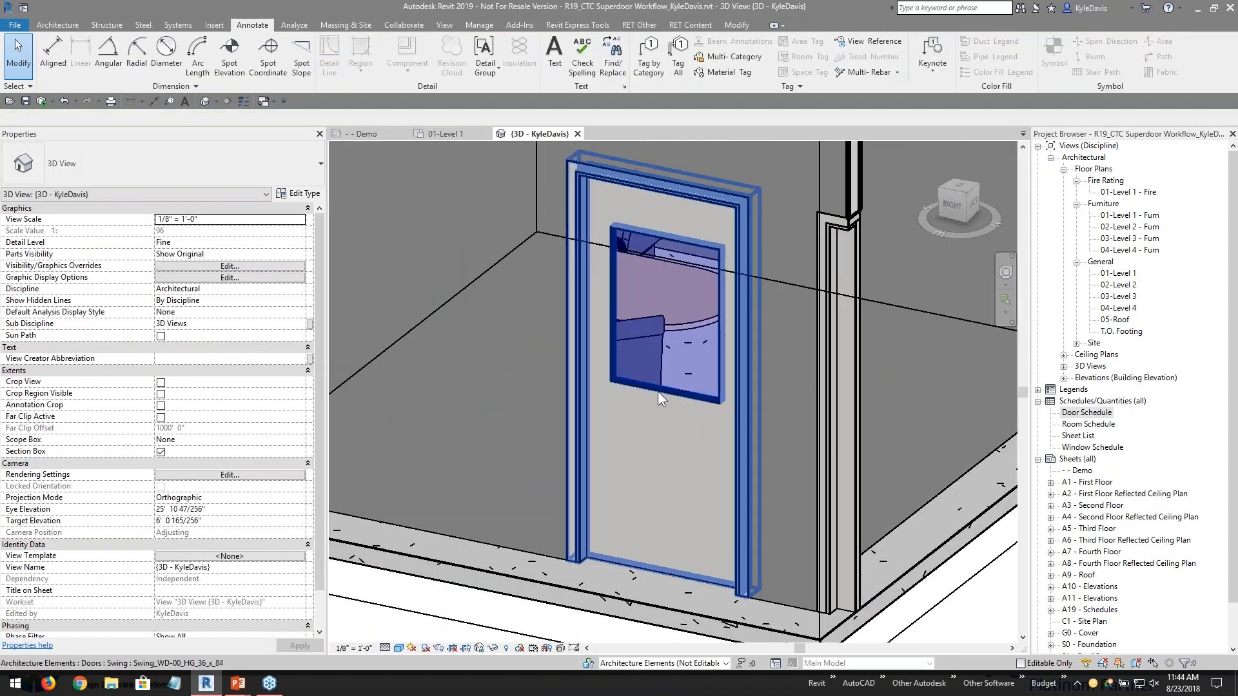
{"action": "middle_click_drag", "start_coordinate": [658, 392], "coordinate": [641, 272], "text": "shift"}
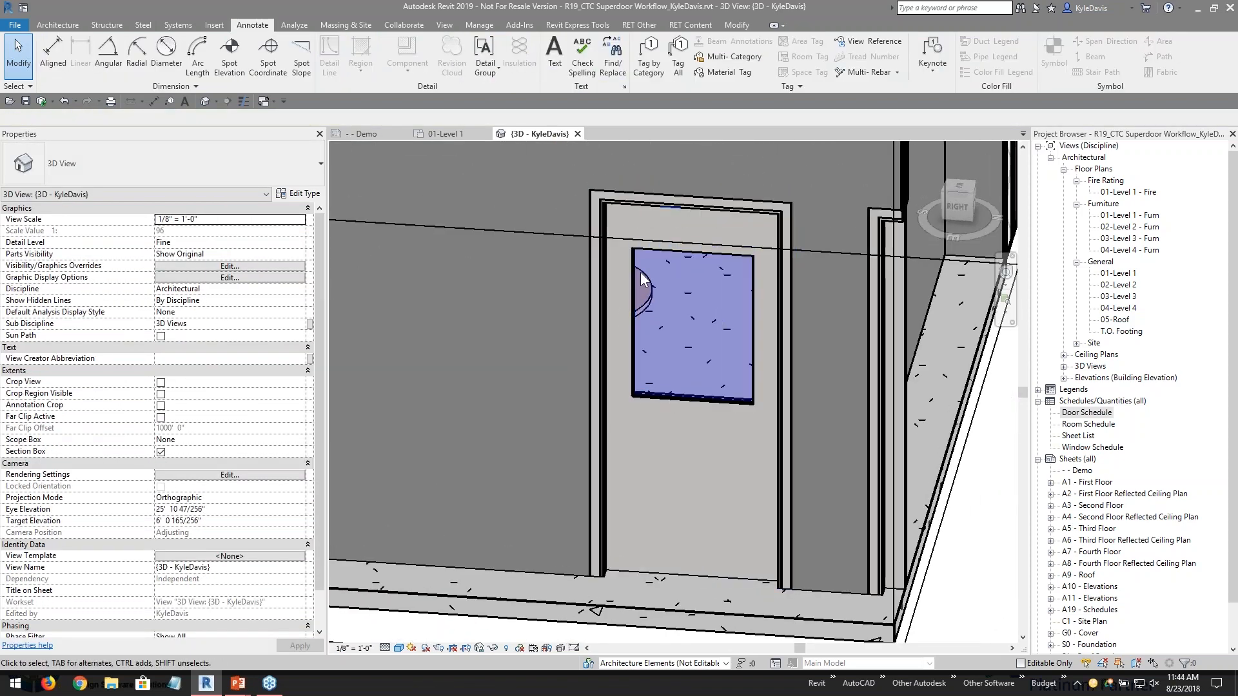
{"action": "left_click", "coordinate": [679, 396]}
{"action": "scroll", "coordinate": [699, 448], "scroll_direction": "up", "scroll_amount": 1}
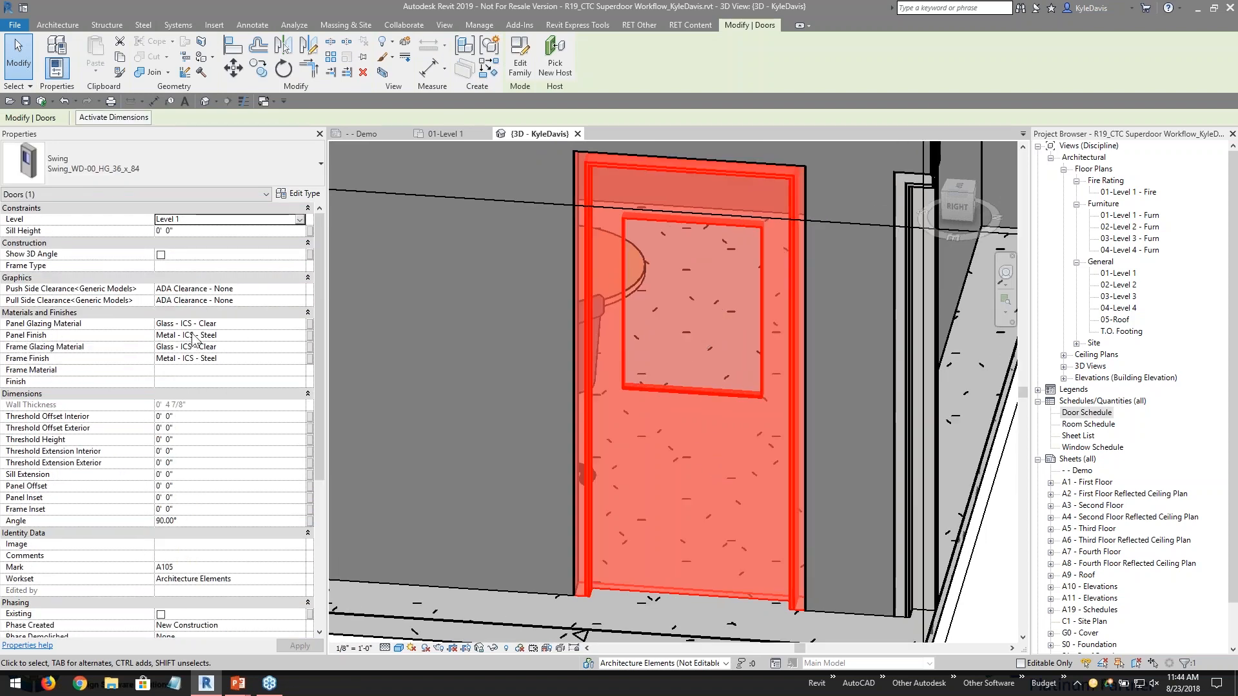
{"action": "left_click", "coordinate": [234, 323]}
{"action": "left_click", "coordinate": [251, 340]}
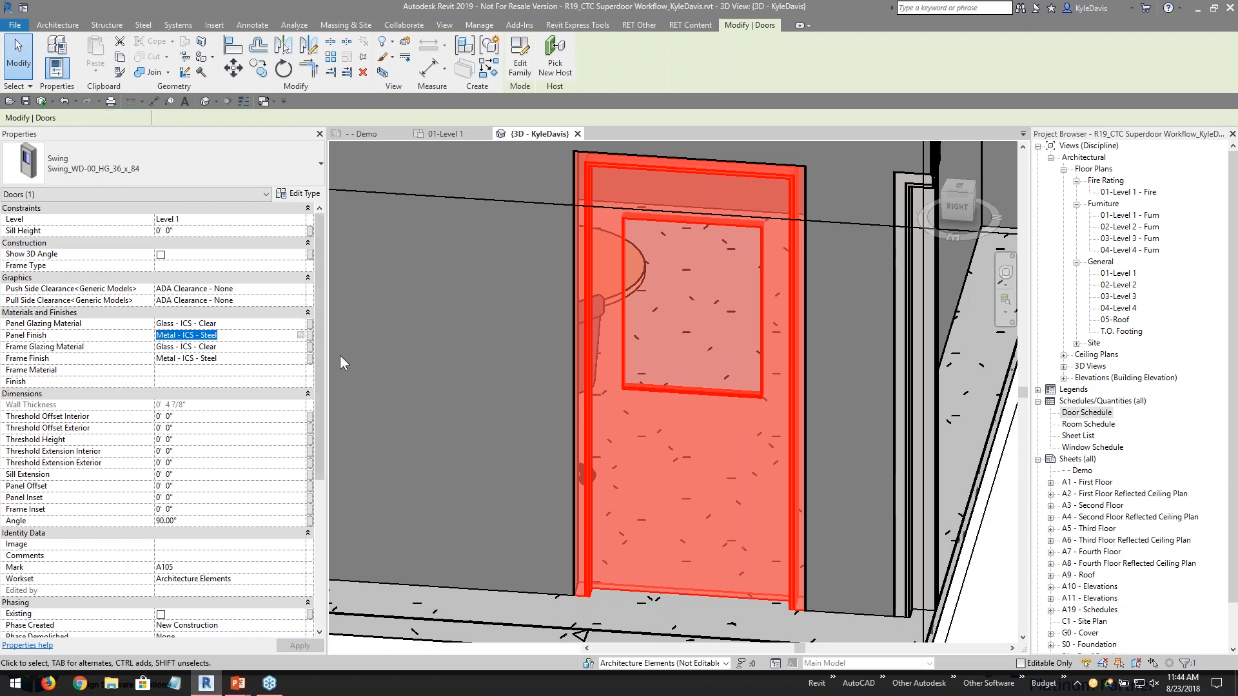
- Turn on Show 3D Angle for door A105 and inspect its opened panel from the outside
{"action": "left_click", "coordinate": [160, 256]}
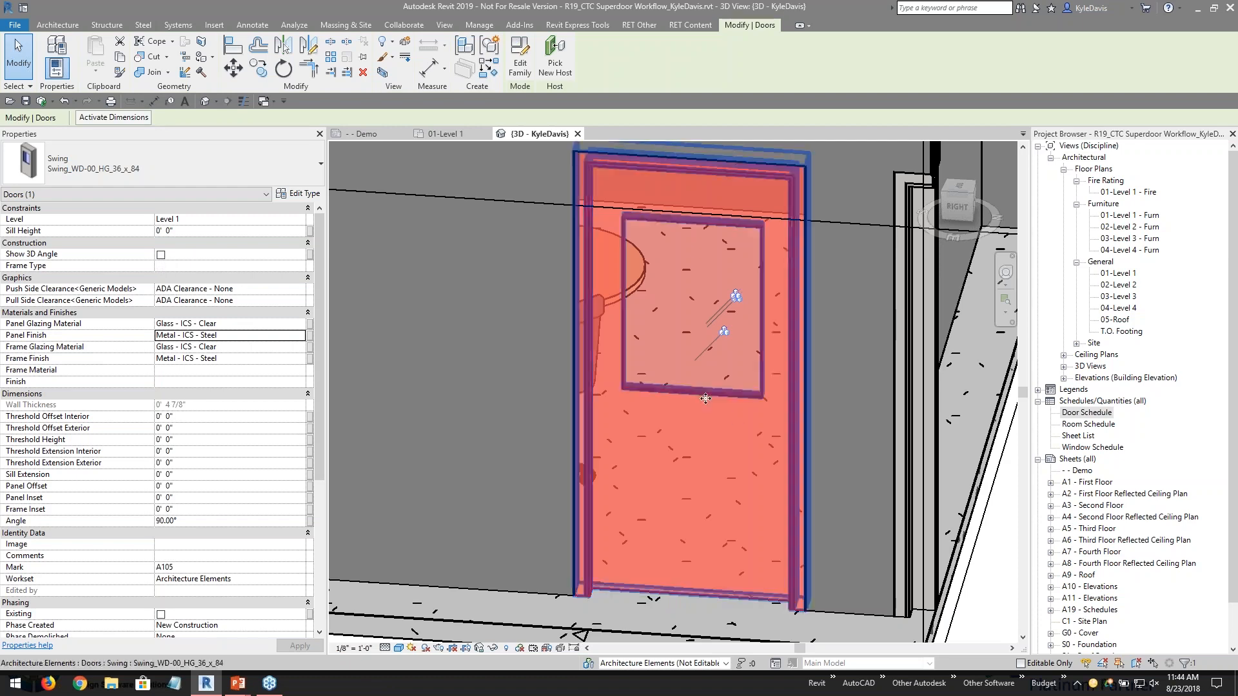
{"action": "left_click", "coordinate": [161, 256]}
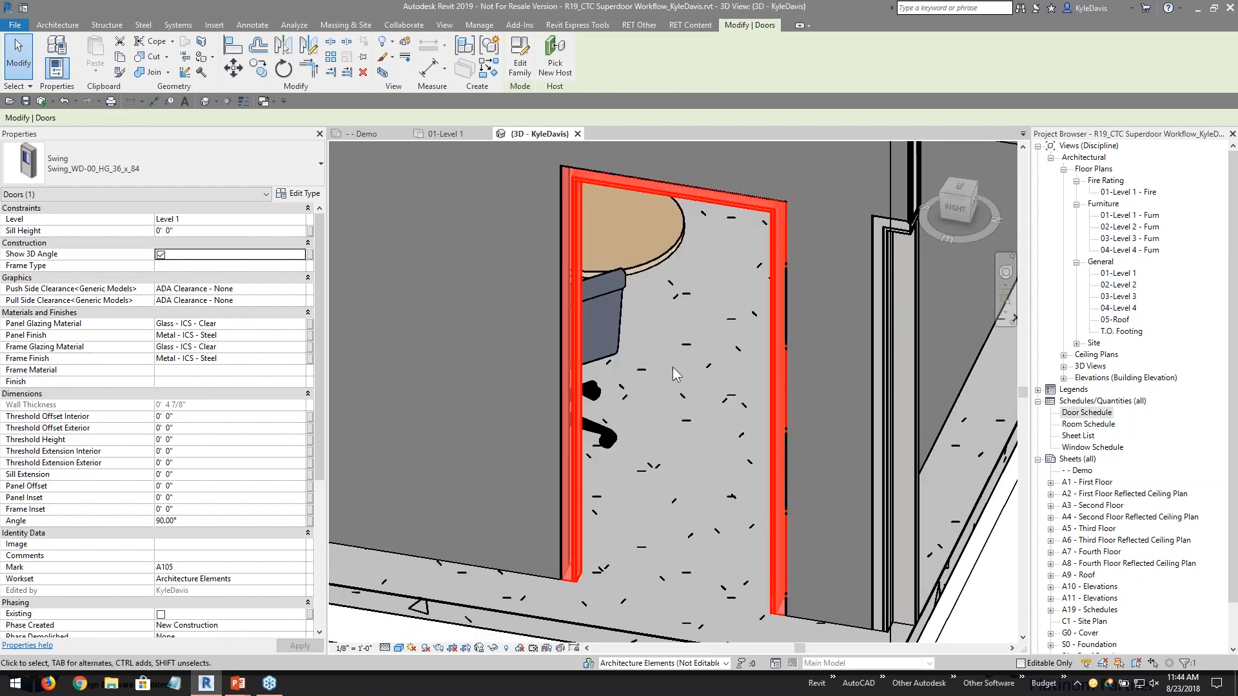
{"action": "left_click", "coordinate": [957, 596]}
{"action": "mouse_move", "coordinate": [830, 593]}
{"action": "middle_mouse_down", "text": "shift"}
{"action": "mouse_move", "coordinate": [845, 596]}
{"action": "mouse_move", "coordinate": [775, 522]}
{"action": "mouse_move", "coordinate": [757, 331]}
{"action": "middle_mouse_up", "text": "shift"}
{"action": "left_click", "coordinate": [784, 346]}
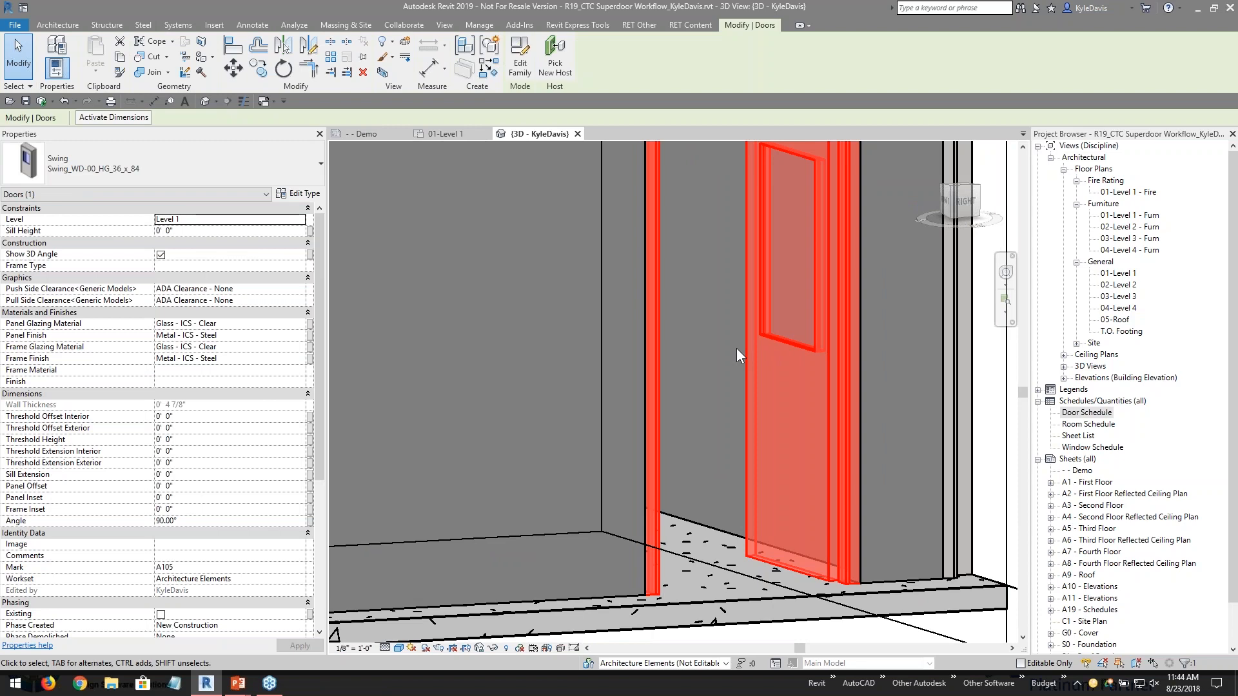
{"action": "key", "text": "Escape"}
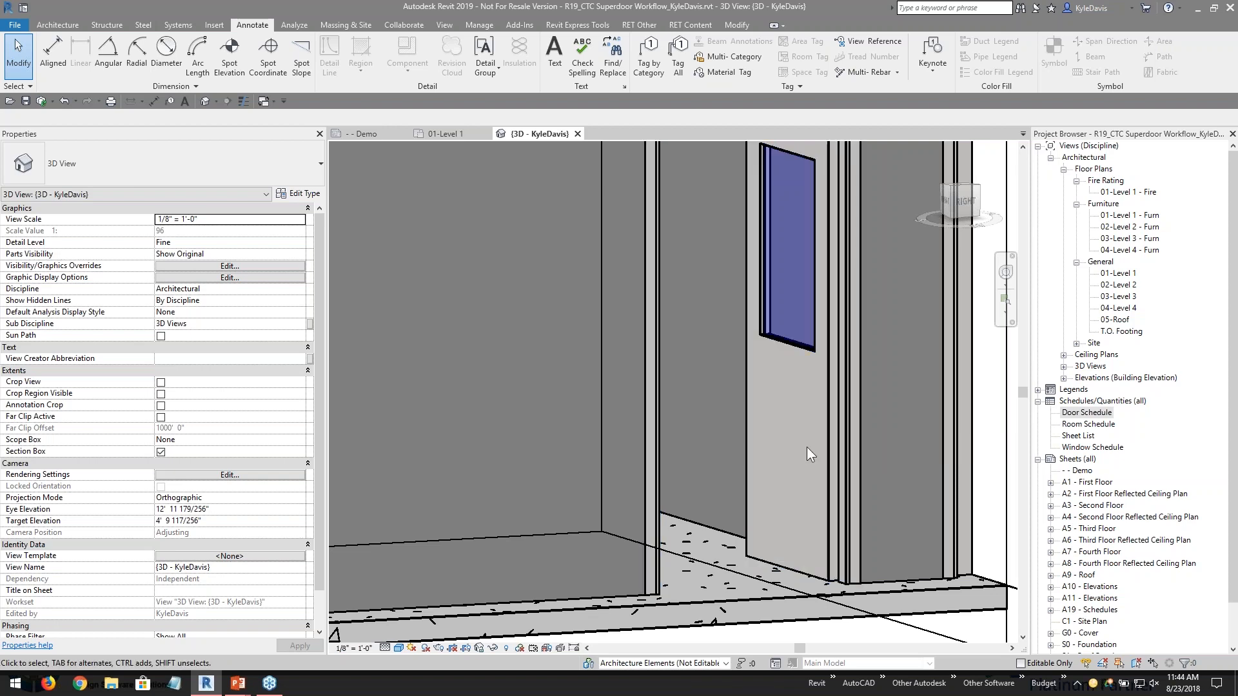
- Turn off Show 3D Angle for door A105 and inspect the closed panel in the 3D view
{"action": "mouse_move", "coordinate": [757, 403]}
{"action": "middle_mouse_down", "text": "shift"}
{"action": "mouse_move", "coordinate": [773, 492]}
{"action": "mouse_move", "coordinate": [638, 495]}
{"action": "mouse_move", "coordinate": [946, 564]}
{"action": "mouse_move", "coordinate": [829, 443]}
{"action": "mouse_move", "coordinate": [801, 447]}
{"action": "mouse_move", "coordinate": [774, 389]}
{"action": "middle_mouse_up", "text": "shift"}
{"action": "left_click", "coordinate": [795, 350]}
{"action": "left_click", "coordinate": [161, 254]}
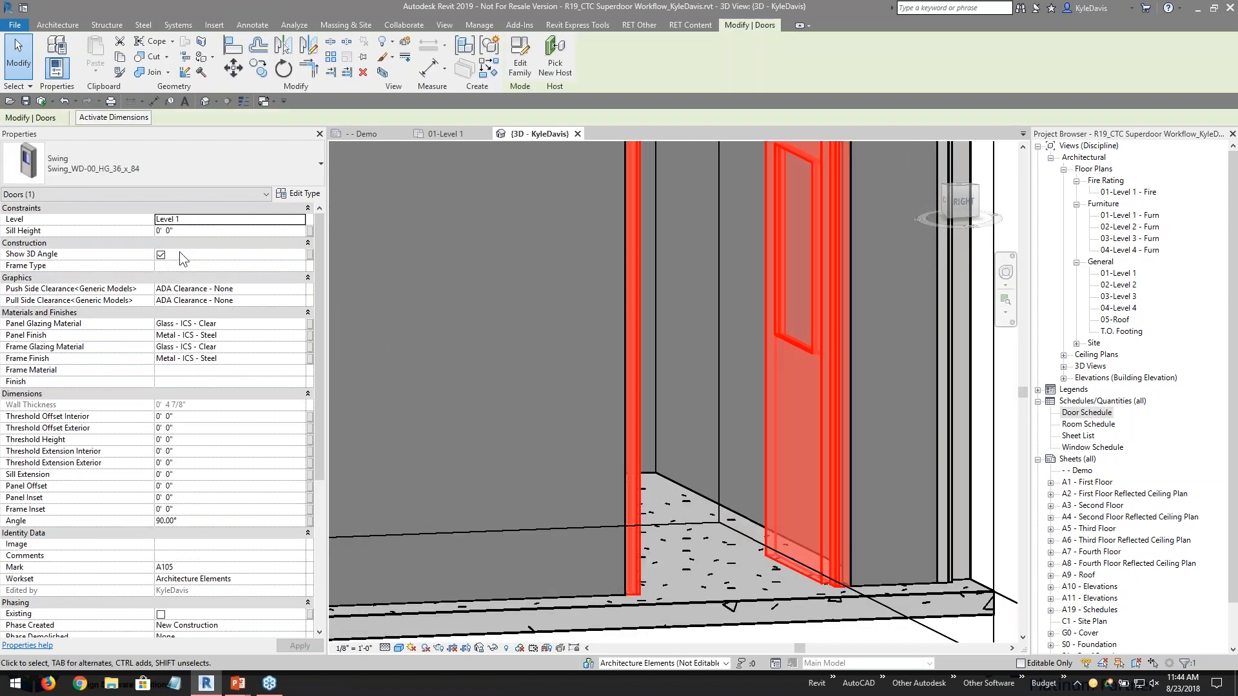
{"action": "middle_click_drag", "start_coordinate": [801, 471], "coordinate": [675, 320]}
{"action": "scroll", "coordinate": [750, 398], "scroll_direction": "down", "scroll_amount": 2}
{"action": "left_click", "coordinate": [772, 556]}
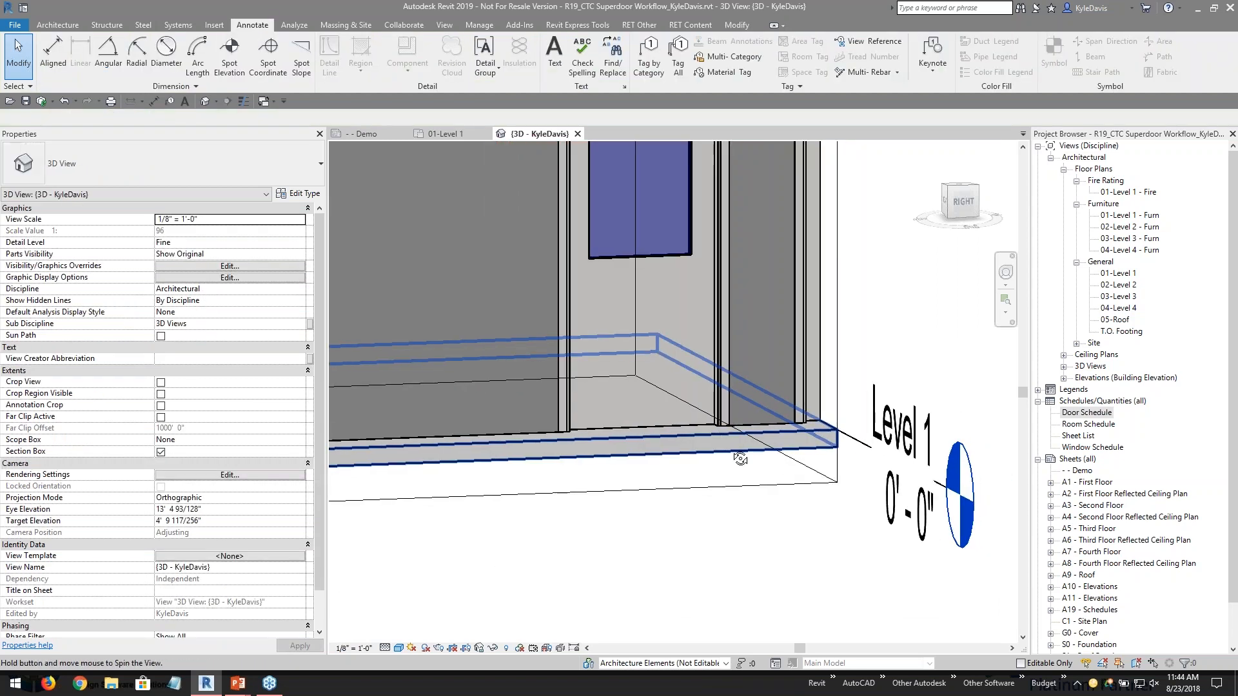
{"action": "middle_click_drag", "start_coordinate": [772, 555], "coordinate": [594, 455], "text": "shift"}
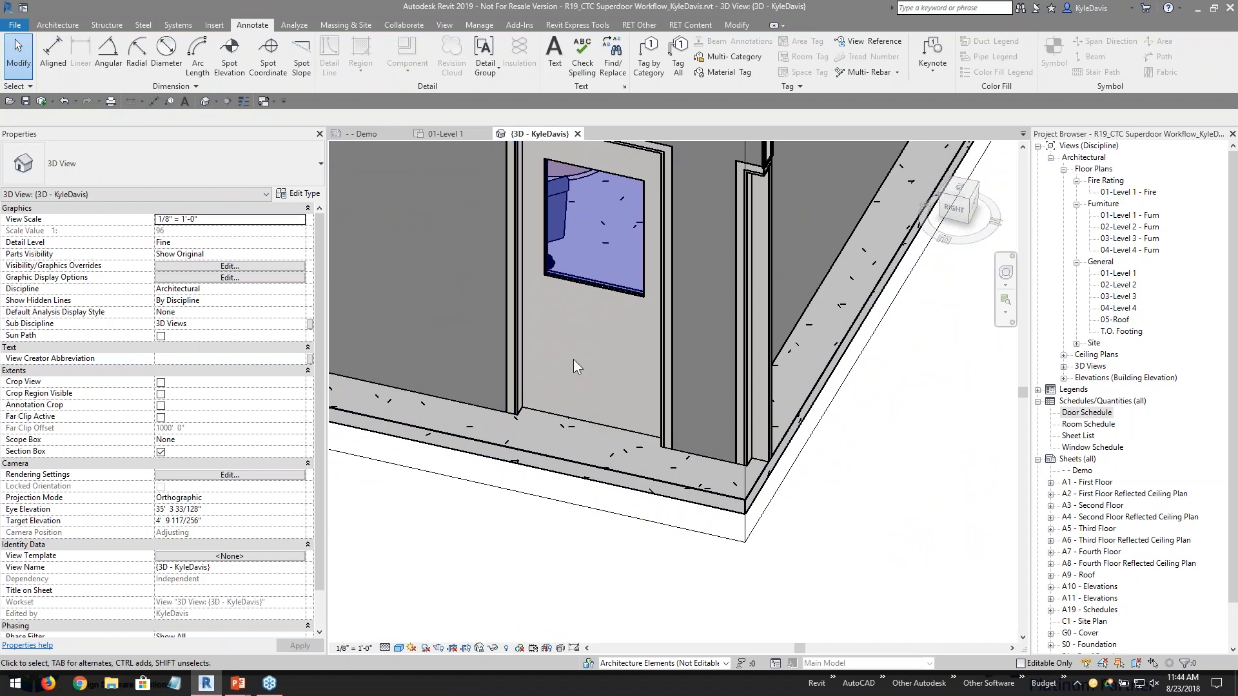
- Review the Panel Glazing Material and Panel Finish parameters of door A105 with its panel closed
{"action": "left_click", "coordinate": [571, 281]}
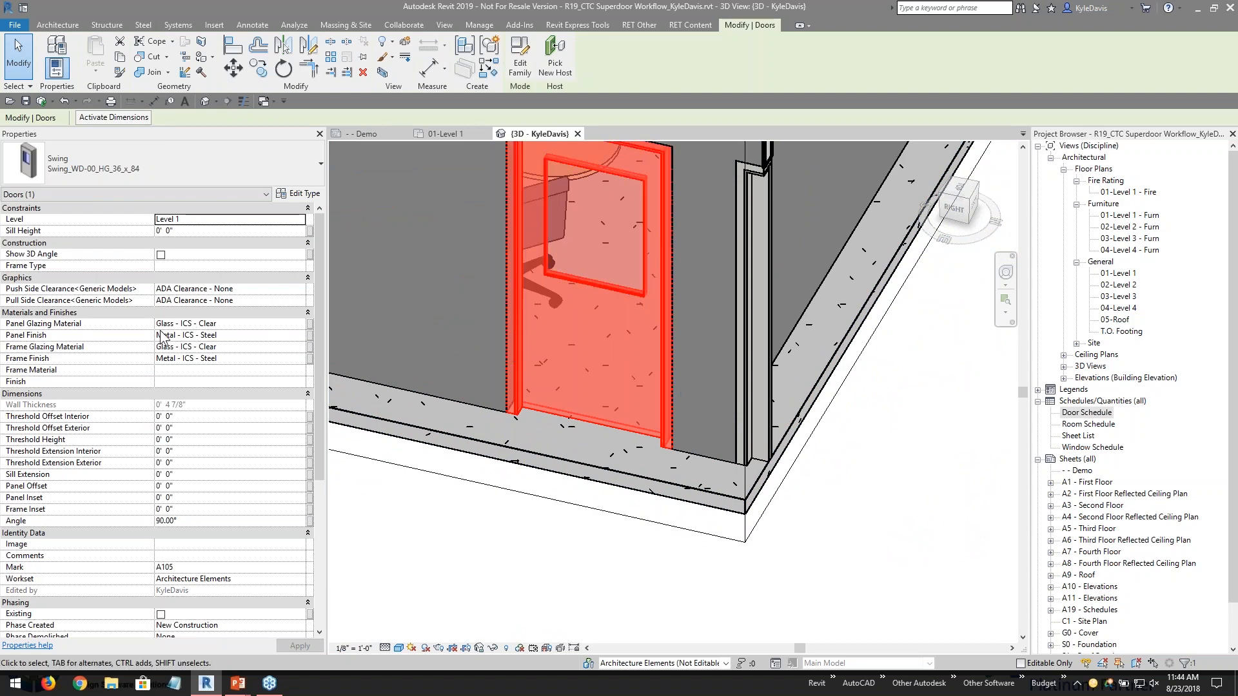
{"action": "left_click", "coordinate": [227, 324]}
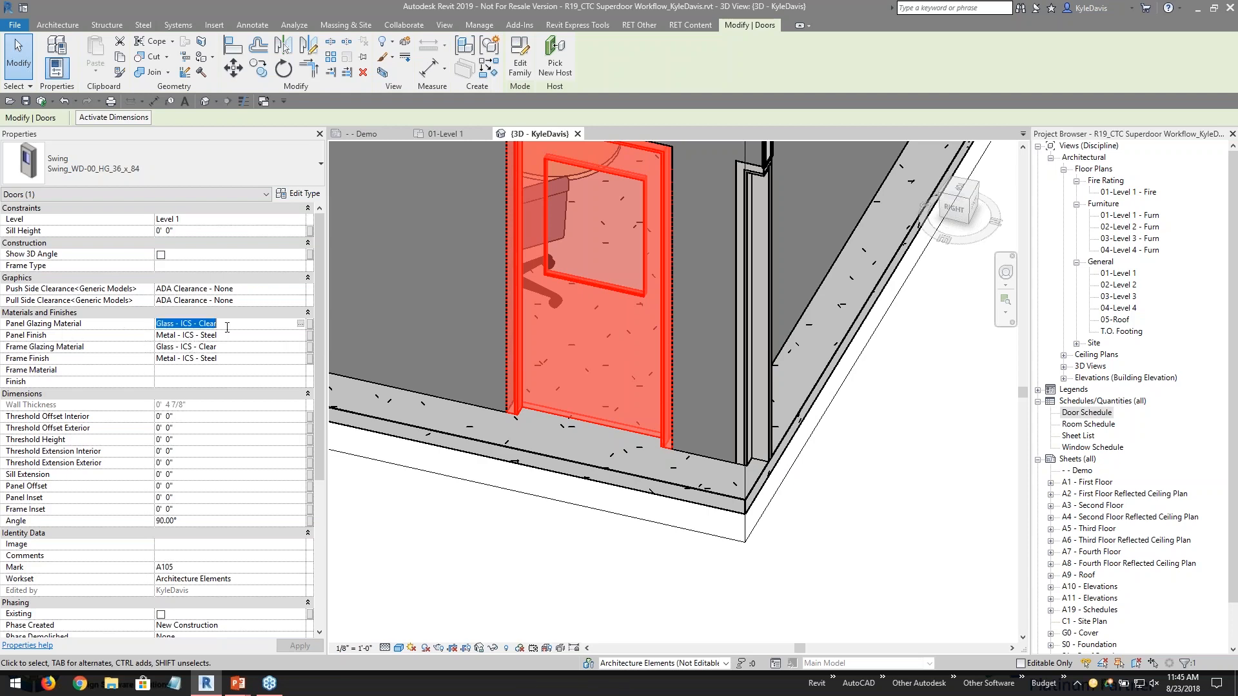
{"action": "left_click", "coordinate": [30, 336]}
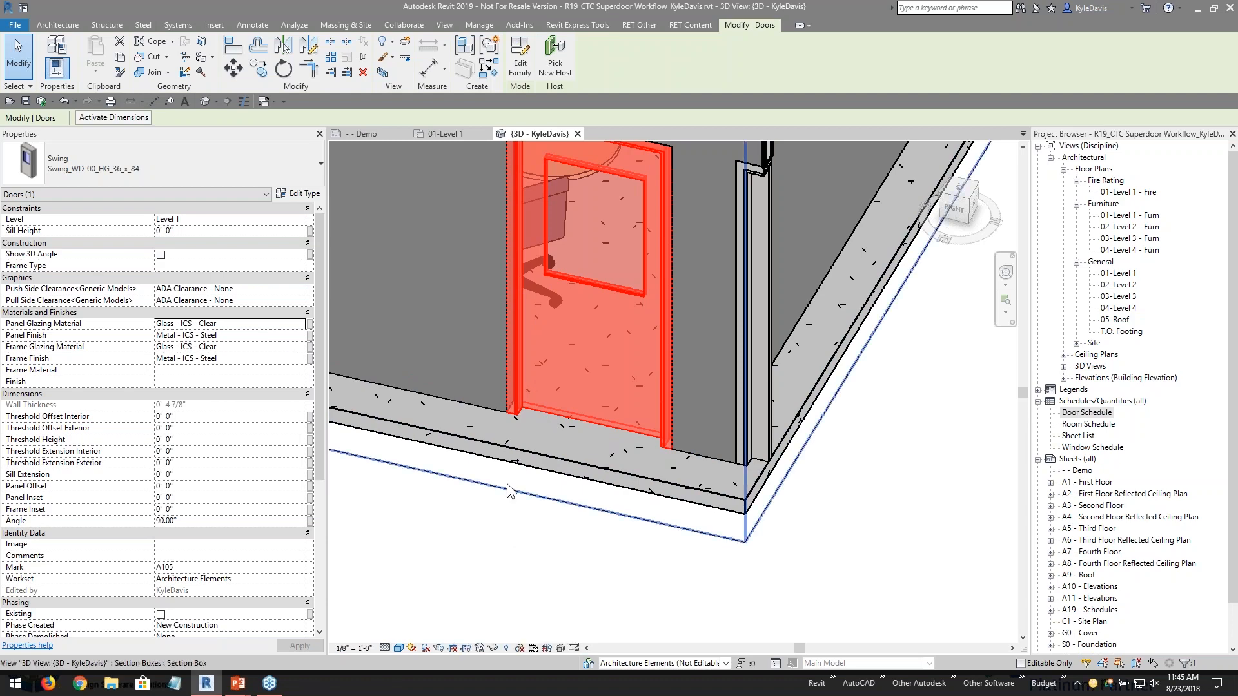
{"action": "middle_click_drag", "start_coordinate": [523, 463], "coordinate": [560, 546]}
{"action": "left_click", "coordinate": [570, 487]}
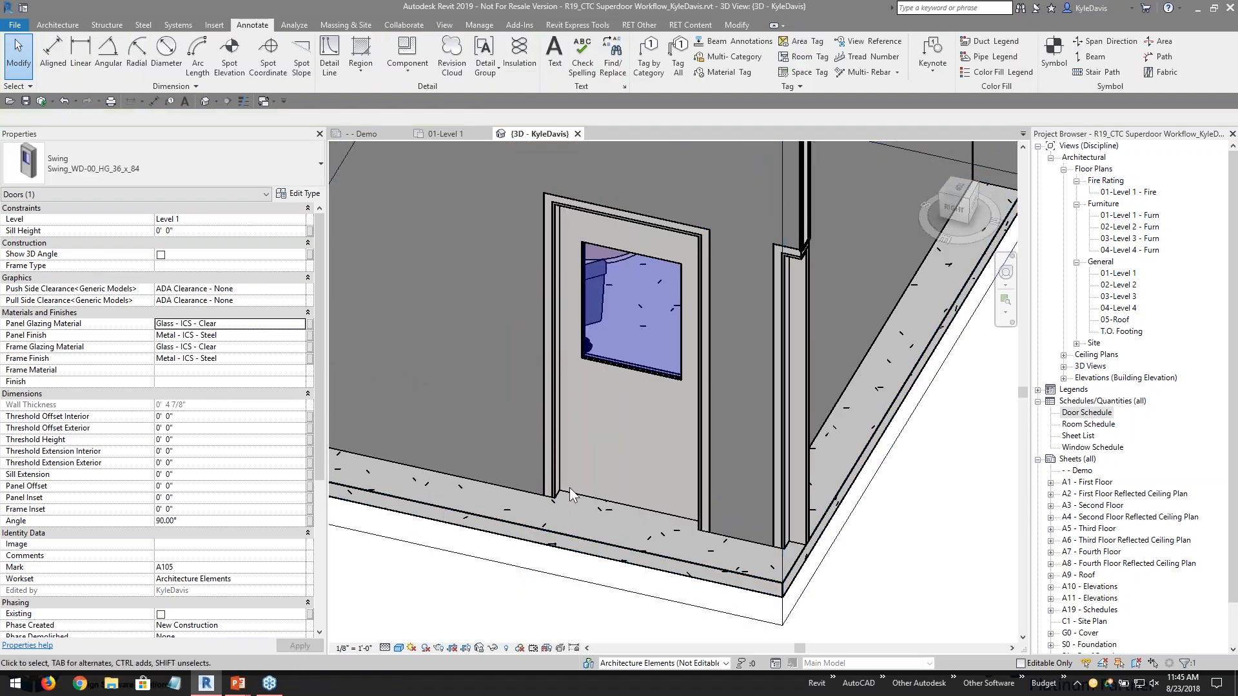
- Examine door A105's glazing, panel and frame from several outside angles and compare them with its Materials and Finishes parameters
{"action": "left_click", "coordinate": [610, 374]}
{"action": "mouse_move", "coordinate": [878, 485]}
{"action": "middle_mouse_down", "text": "shift"}
{"action": "mouse_move", "coordinate": [868, 484]}
{"action": "mouse_move", "coordinate": [892, 561]}
{"action": "middle_mouse_up", "text": "shift"}
{"action": "key", "text": "Escape"}
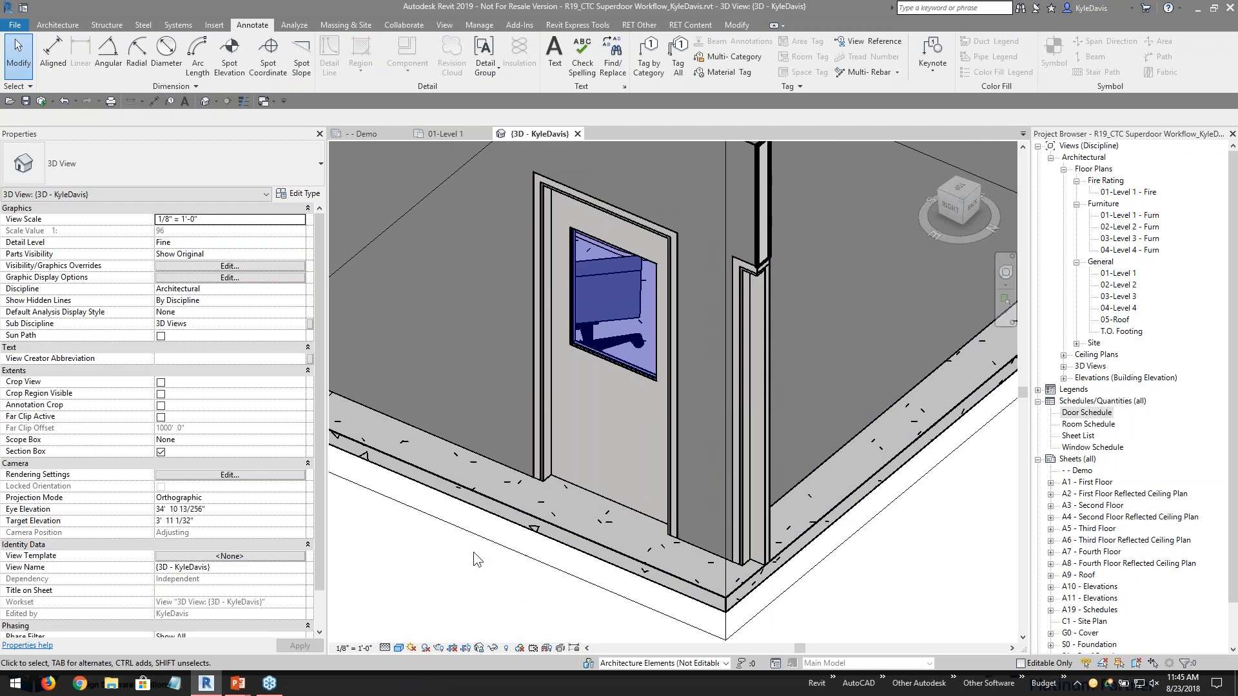
{"action": "left_click", "coordinate": [586, 396]}
{"action": "middle_click_drag", "start_coordinate": [586, 398], "coordinate": [659, 453], "text": "shift"}
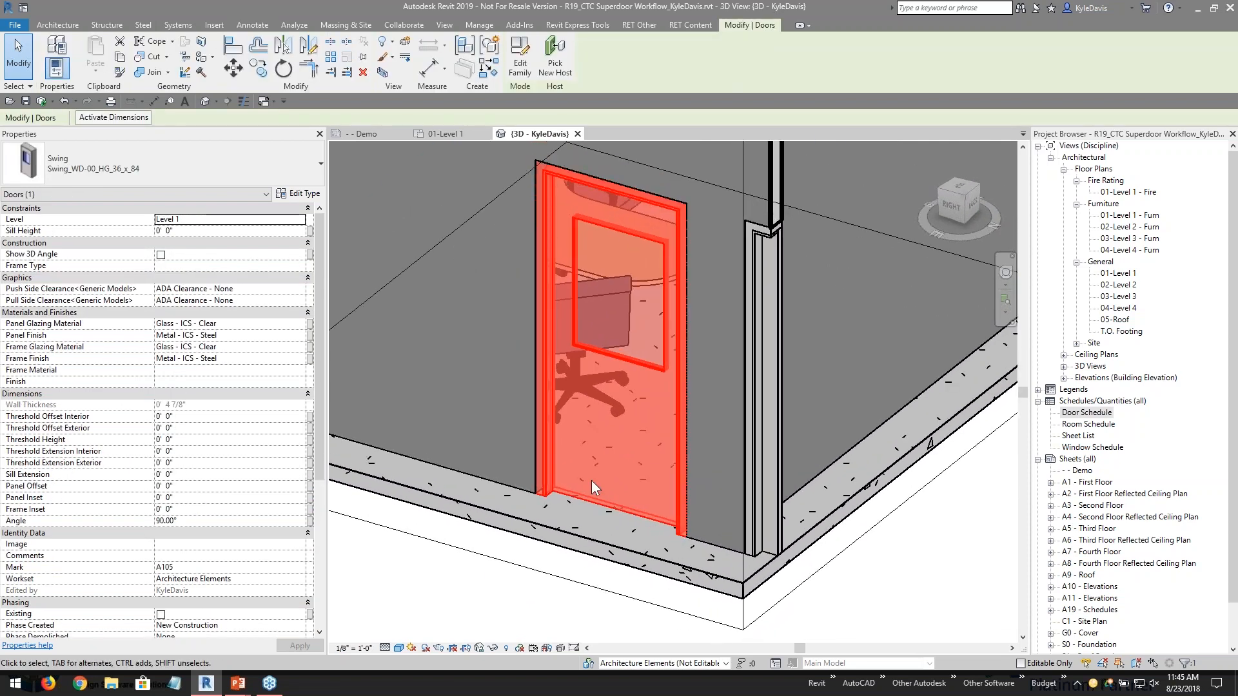
{"action": "left_click", "coordinate": [471, 575]}
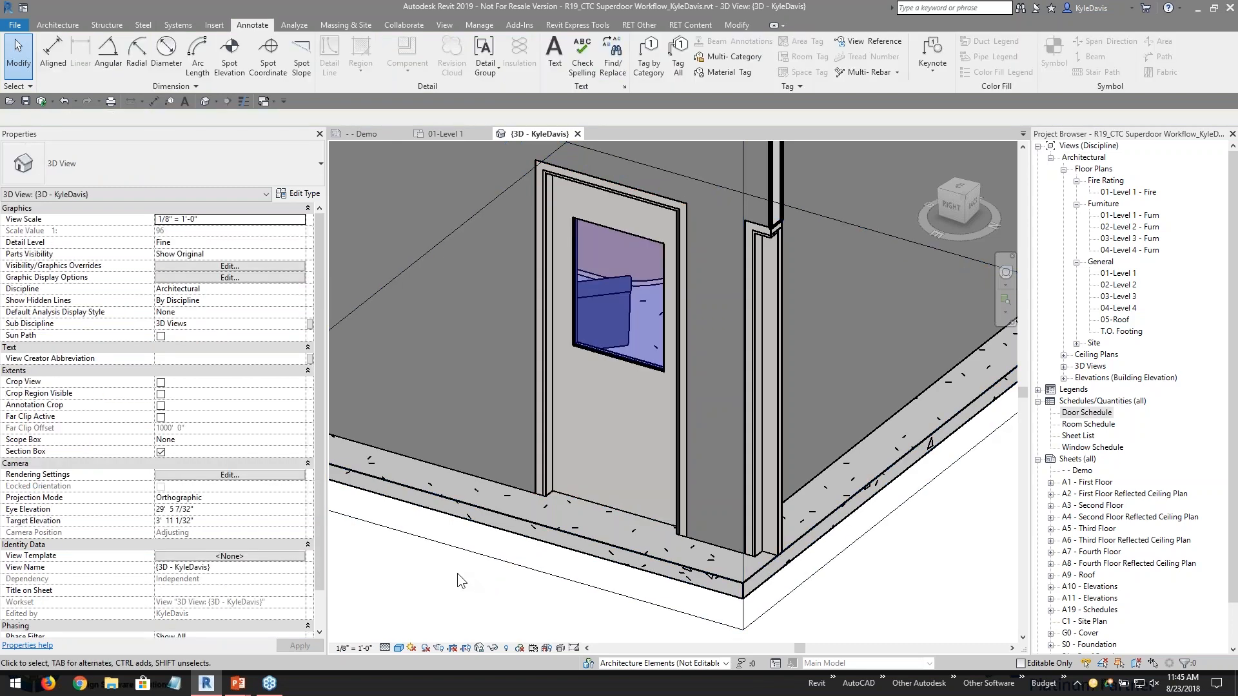
{"action": "left_click", "coordinate": [579, 347]}
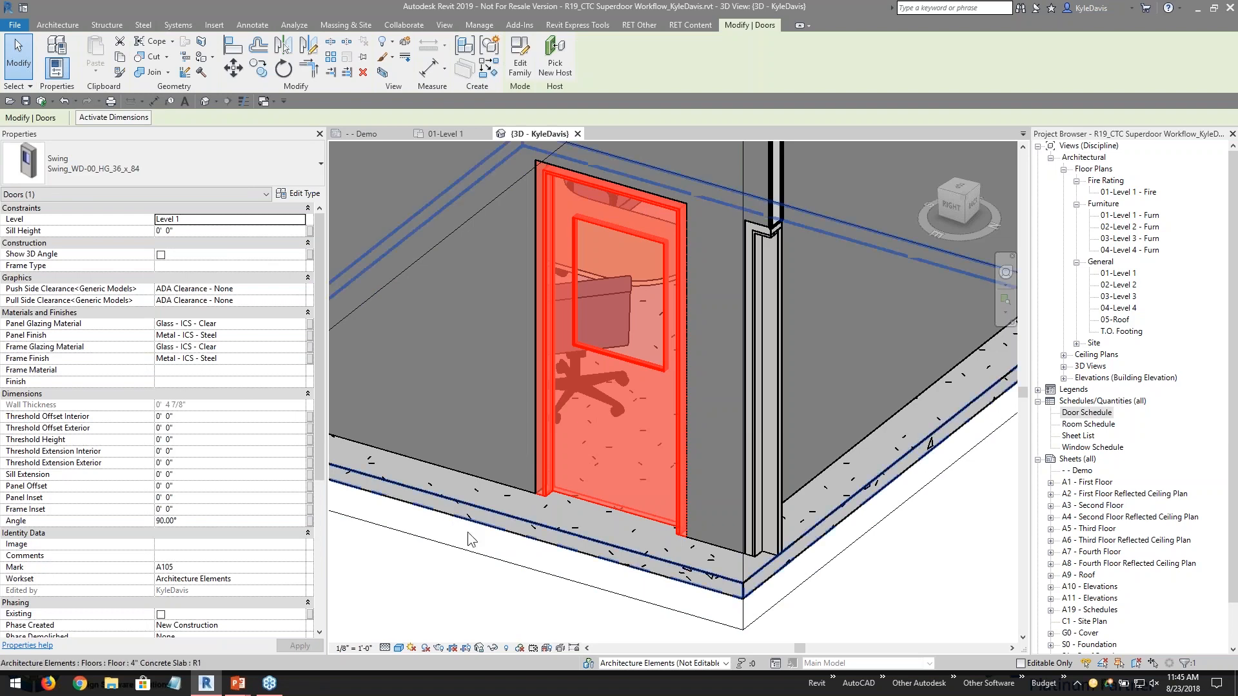
{"action": "left_click", "coordinate": [462, 586]}
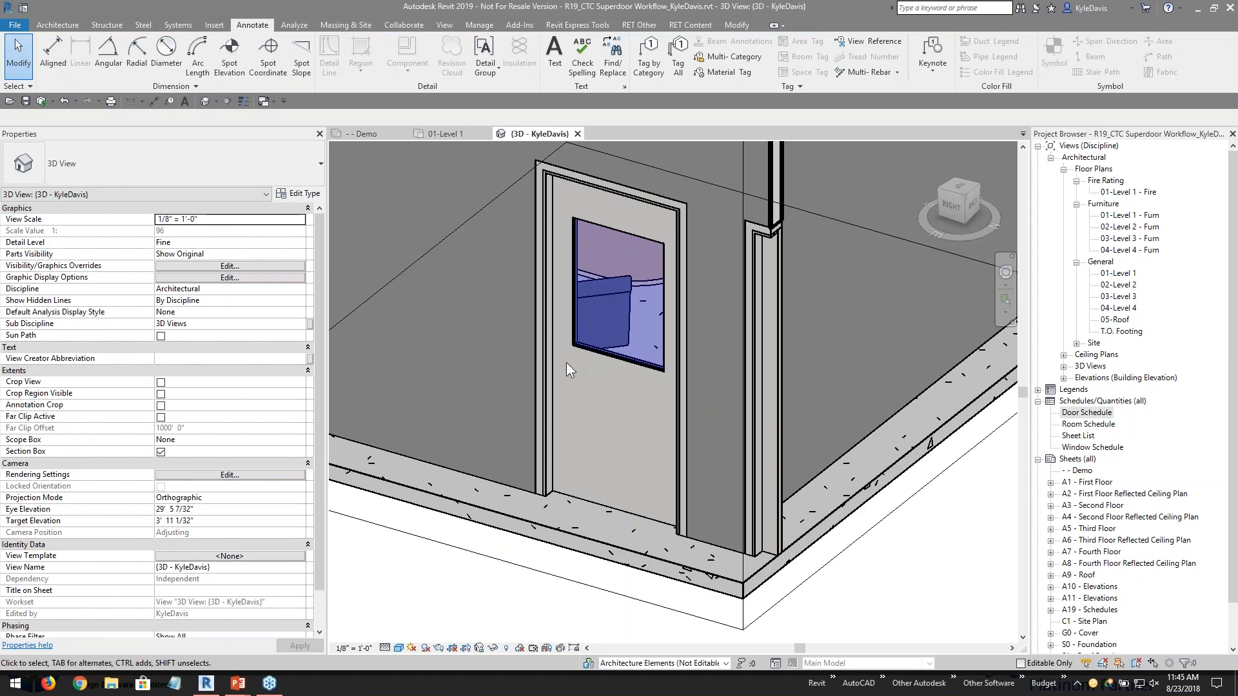
{"action": "left_click", "coordinate": [554, 330]}
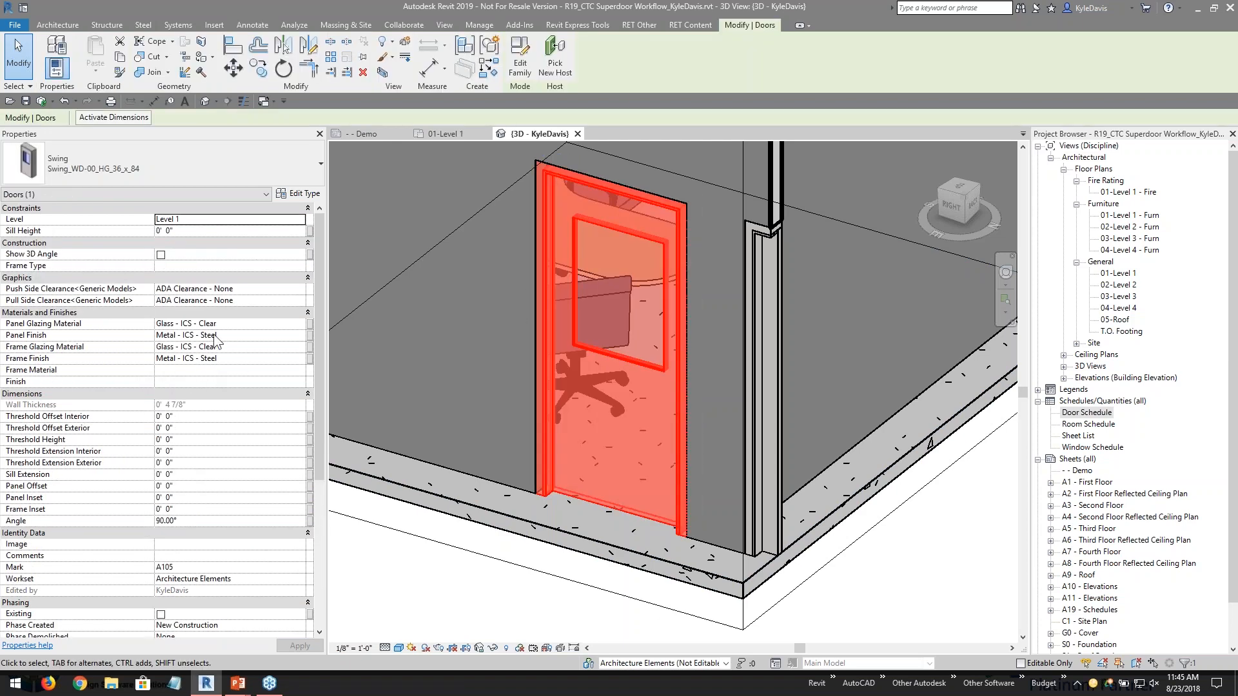
- In the 01-Level 1 floor plan, set door A105's Push Side Clearance to ADA Clearance - Push Side : Front Approach
{"action": "double_click", "coordinate": [1119, 273]}
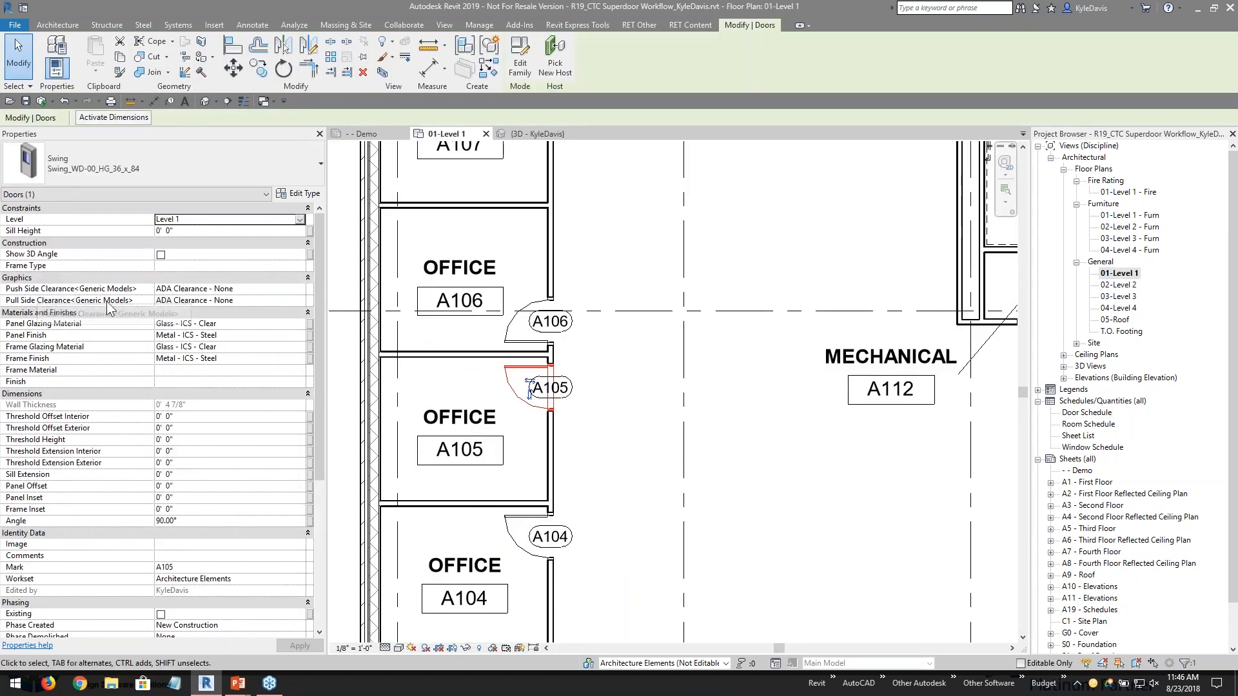
{"action": "left_click", "coordinate": [265, 289]}
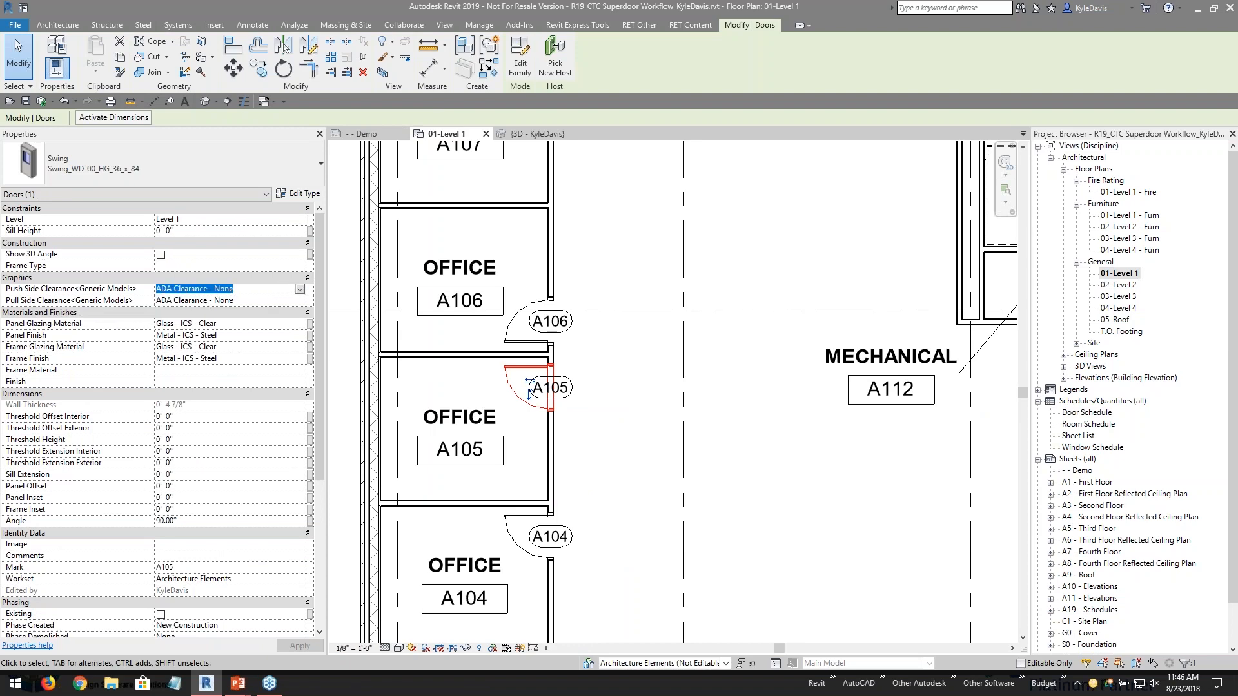
{"action": "left_click", "coordinate": [300, 291]}
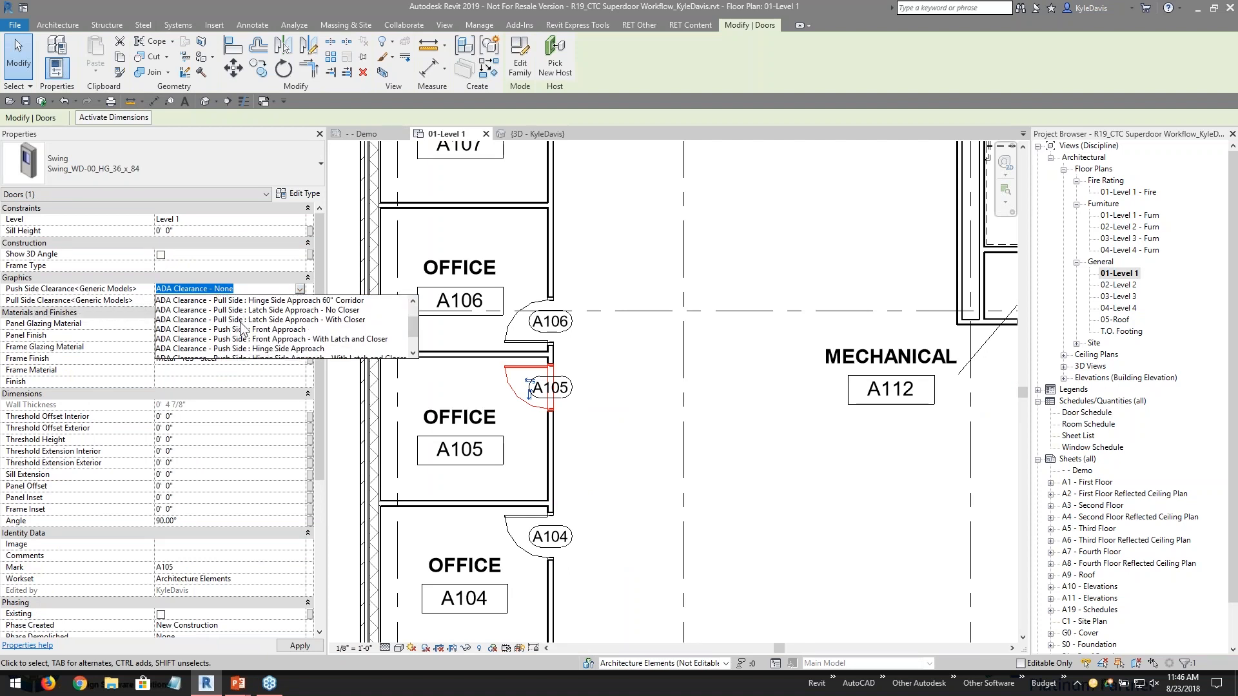
{"action": "scroll", "coordinate": [245, 342], "scroll_direction": "down", "scroll_amount": 2}
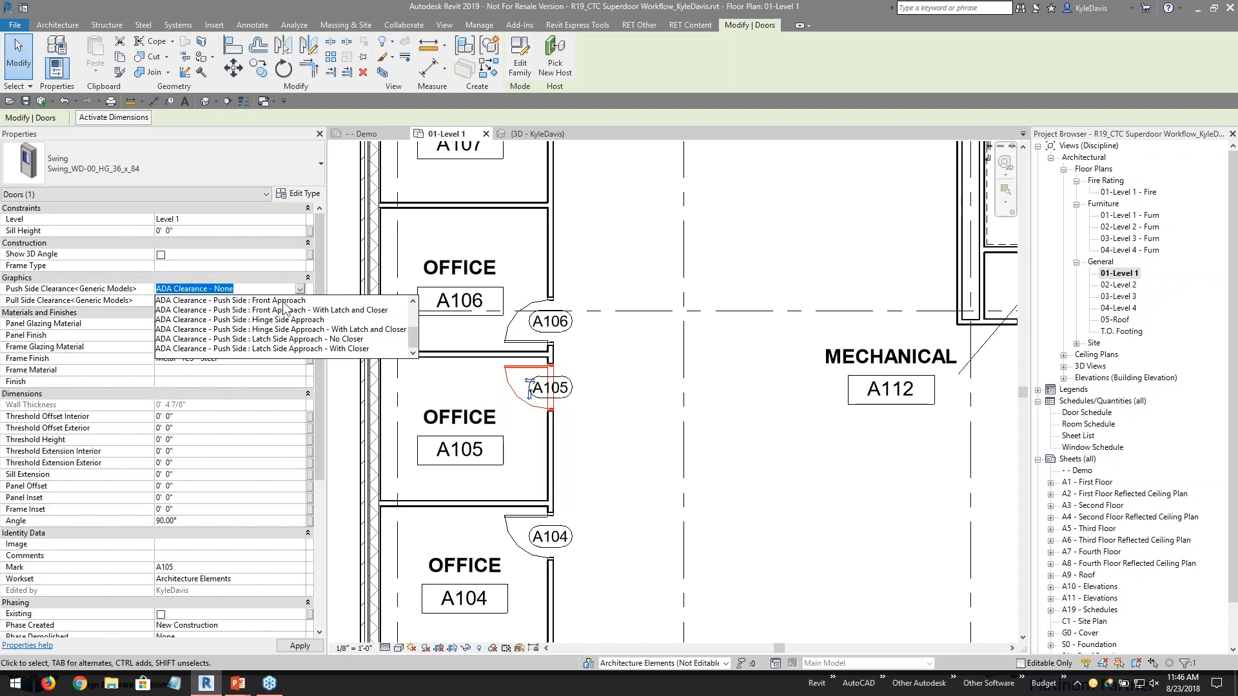
{"action": "left_click", "coordinate": [323, 310]}
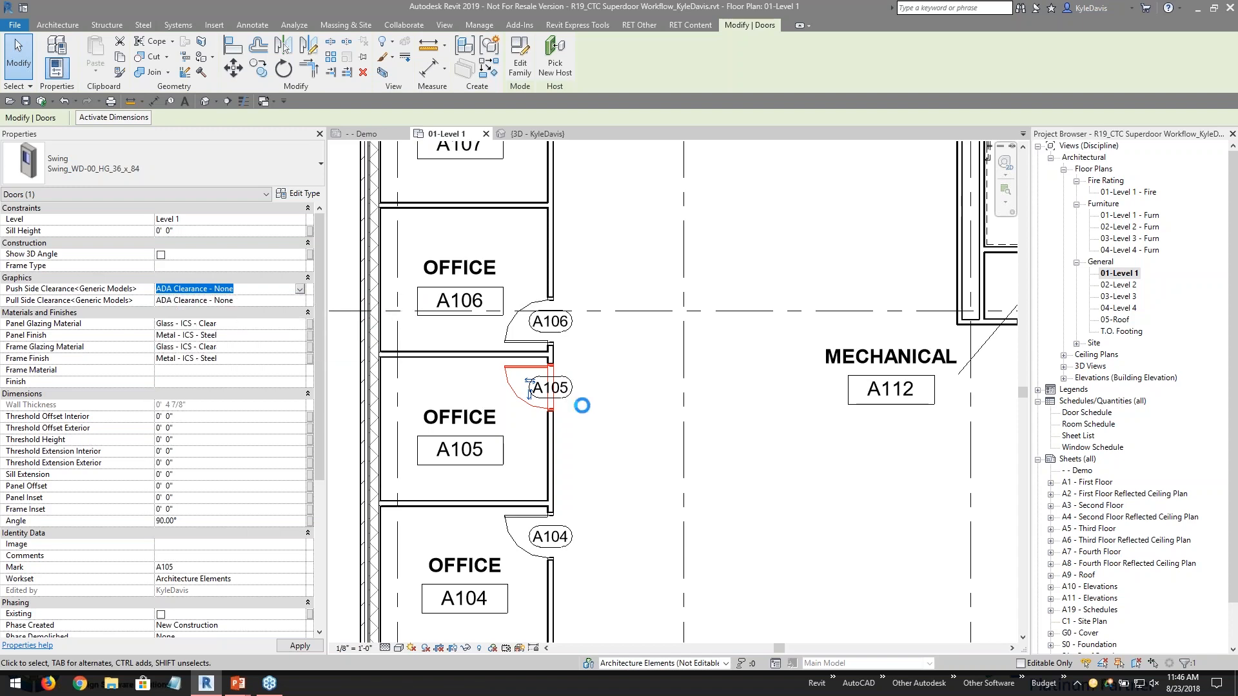
{"action": "scroll", "coordinate": [575, 382], "scroll_direction": "up", "scroll_amount": 3}
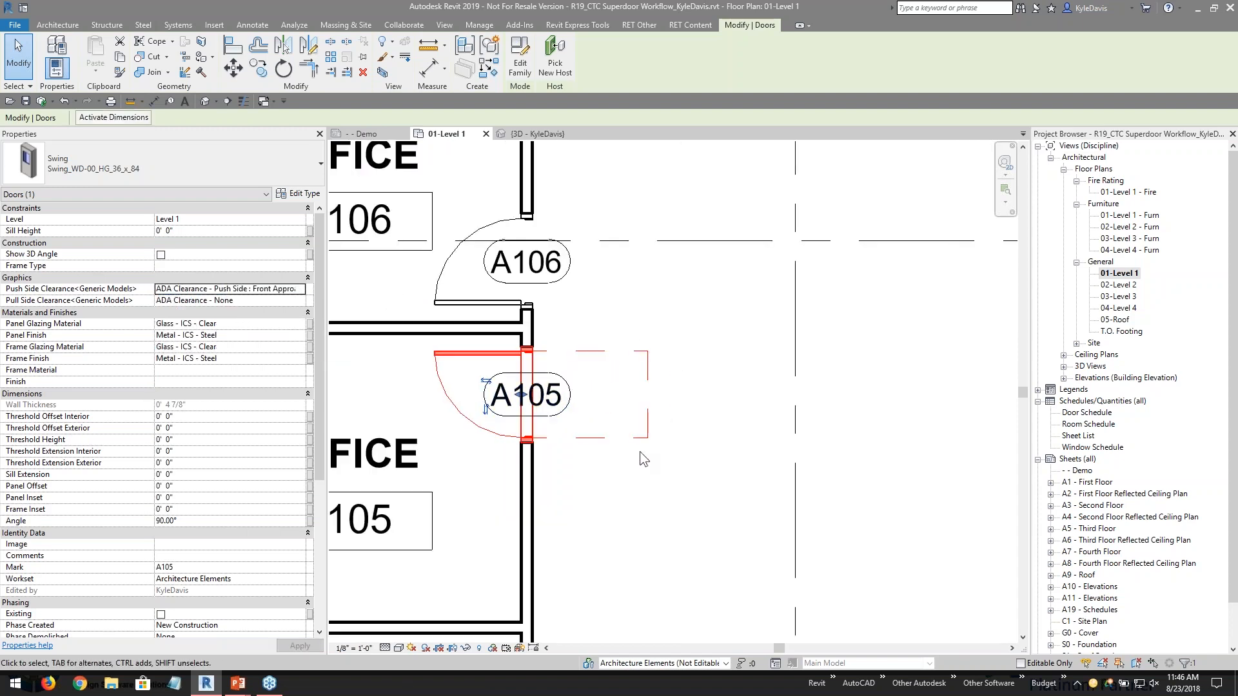
- Change door A105's Push Side Clearance to ADA Clearance - Push Side : Front Approach - With Latch and Closer
{"action": "left_click", "coordinate": [300, 290]}
{"action": "left_click", "coordinate": [301, 292]}
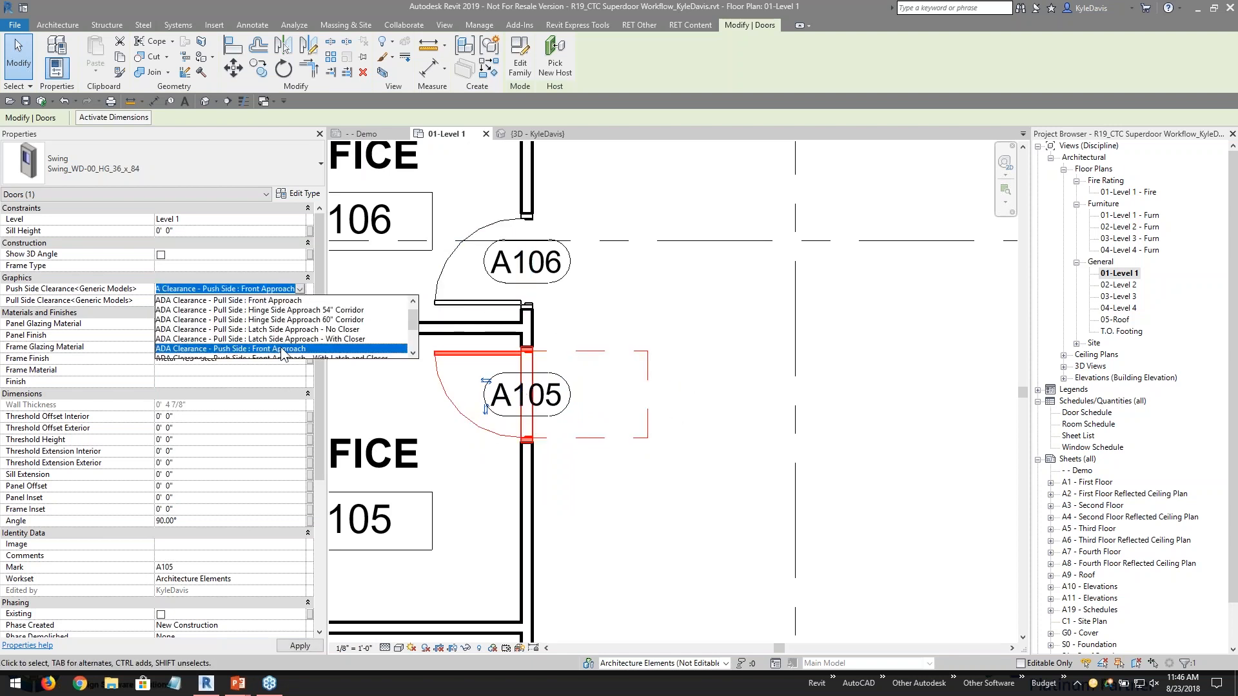
{"action": "scroll", "coordinate": [282, 347], "scroll_direction": "down", "scroll_amount": 2}
{"action": "left_click", "coordinate": [296, 310]}
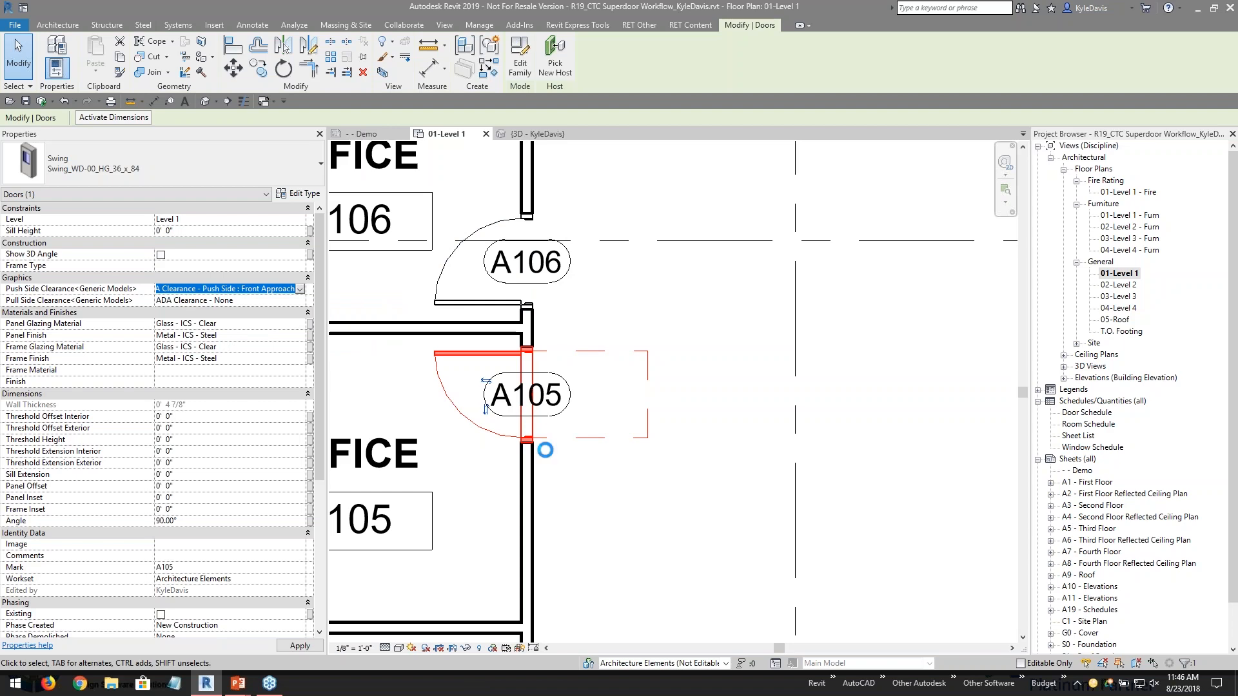
- Change door A105's Push Side Clearance to ADA Clearance - Push Side : Hinge Side Approach
{"action": "left_click", "coordinate": [295, 293]}
{"action": "scroll", "coordinate": [322, 348], "scroll_direction": "down", "scroll_amount": 1}
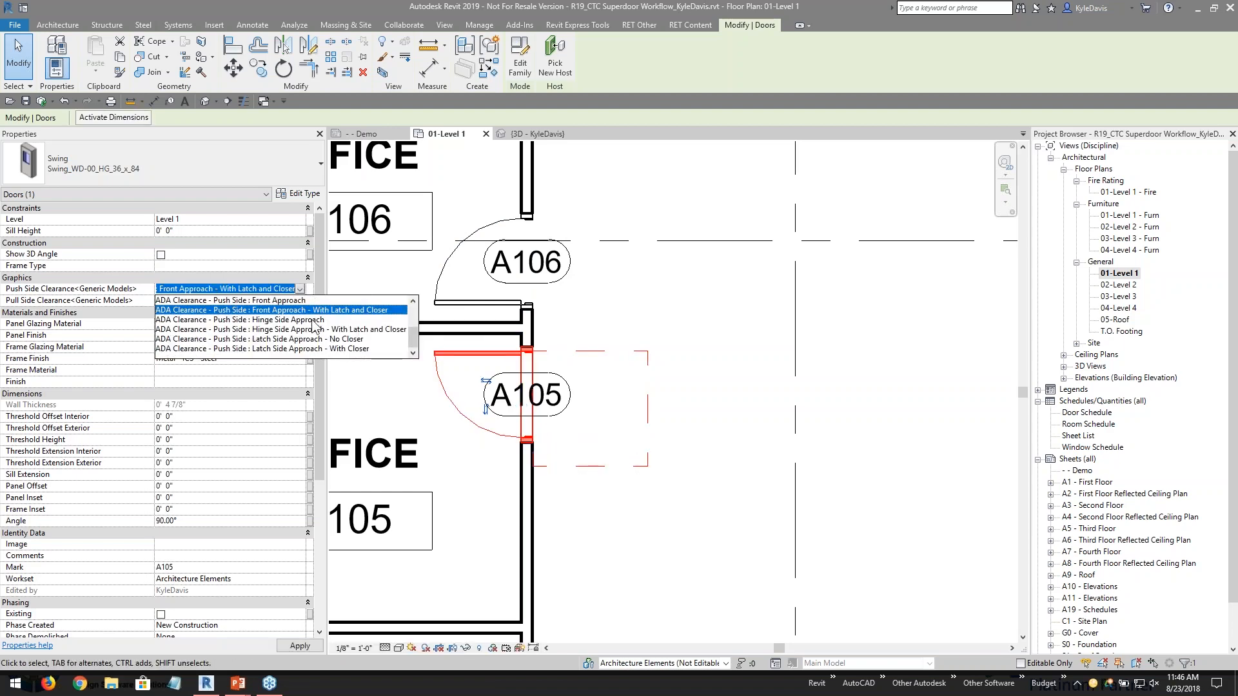
{"action": "left_click", "coordinate": [655, 388]}
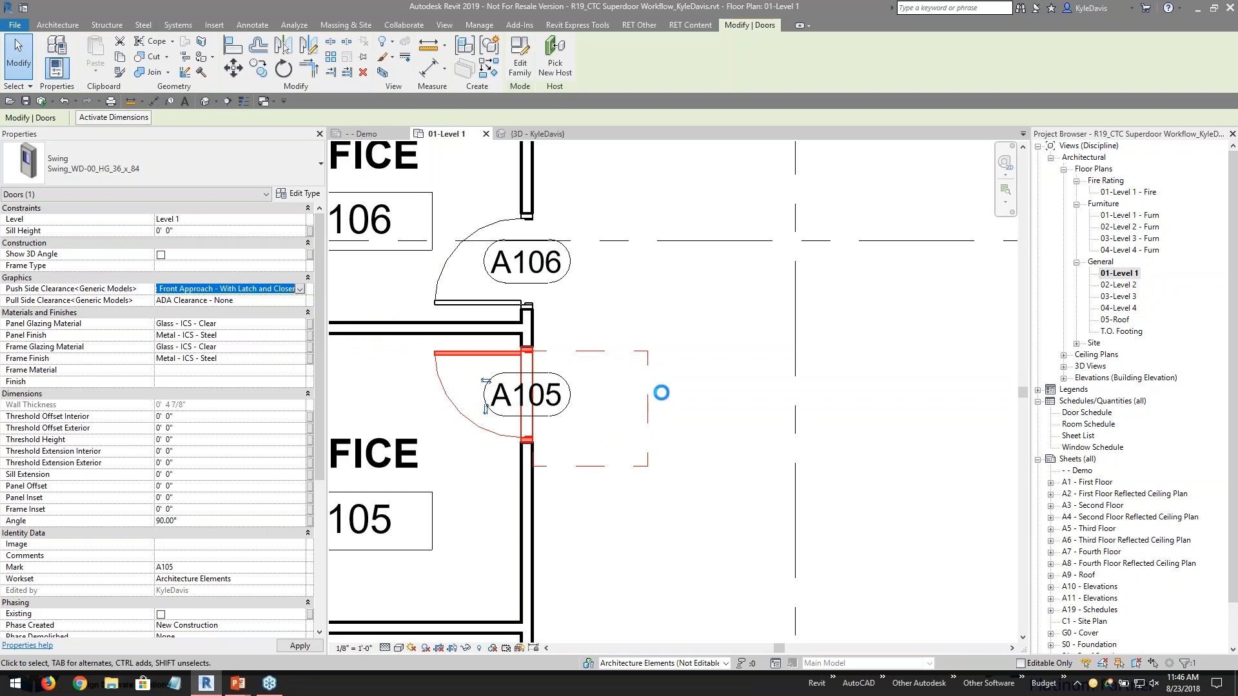
{"action": "left_click", "coordinate": [300, 289]}
{"action": "left_click", "coordinate": [109, 306]}
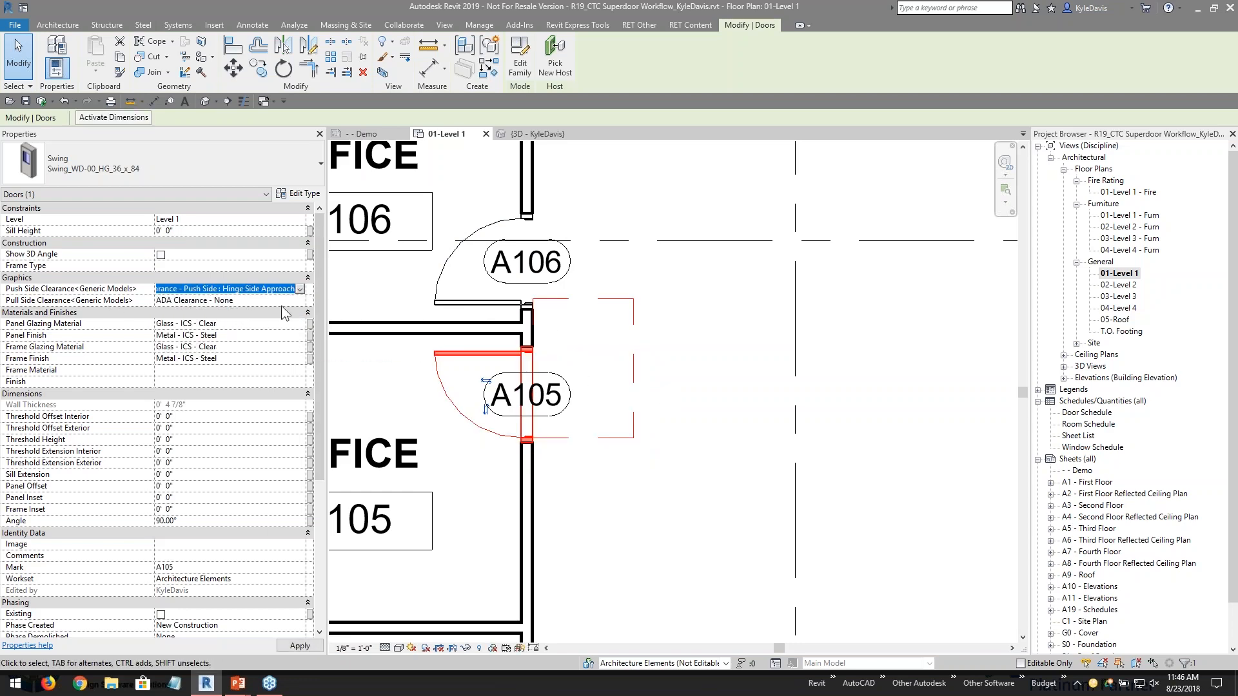
- Set door A105's Pull Side Clearance to ADA Clearance - Pull Side : Hinge Side Approach 54" Corridor
{"action": "left_click", "coordinate": [298, 303]}
{"action": "left_click", "coordinate": [299, 303]}
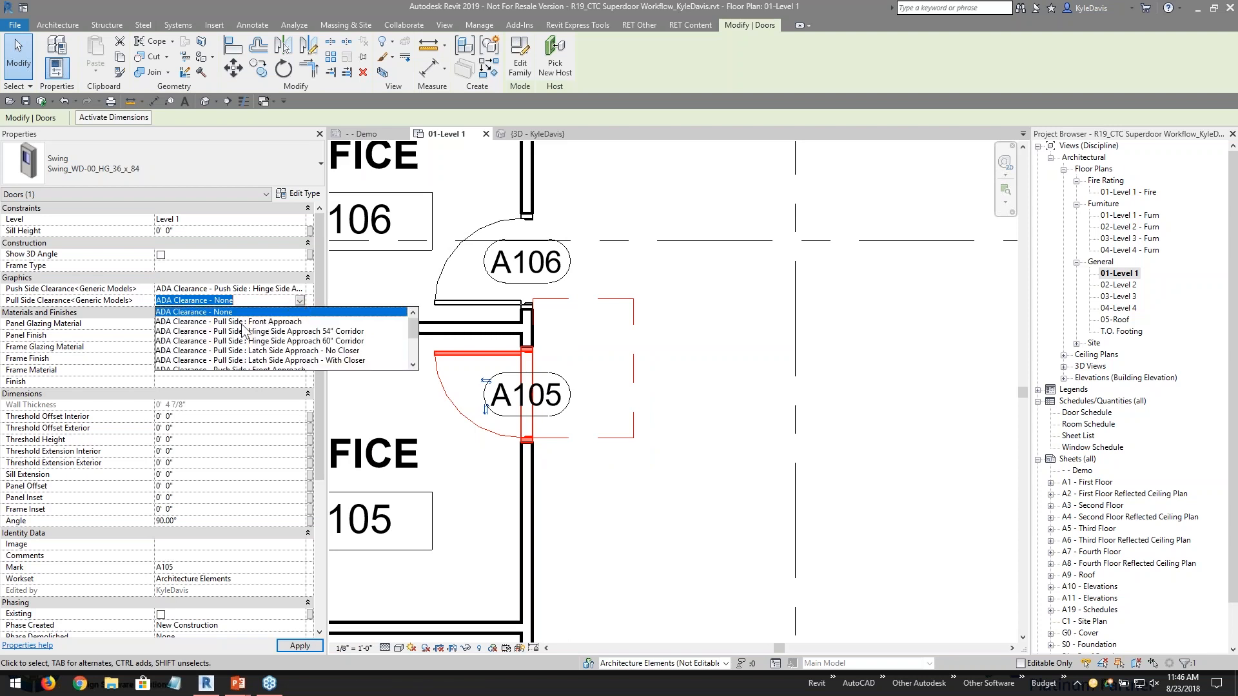
{"action": "left_click", "coordinate": [307, 341]}
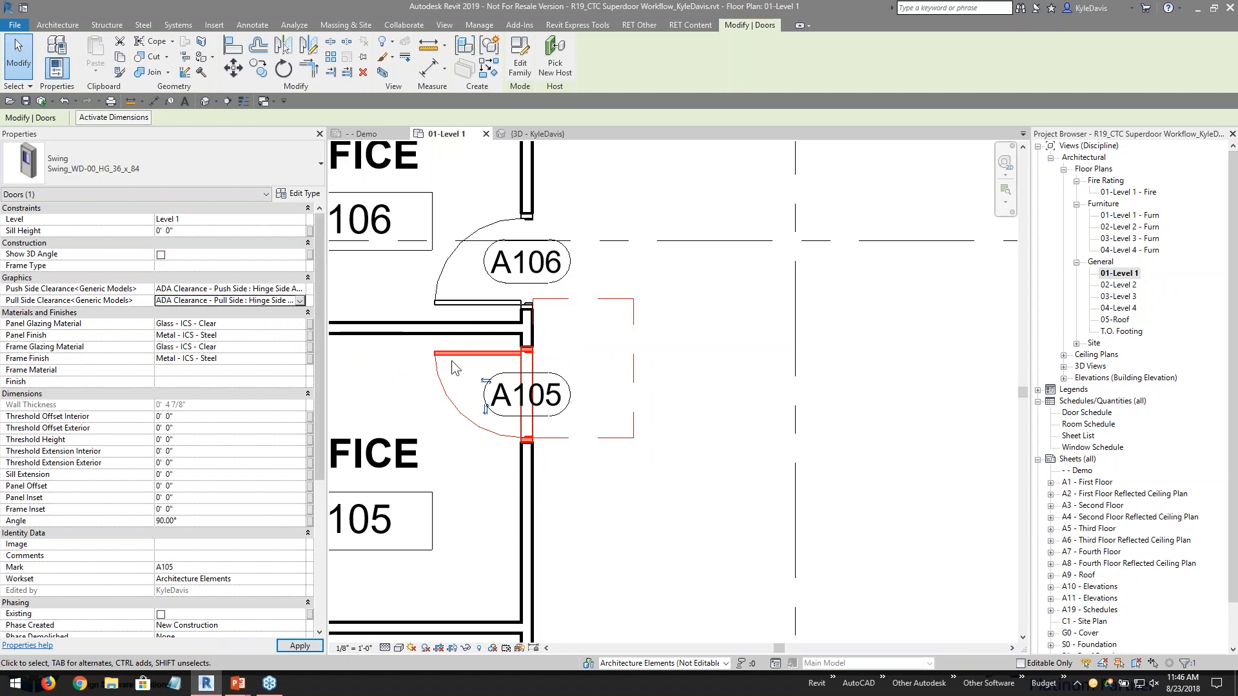
{"action": "middle_click_drag", "start_coordinate": [553, 400], "coordinate": [616, 379]}
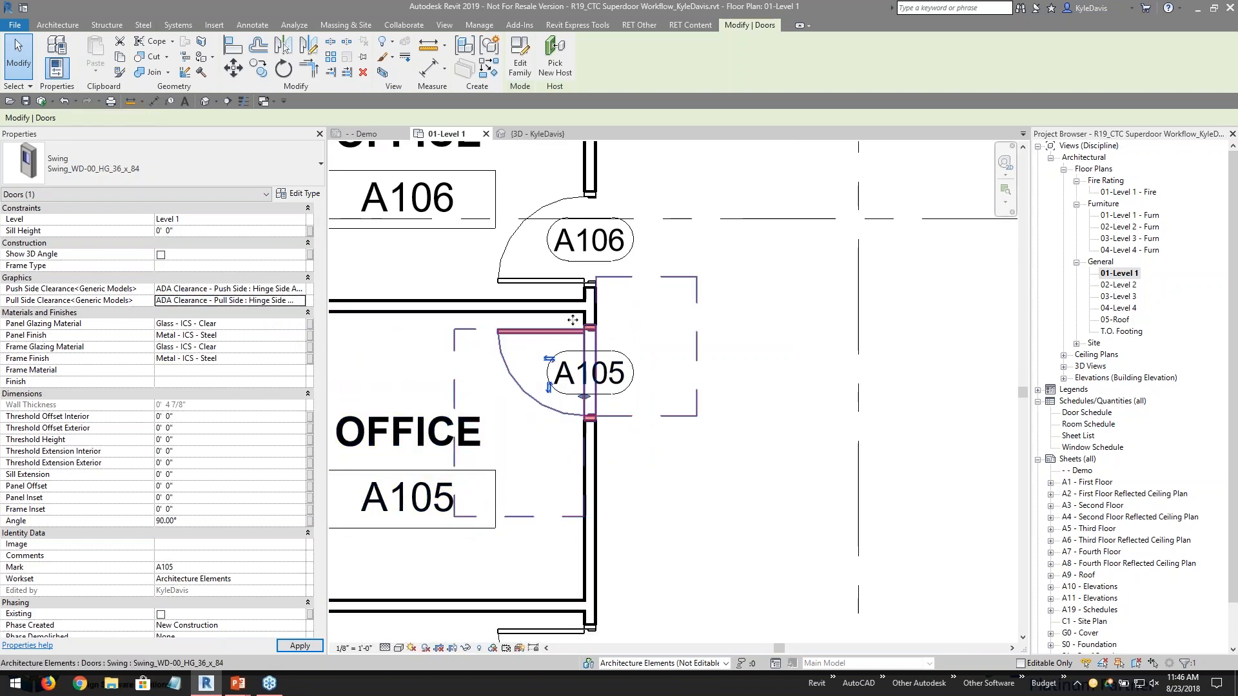
- Switch door A105's Push Side Clearance back to ADA Clearance - Push Side : Front Approach and view both clearances in plan
{"action": "left_click", "coordinate": [300, 300]}
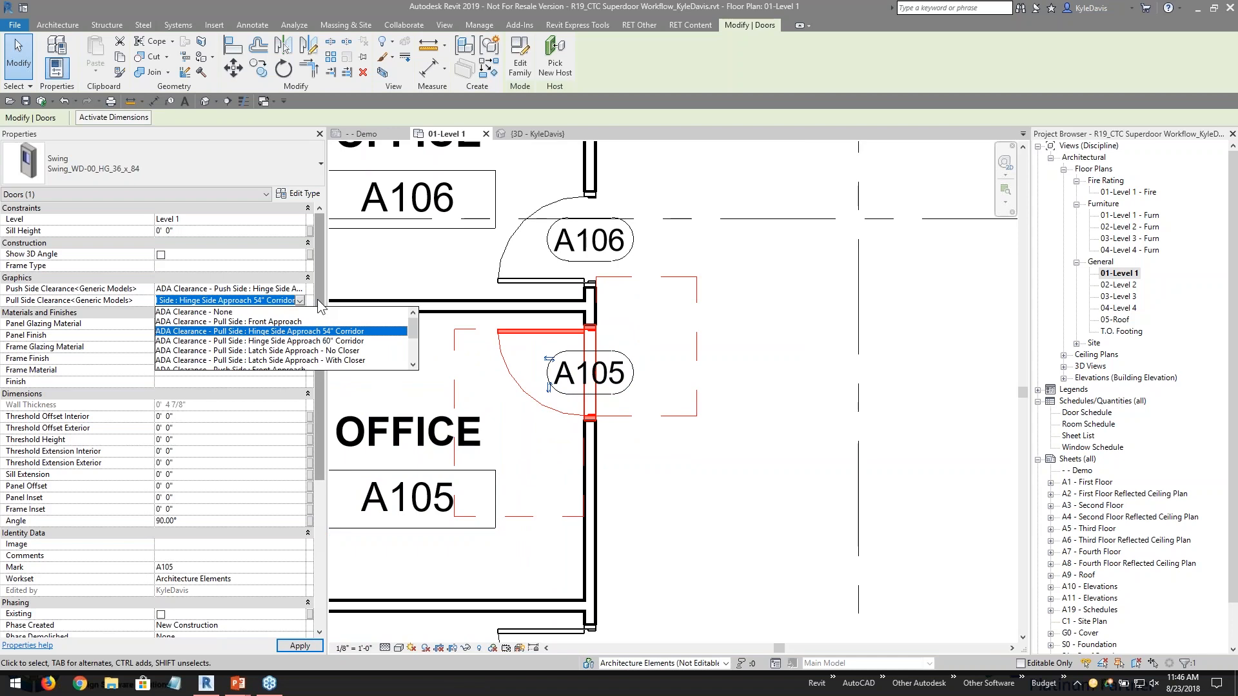
{"action": "left_click", "coordinate": [301, 288]}
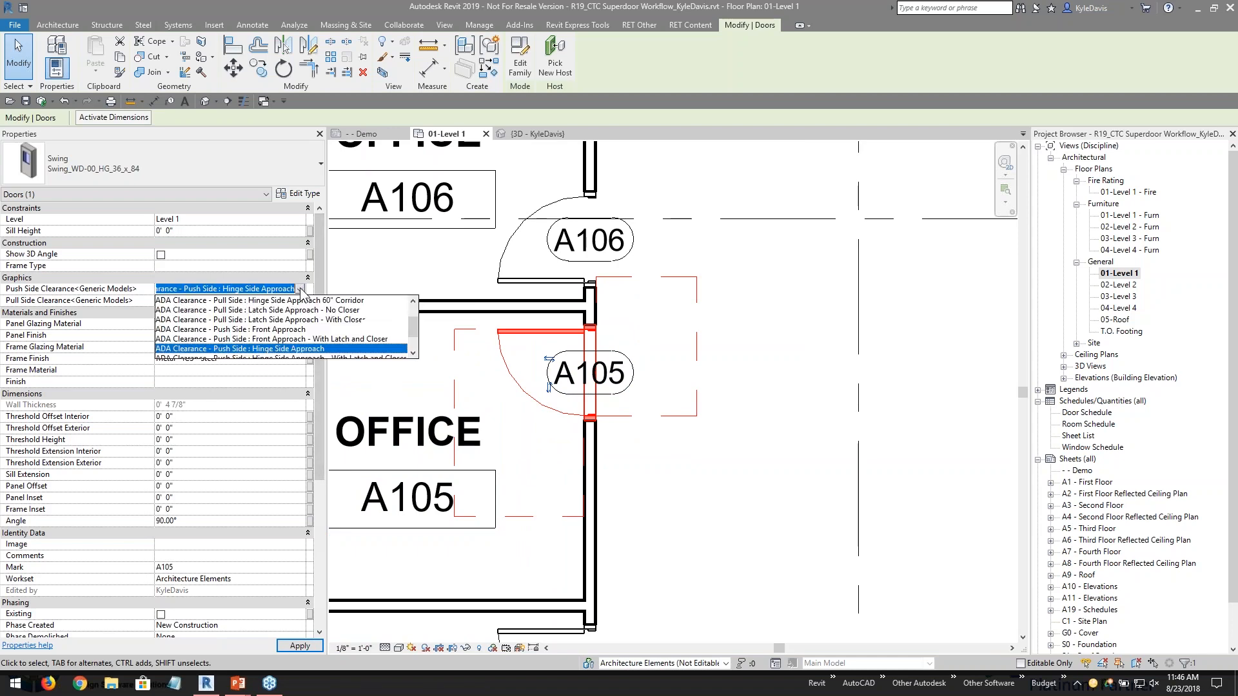
{"action": "left_click", "coordinate": [251, 348]}
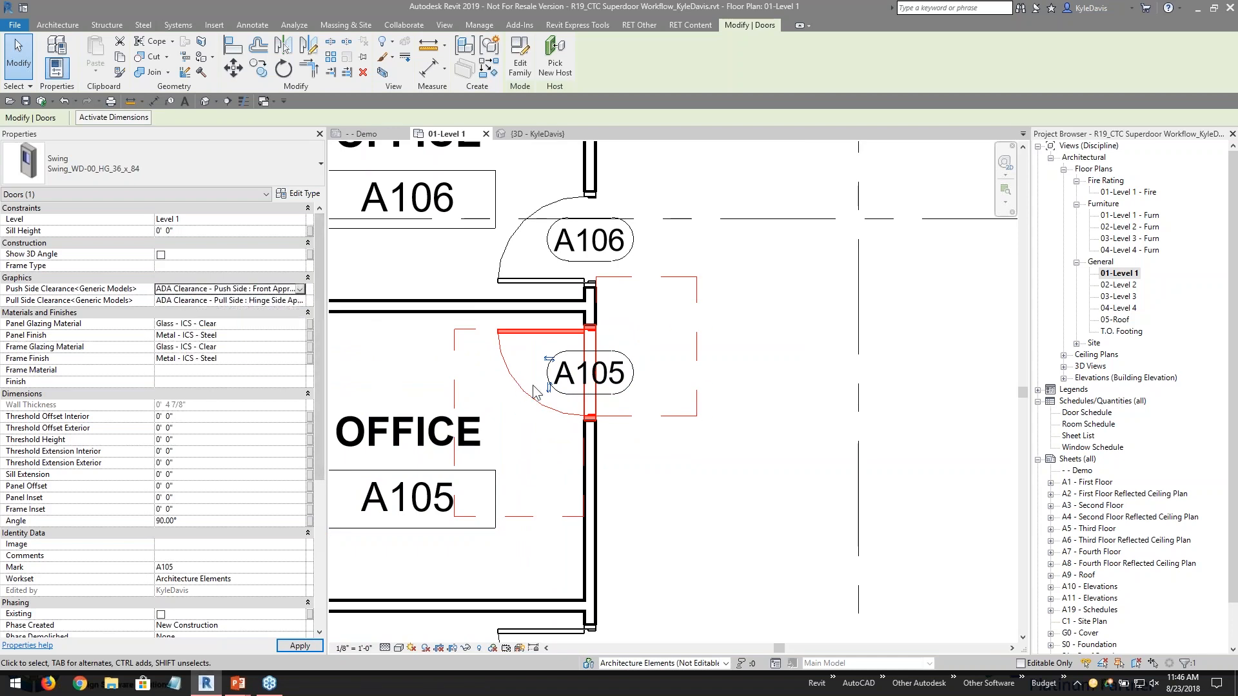
{"action": "left_click", "coordinate": [651, 508]}
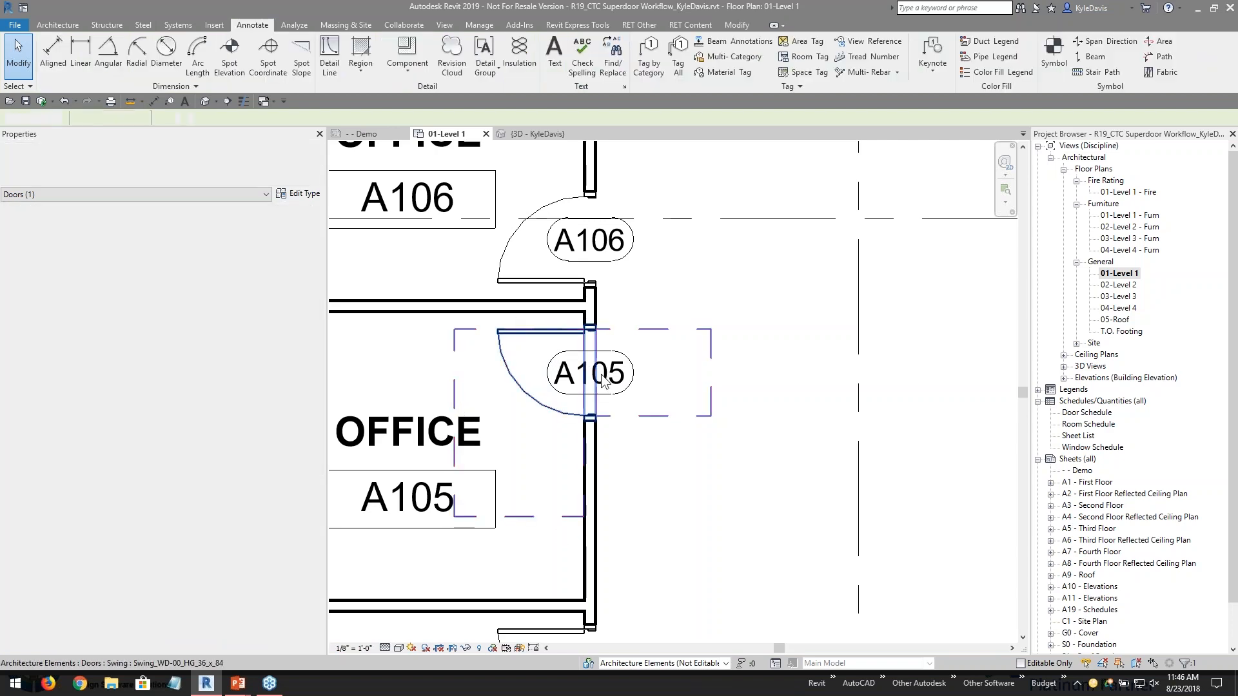
{"action": "scroll", "coordinate": [560, 475], "scroll_direction": "down", "scroll_amount": 3}
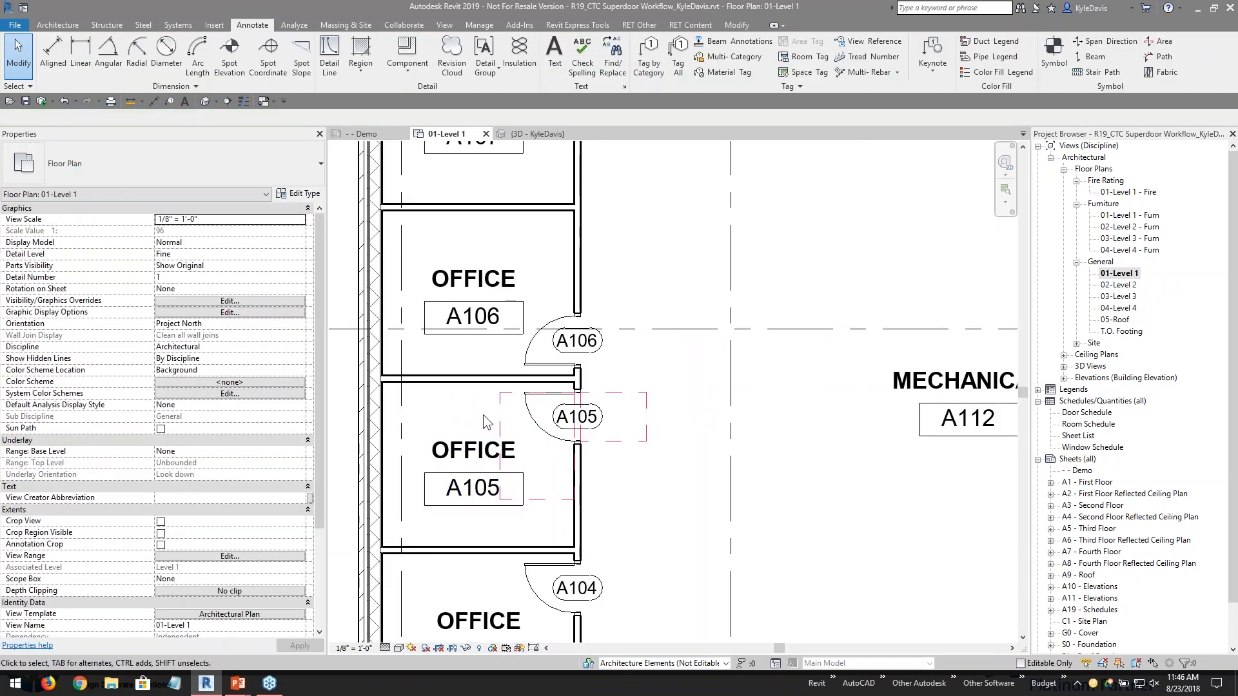
- Set both the Push Side and Pull Side Clearance of door A105 to ADA Clearance - None
{"action": "left_click", "coordinate": [547, 433]}
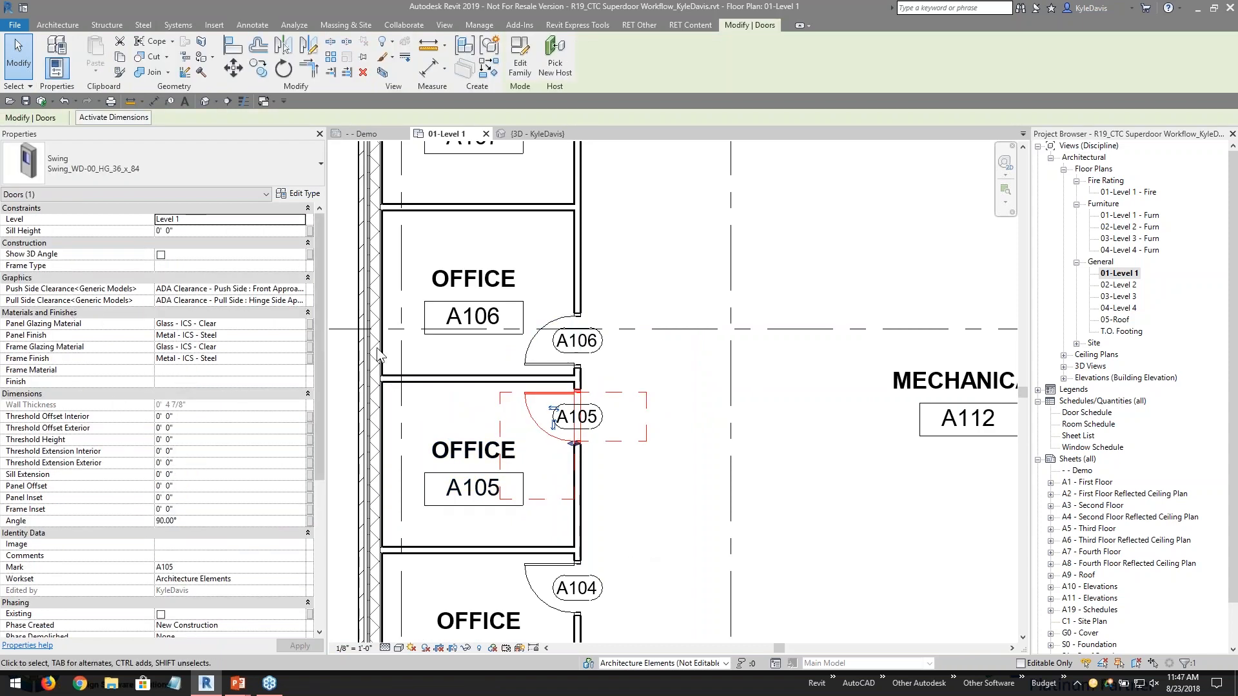
{"action": "left_click", "coordinate": [300, 289]}
{"action": "scroll", "coordinate": [241, 316], "scroll_direction": "up", "scroll_amount": 1}
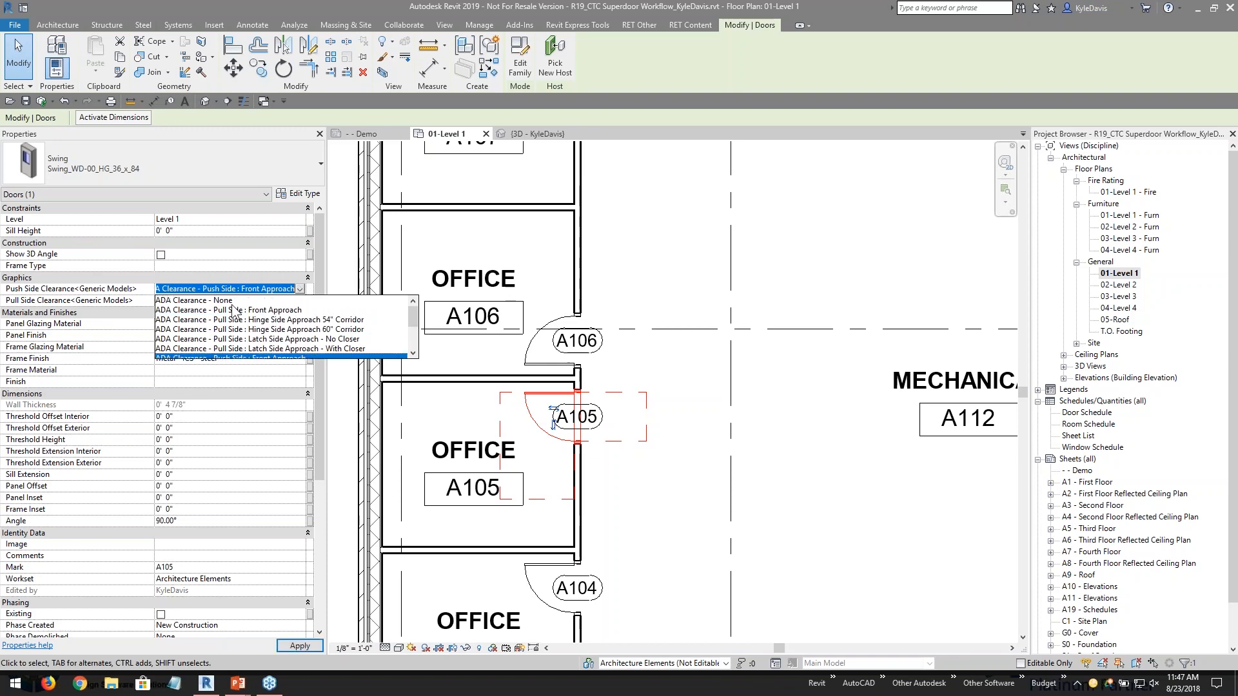
{"action": "key", "text": "Escape"}
{"action": "left_click", "coordinate": [284, 301]}
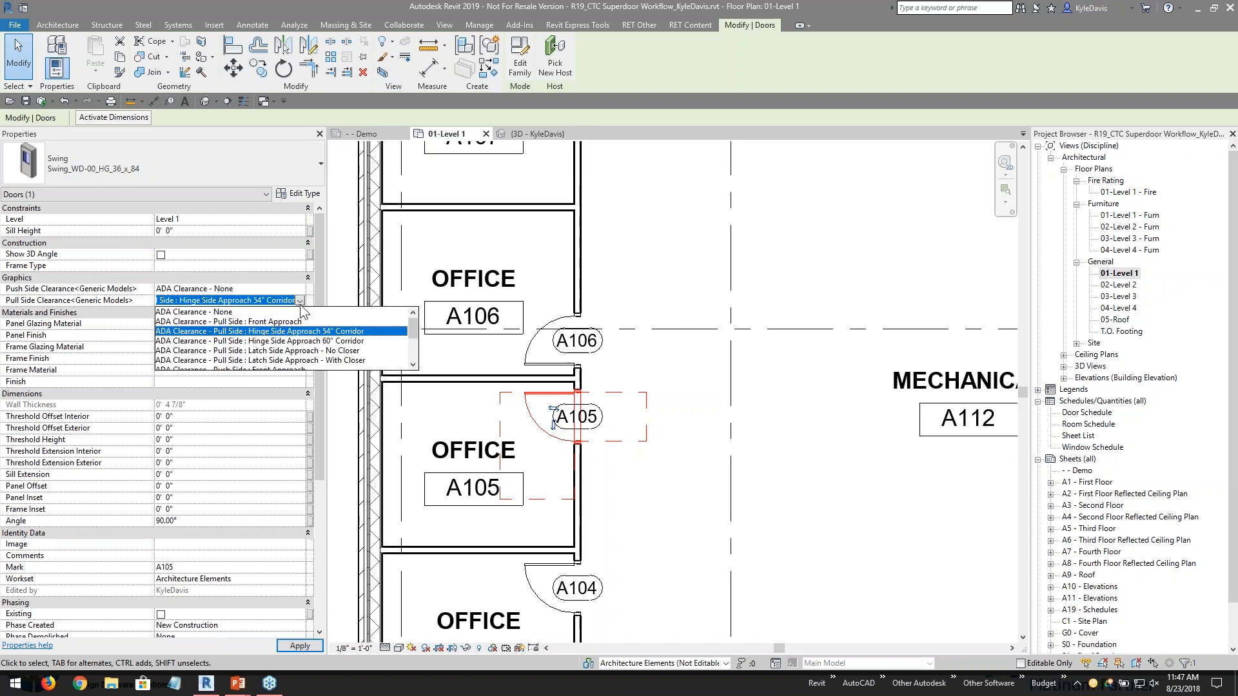
{"action": "left_click", "coordinate": [219, 312]}
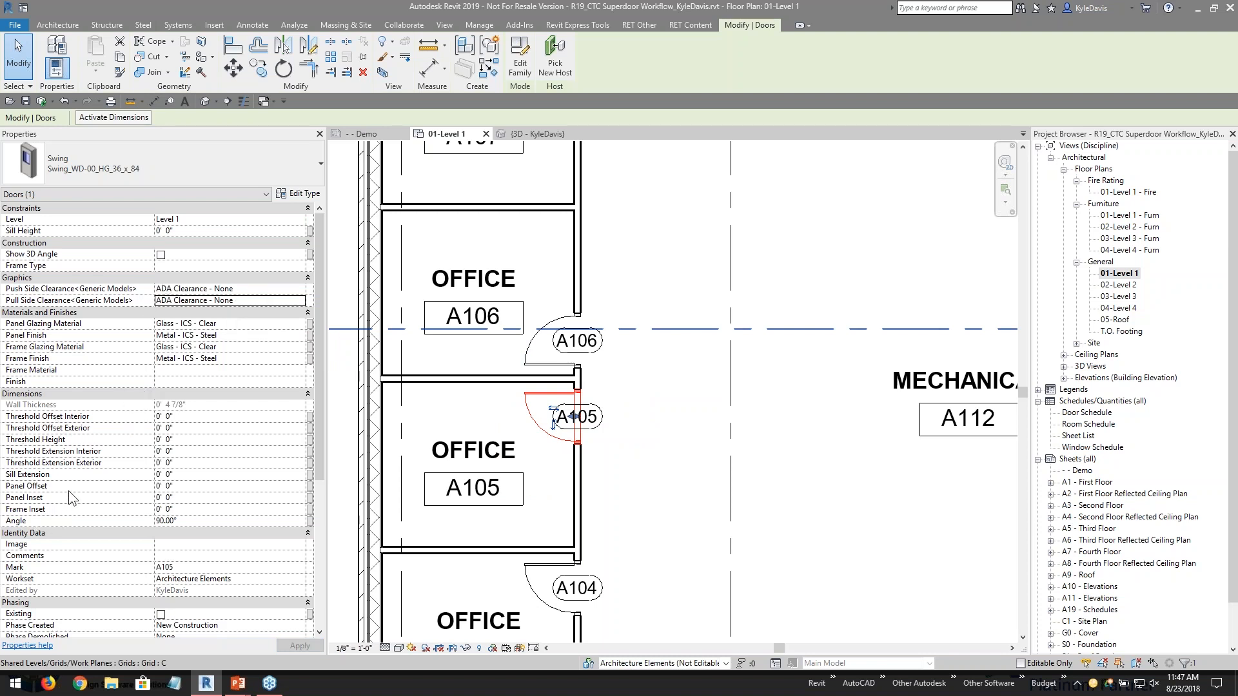
- Set door A105's instance Angle to 45° and view its swing in plan
{"action": "left_click", "coordinate": [190, 497]}
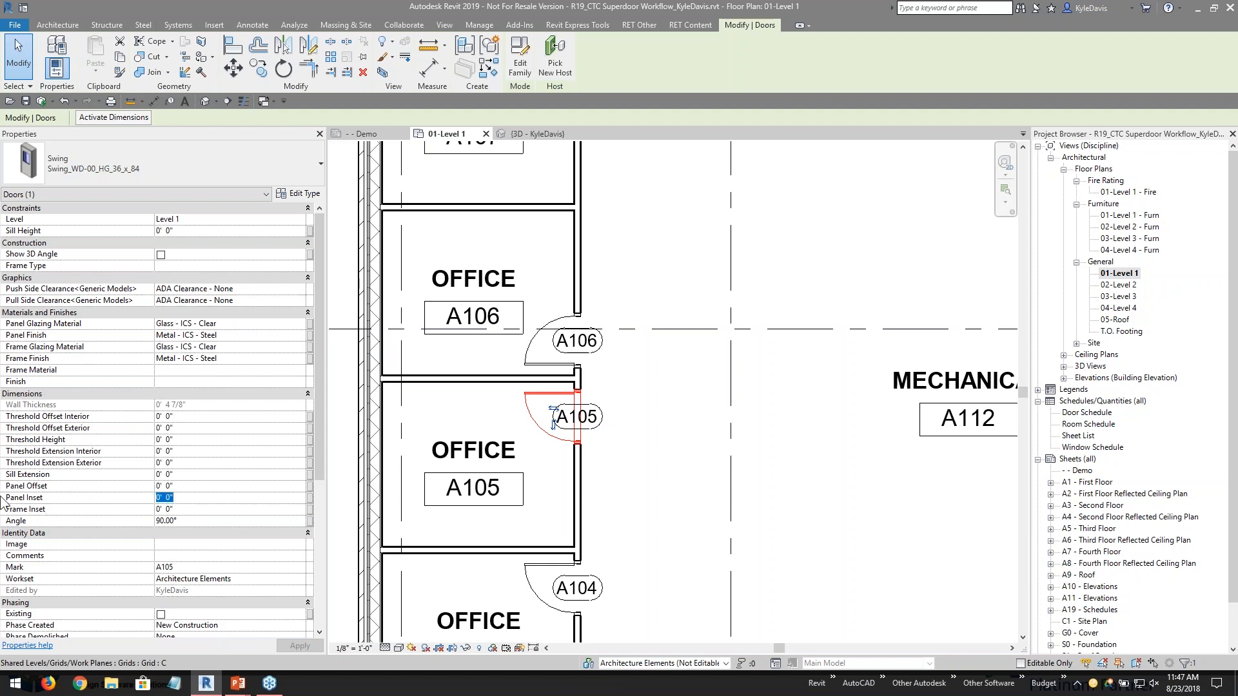
{"action": "left_click", "coordinate": [192, 521]}
{"action": "type", "text": "45"}
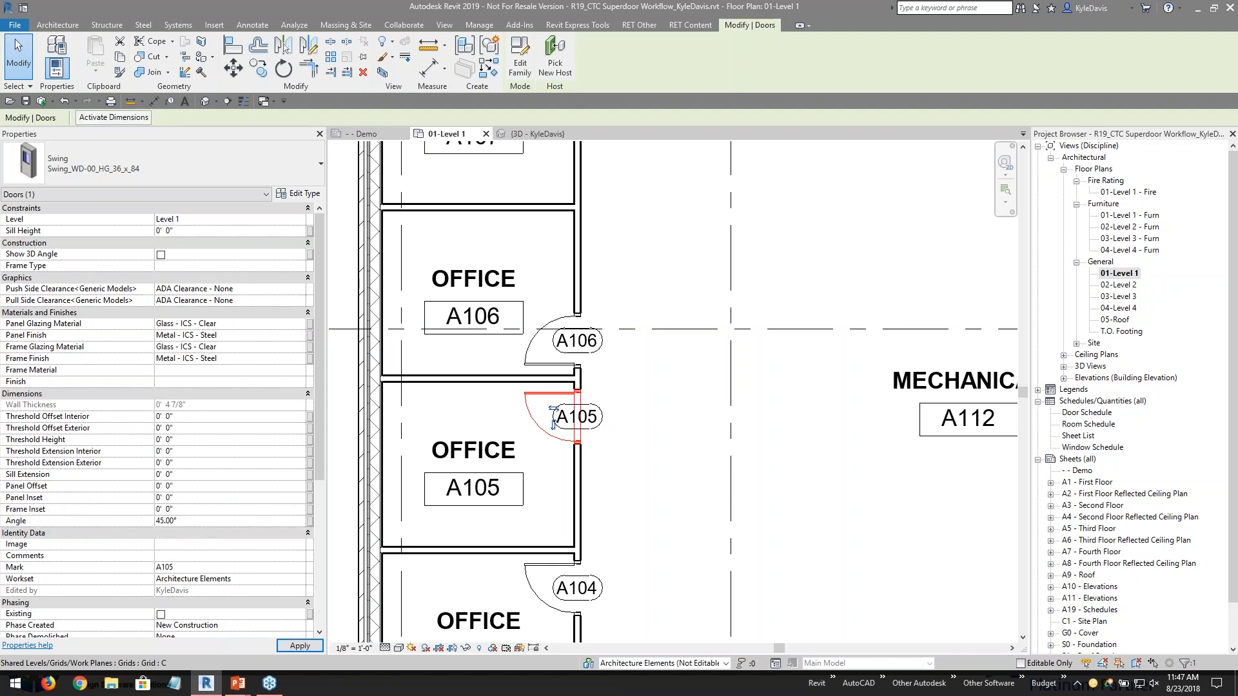
{"action": "key", "text": "Return"}
{"action": "scroll", "coordinate": [551, 416], "scroll_direction": "up", "scroll_amount": 1}
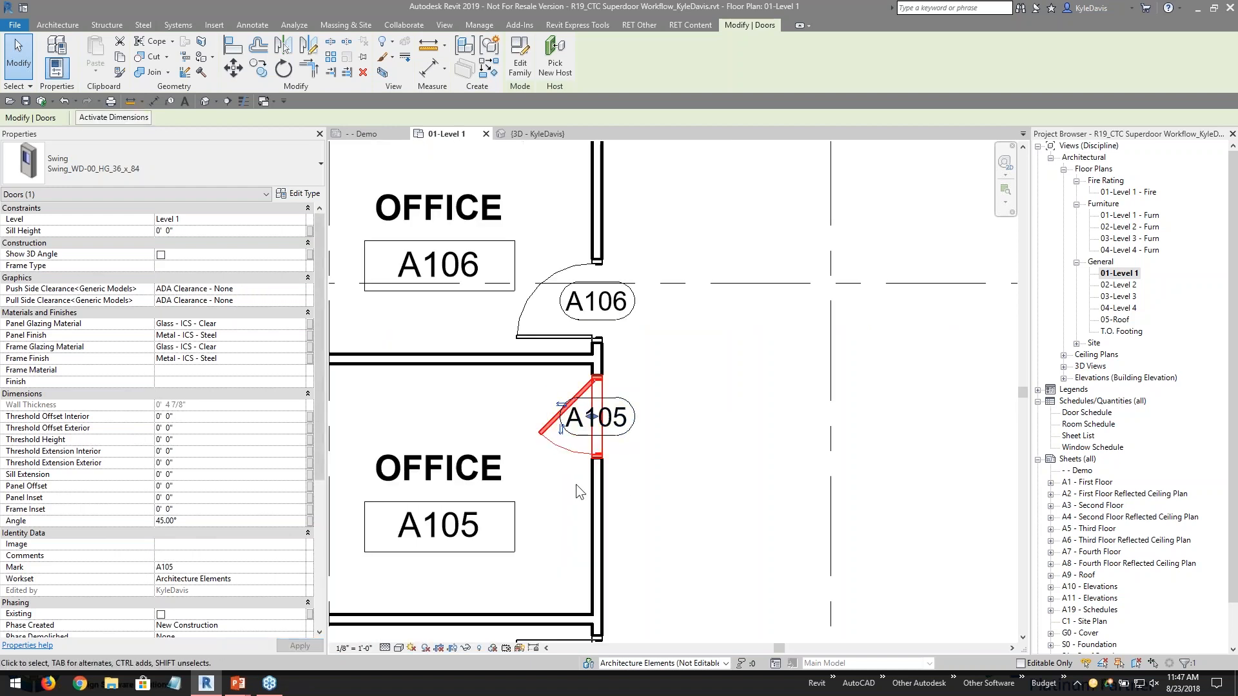
{"action": "middle_click_drag", "start_coordinate": [575, 485], "coordinate": [515, 397]}
- Set door A105's Angle to 90° and mark the door as Existing
{"action": "left_click", "coordinate": [193, 521]}
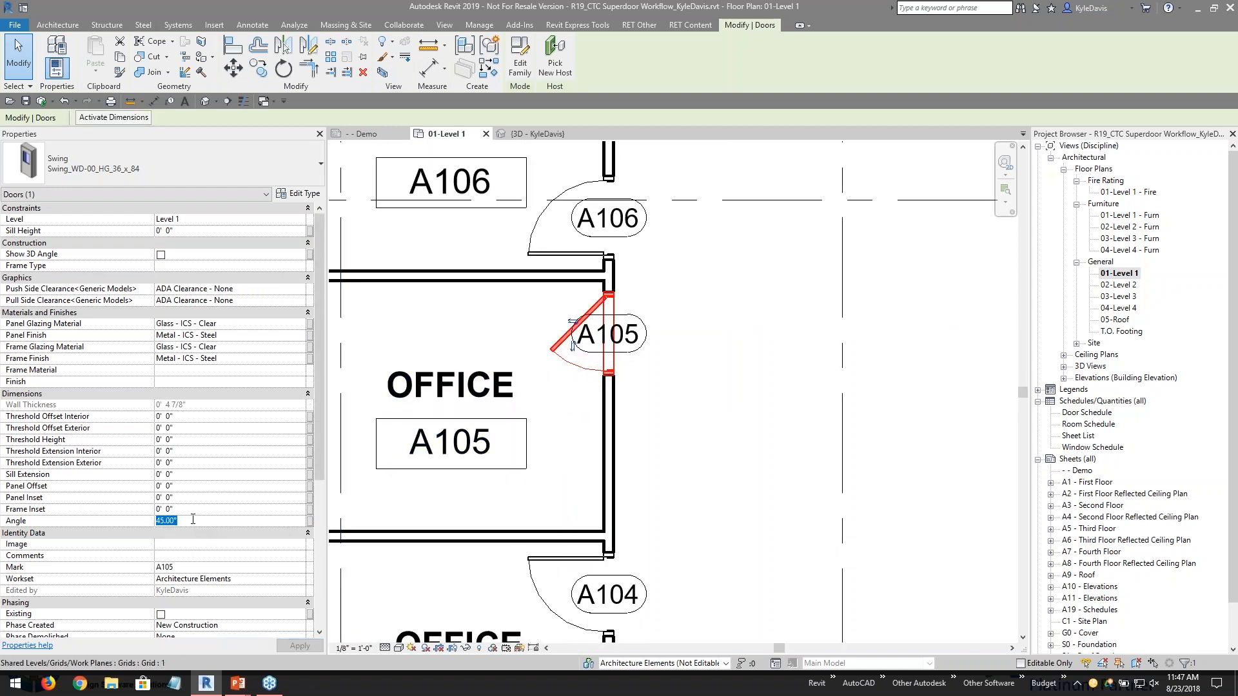
{"action": "type", "text": "90"}
{"action": "scroll", "coordinate": [195, 526], "scroll_direction": "down", "scroll_amount": 3}
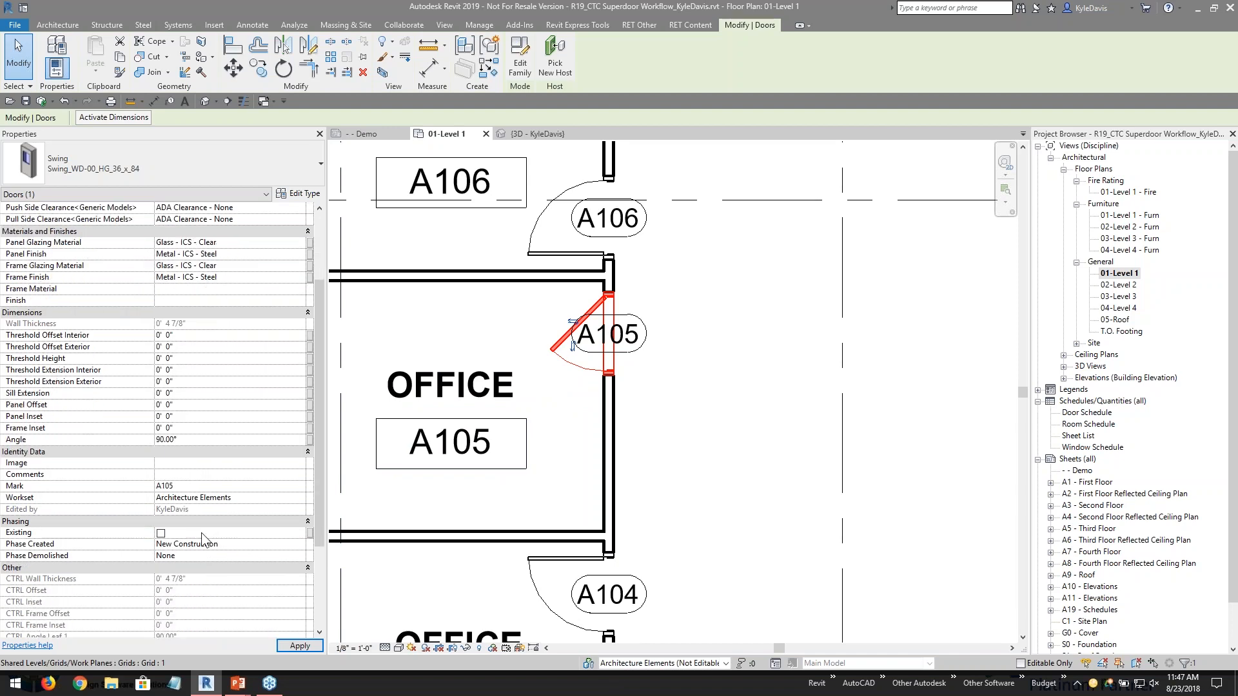
{"action": "left_click", "coordinate": [160, 534]}
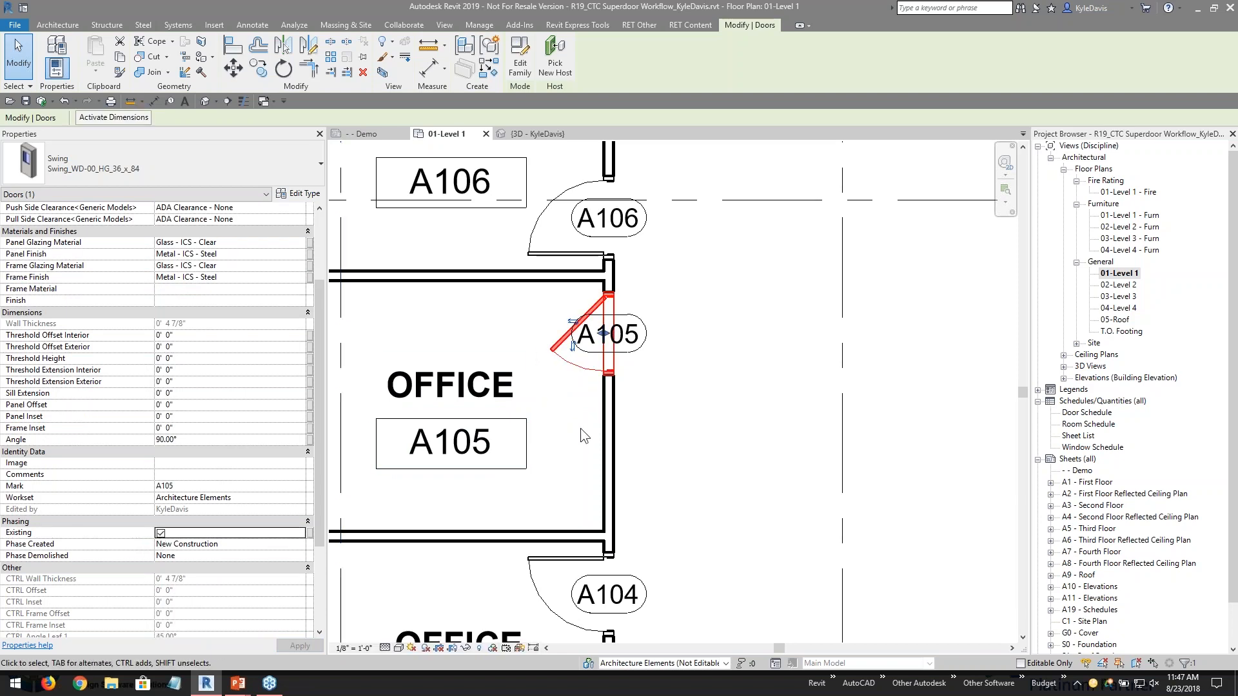
{"action": "scroll", "coordinate": [604, 321], "scroll_direction": "up", "scroll_amount": 3}
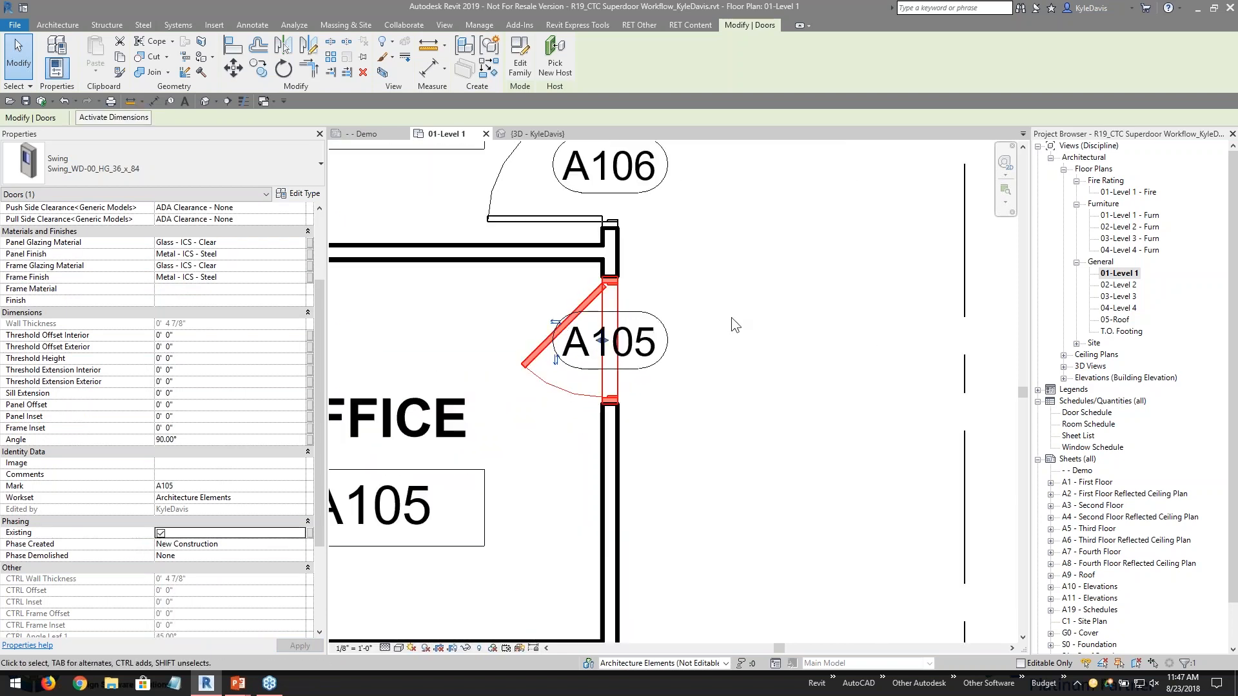
{"action": "middle_click_drag", "start_coordinate": [732, 317], "coordinate": [721, 438]}
{"action": "scroll", "coordinate": [714, 428], "scroll_direction": "down", "scroll_amount": 1}
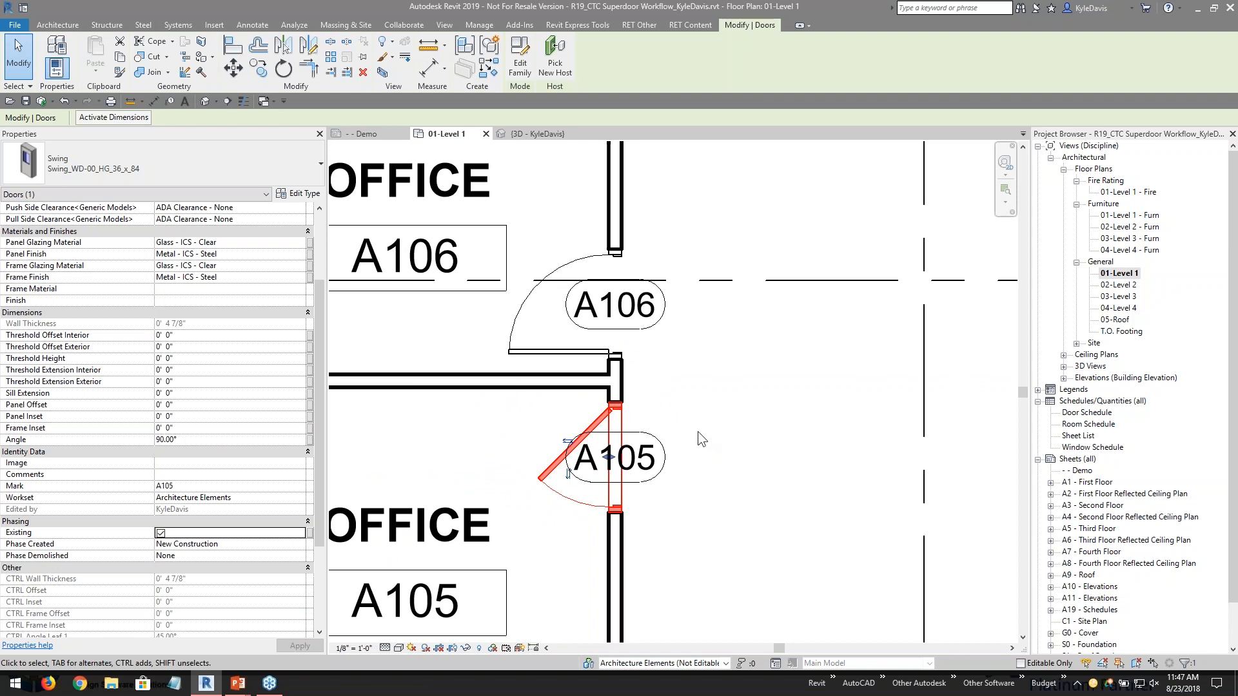
- Check door A105's Phase Created setting, clear its Existing option, and deselect the door
{"action": "left_click", "coordinate": [239, 546]}
{"action": "left_click_drag", "start_coordinate": [238, 546], "coordinate": [156, 549]}
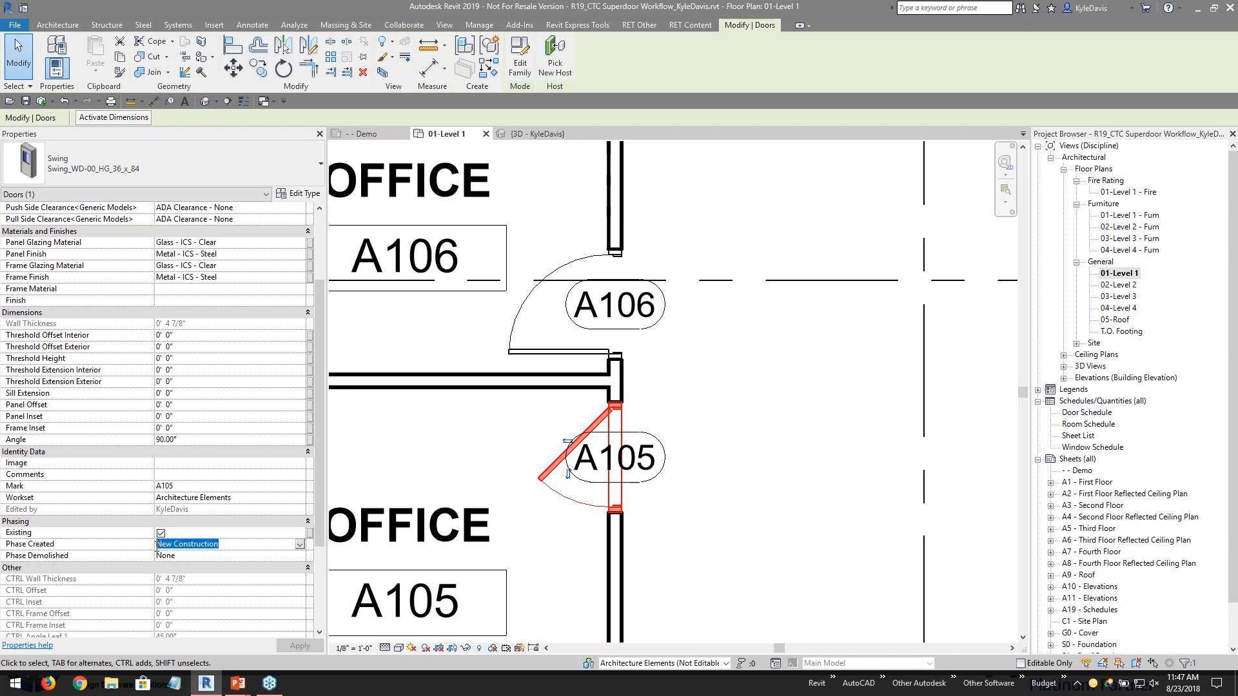
{"action": "left_click", "coordinate": [186, 546]}
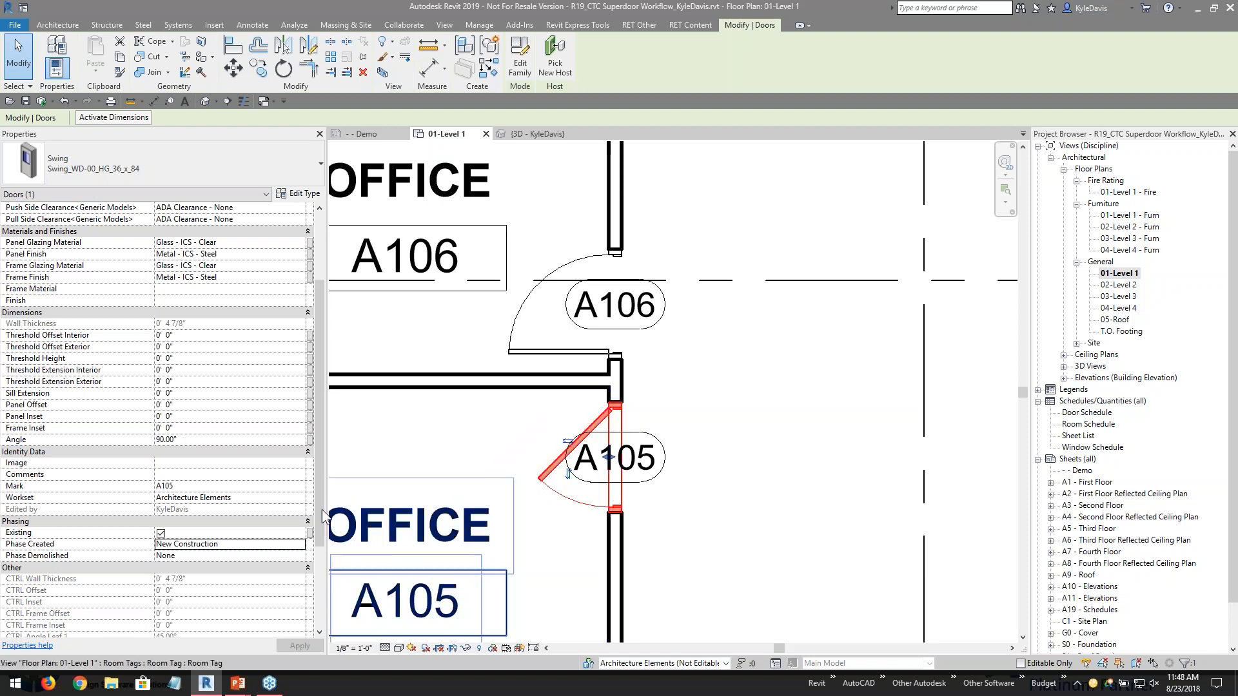
{"action": "left_click", "coordinate": [161, 533]}
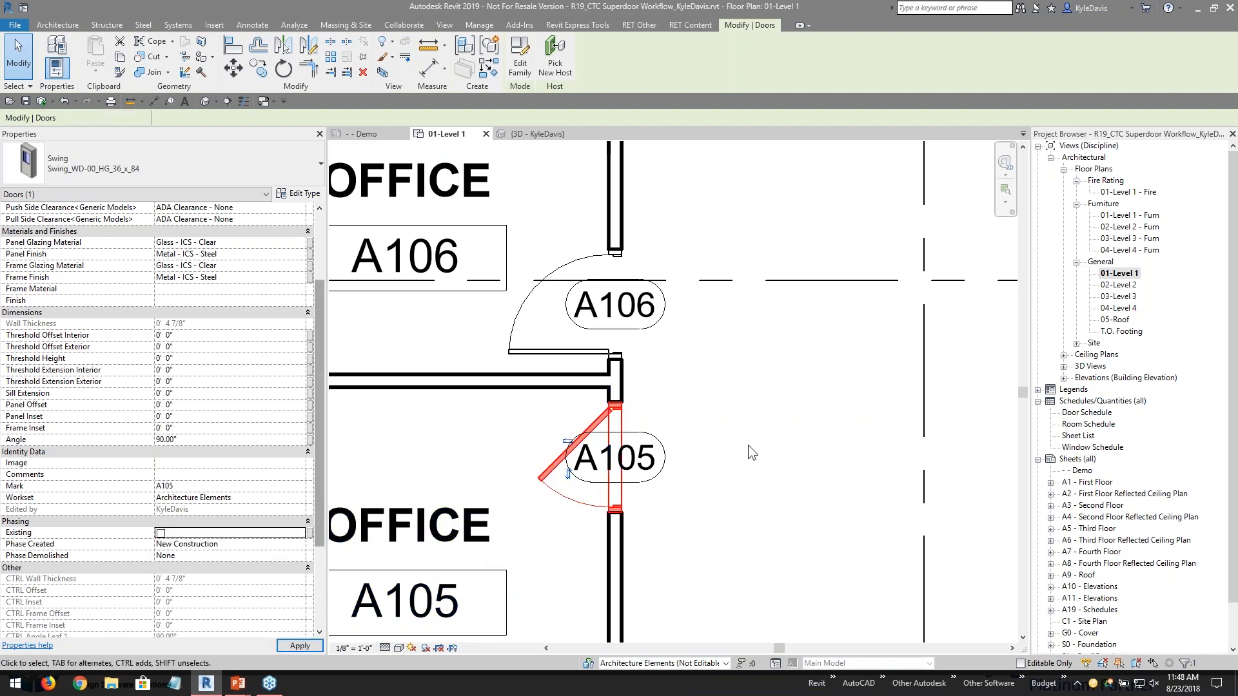
{"action": "left_click", "coordinate": [175, 443]}
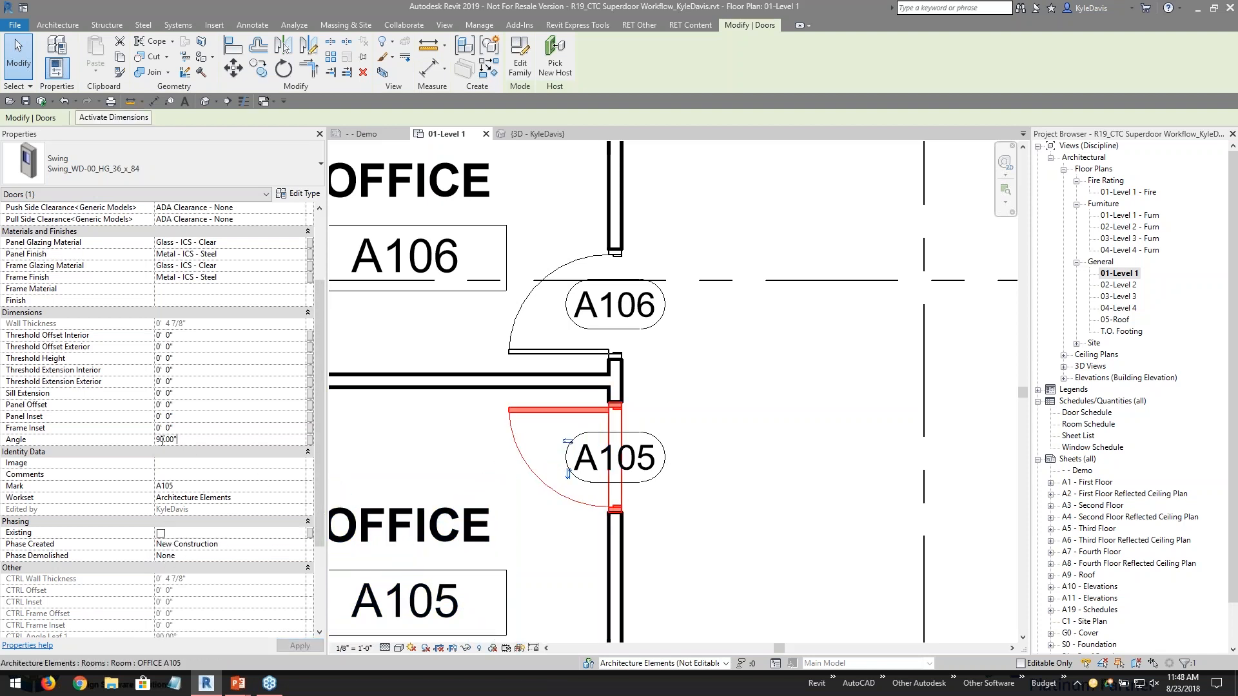
{"action": "scroll", "coordinate": [318, 491], "scroll_direction": "up", "scroll_amount": 3}
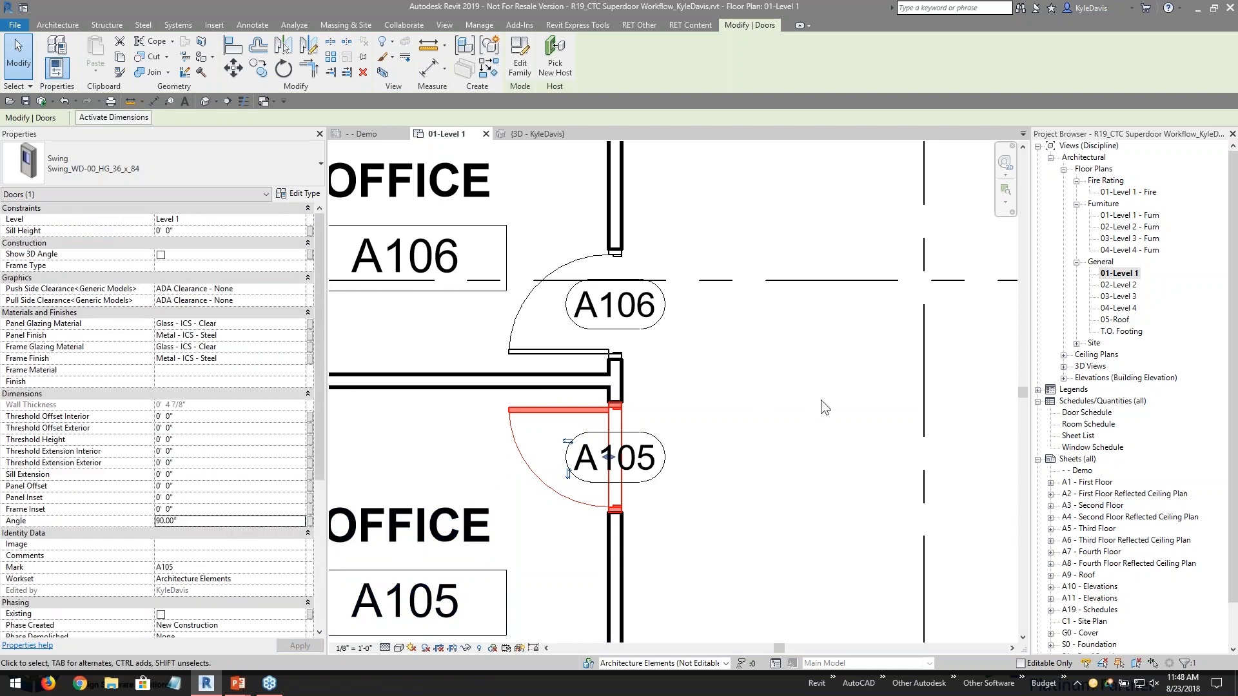
{"action": "key", "text": "Escape"}
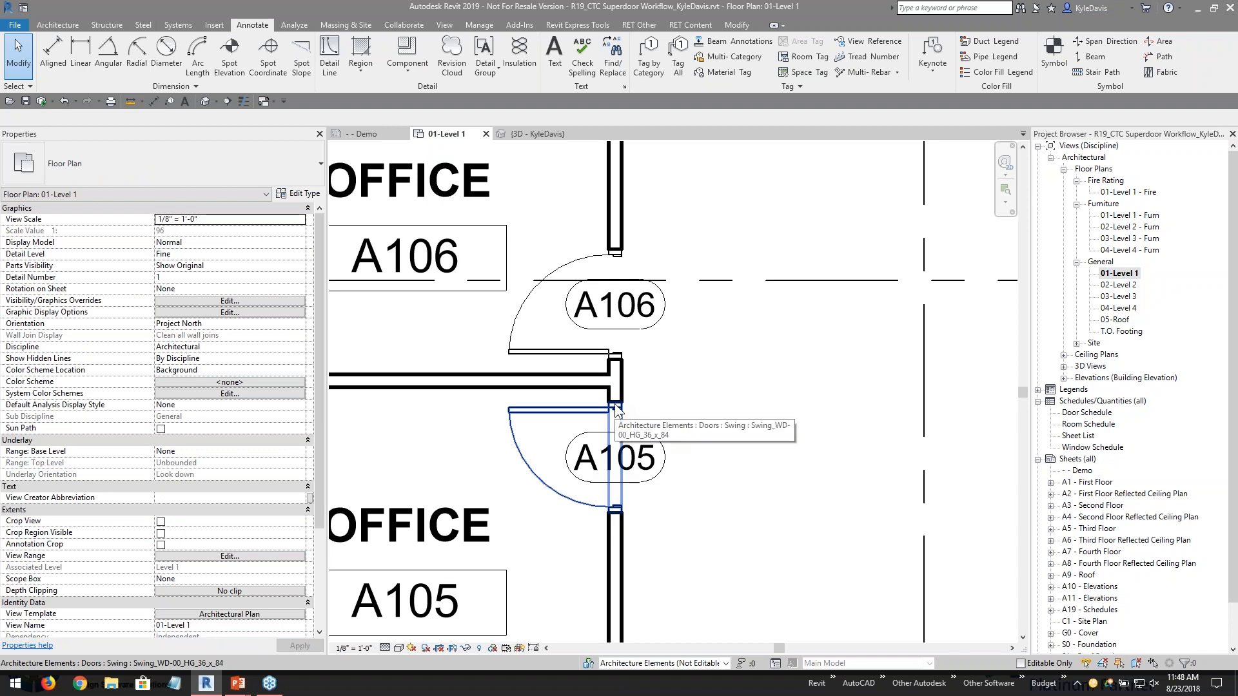
- Draw a second Interior - 4 7/8" Partition (1-hr) wall about 8' 2 7/8" long against the corridor face across door A105
{"action": "middle_click_drag", "start_coordinate": [615, 410], "coordinate": [539, 353]}
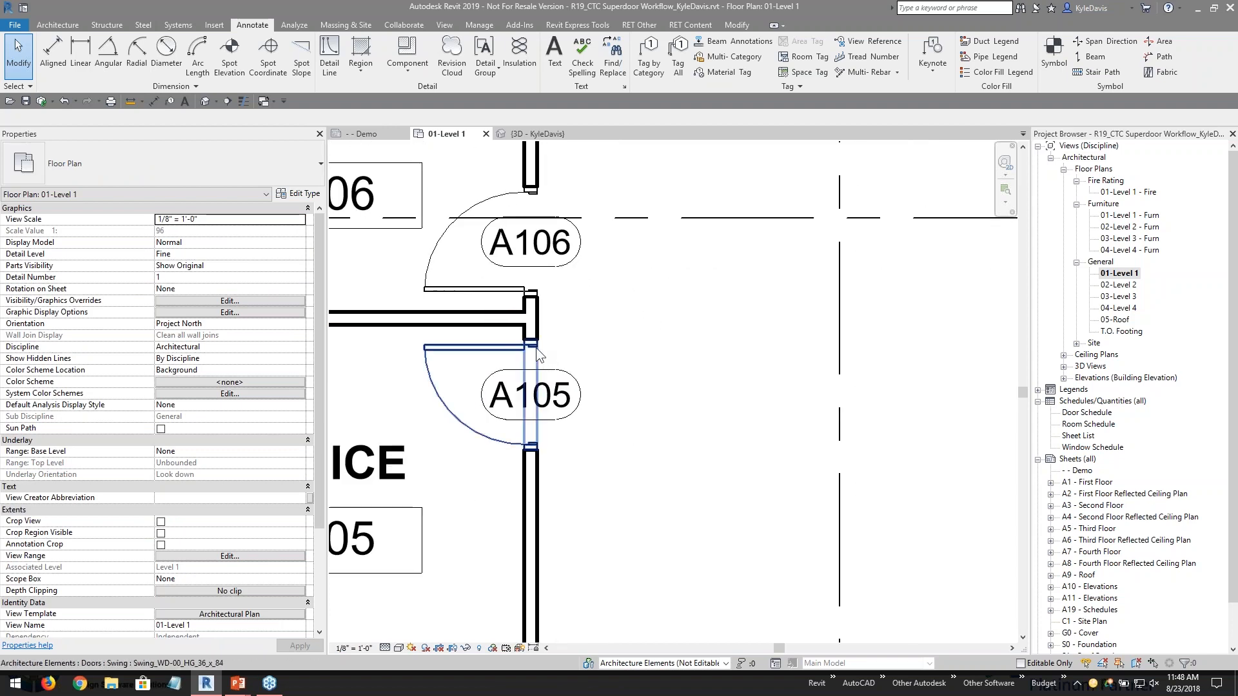
{"action": "left_click", "coordinate": [542, 328]}
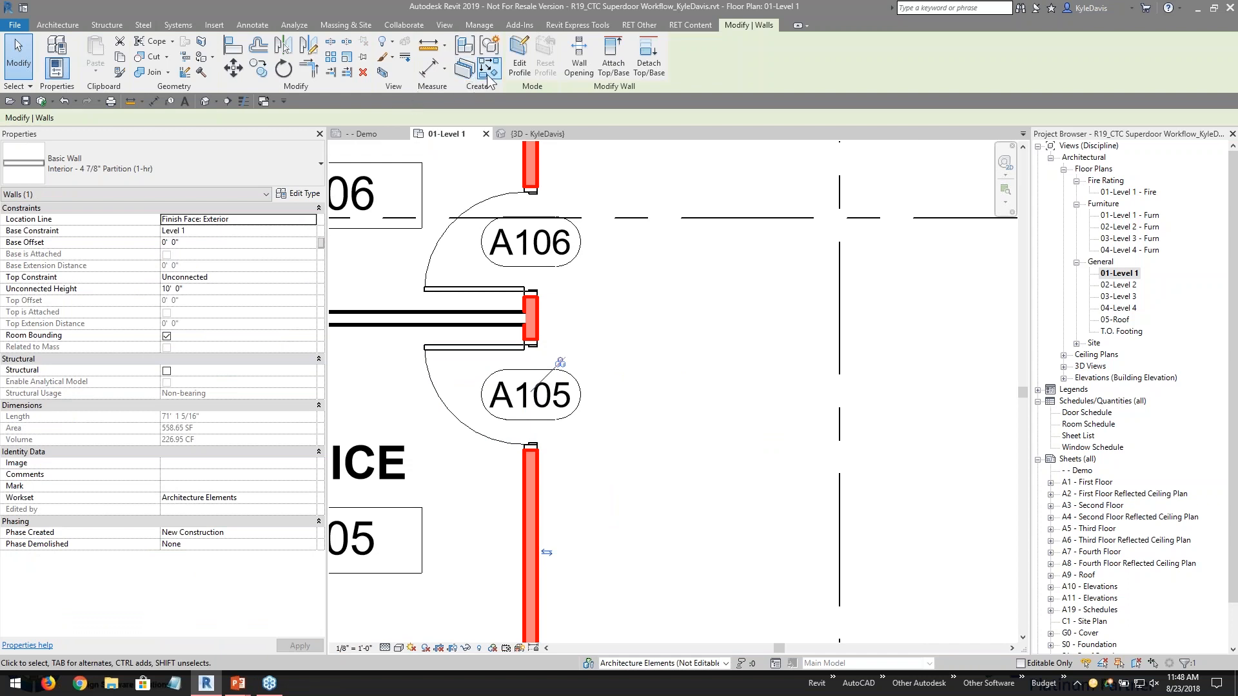
{"action": "key", "text": "c"}
{"action": "key", "text": "s"}
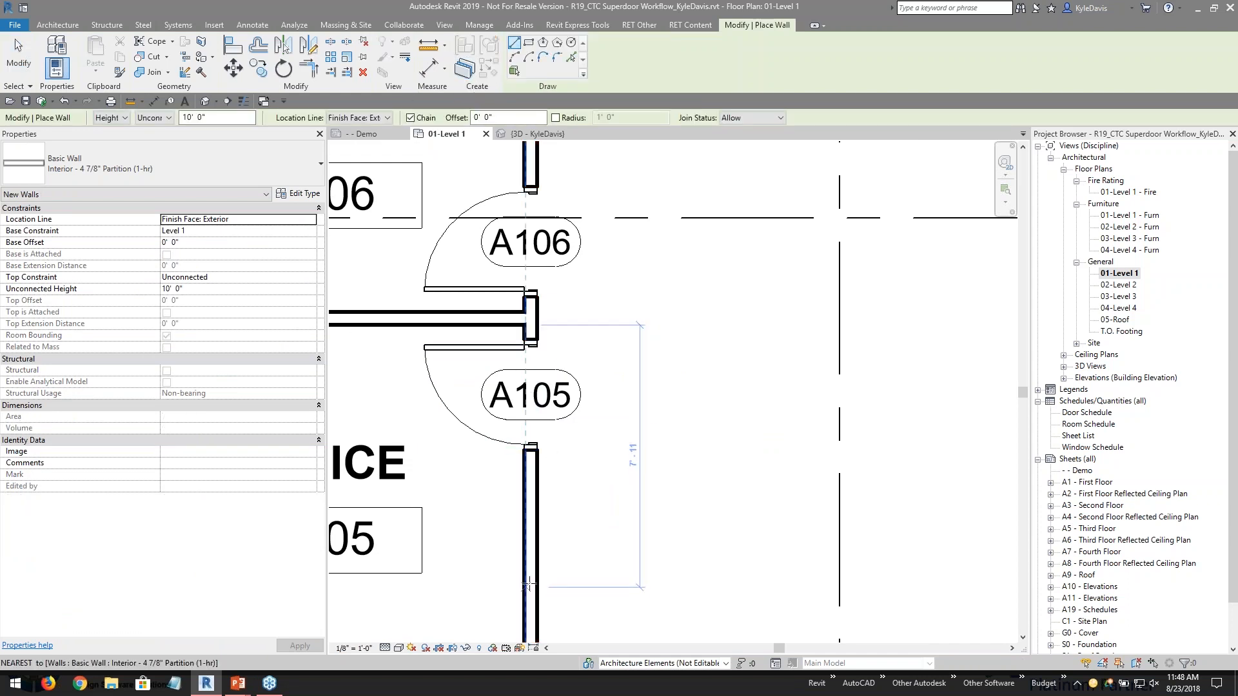
{"action": "left_click", "coordinate": [539, 586]}
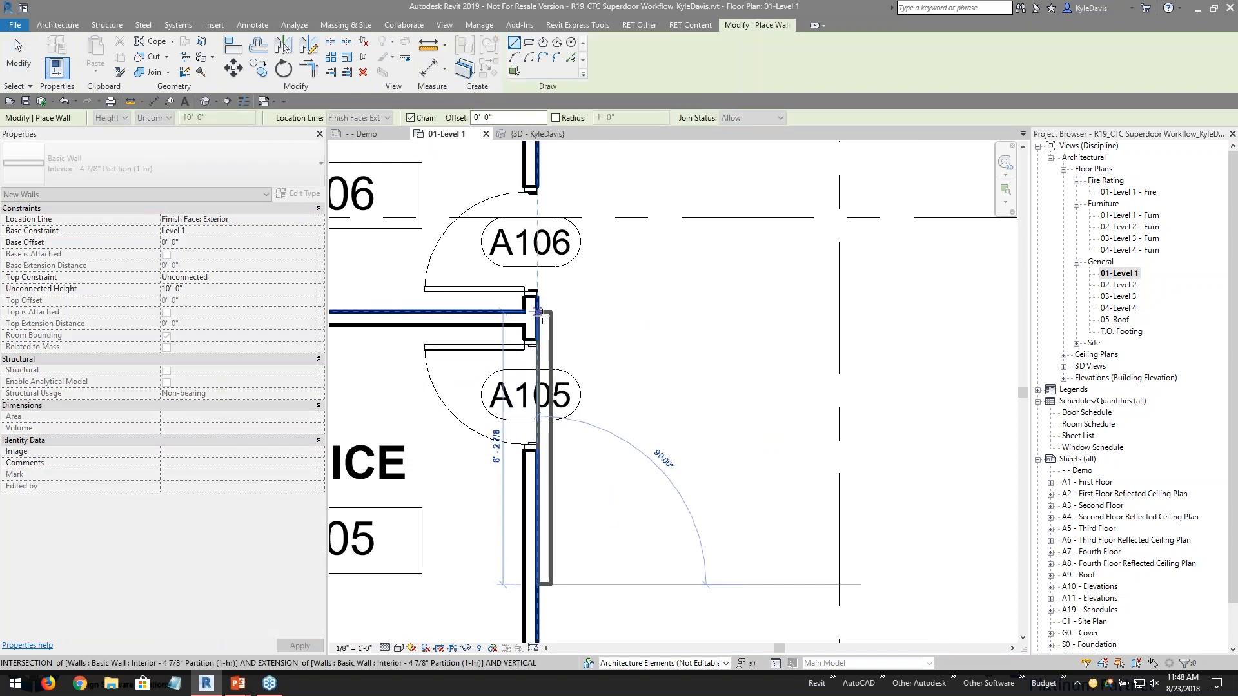
{"action": "left_click", "coordinate": [561, 329]}
{"action": "key", "text": "Escape"}
{"action": "key", "text": "Escape"}
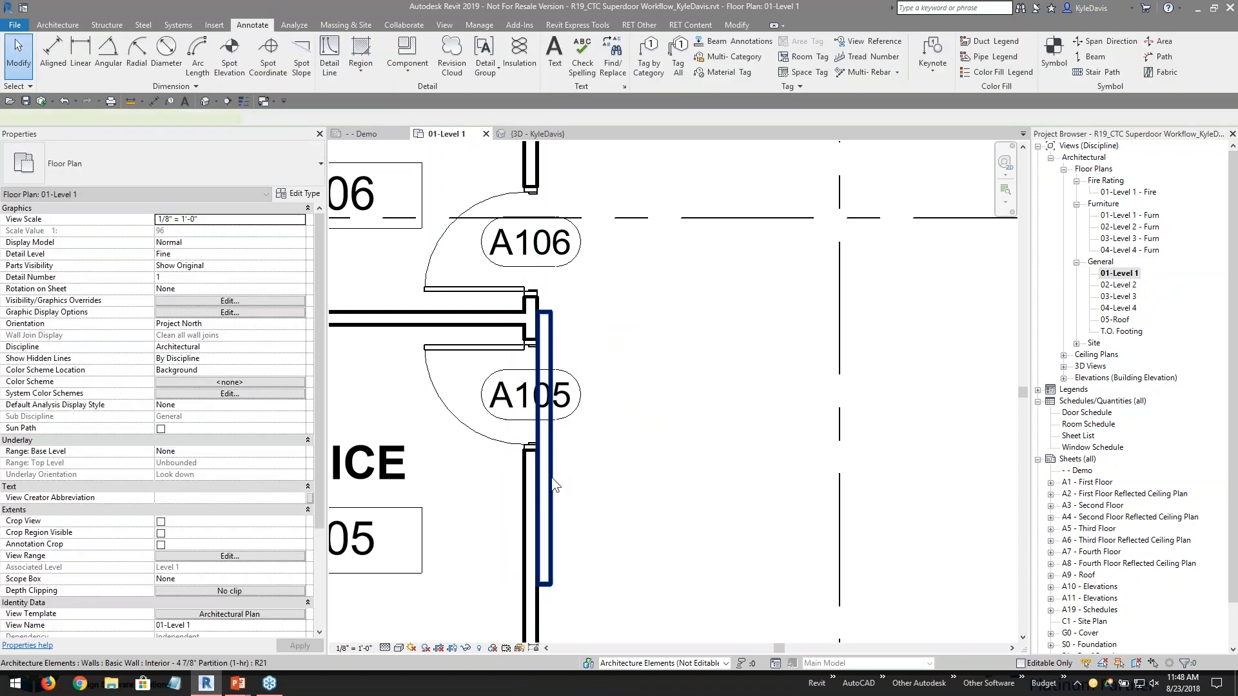
- Join the new wall with the existing partition hosting door A105, dismissing the save reminder without saving
{"action": "left_click", "coordinate": [545, 477]}
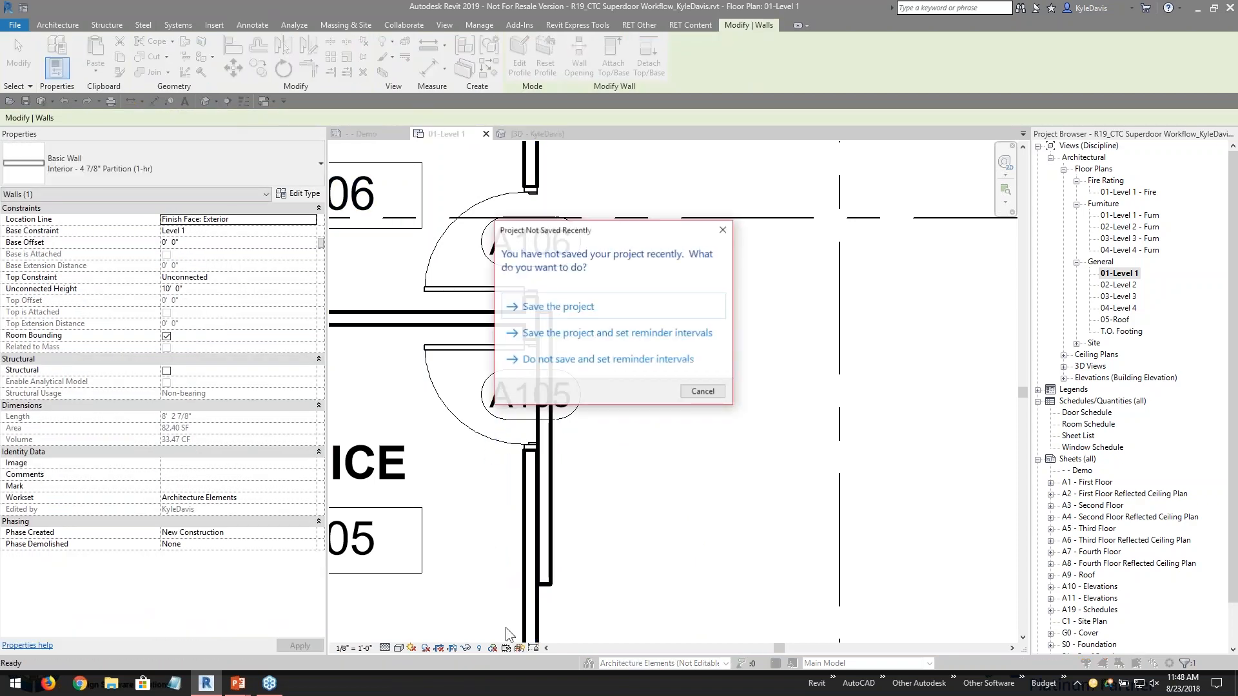
{"action": "left_click", "coordinate": [702, 392]}
{"action": "left_click", "coordinate": [551, 579]}
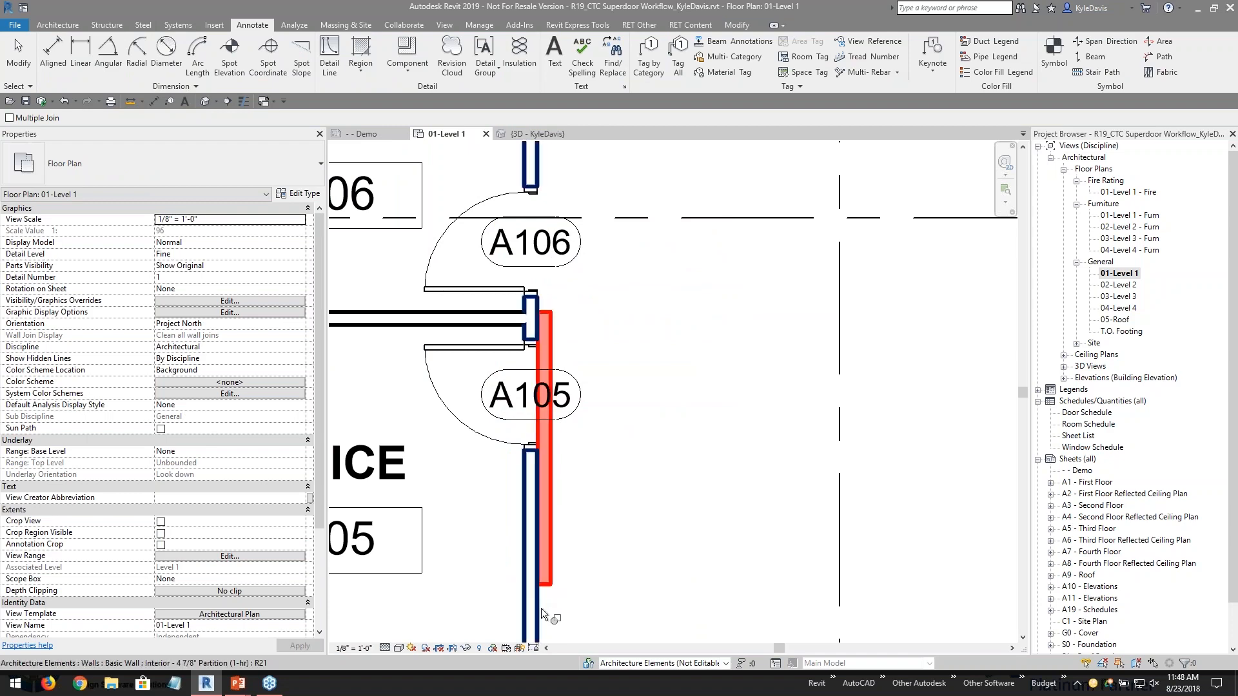
{"action": "left_click", "coordinate": [539, 608]}
{"action": "key", "text": "Escape"}
{"action": "key", "text": "Escape"}
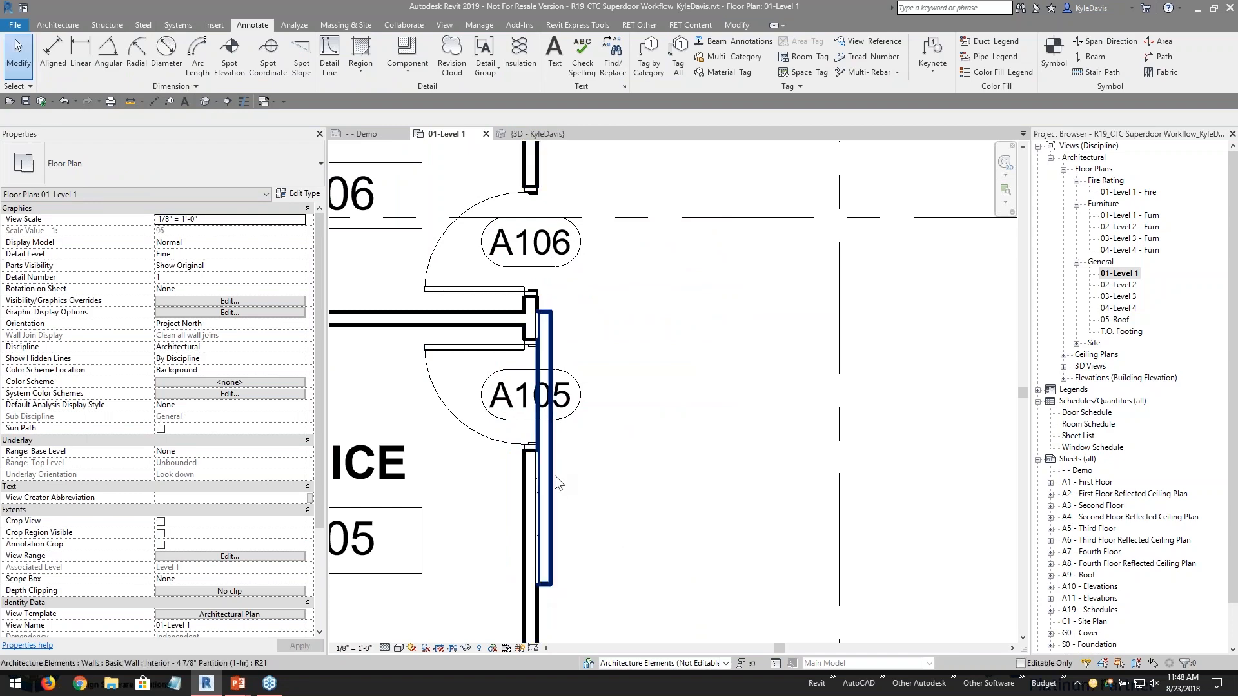
- Display thin lines and examine how the new wall is joined at door A105's opening
{"action": "scroll", "coordinate": [552, 490], "scroll_direction": "up", "scroll_amount": 2}
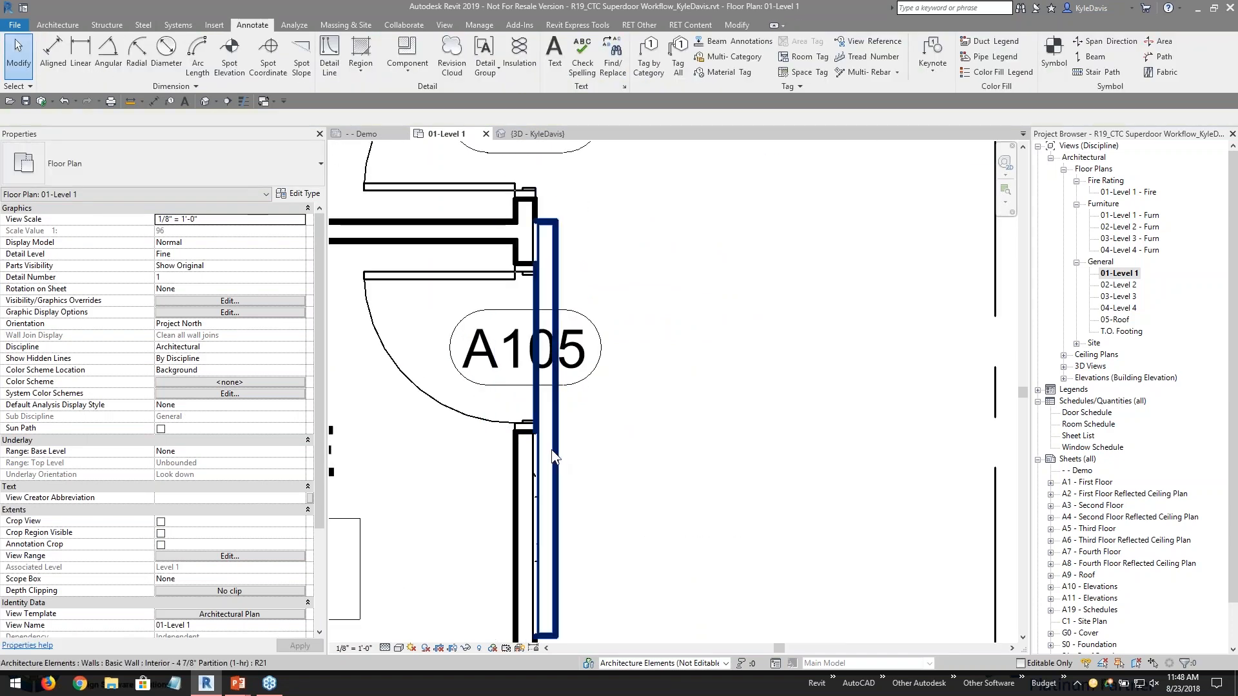
{"action": "left_click", "coordinate": [243, 101]}
{"action": "scroll", "coordinate": [547, 414], "scroll_direction": "up", "scroll_amount": 2}
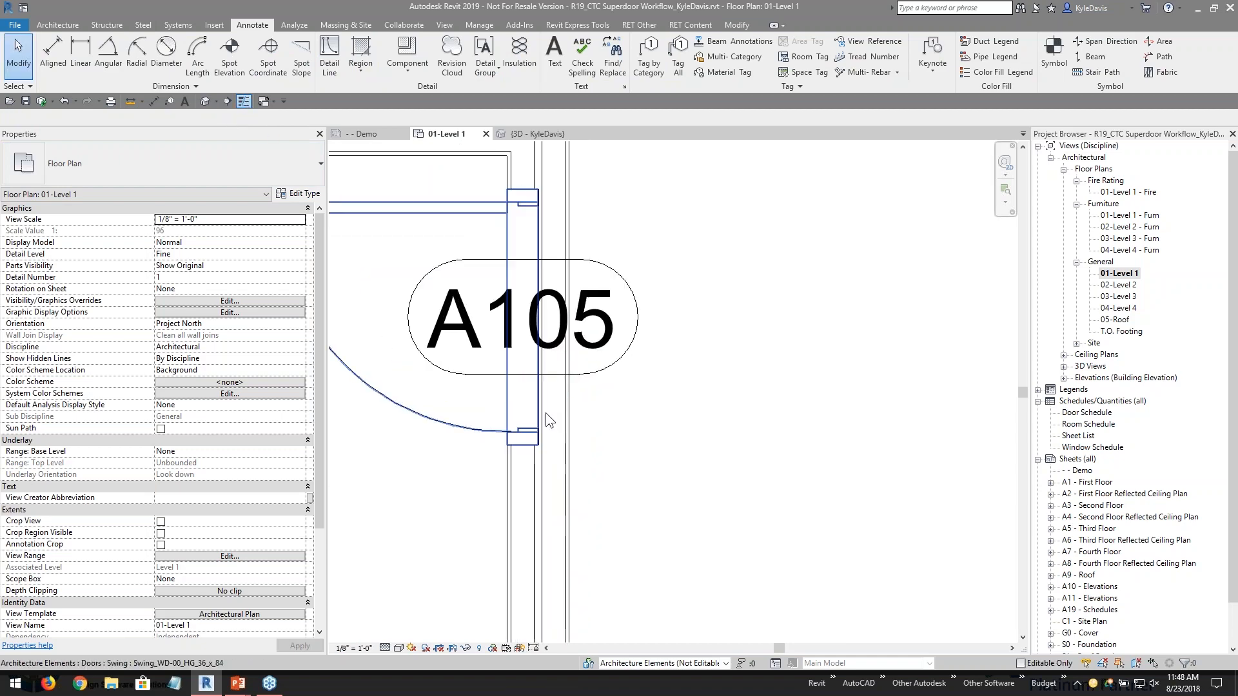
{"action": "left_click", "coordinate": [559, 408]}
{"action": "scroll", "coordinate": [632, 487], "scroll_direction": "down", "scroll_amount": 1}
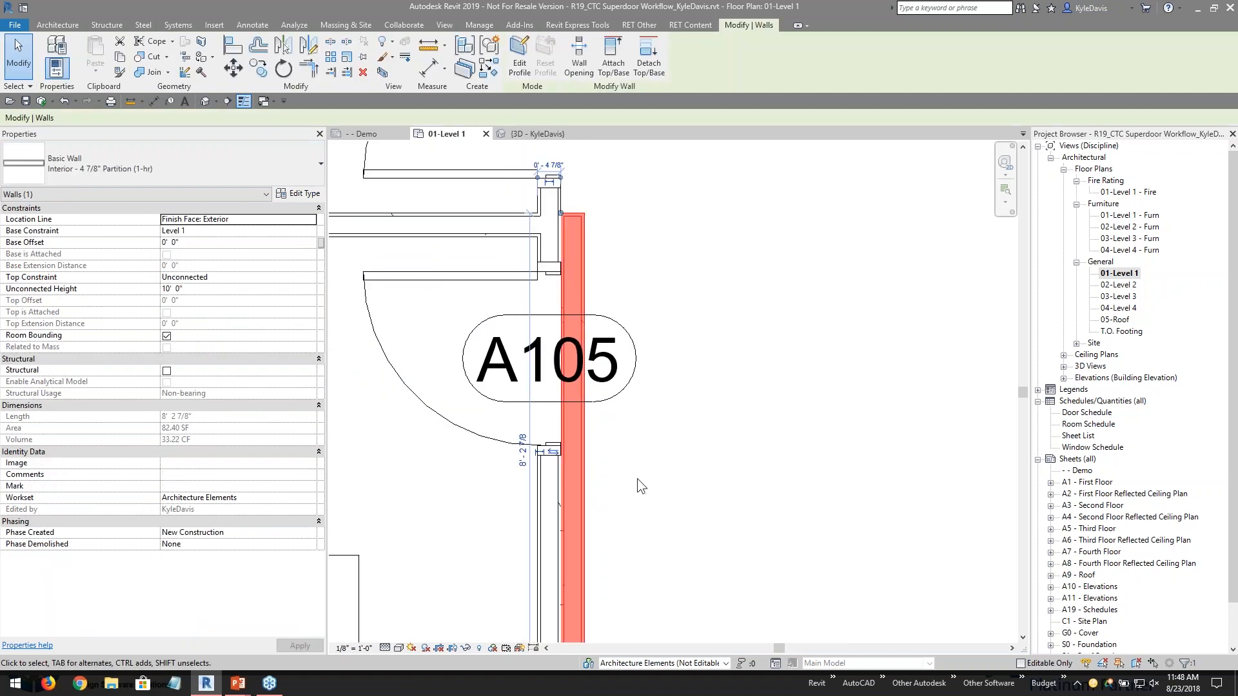
{"action": "left_click", "coordinate": [695, 467]}
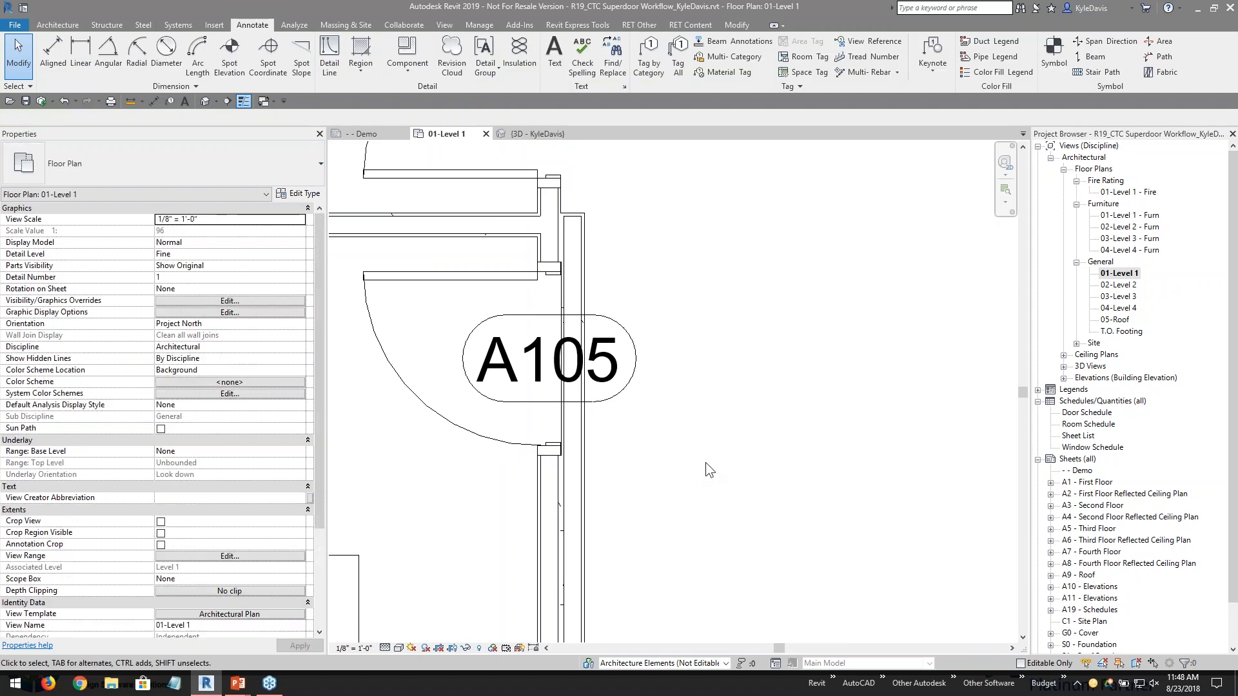
- Set Opening Thickness Offset to 6" in the WD-00 type properties of door A105's nested frame and deselect it
{"action": "left_click", "coordinate": [551, 274]}
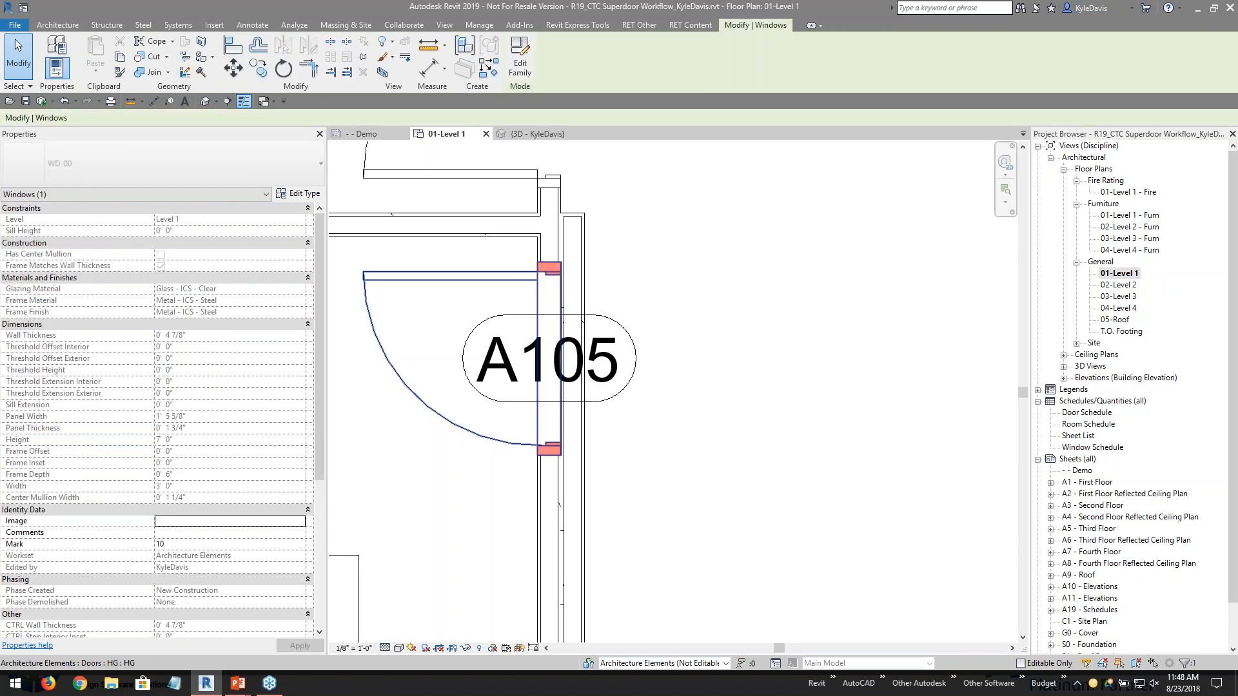
{"action": "key", "text": "Escape"}
{"action": "left_click", "coordinate": [556, 277]}
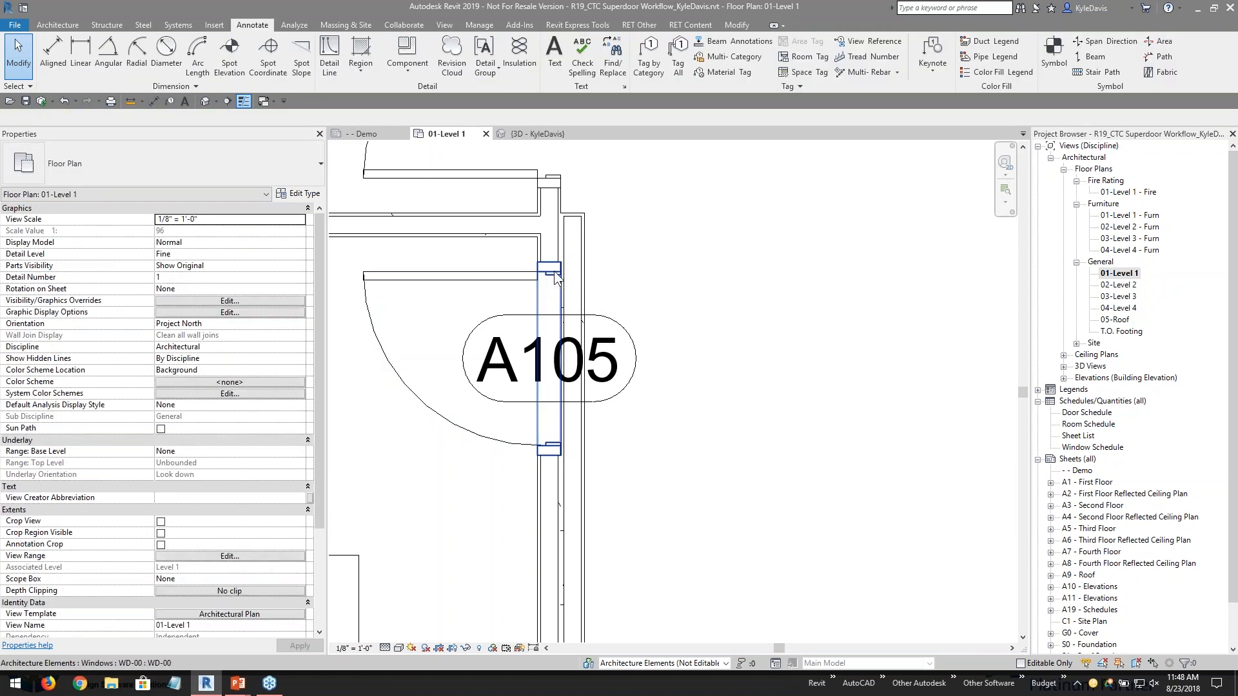
{"action": "left_click", "coordinate": [294, 194]}
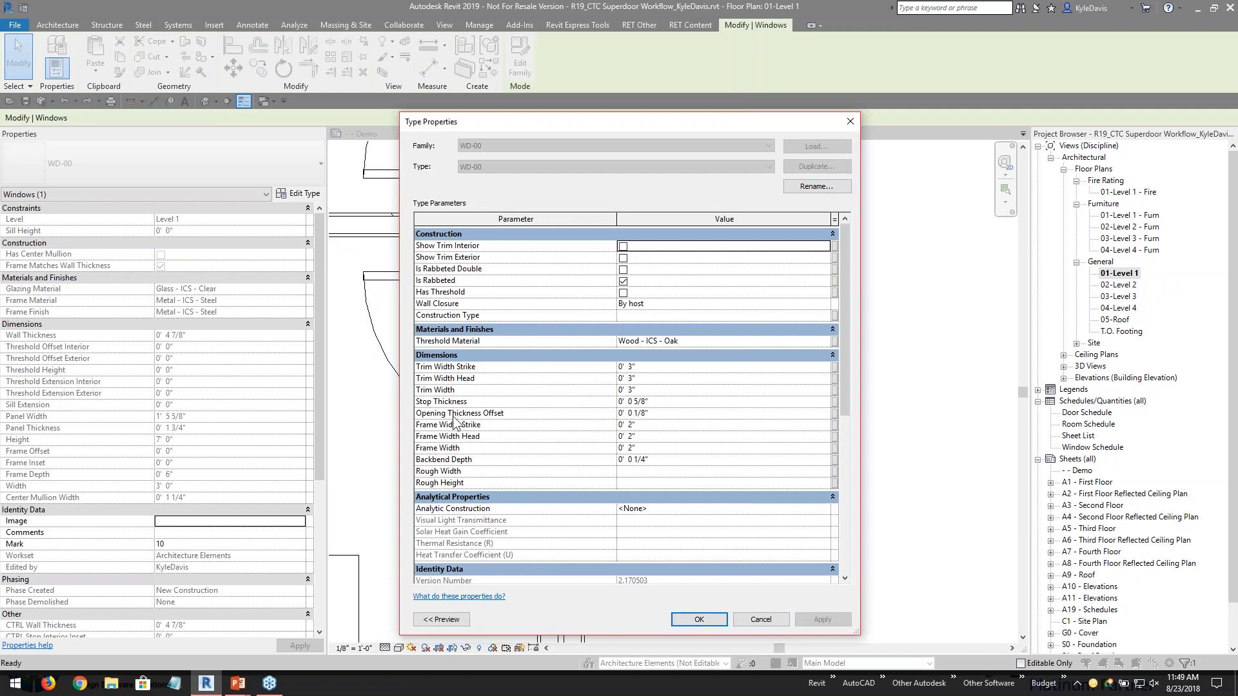
{"action": "left_click", "coordinate": [640, 413]}
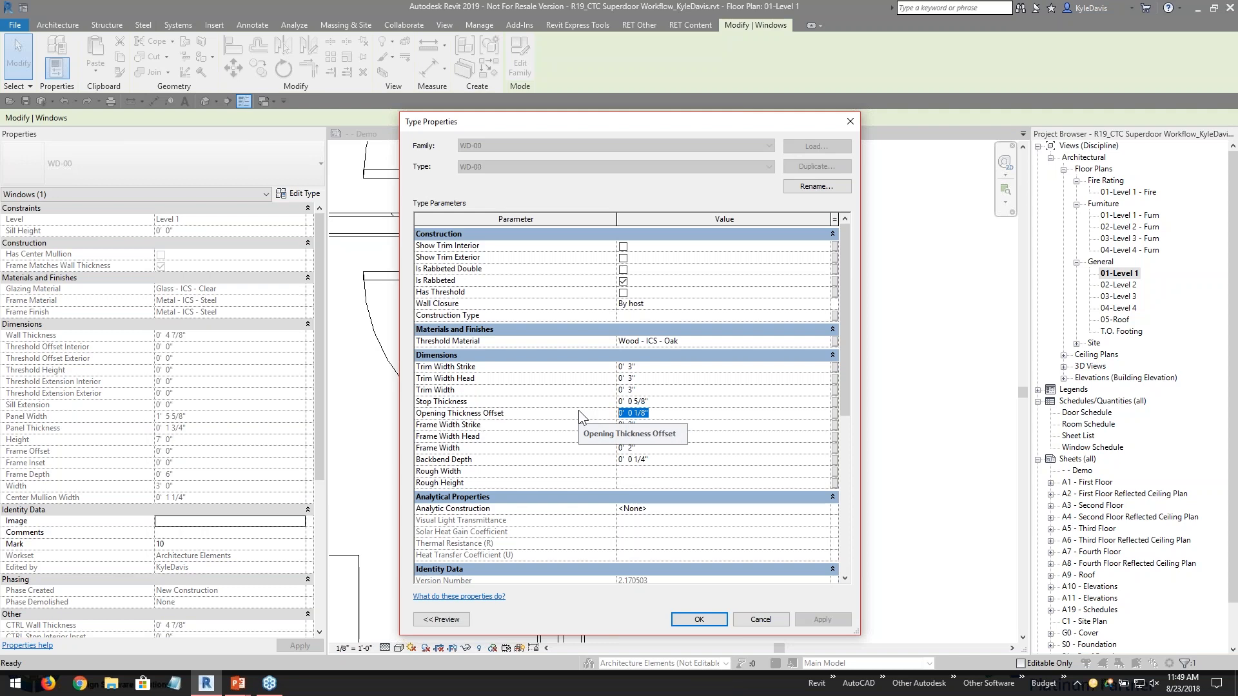
{"action": "type", "text": "6\""}
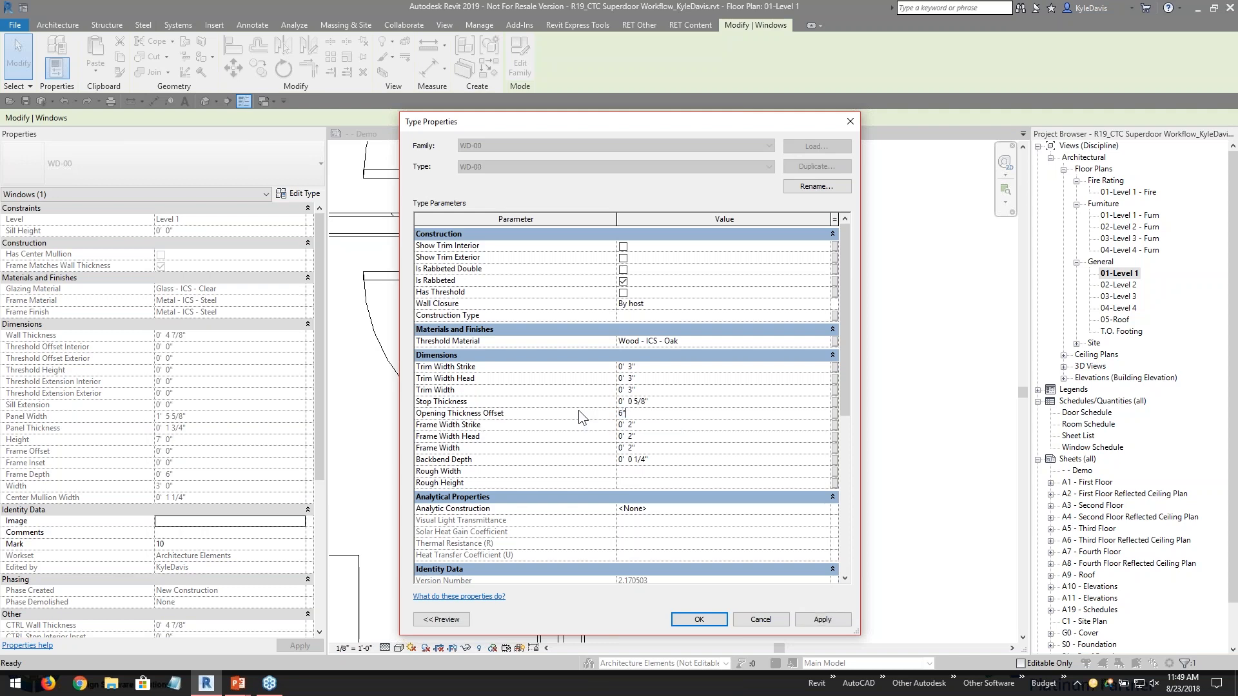
{"action": "key", "text": "Return"}
{"action": "left_click", "coordinate": [711, 616]}
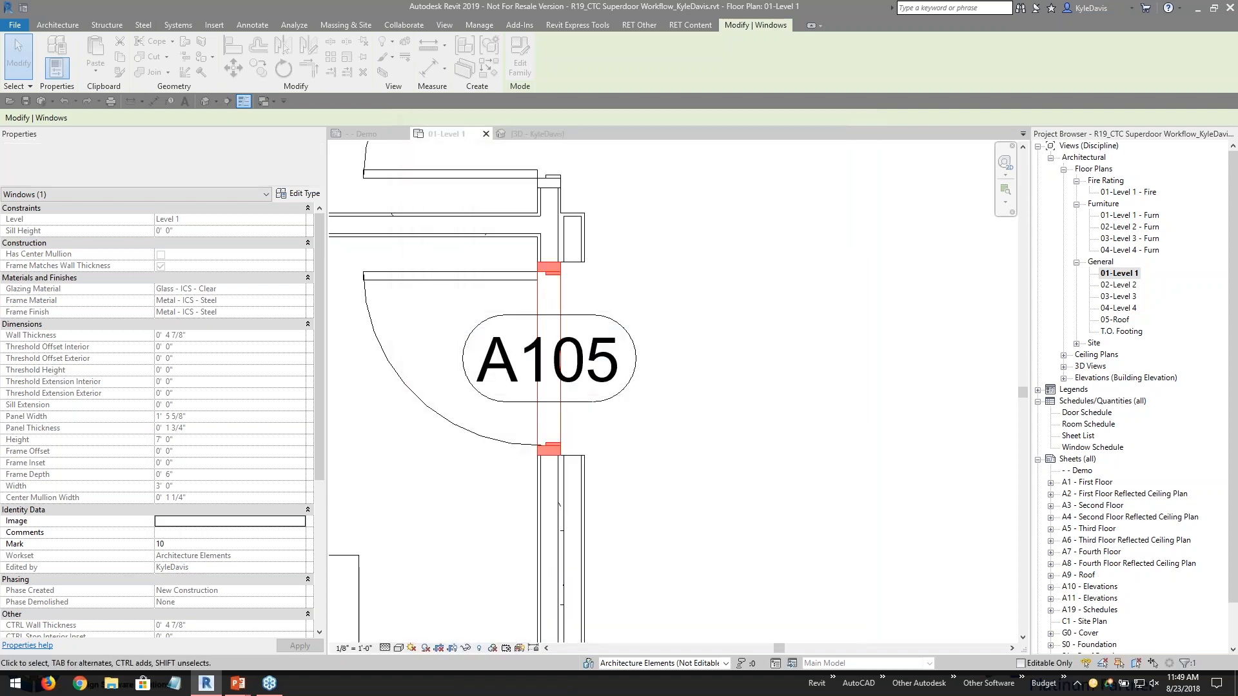
{"action": "left_click", "coordinate": [760, 462]}
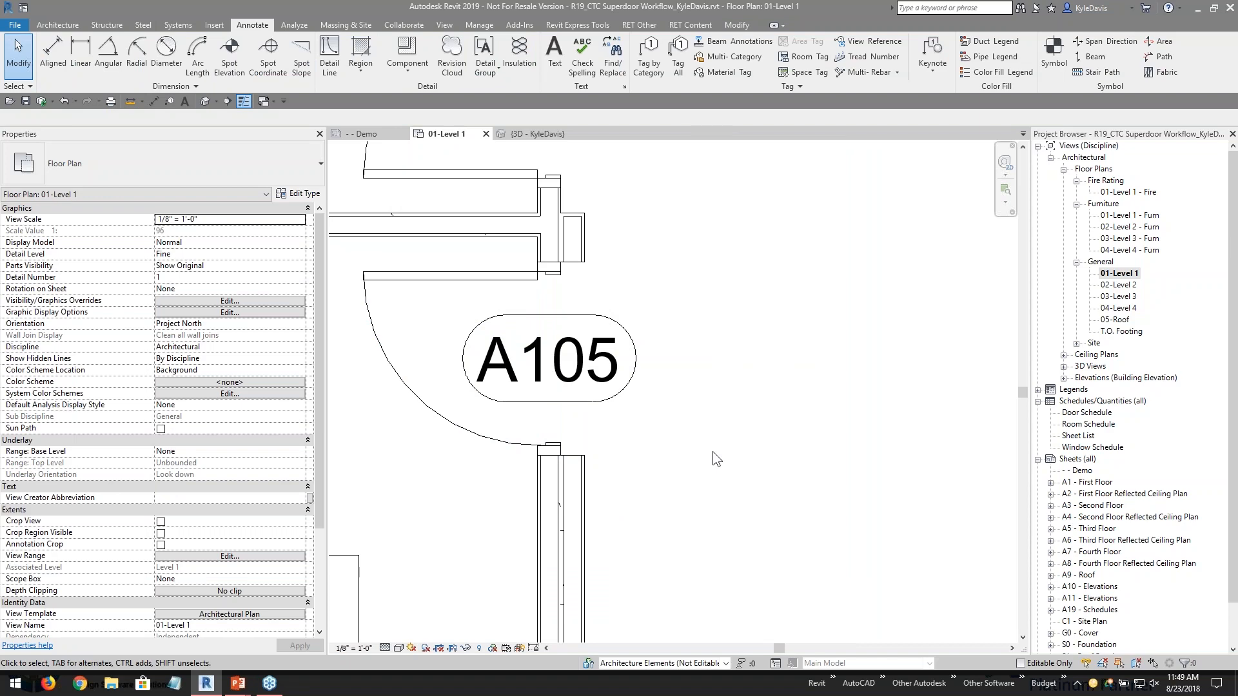
- Look over the Level 1 plan from door A105 to the elevator shafts and examine the walls beside Elevator Hallway 103
{"action": "left_click", "coordinate": [586, 486]}
{"action": "scroll", "coordinate": [695, 591], "scroll_direction": "down", "scroll_amount": 2}
{"action": "left_click", "coordinate": [710, 530]}
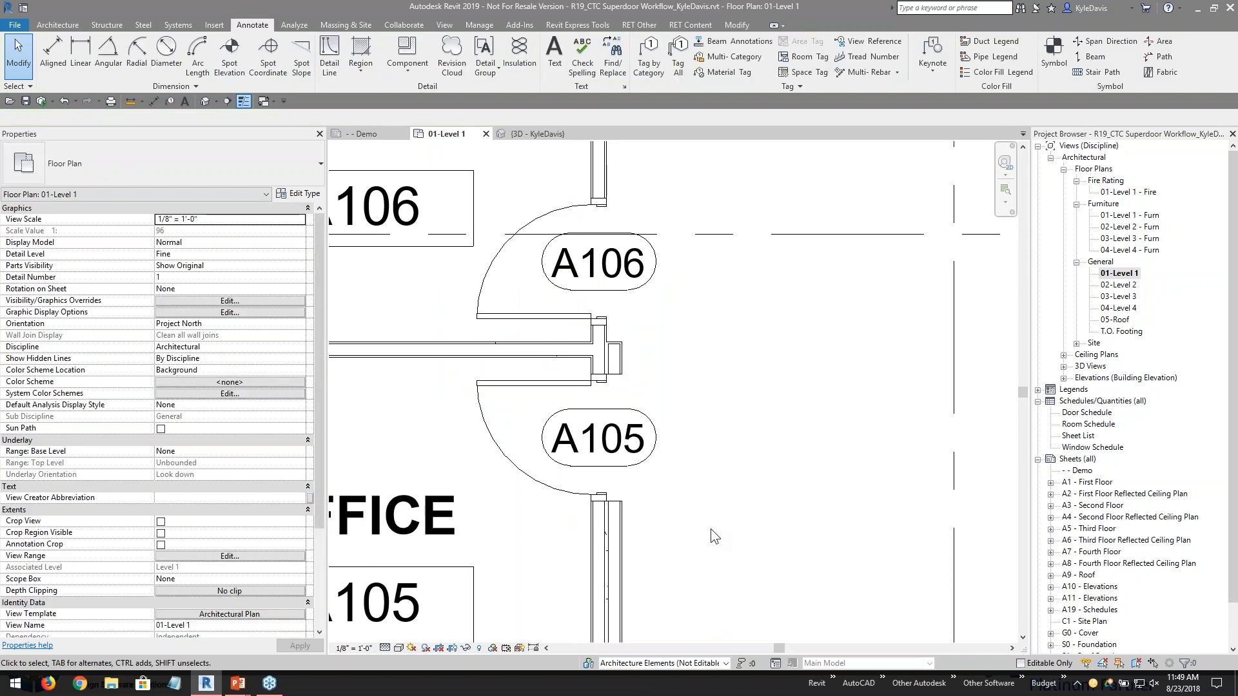
{"action": "middle_click_drag", "start_coordinate": [710, 529], "coordinate": [641, 632]}
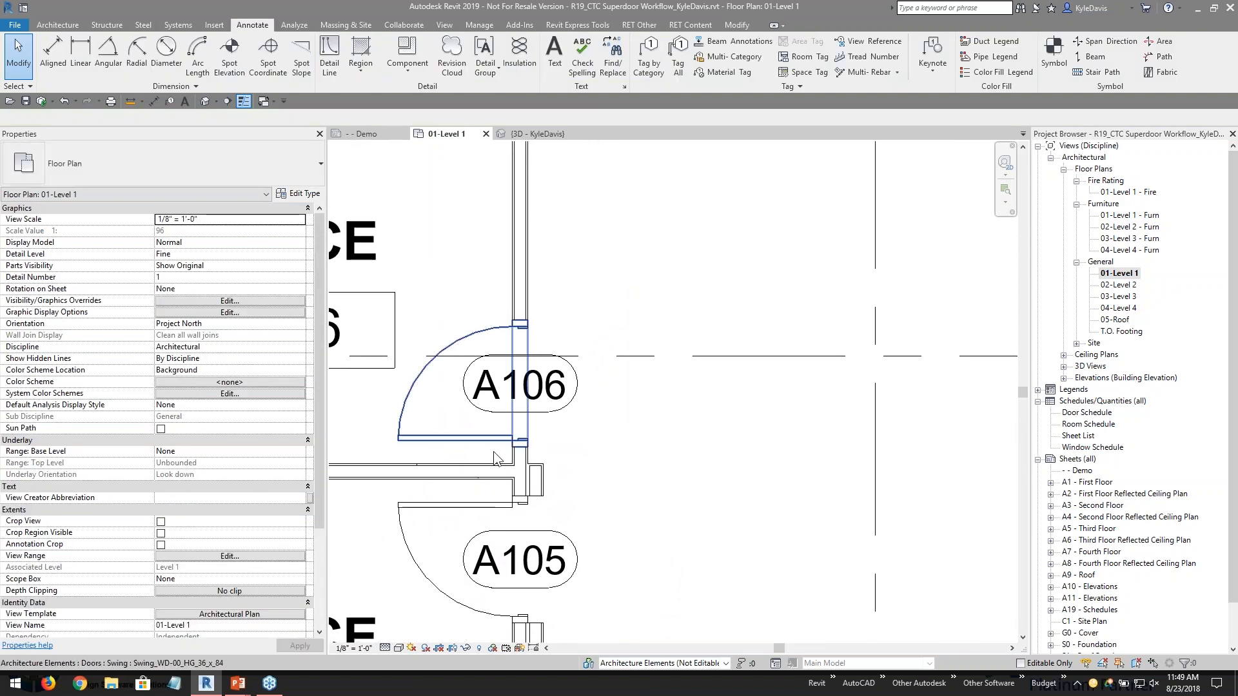
{"action": "scroll", "coordinate": [659, 433], "scroll_direction": "down", "scroll_amount": 2}
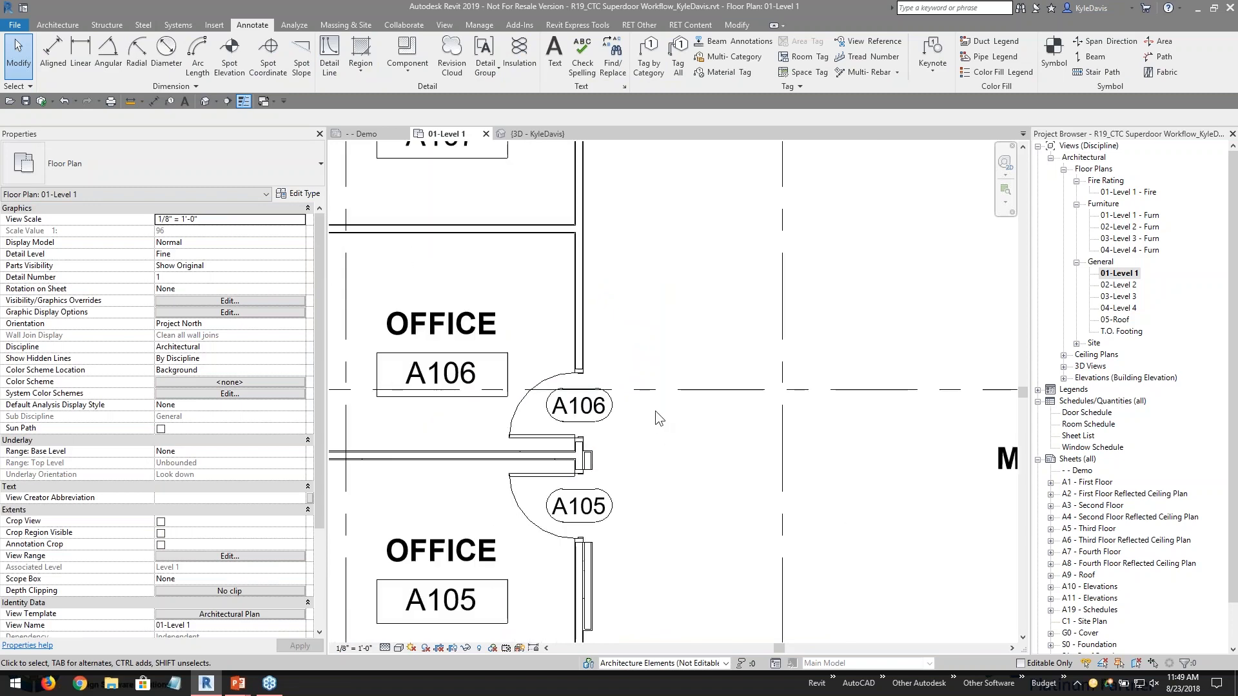
{"action": "scroll", "coordinate": [655, 412], "scroll_direction": "down", "scroll_amount": 3}
{"action": "middle_click_drag", "start_coordinate": [481, 454], "coordinate": [394, 450]}
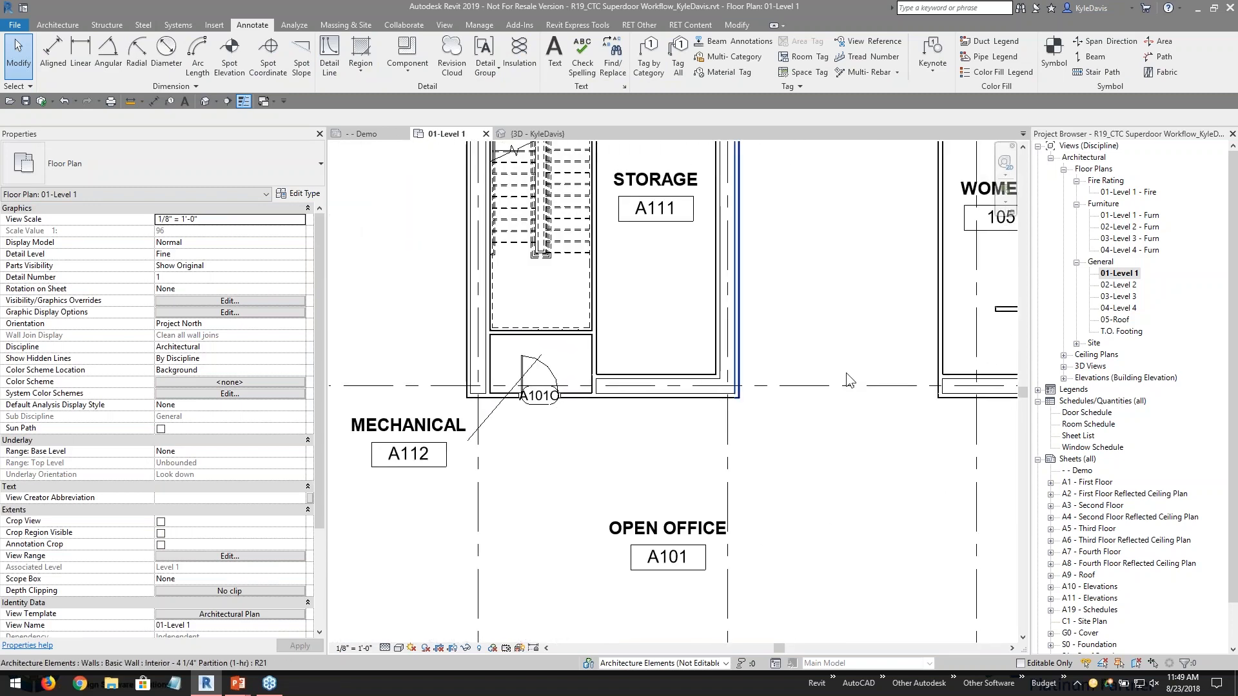
{"action": "middle_click_drag", "start_coordinate": [849, 379], "coordinate": [533, 443]}
{"action": "middle_click_drag", "start_coordinate": [918, 308], "coordinate": [517, 318]}
{"action": "mouse_move", "coordinate": [613, 571]}
{"action": "middle_mouse_down"}
{"action": "mouse_move", "coordinate": [604, 326]}
{"action": "mouse_move", "coordinate": [626, 576]}
{"action": "middle_mouse_up"}
{"action": "middle_click_drag", "start_coordinate": [621, 327], "coordinate": [608, 425]}
{"action": "scroll", "coordinate": [537, 362], "scroll_direction": "up", "scroll_amount": 2}
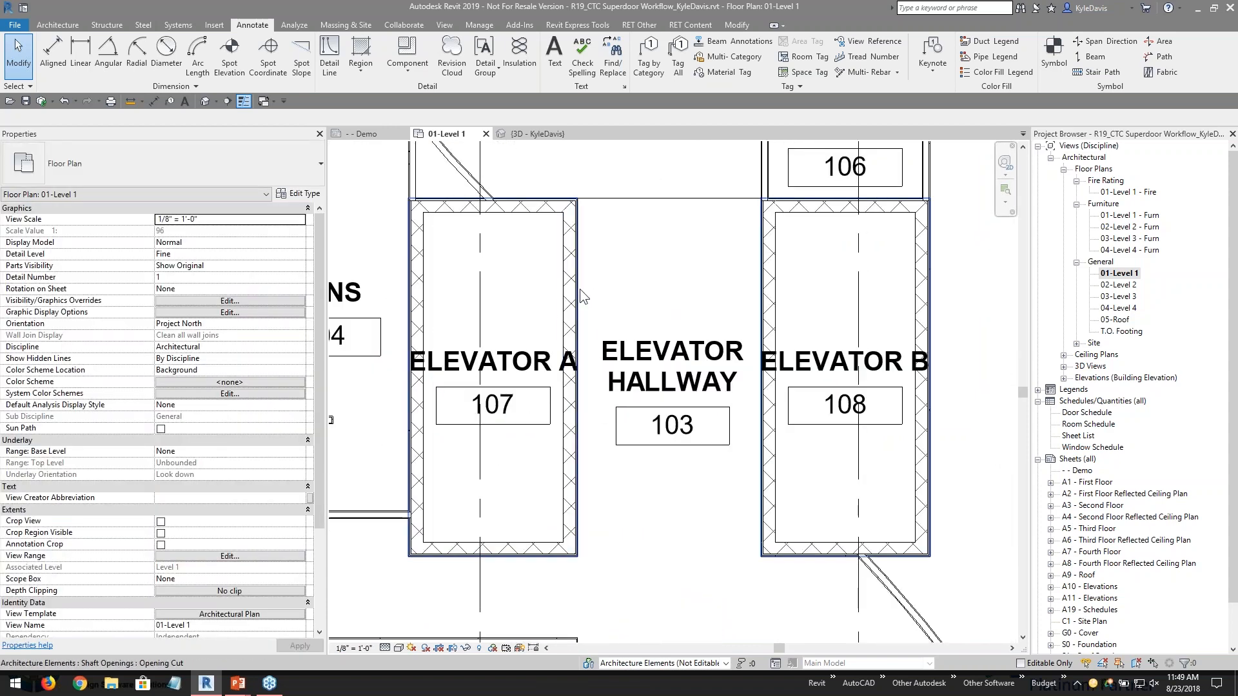
{"action": "left_click", "coordinate": [560, 263]}
{"action": "left_click", "coordinate": [650, 333]}
- Place a Swing Double HM-01_NV_72_x_84 door, matching door 19, in Elevator A's shaft wall facing the Elevator Hallway
{"action": "middle_click_drag", "start_coordinate": [655, 529], "coordinate": [633, 334]}
{"action": "scroll", "coordinate": [571, 508], "scroll_direction": "down", "scroll_amount": 4}
{"action": "middle_click_drag", "start_coordinate": [659, 589], "coordinate": [637, 257]}
{"action": "left_click", "coordinate": [480, 474]}
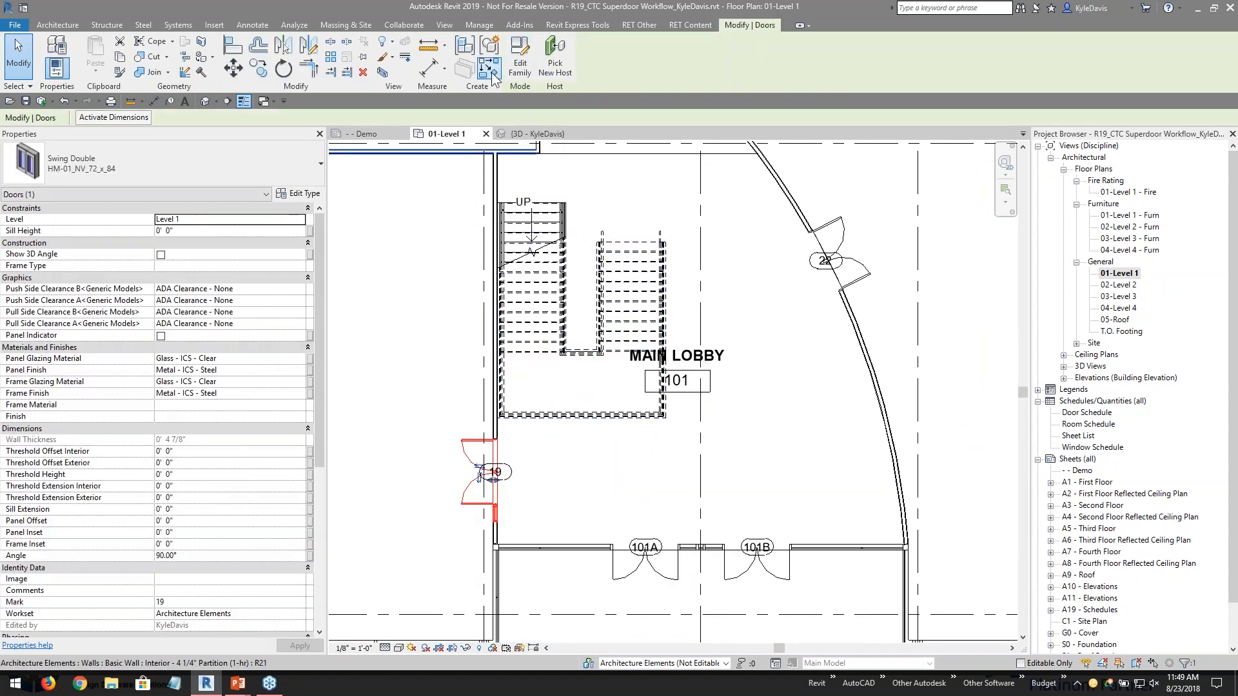
{"action": "left_click", "coordinate": [488, 70]}
{"action": "middle_click_drag", "start_coordinate": [548, 202], "coordinate": [541, 490]}
{"action": "scroll", "coordinate": [517, 260], "scroll_direction": "up", "scroll_amount": 2}
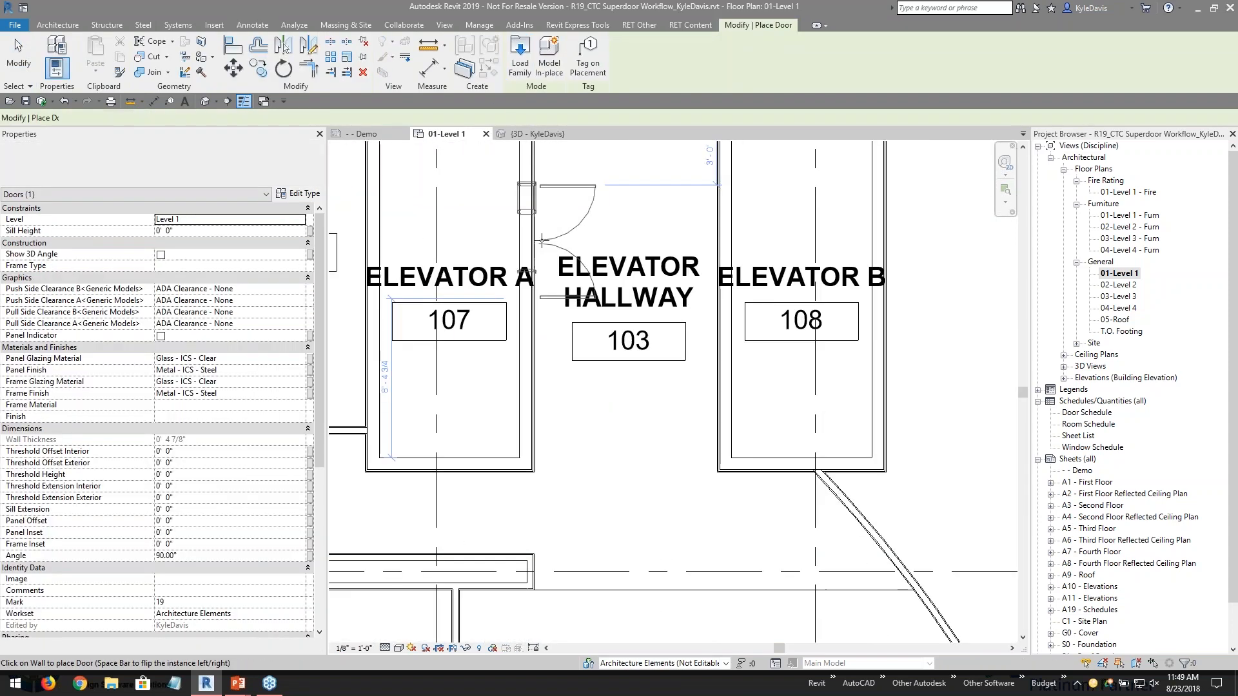
{"action": "scroll", "coordinate": [543, 265], "scroll_direction": "up", "scroll_amount": 2}
{"action": "scroll", "coordinate": [544, 265], "scroll_direction": "up", "scroll_amount": 2}
{"action": "middle_click_drag", "start_coordinate": [543, 265], "coordinate": [552, 437]}
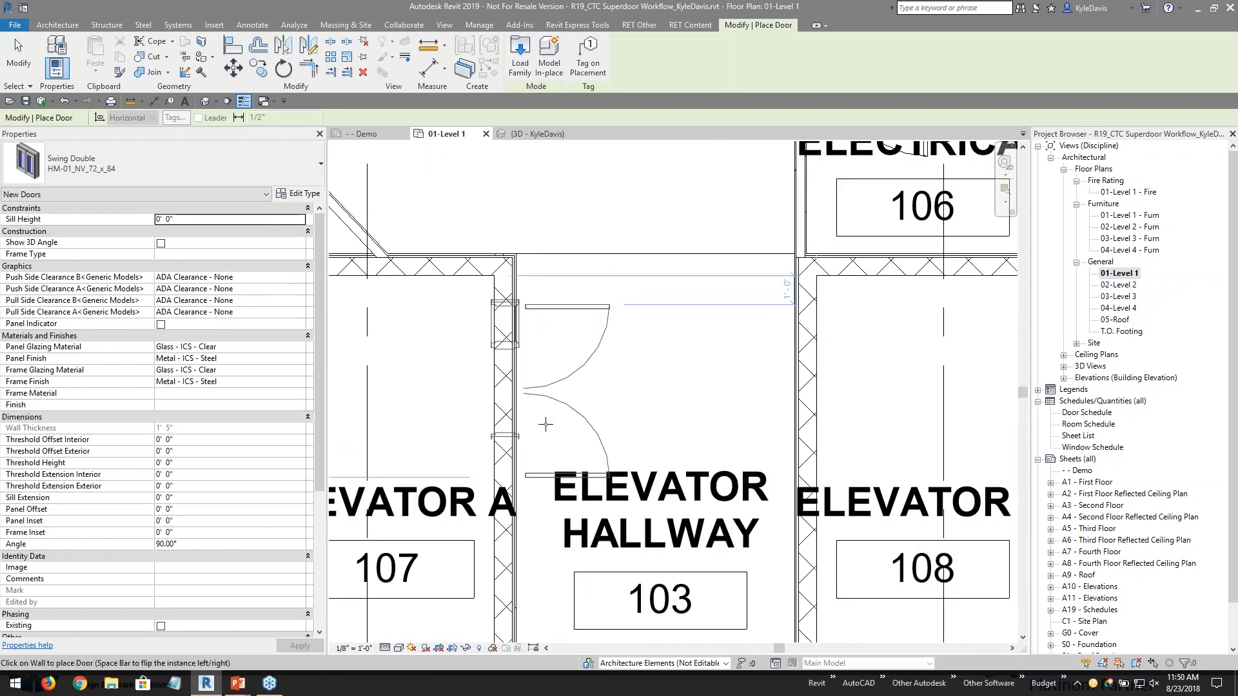
{"action": "left_click", "coordinate": [510, 444]}
{"action": "scroll", "coordinate": [512, 445], "scroll_direction": "up", "scroll_amount": 2}
{"action": "key", "text": "Escape"}
{"action": "key", "text": "Escape"}
- Turn off Frame Matches Wall Thickness in the type properties of the double door at Elevator A
{"action": "scroll", "coordinate": [526, 487], "scroll_direction": "up", "scroll_amount": 3}
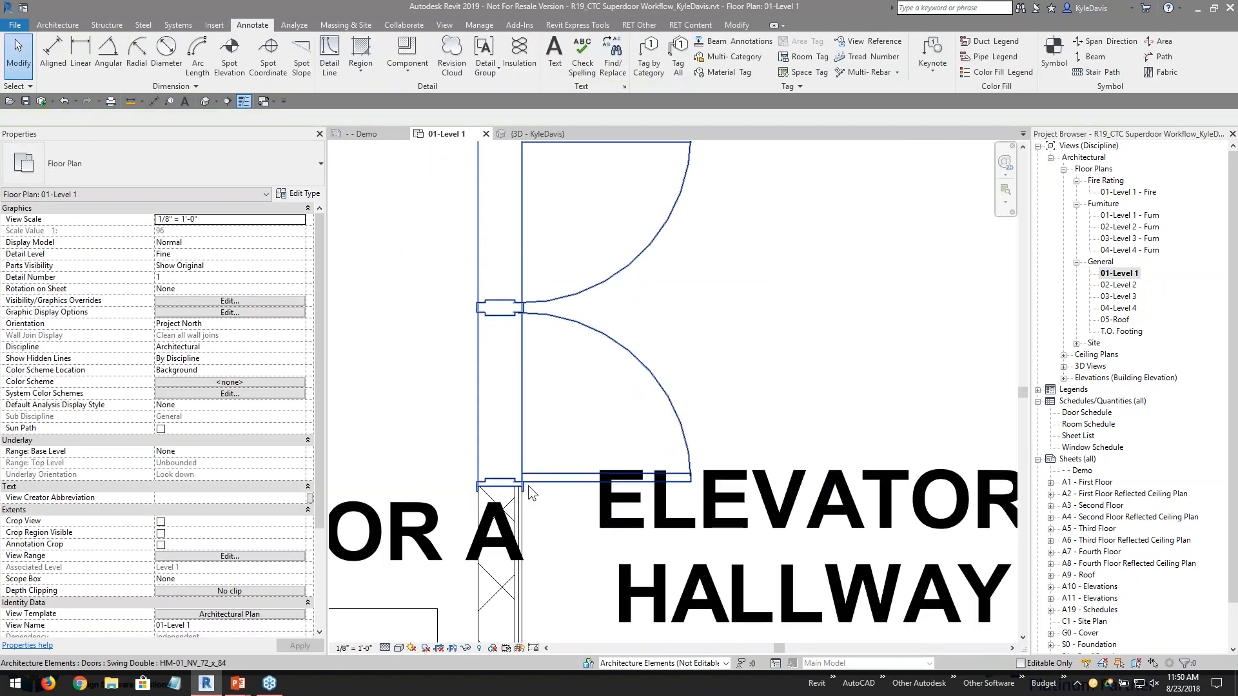
{"action": "scroll", "coordinate": [525, 485], "scroll_direction": "up", "scroll_amount": 1}
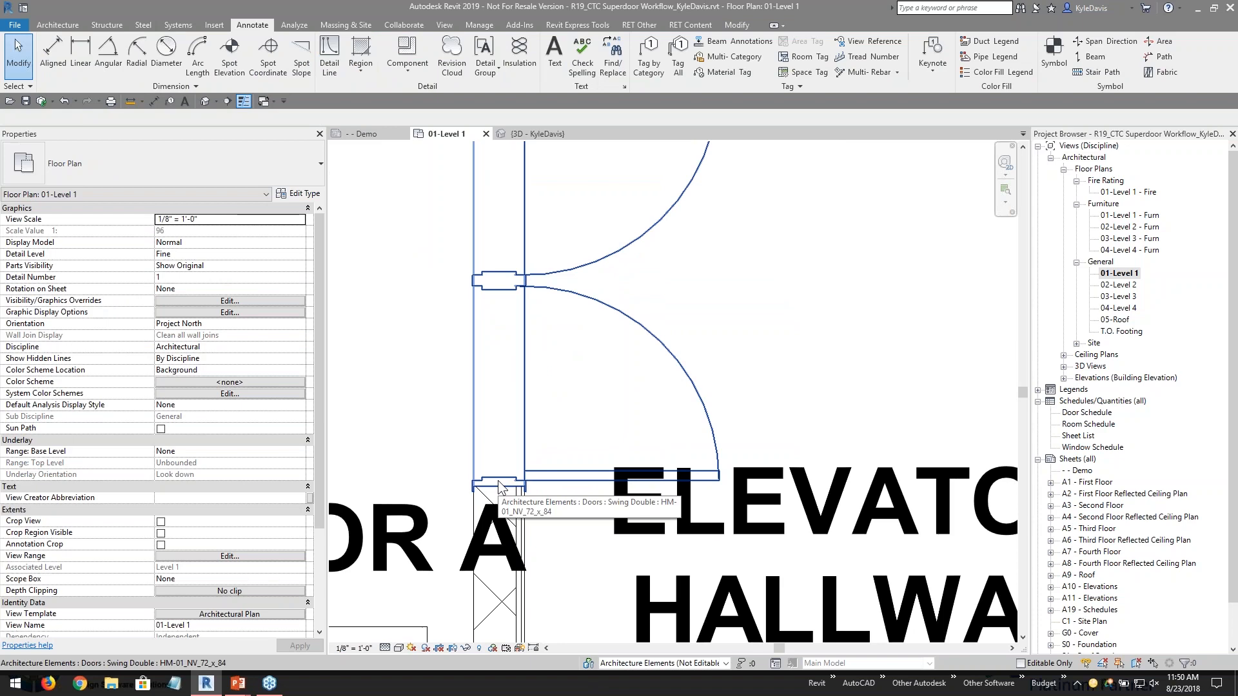
{"action": "left_click", "coordinate": [499, 485]}
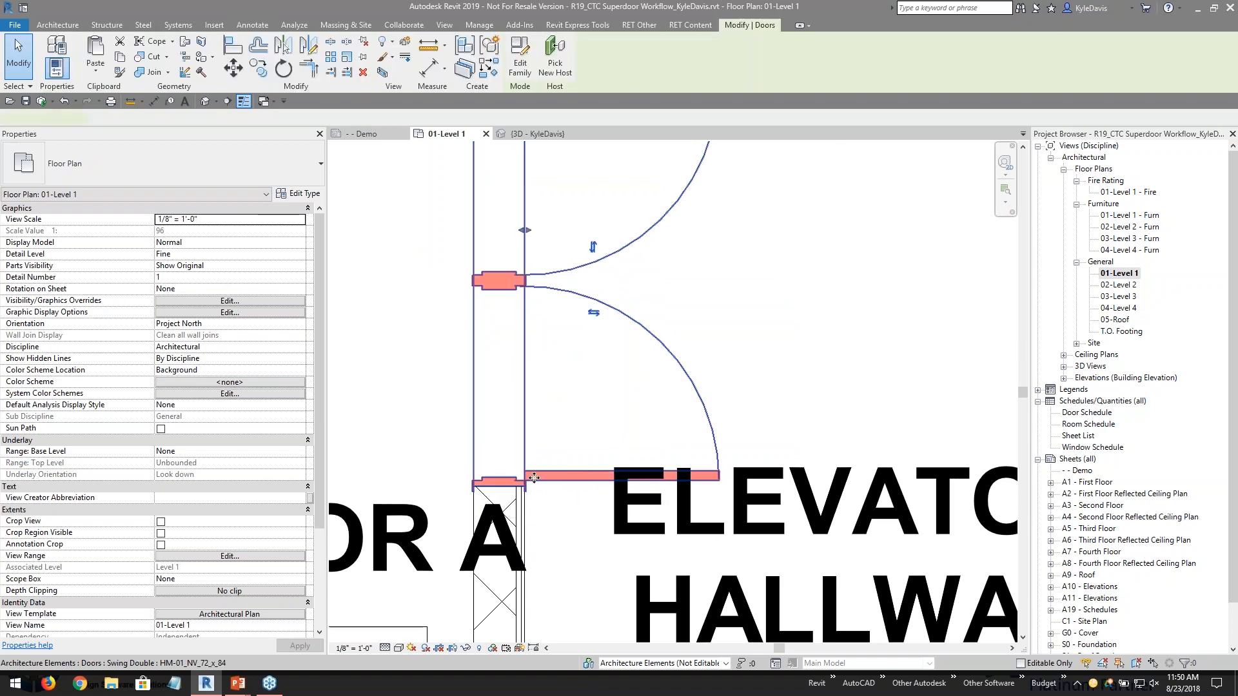
{"action": "left_click", "coordinate": [303, 195]}
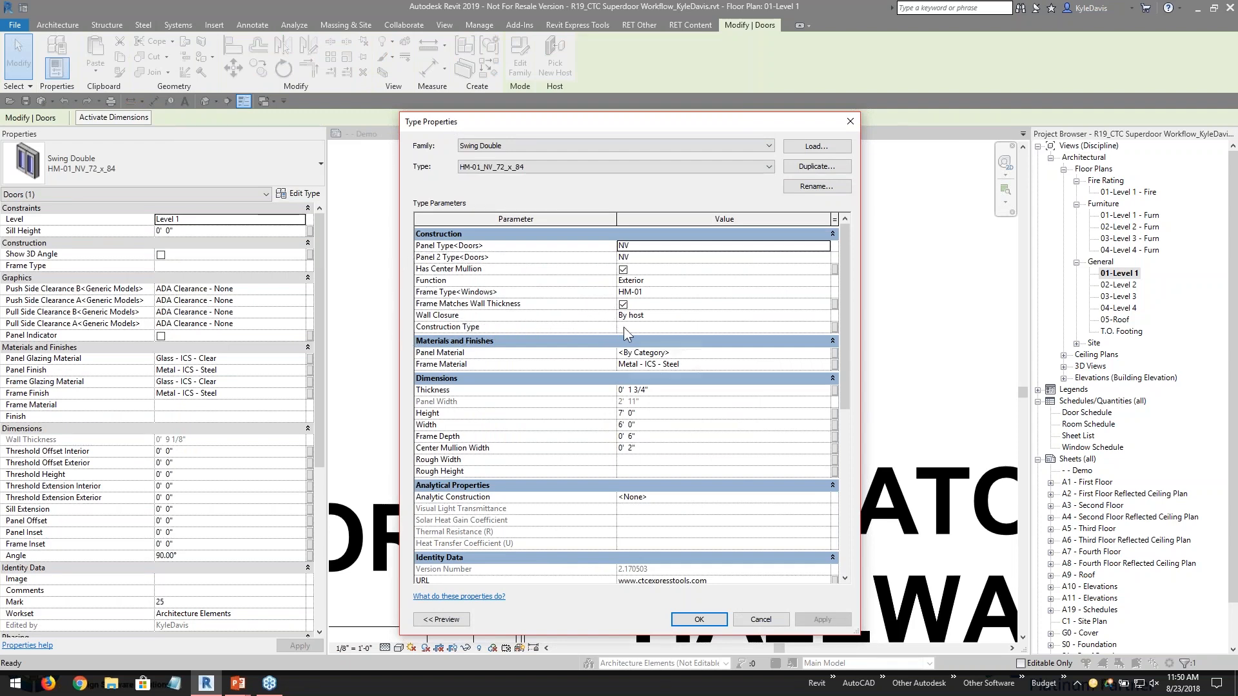
{"action": "left_click", "coordinate": [623, 304]}
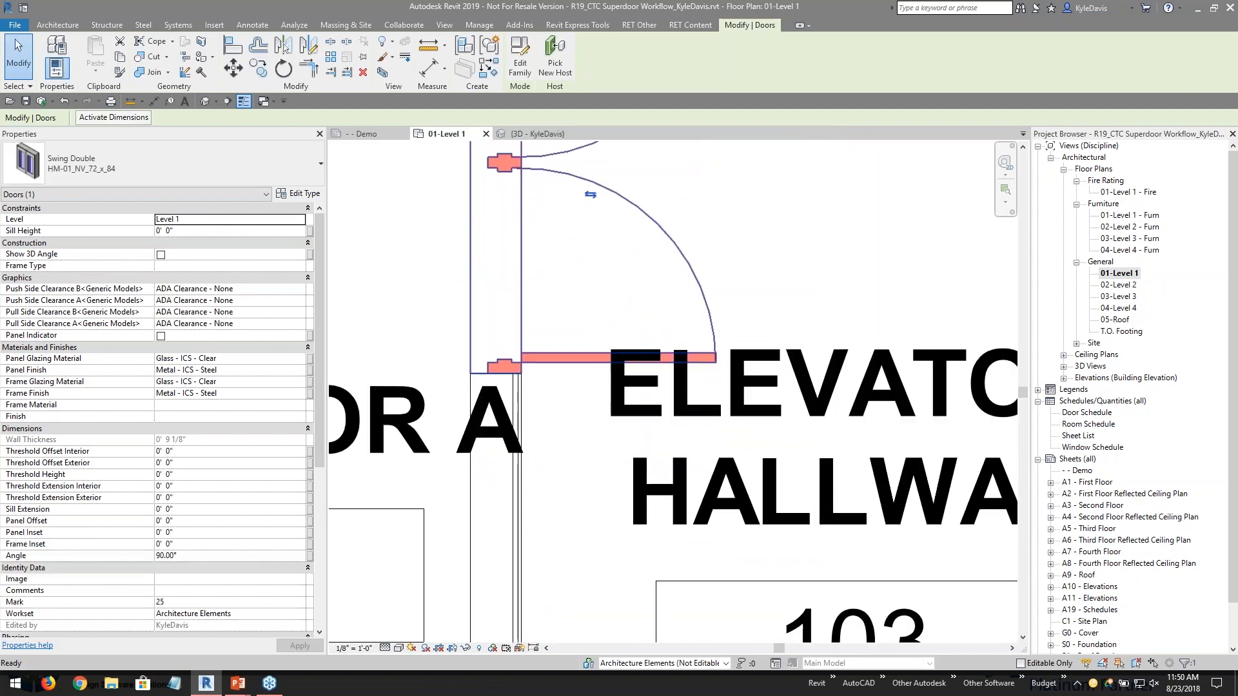
- Check the Frame Depth in the Elevator A double door's type properties, cancel without changes, and inspect its frame jamb
{"action": "scroll", "coordinate": [510, 370], "scroll_direction": "up", "scroll_amount": 1}
{"action": "left_click", "coordinate": [534, 372]}
{"action": "left_click", "coordinate": [526, 369]}
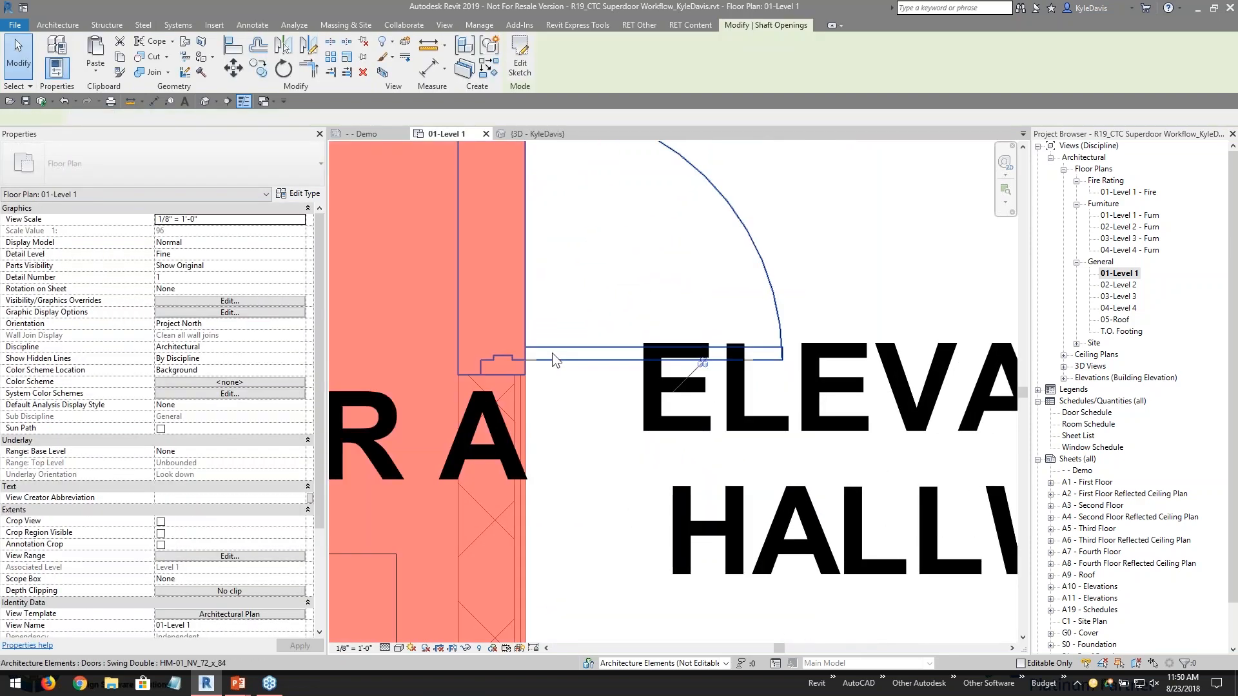
{"action": "left_click", "coordinate": [553, 353]}
{"action": "left_click", "coordinate": [298, 194]}
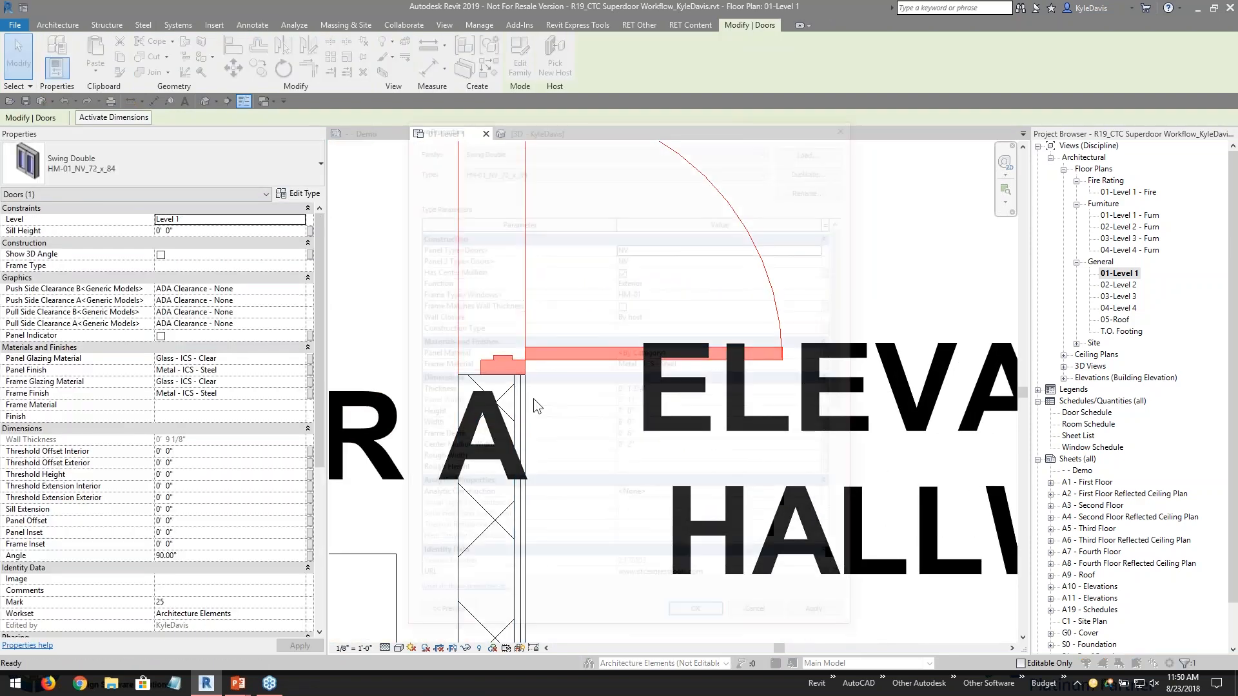
{"action": "left_click", "coordinate": [649, 438]}
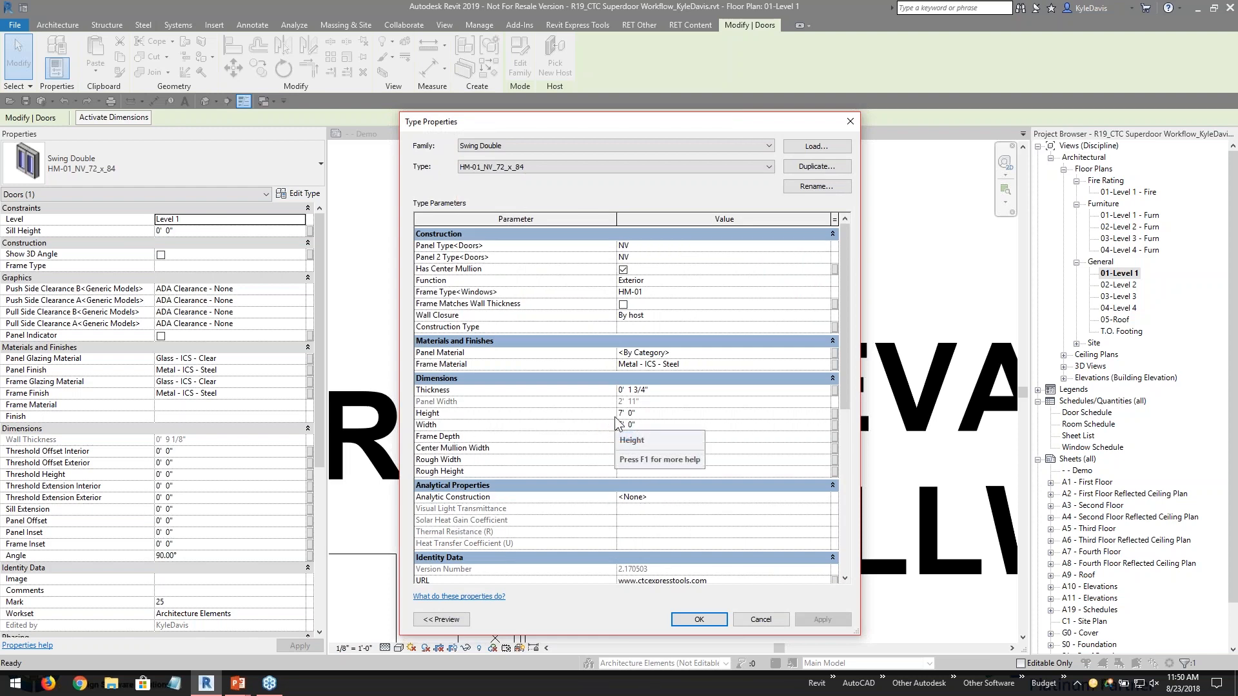
{"action": "left_click", "coordinate": [761, 619]}
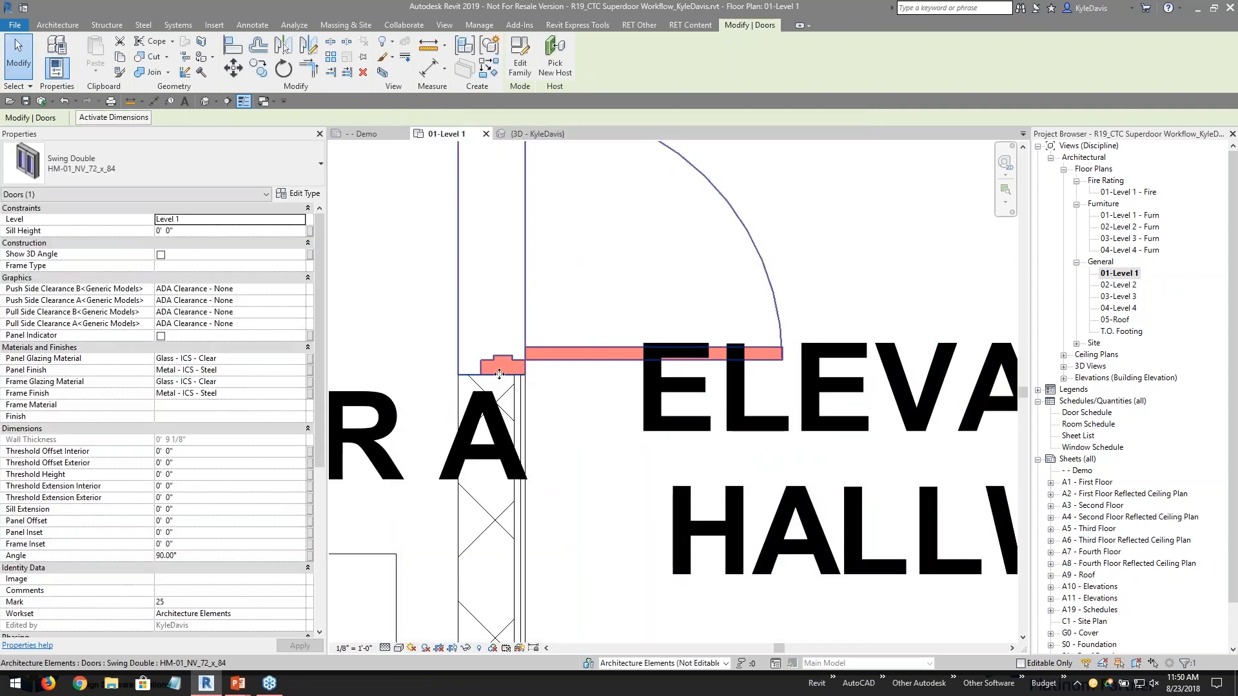
{"action": "scroll", "coordinate": [500, 374], "scroll_direction": "up", "scroll_amount": 2}
{"action": "left_click", "coordinate": [669, 523]}
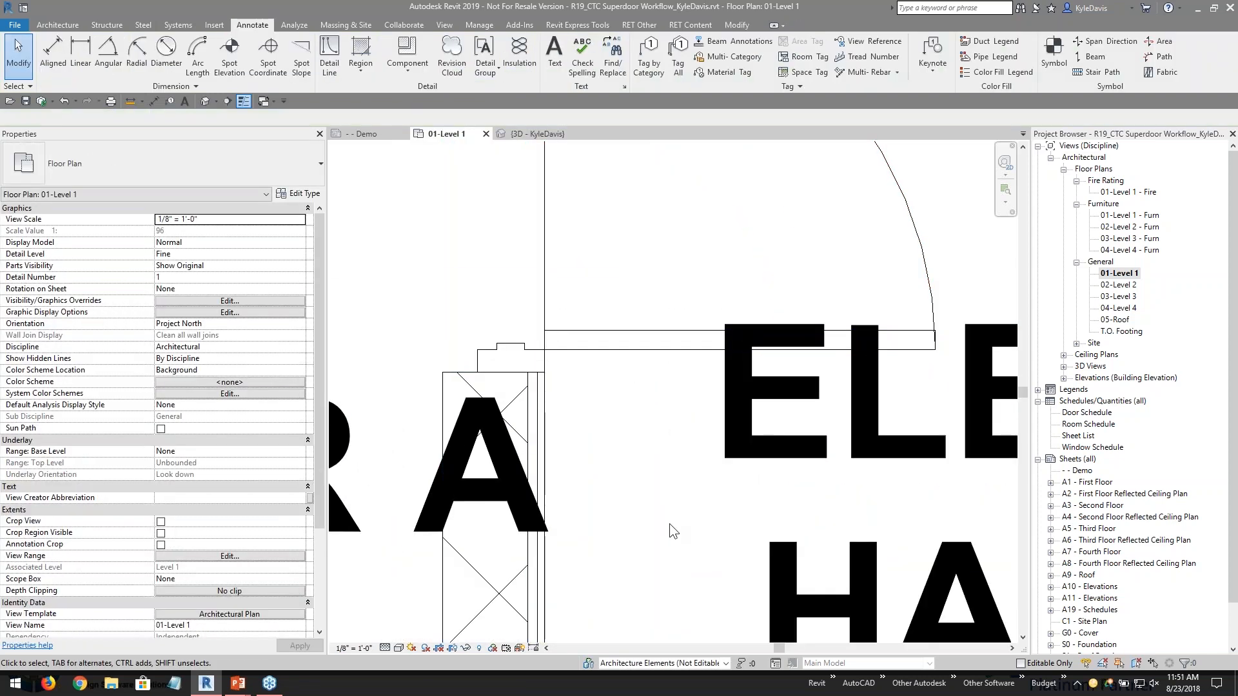
- Set the Frame Inset of the double door at Elevator A to 1" and deselect the door
{"action": "left_click", "coordinate": [574, 349]}
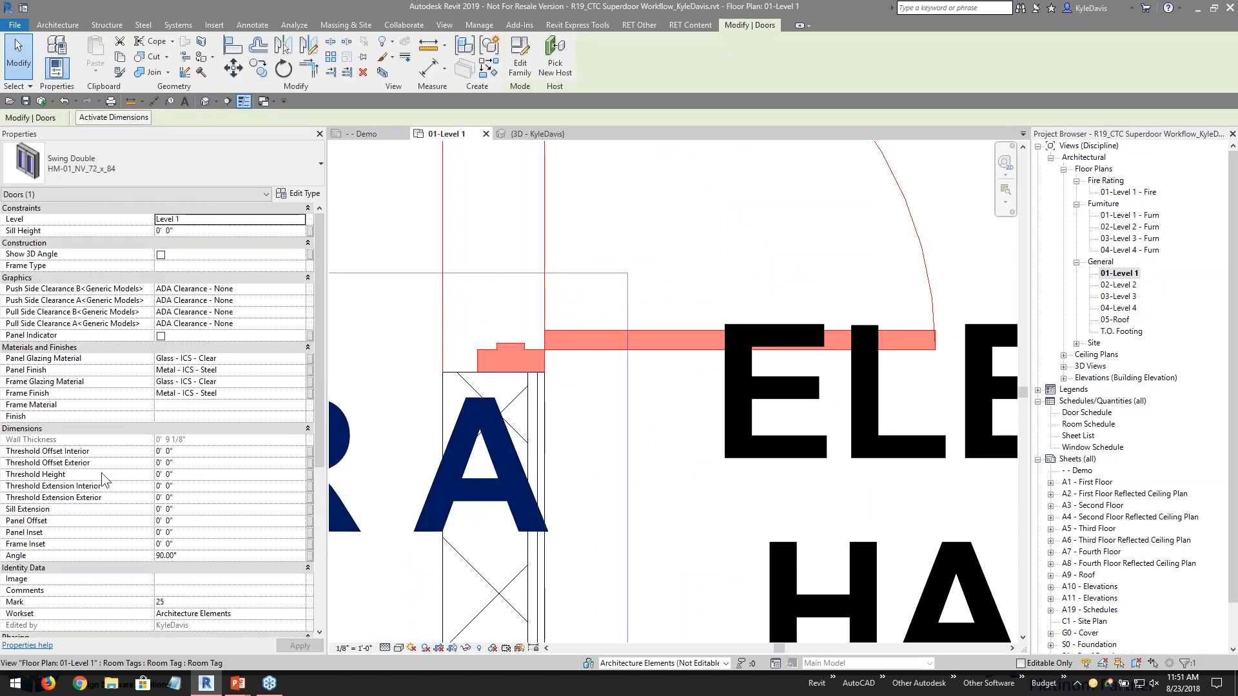
{"action": "left_click", "coordinate": [224, 545]}
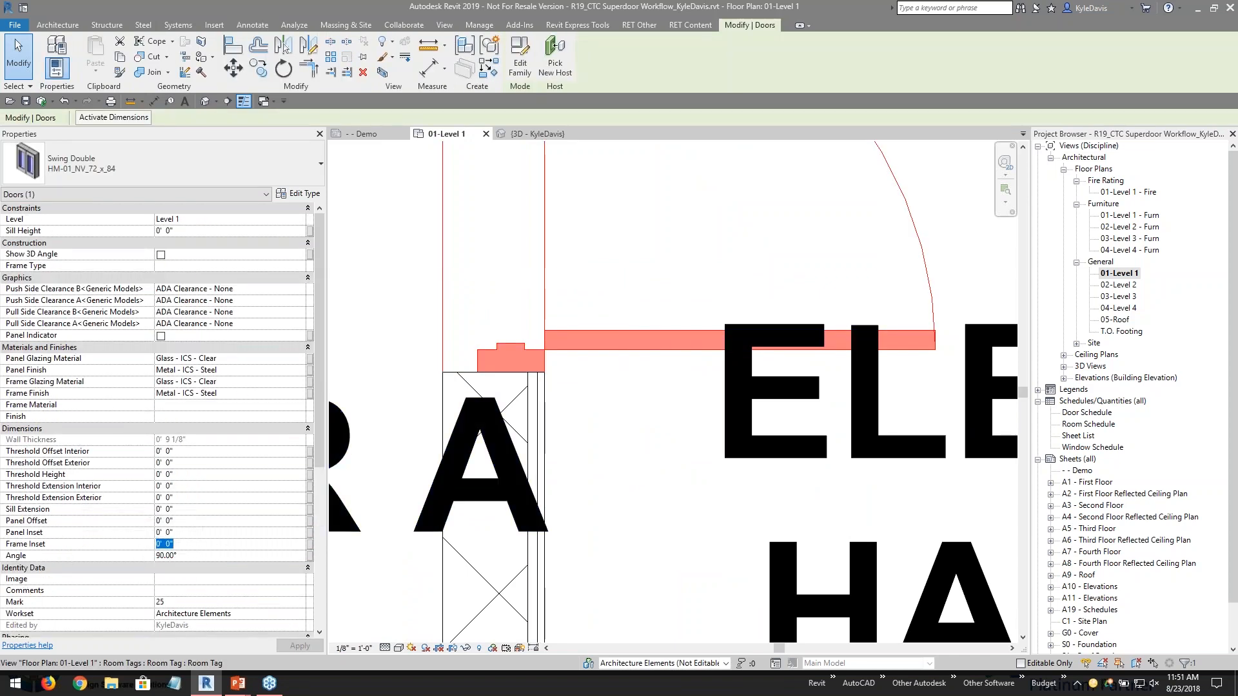
{"action": "type", "text": "1"}
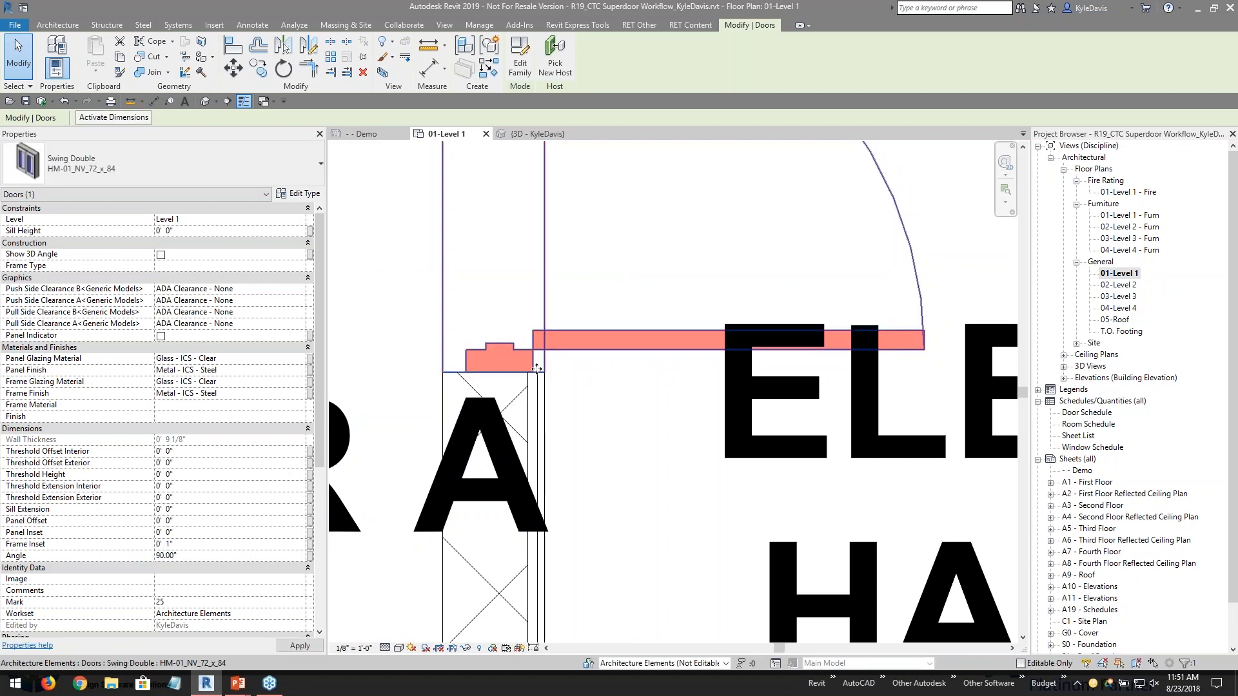
{"action": "left_click", "coordinate": [624, 435]}
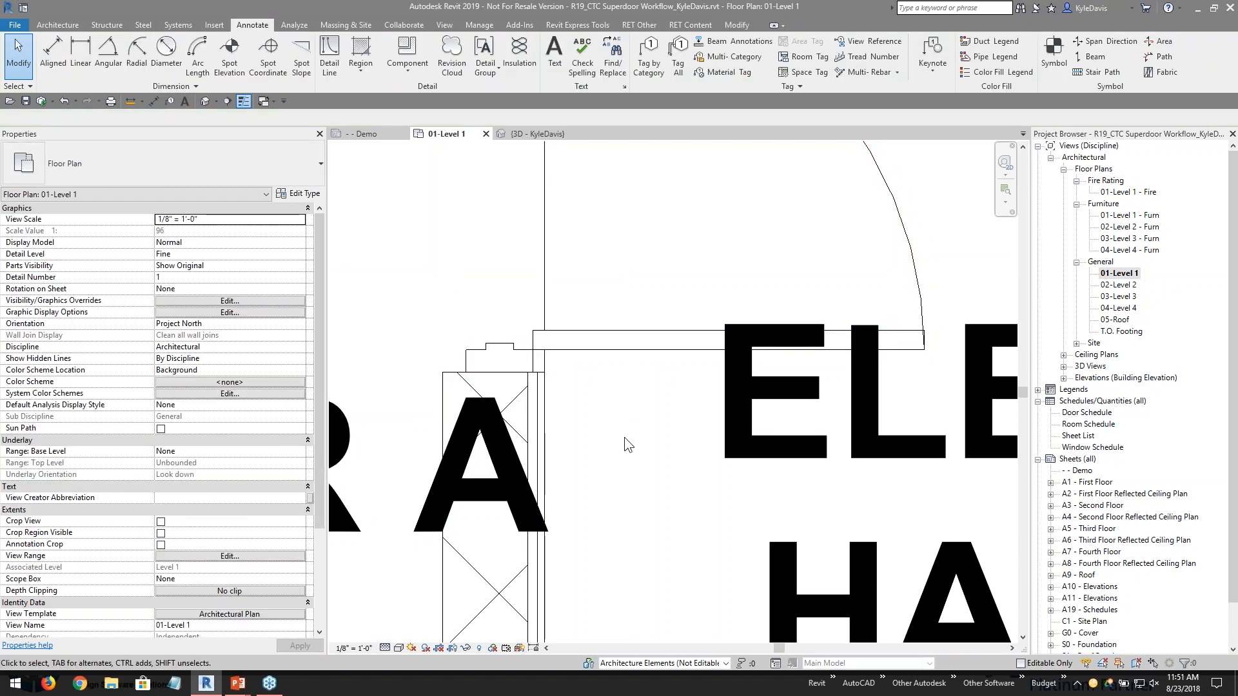